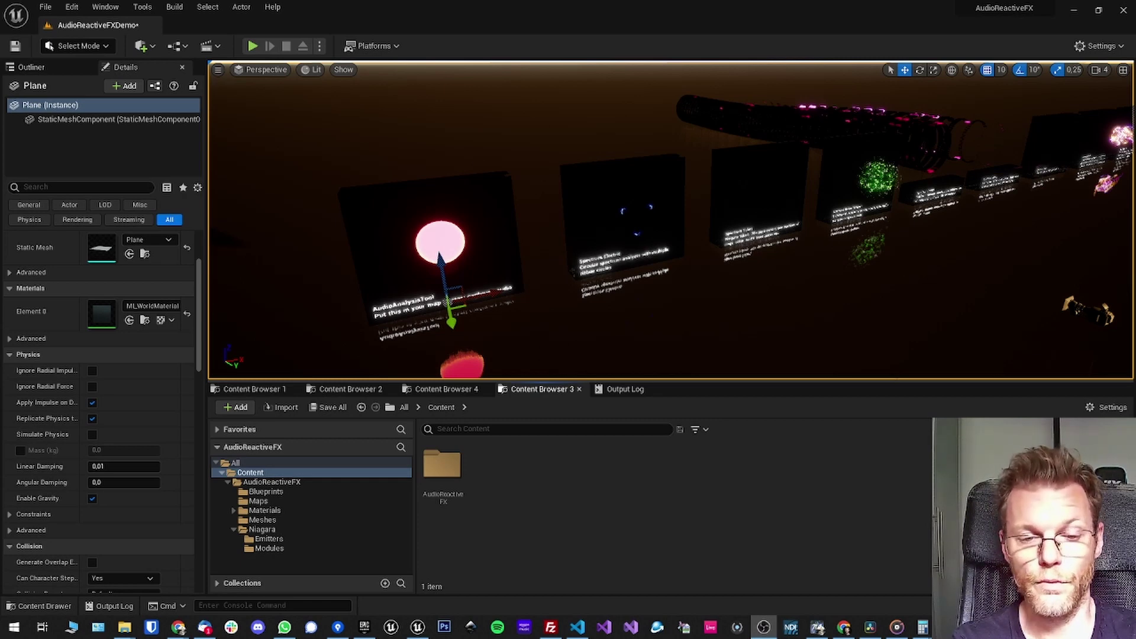
Step: Look through the Blueprints and Maps folders inside the AudioReactiveFX content folder
click(567, 504)
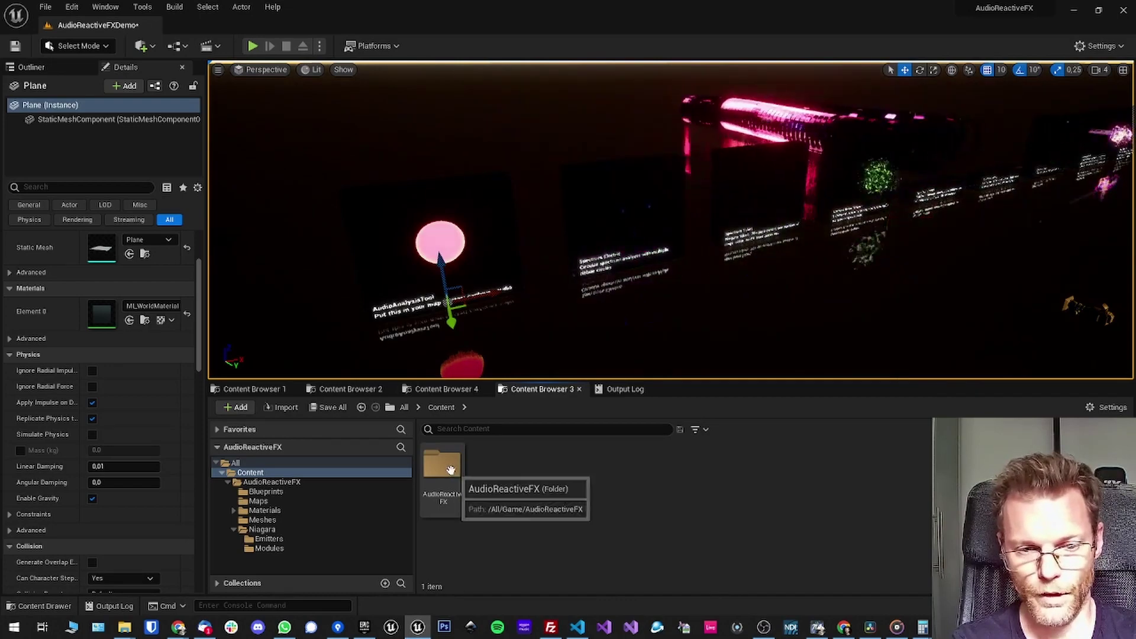
double_click(448, 467)
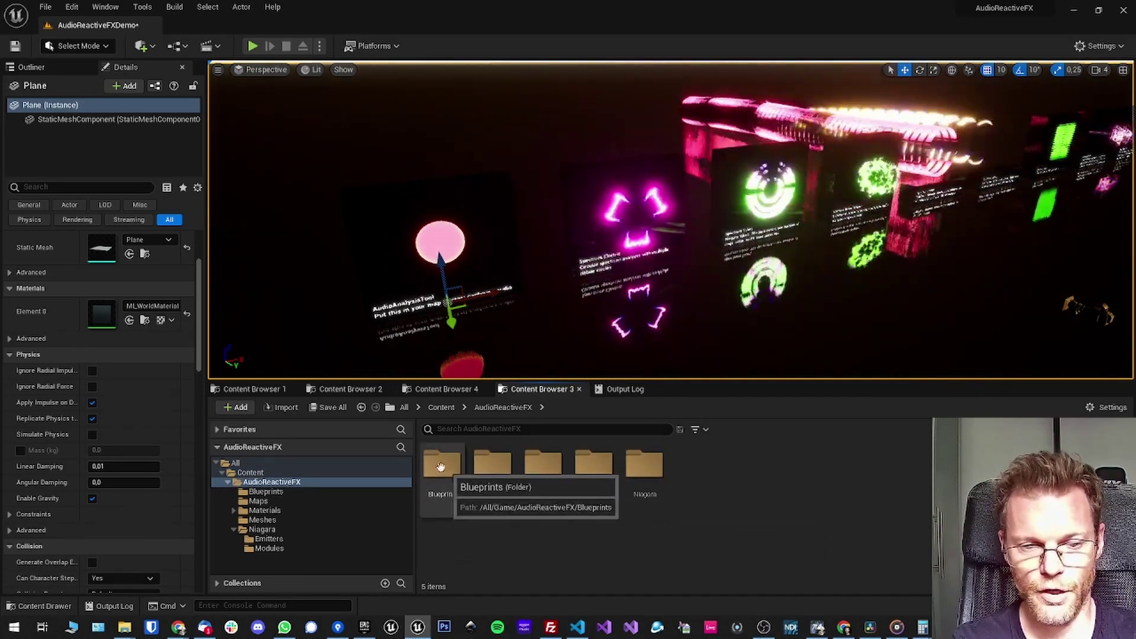
double_click(441, 466)
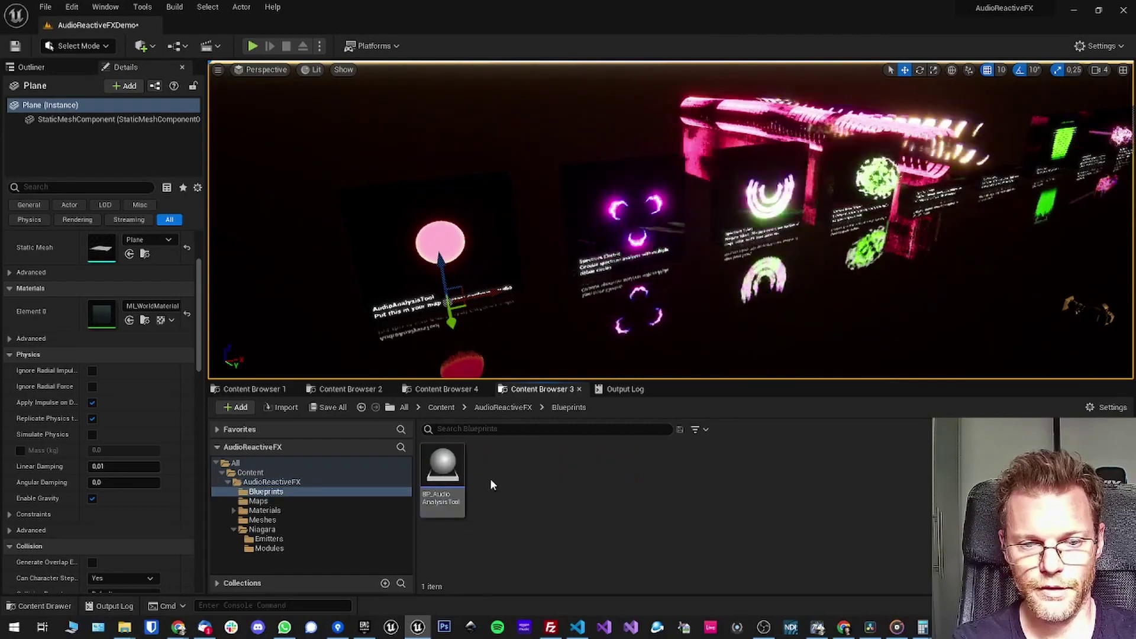
click(511, 408)
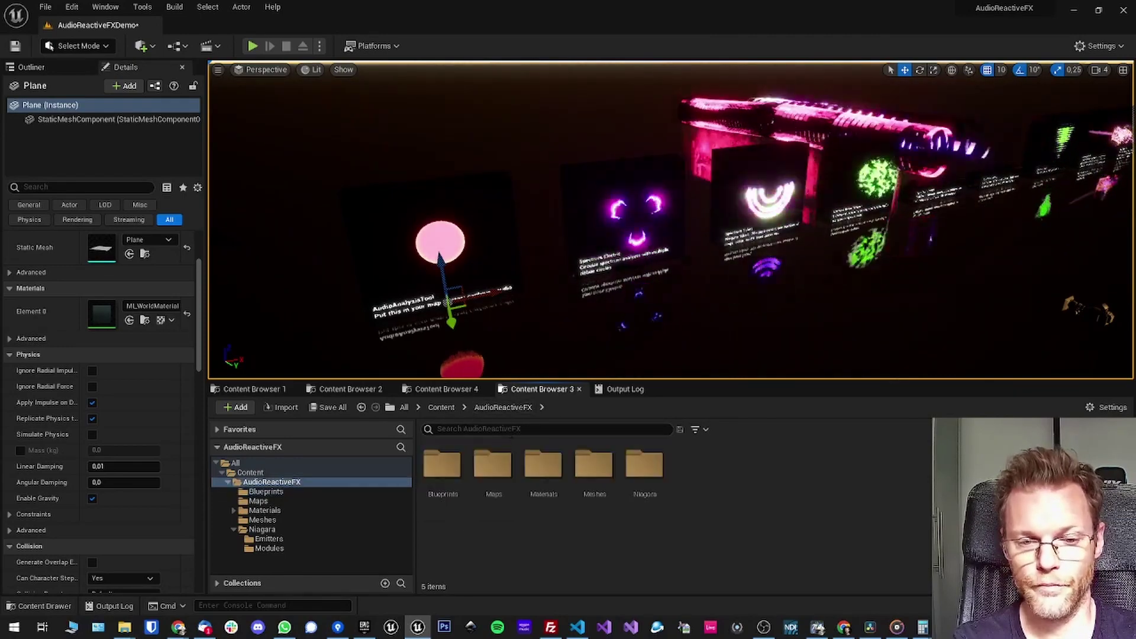
double_click(502, 473)
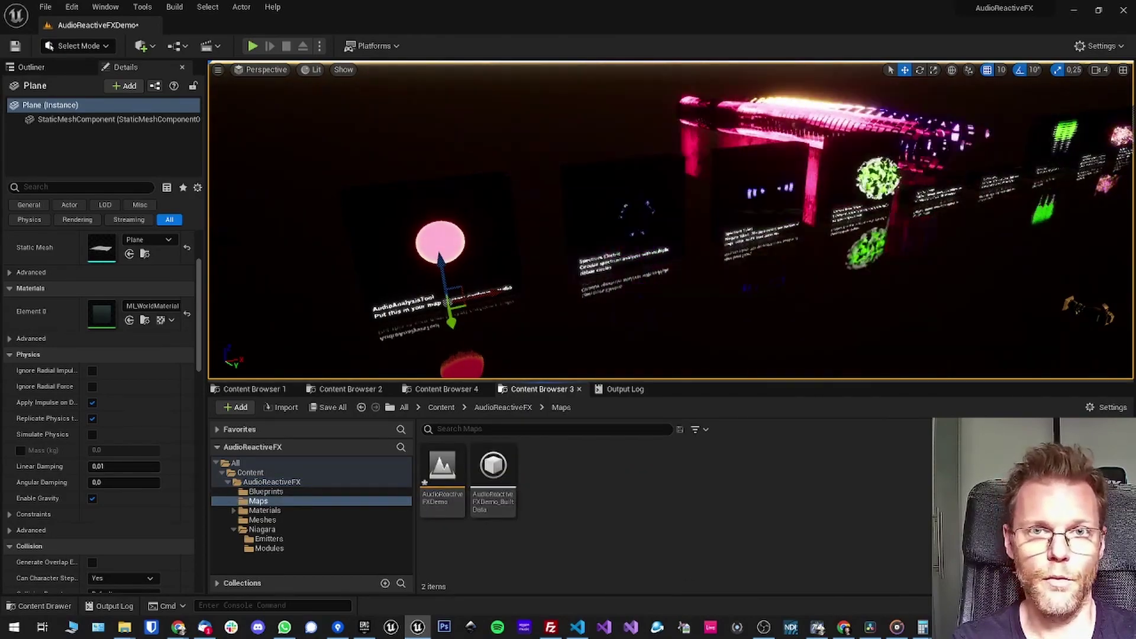
click(506, 408)
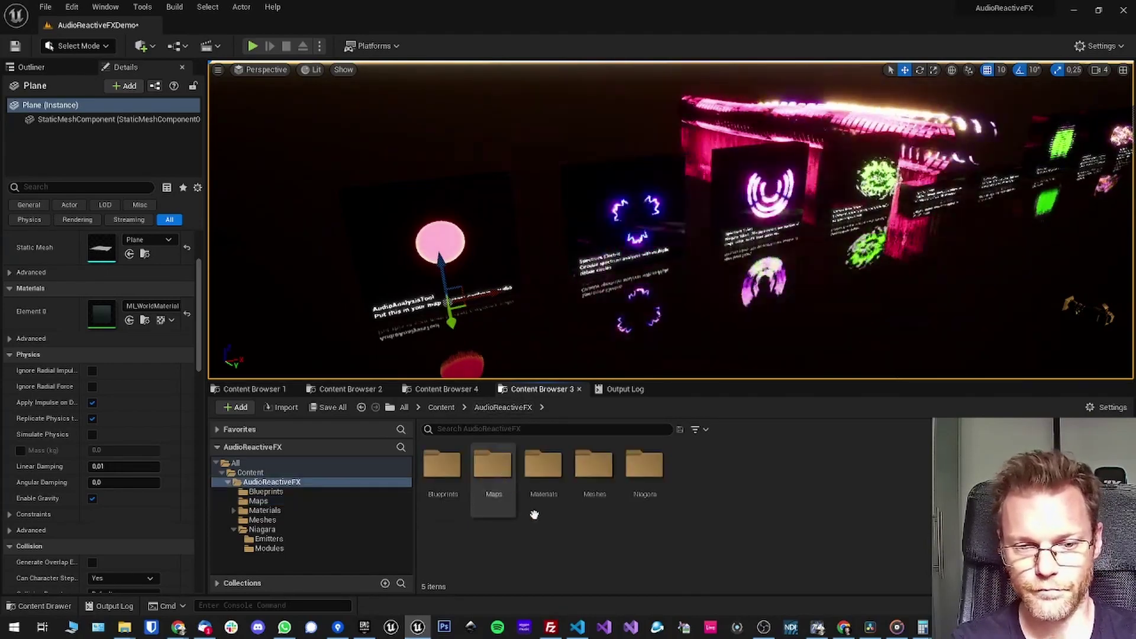
Step: Look through the Materials and Meshes folders of AudioReactiveFX, inspecting the Genesis8_HEAD mesh, and return to the AudioReactiveFX folder
double_click(543, 468)
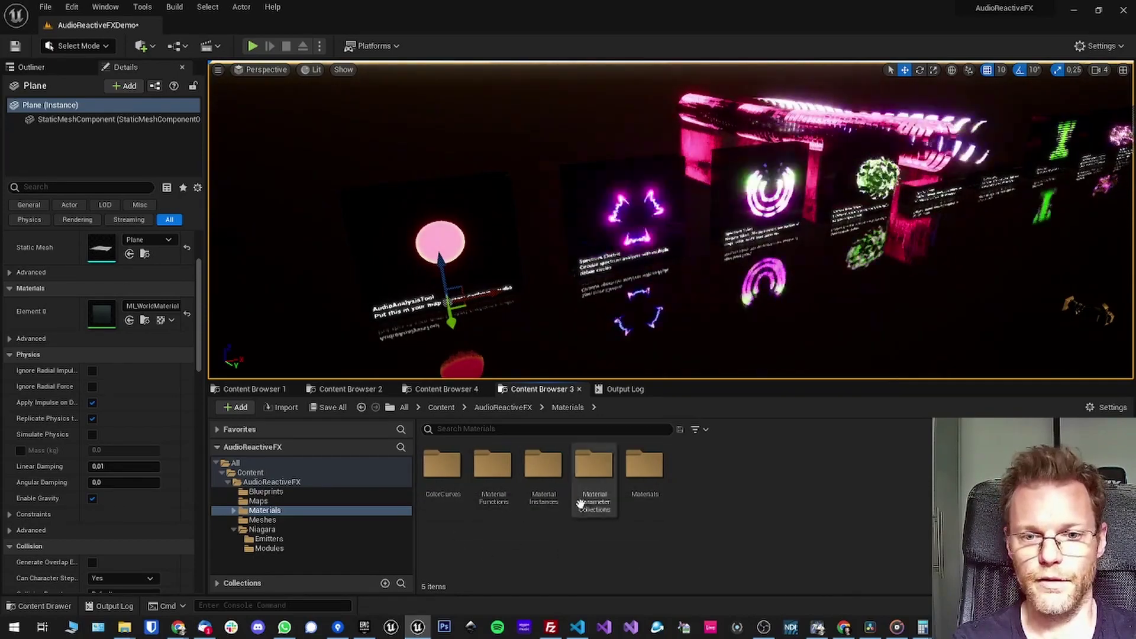
click(509, 407)
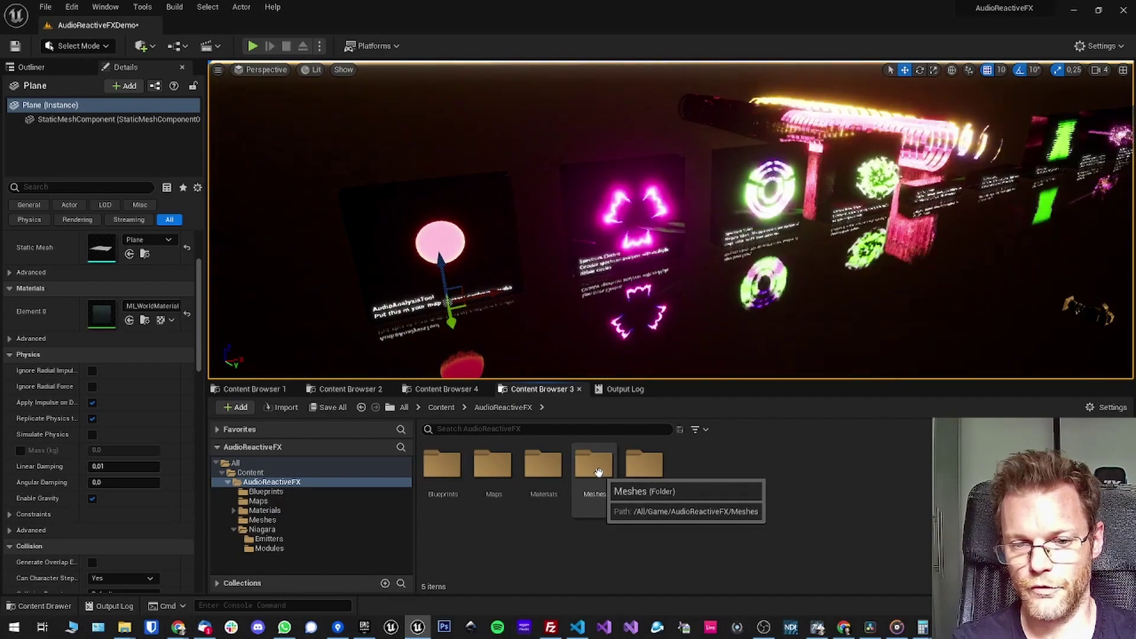
double_click(594, 469)
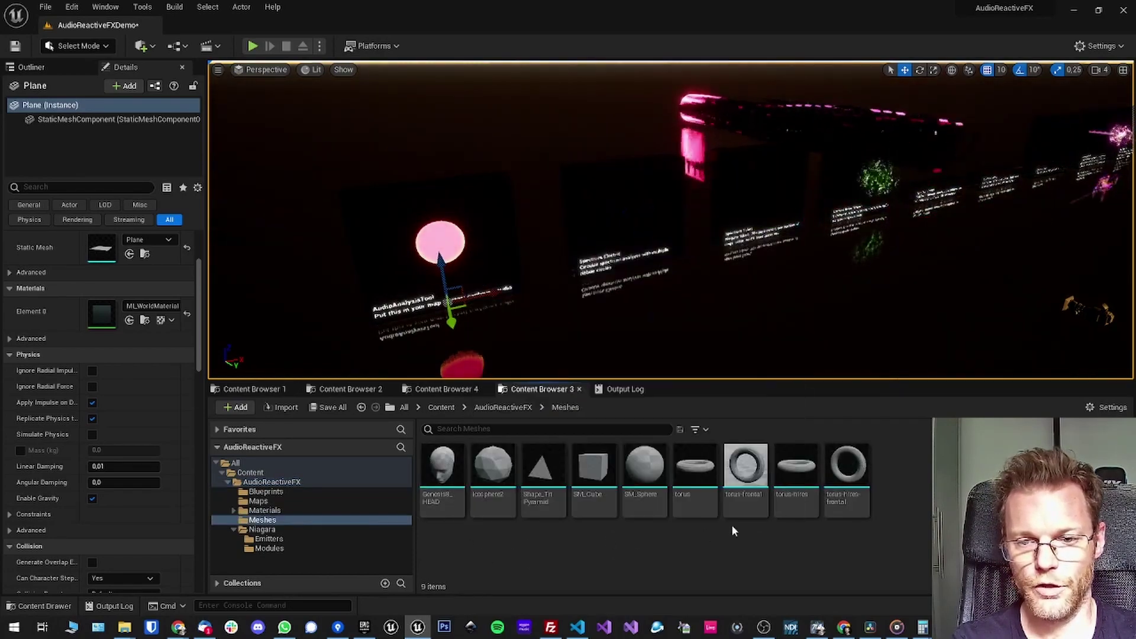
click(443, 508)
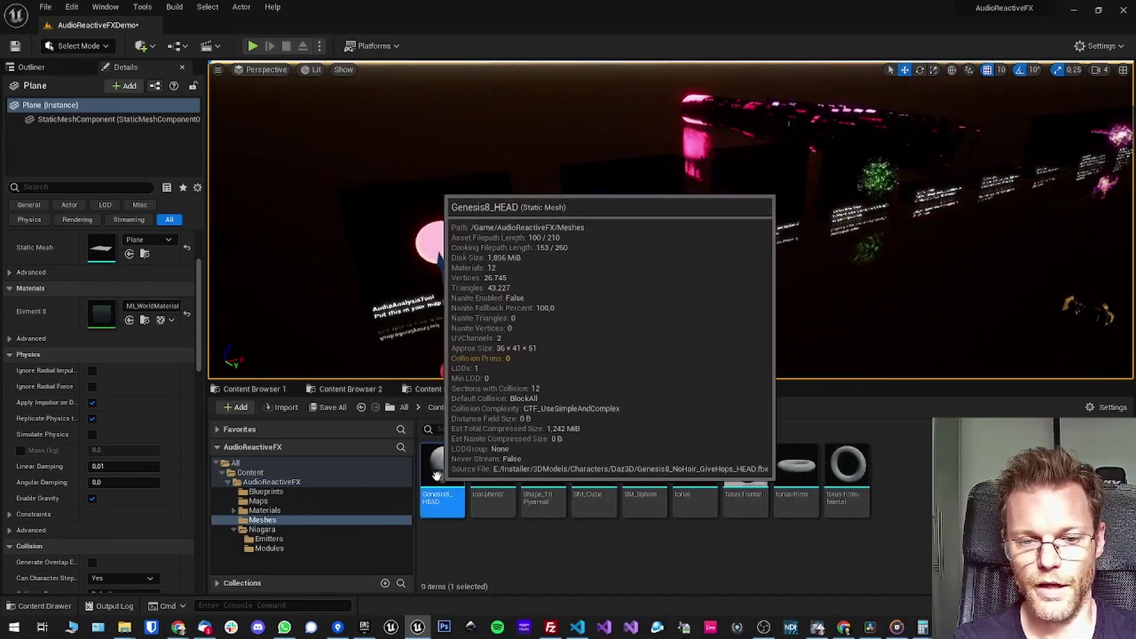
click(494, 552)
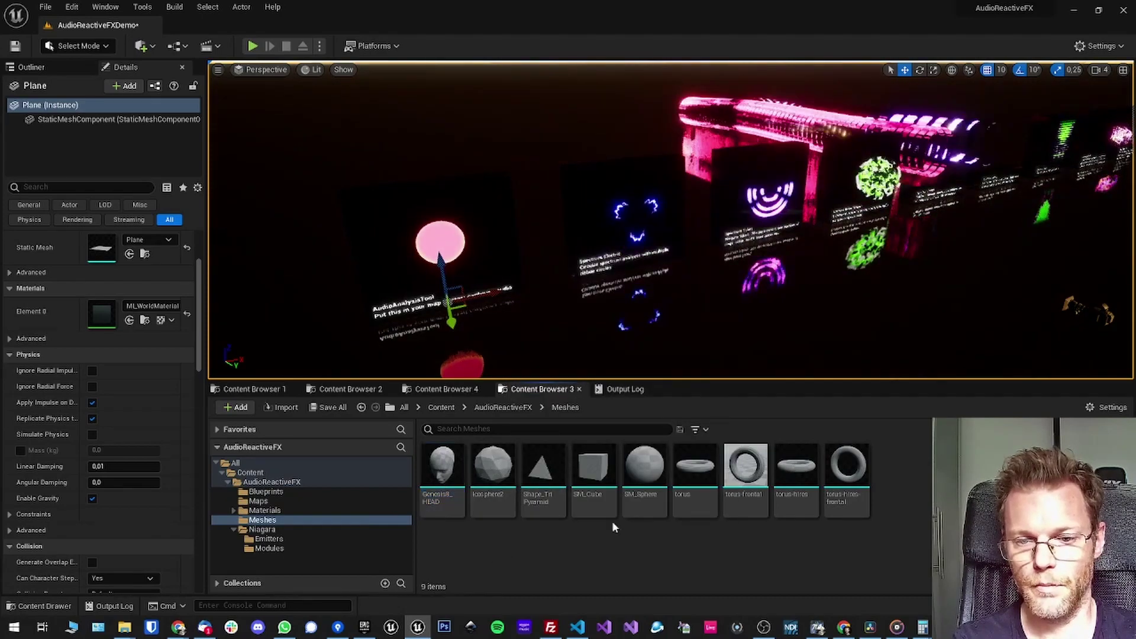
click(793, 473)
click(685, 536)
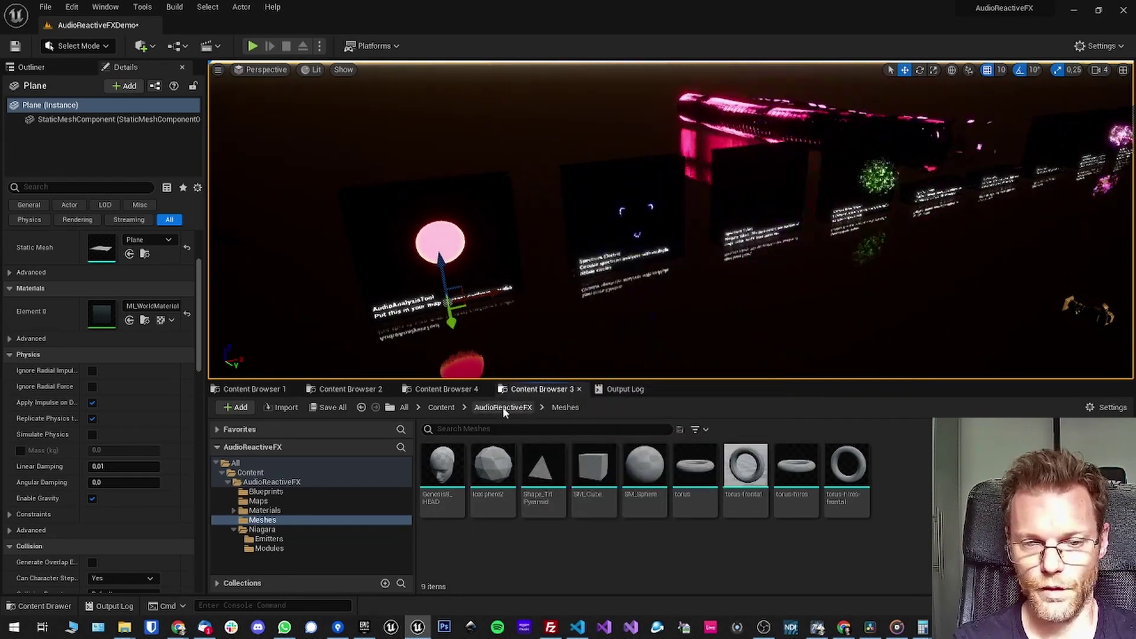
click(502, 407)
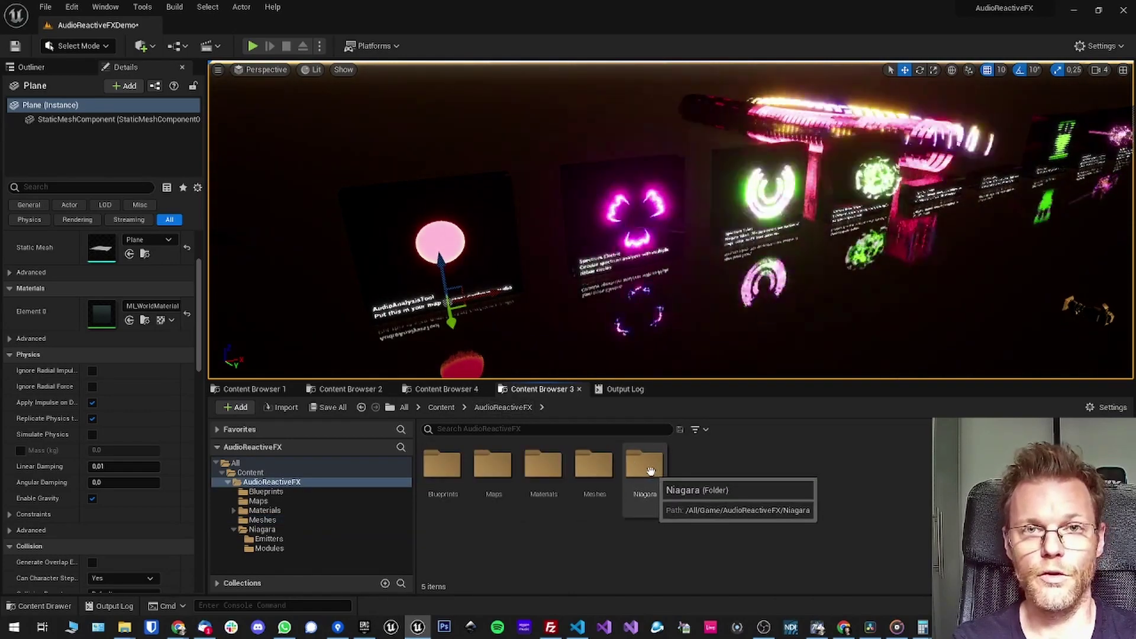
Step: Browse the particle systems in the Niagara folder and view the contents of its Emitters subfolder
double_click(651, 470)
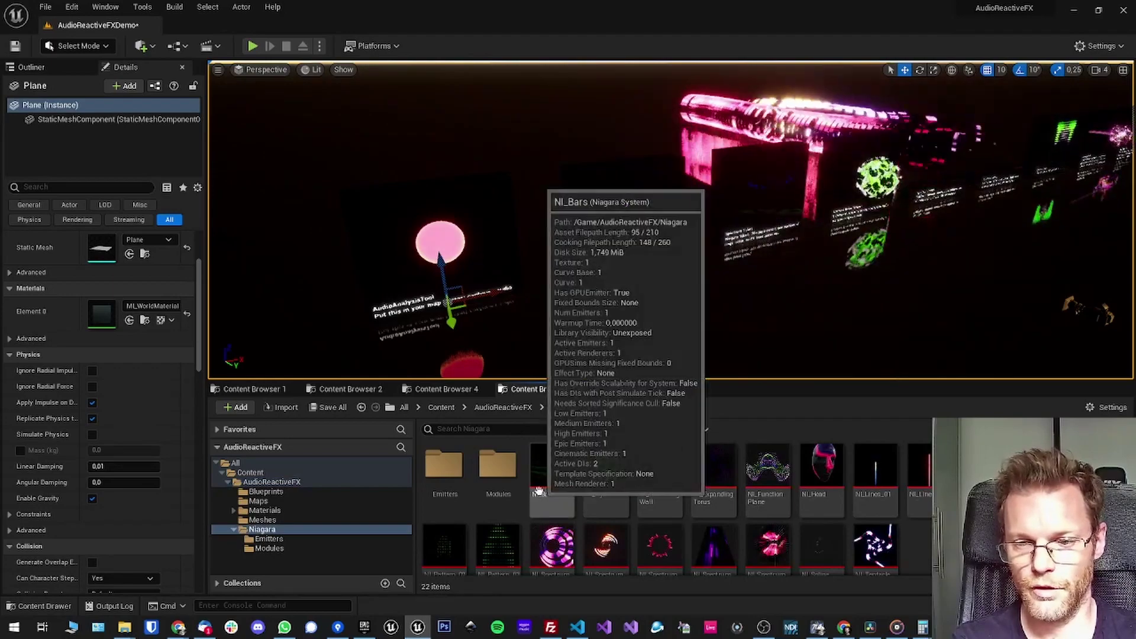
scroll(566, 523, down, 1)
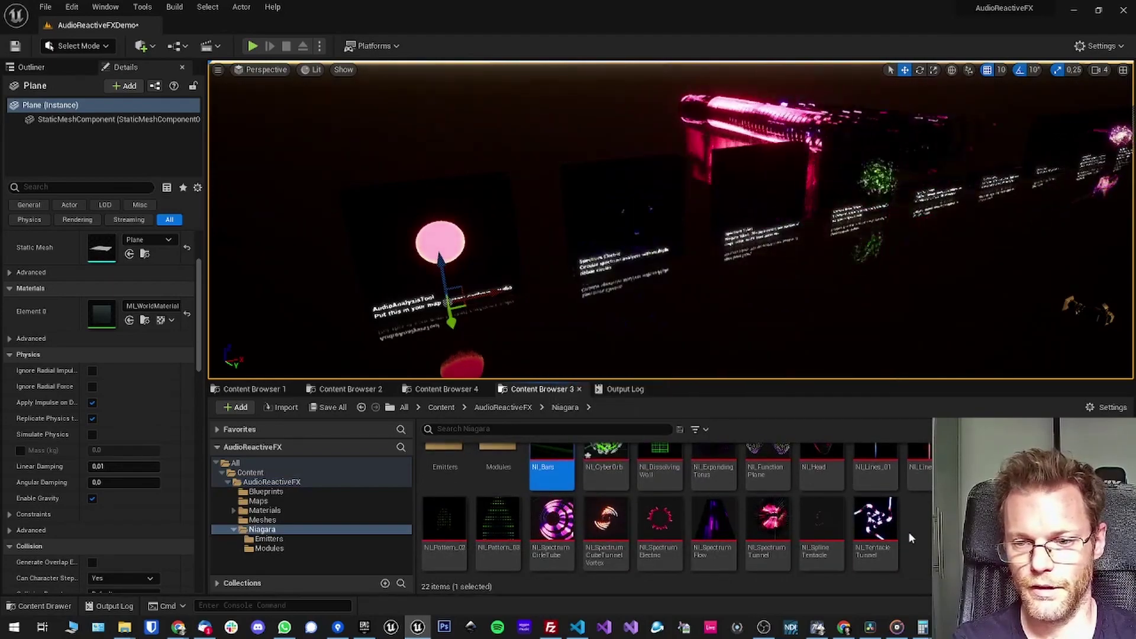
click(872, 520)
scroll(491, 521, up, 1)
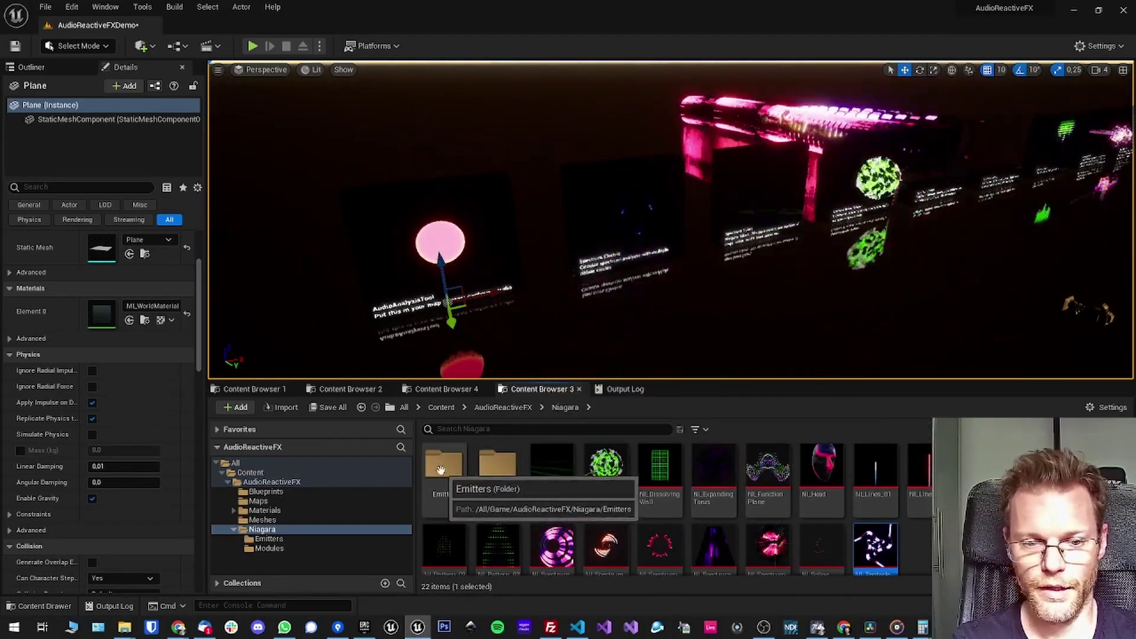
double_click(450, 469)
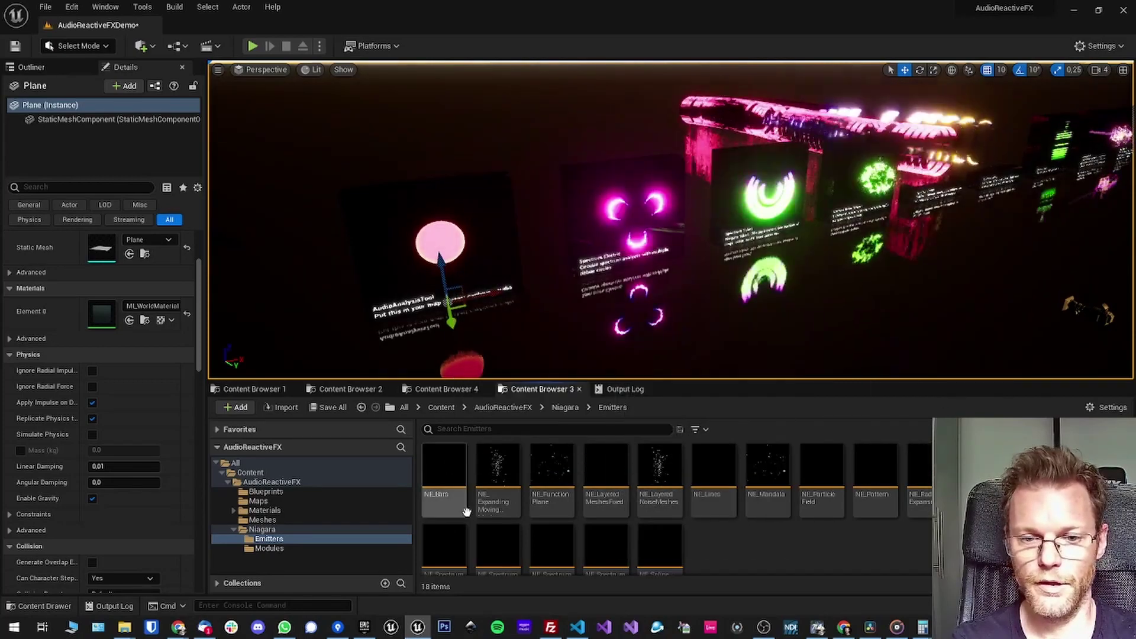
click(565, 407)
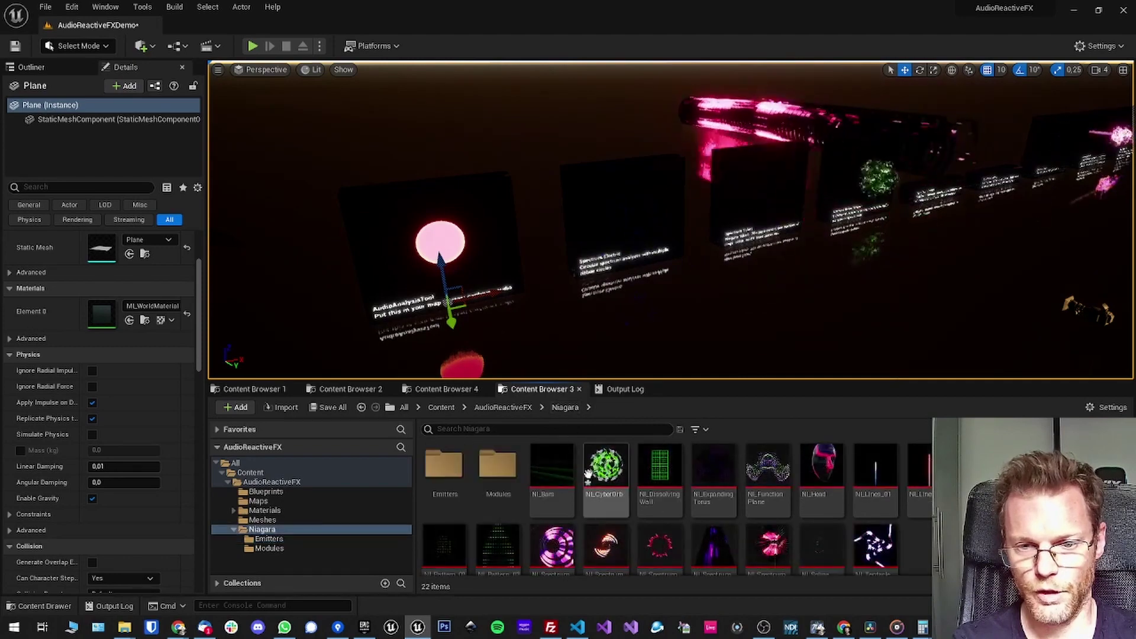
Step: Open the NI_Head Niagara system and open the parent emitter of its Base_0 emitter
double_click(821, 473)
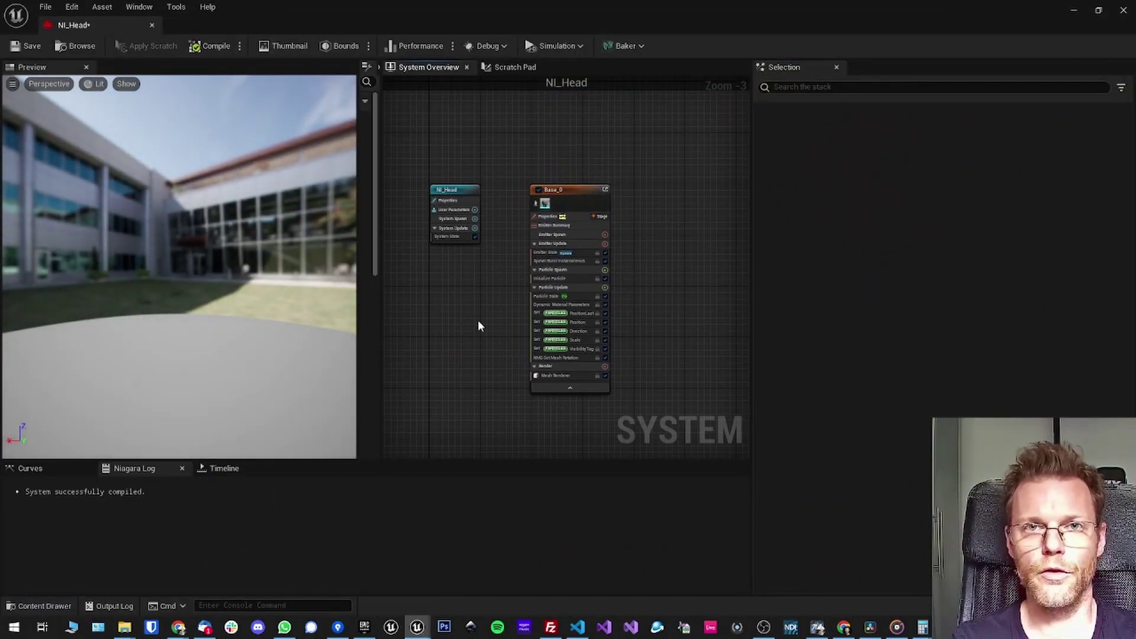
scroll(516, 269, up, 2)
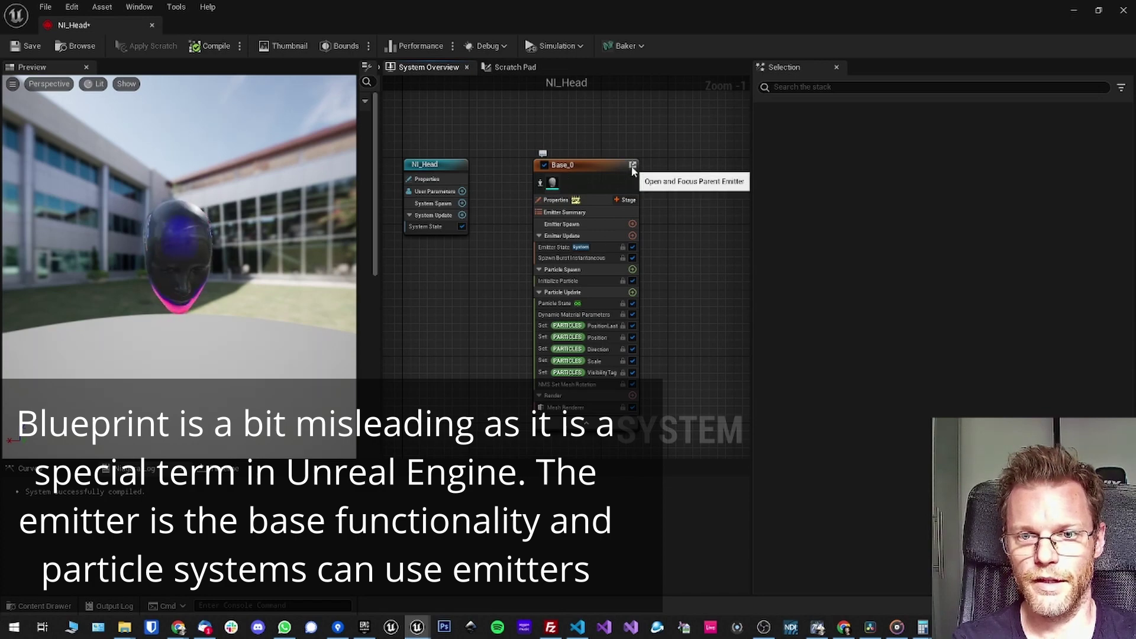
click(633, 167)
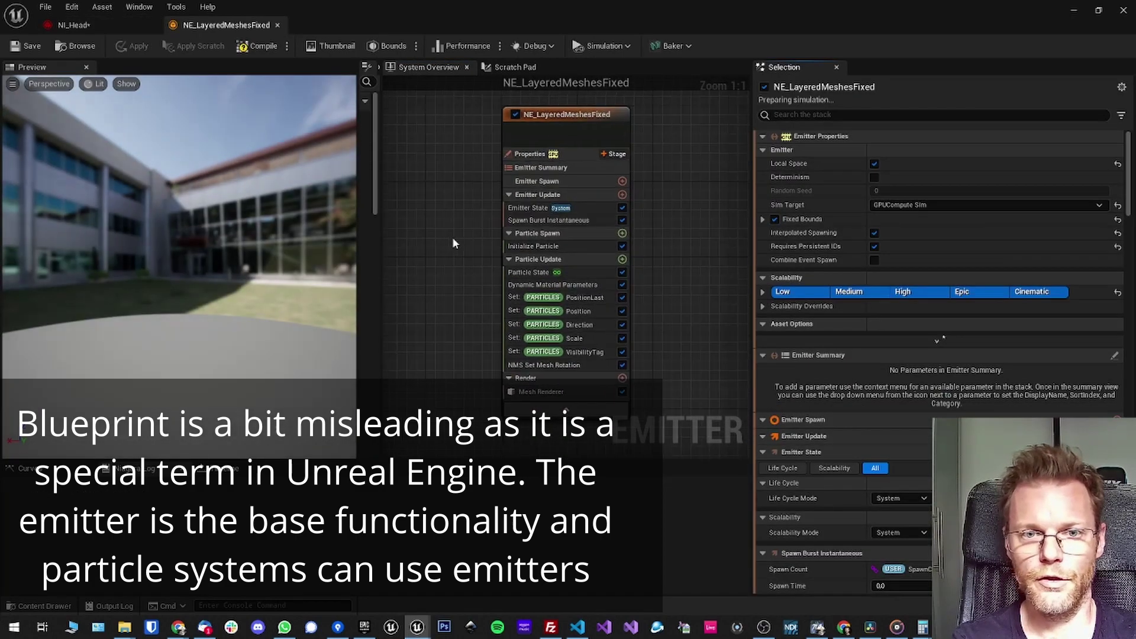
right_drag(443, 270, 422, 254)
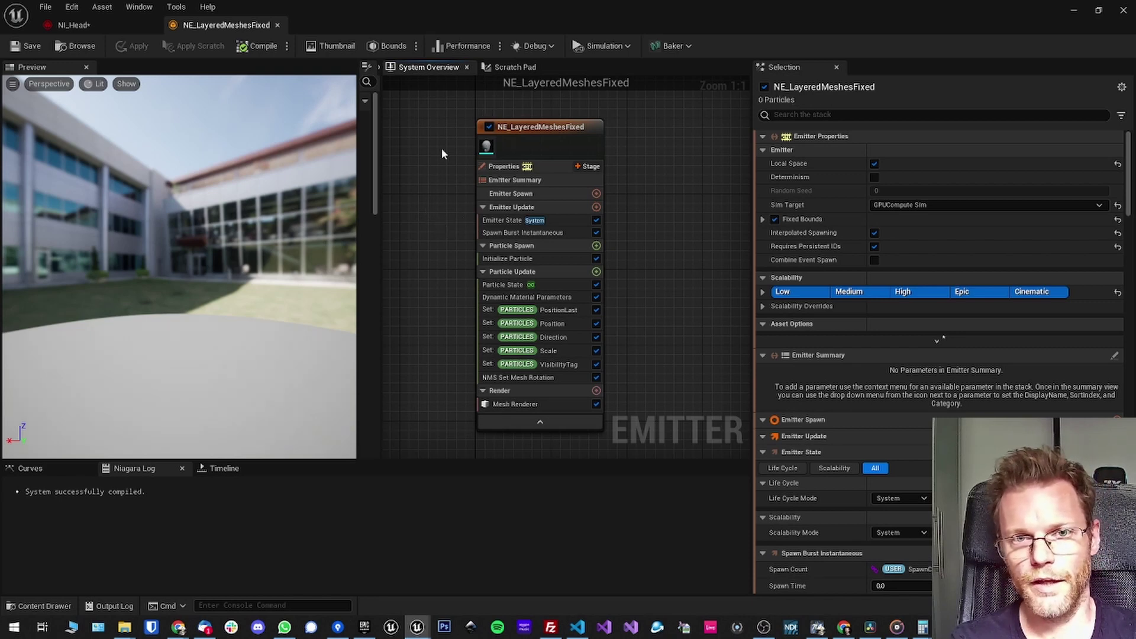
Step: Compare the module stack of the NI_Head system with the NE_LayeredMeshesFixed emitter, and close both assets
click(111, 23)
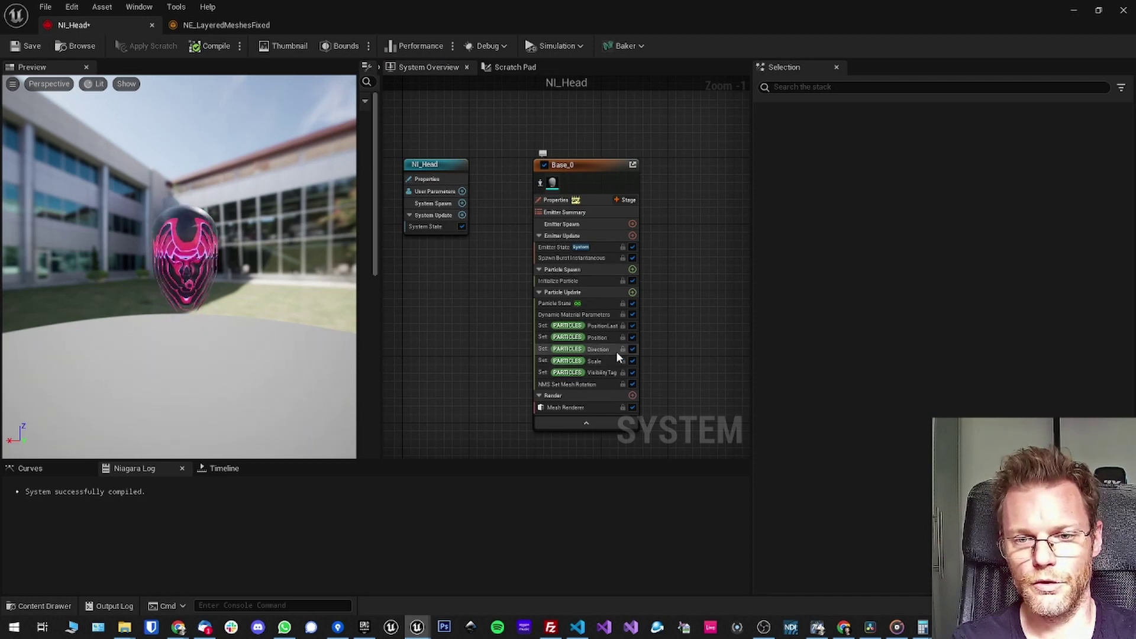
click(632, 382)
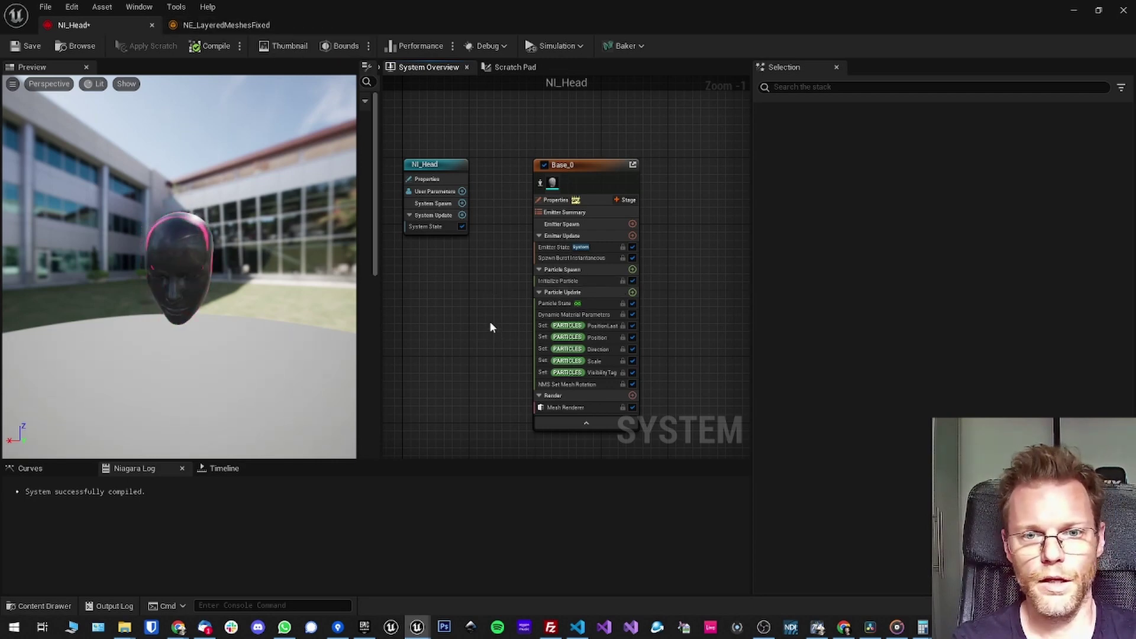
click(237, 26)
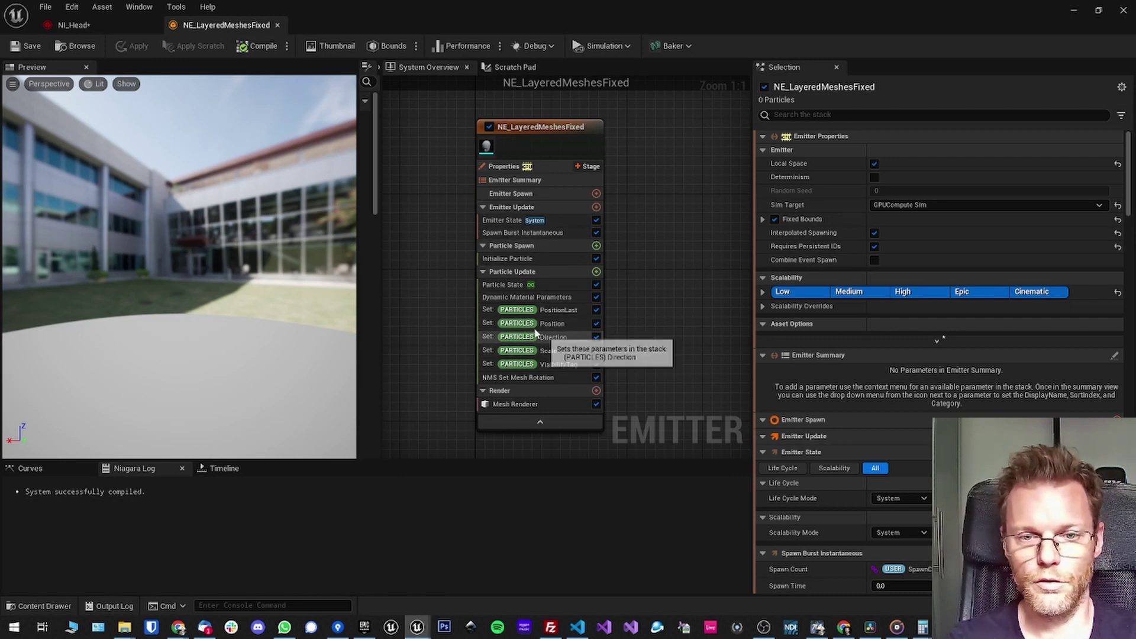
click(132, 26)
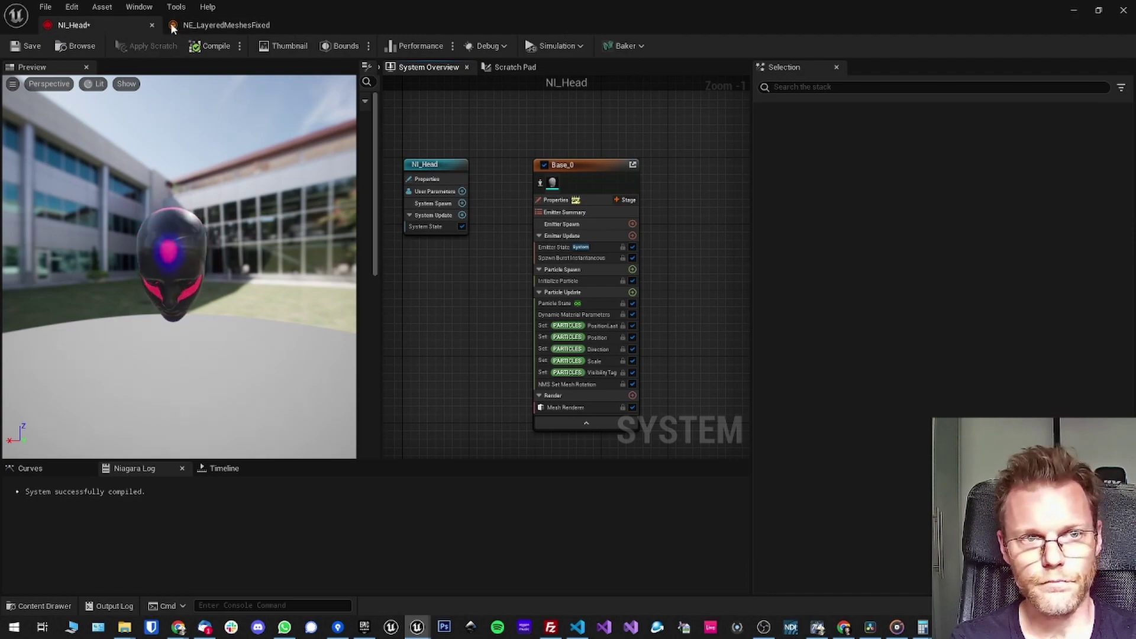
click(278, 24)
click(152, 25)
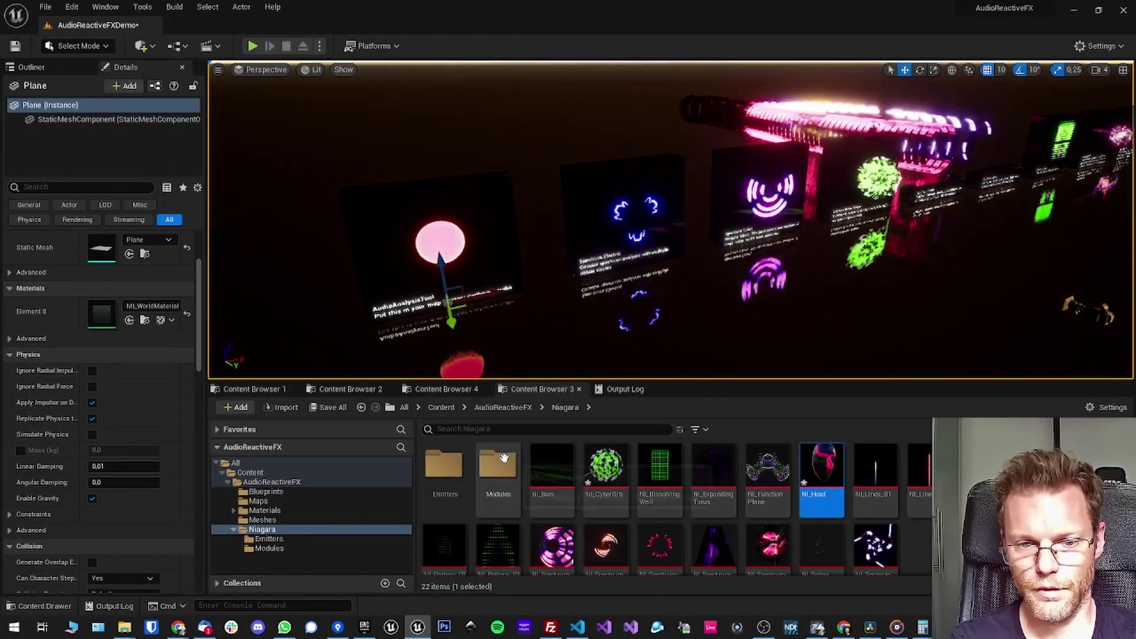
Step: Look through the modules in the Niagara folder's Modules subfolder and return to the Niagara folder
double_click(498, 464)
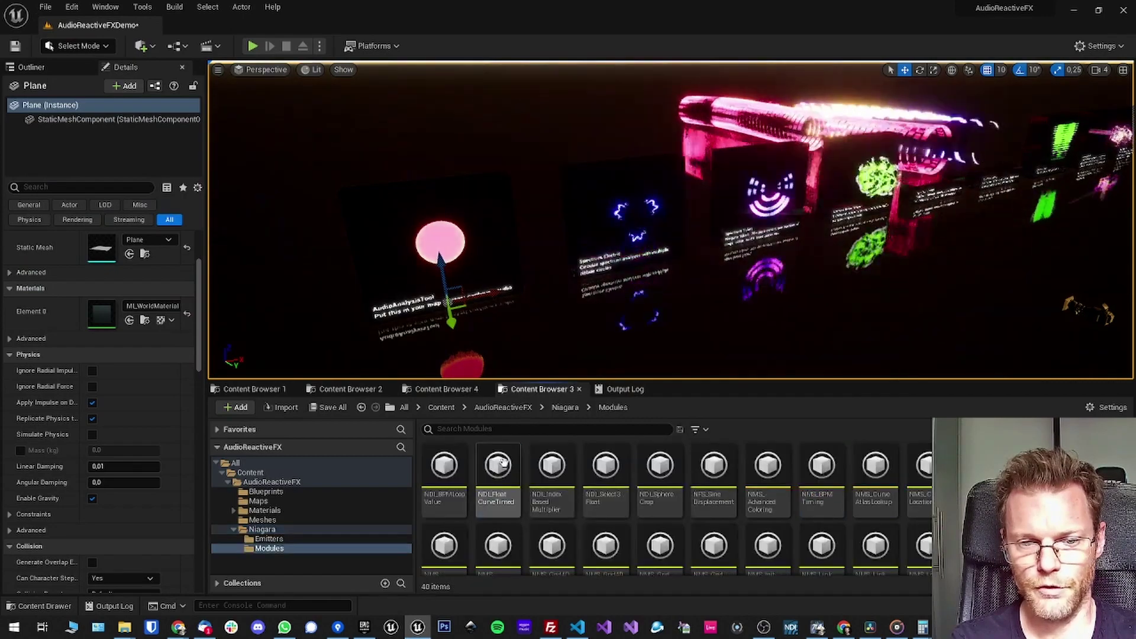
scroll(642, 480, up, 2)
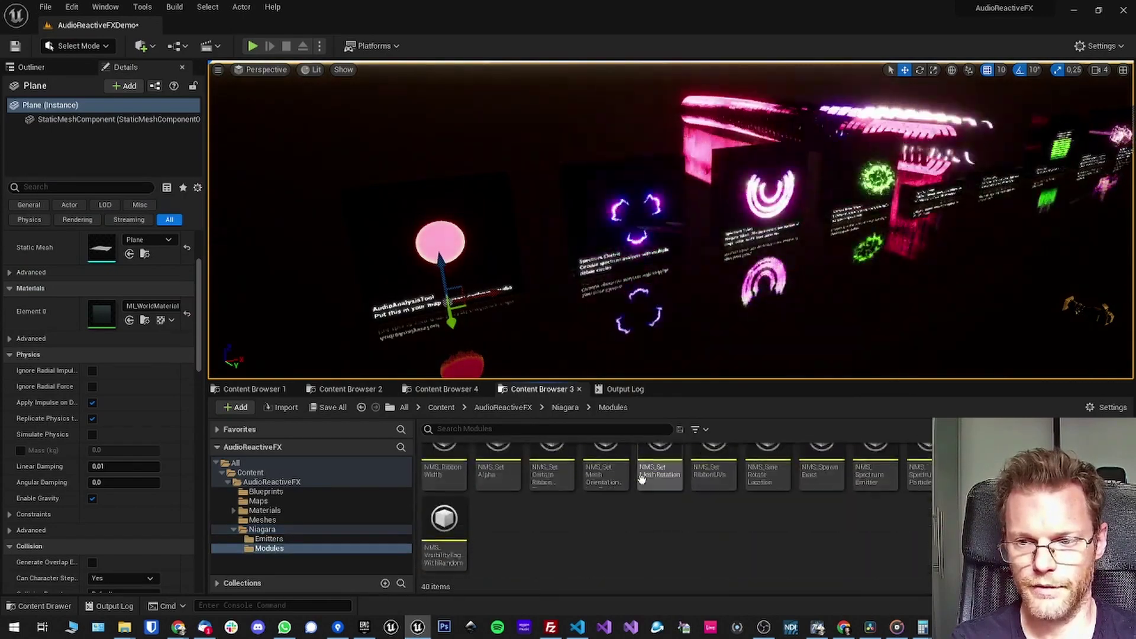
click(557, 408)
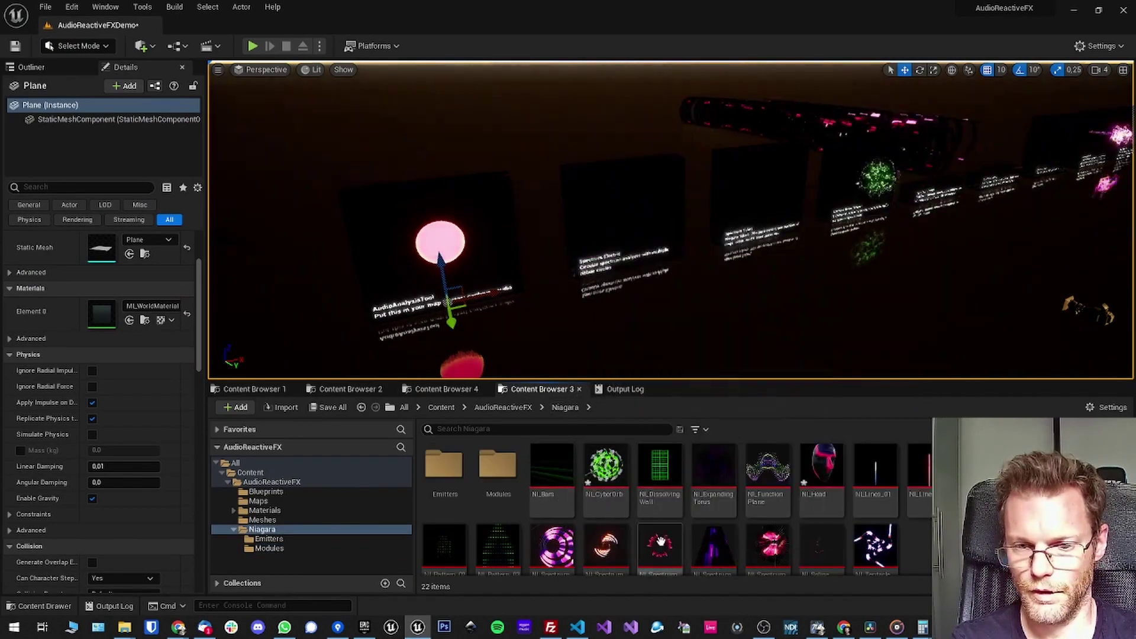
Step: Open the NI_SpectrumElectric system, examine the inputs of its NMS Spectrum module, and close the system
double_click(605, 543)
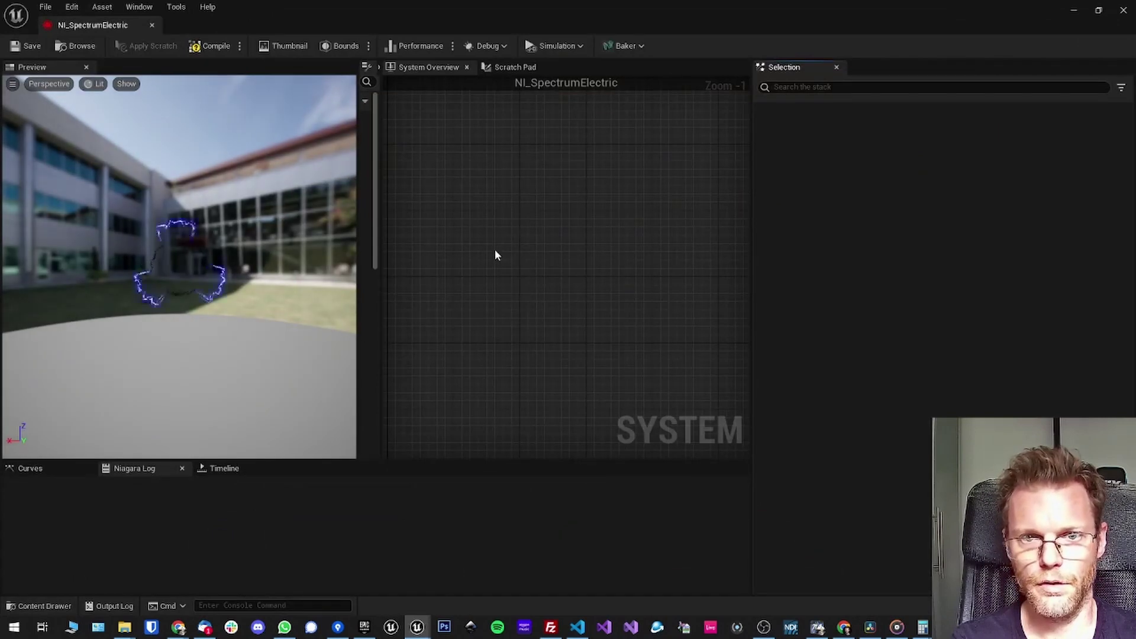
scroll(493, 292, up, 3)
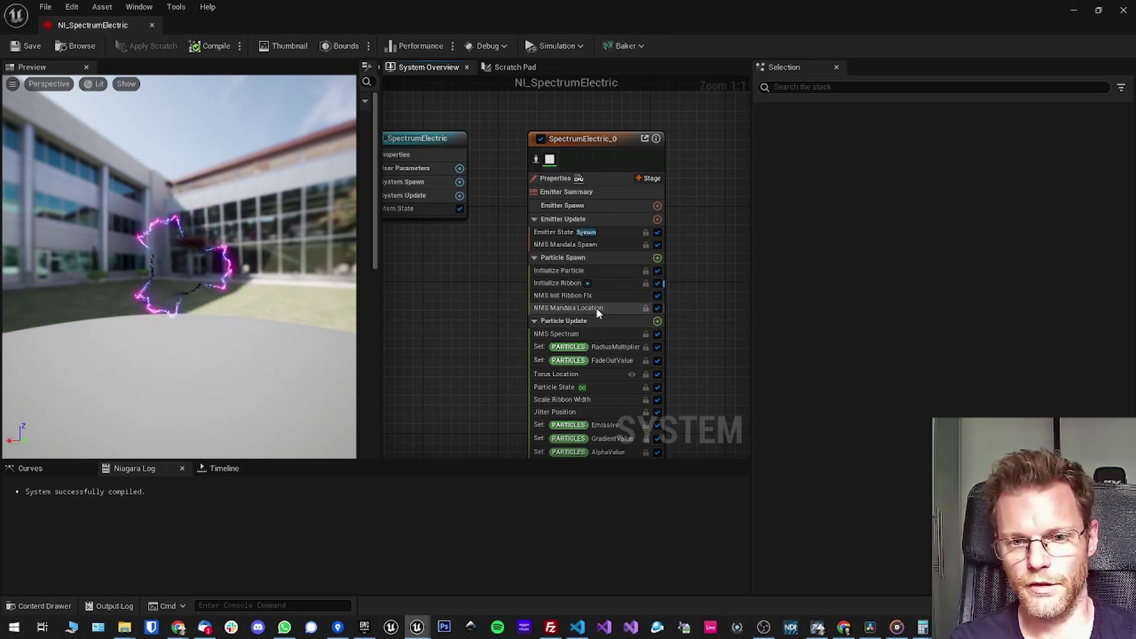
right_drag(490, 336, 465, 262)
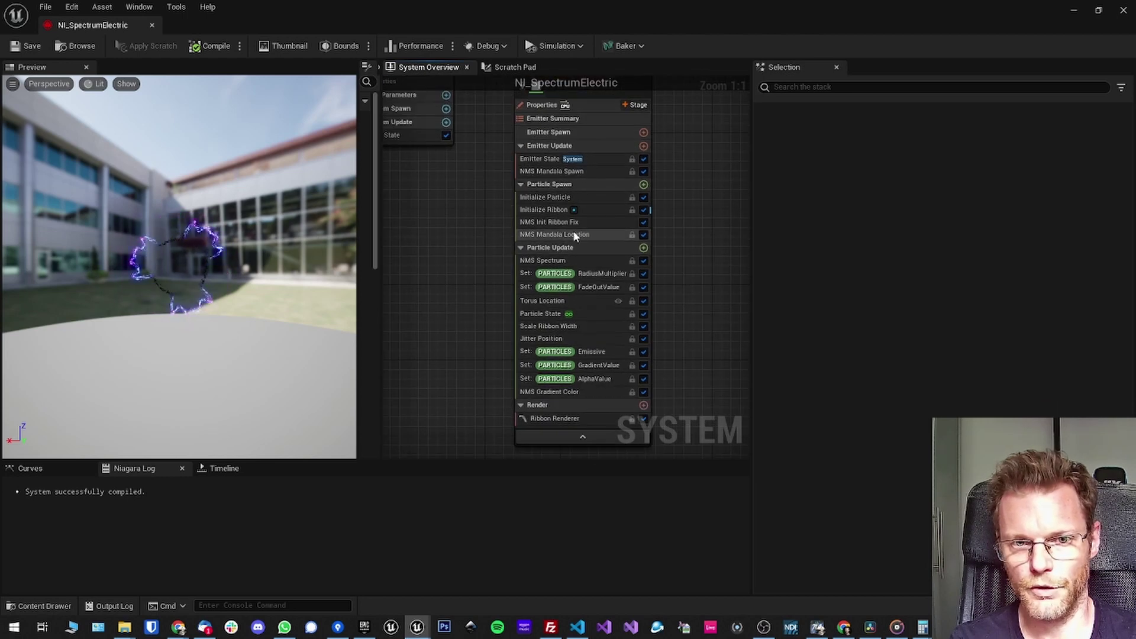
click(581, 263)
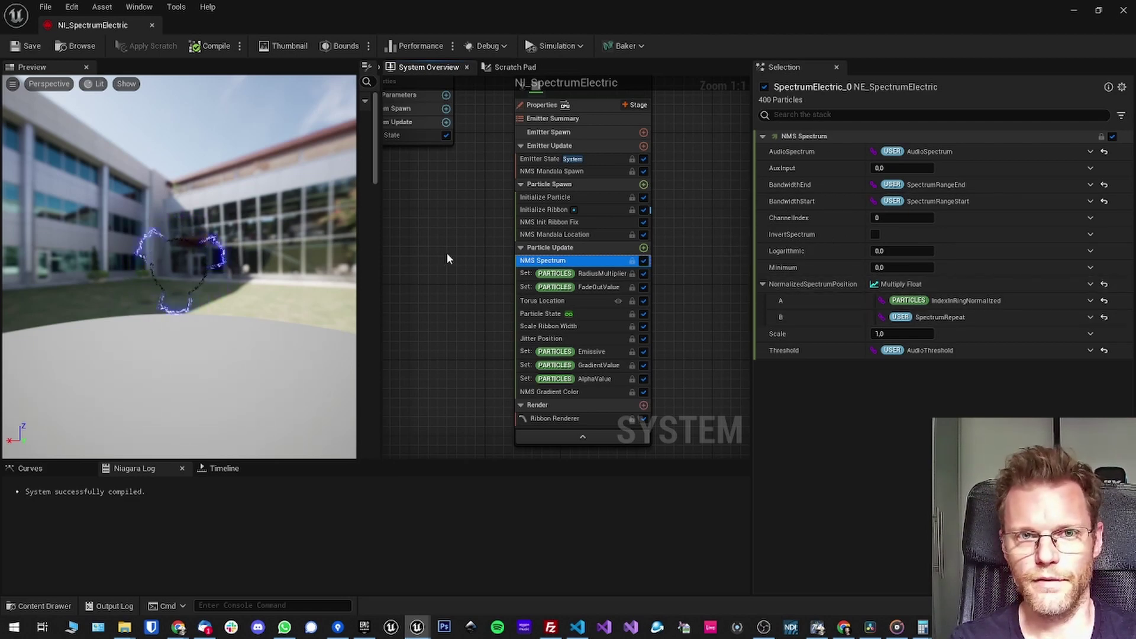
click(152, 26)
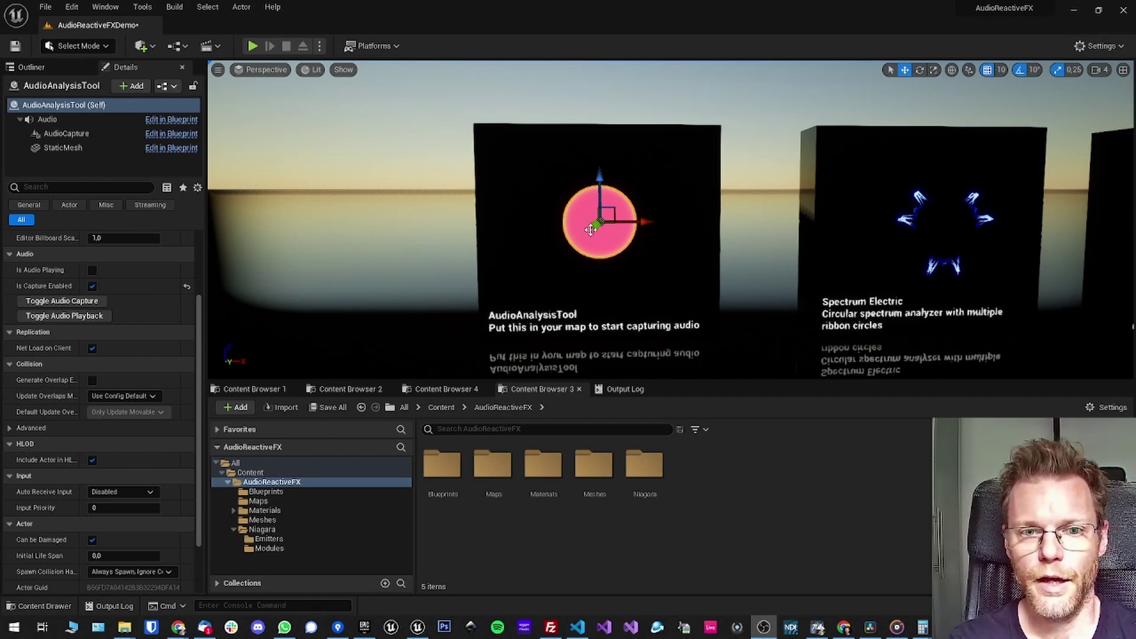
Step: Select the AudioAnalysisTool actor in the level and show its BP_AudioAnalysisTool asset in the Blueprints folder
click(724, 214)
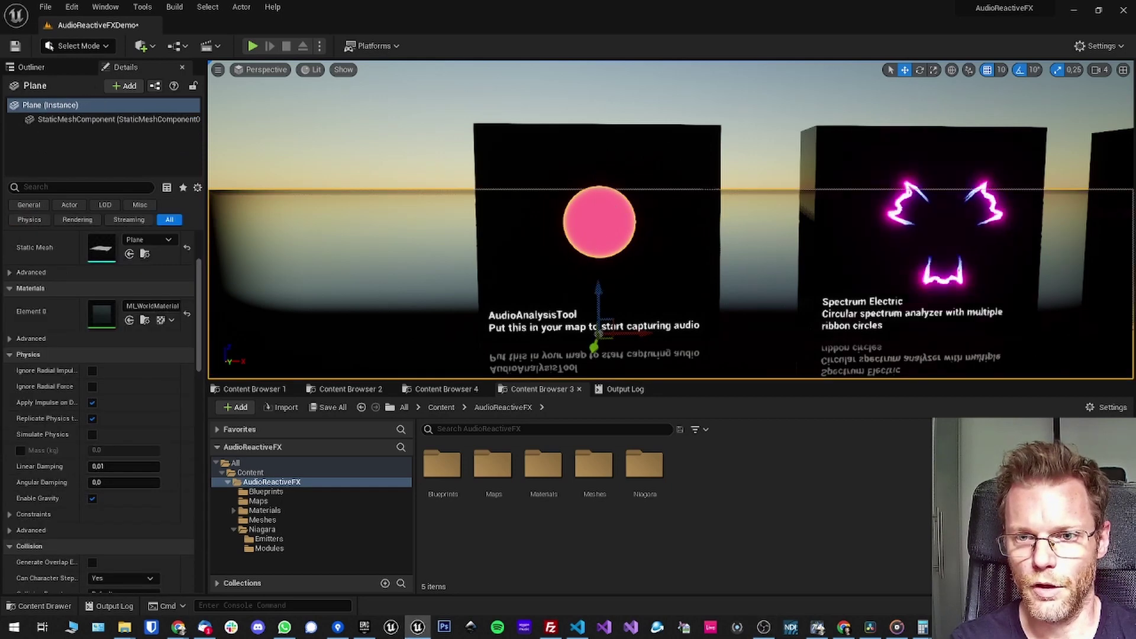
click(596, 221)
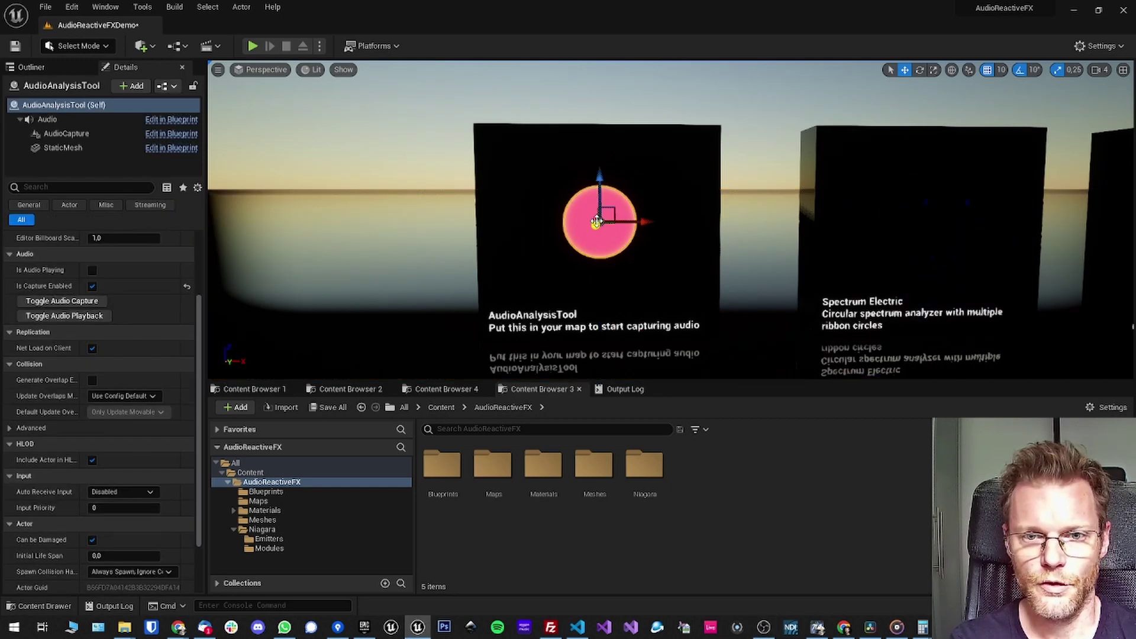
double_click(443, 466)
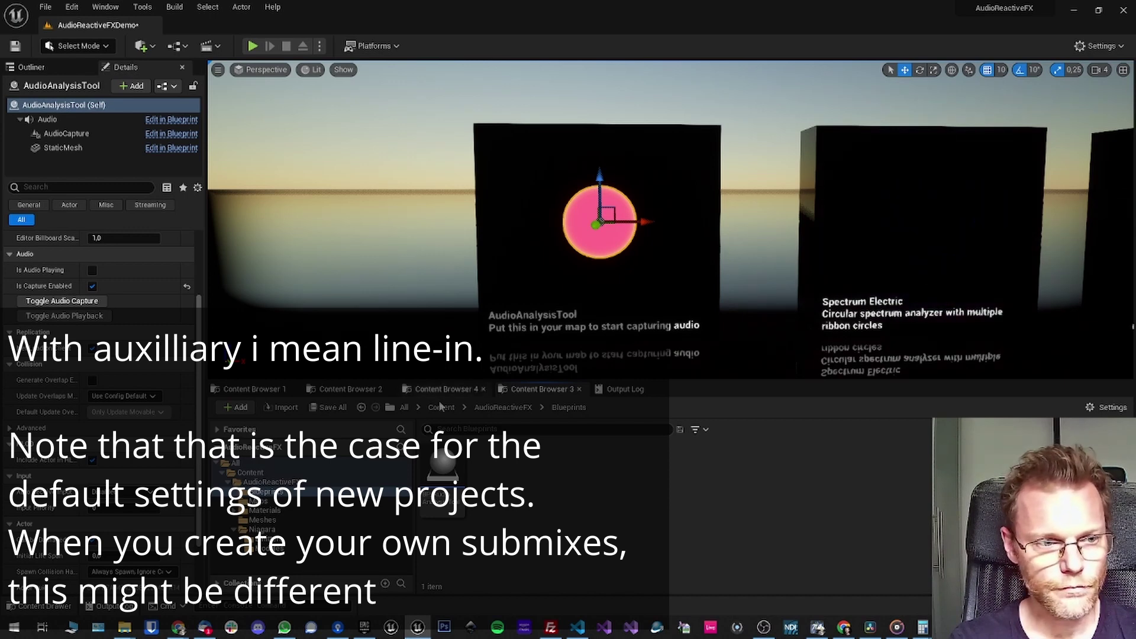
click(442, 494)
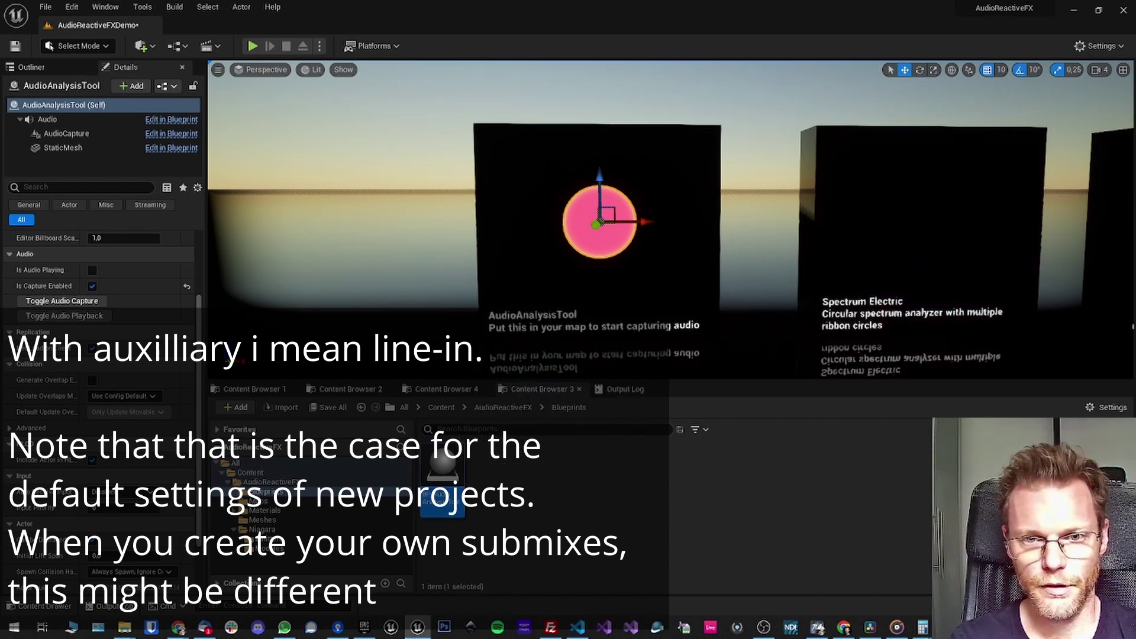
Step: Examine the settings of the AudioAnalysisTool's AudioCapture and Audio components
click(71, 133)
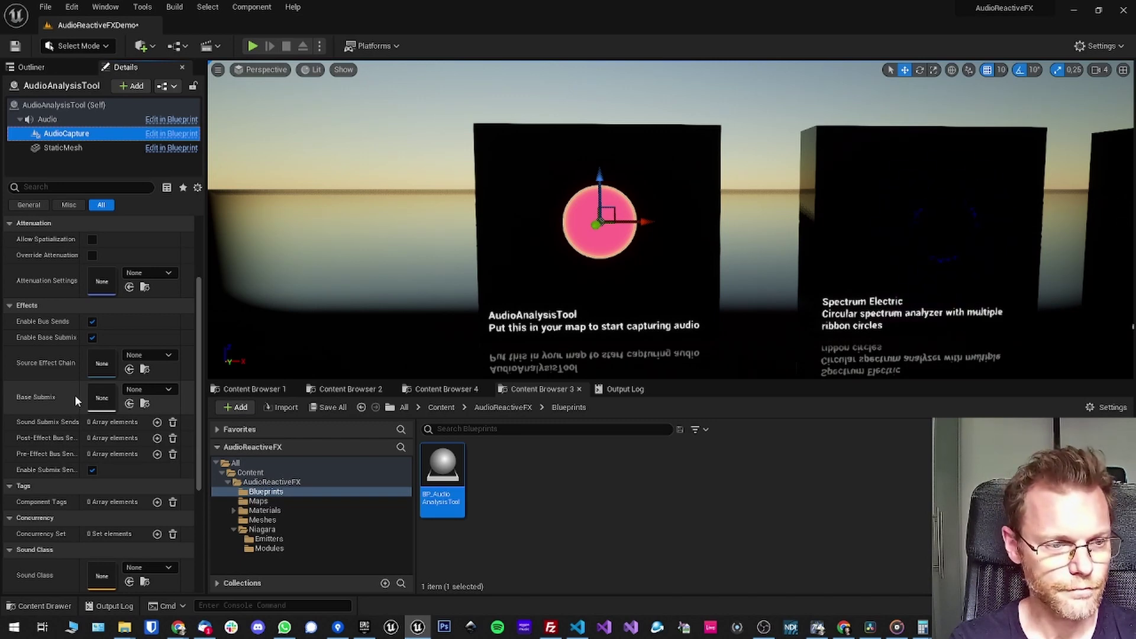
click(52, 122)
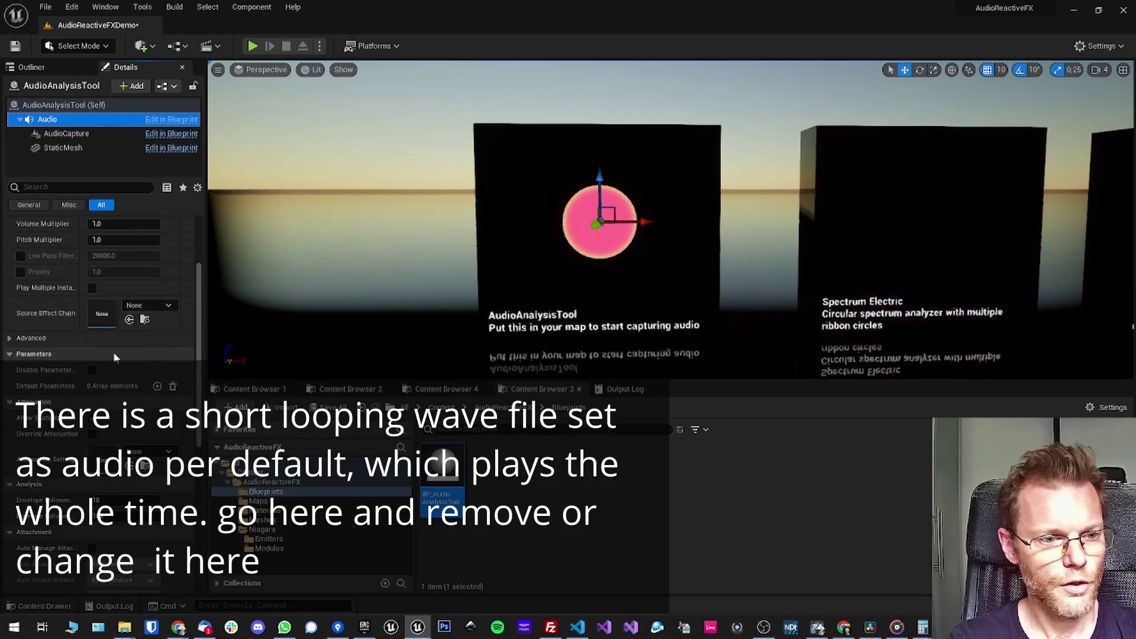
scroll(80, 366, up, 4)
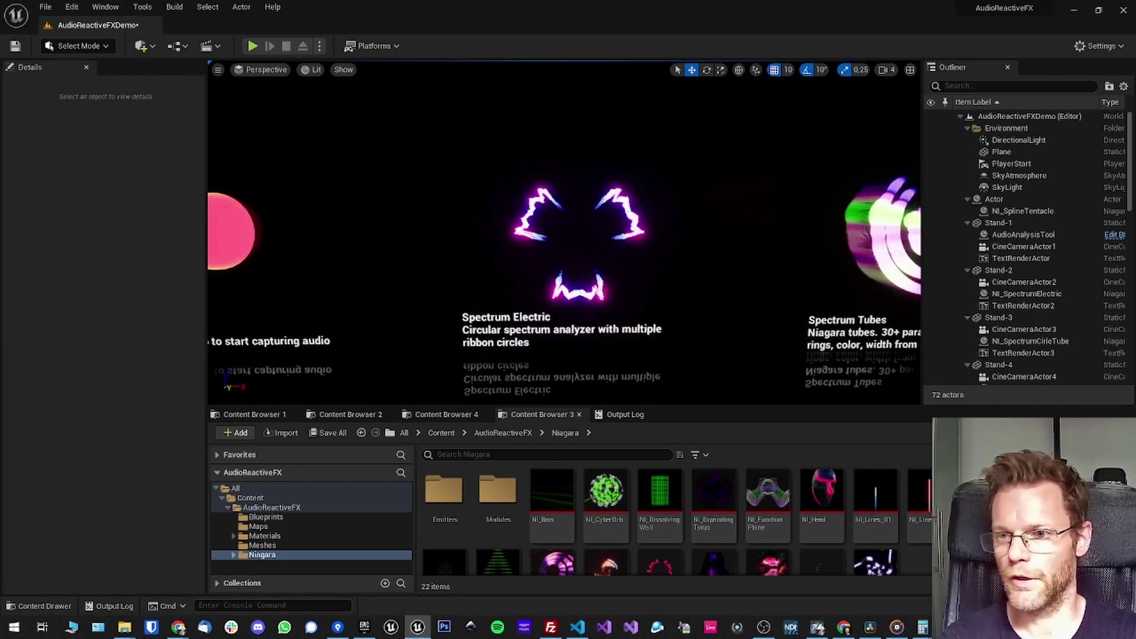
Step: Select the NI_SpectrumElectric actor, try SpectrumRepeat values of 1 and 2, and set it back to 6
click(1027, 293)
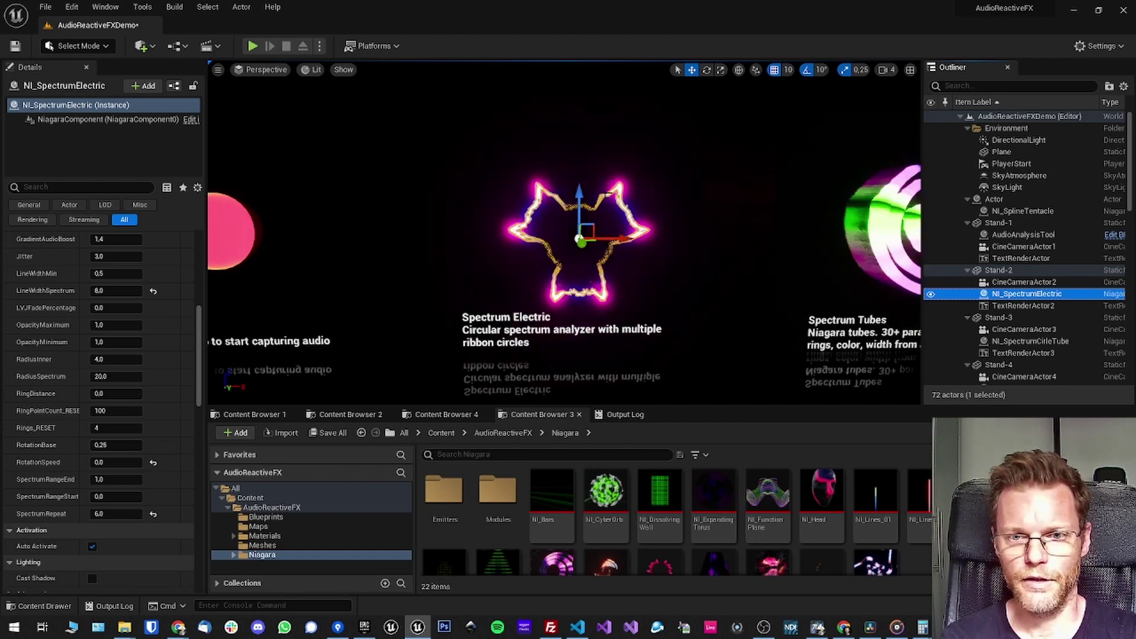
click(107, 515)
text(1)
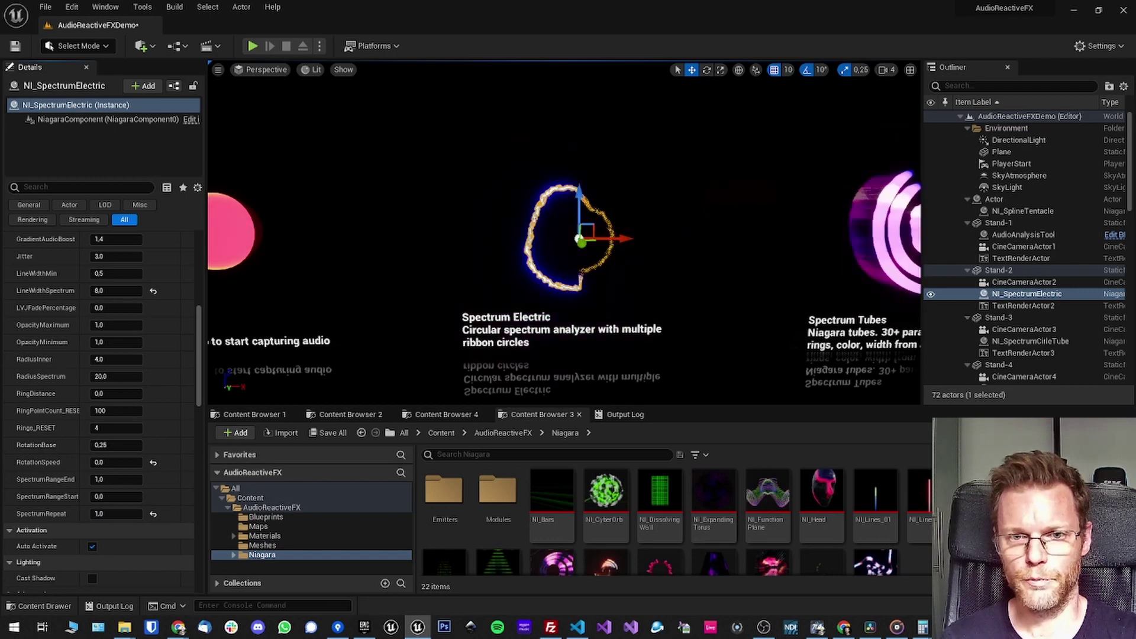
click(99, 513)
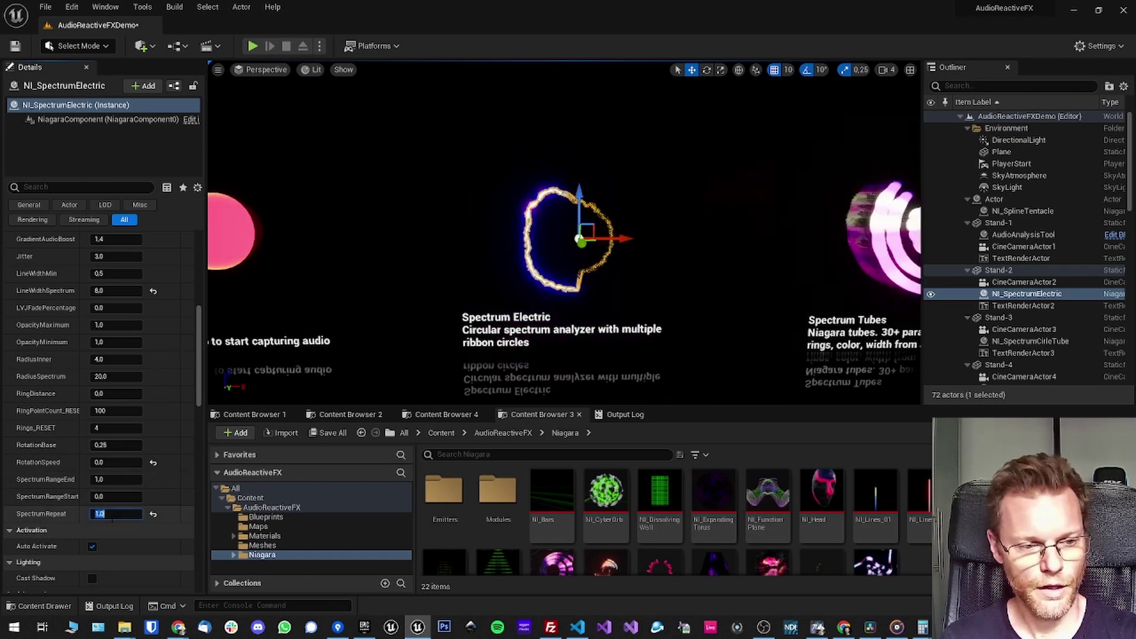
text(2)
key(Return)
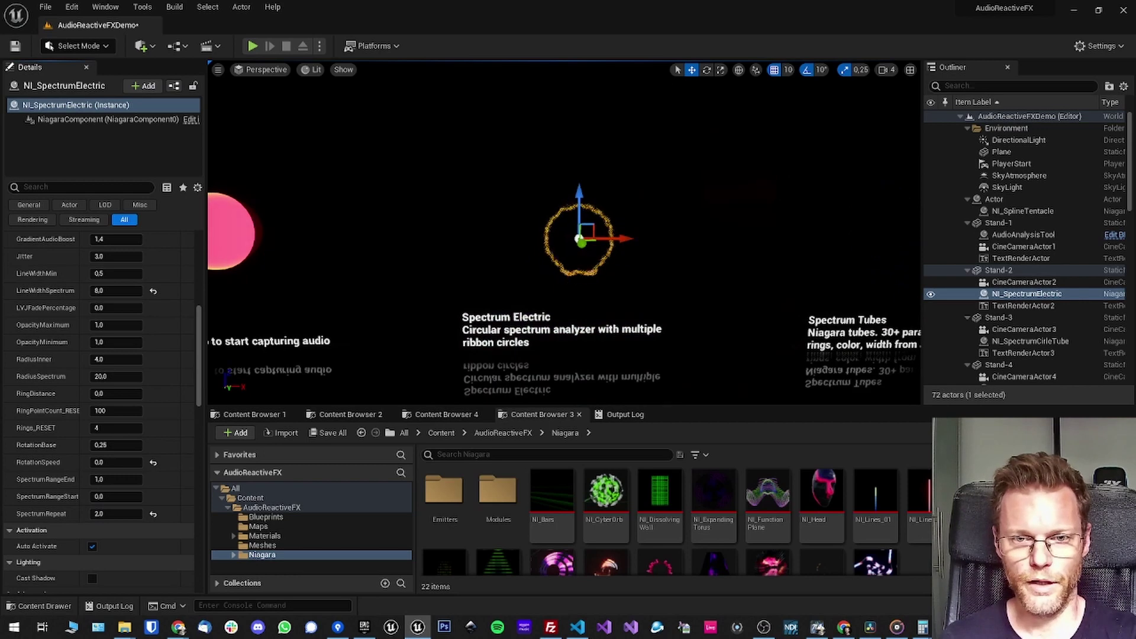
click(116, 514)
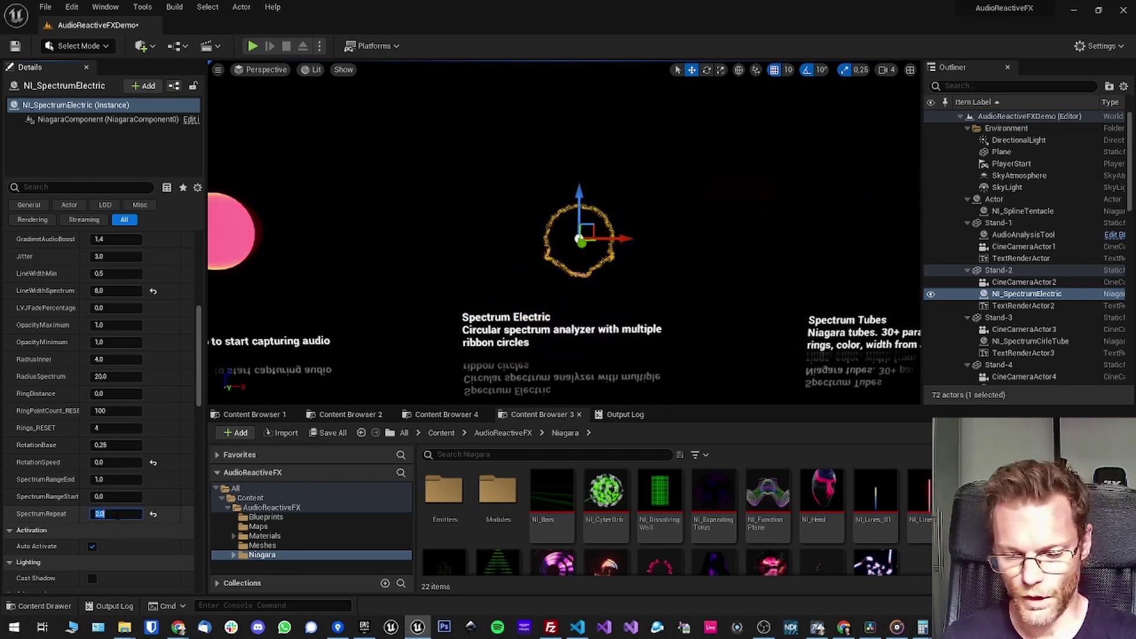
text(6)
key(Return)
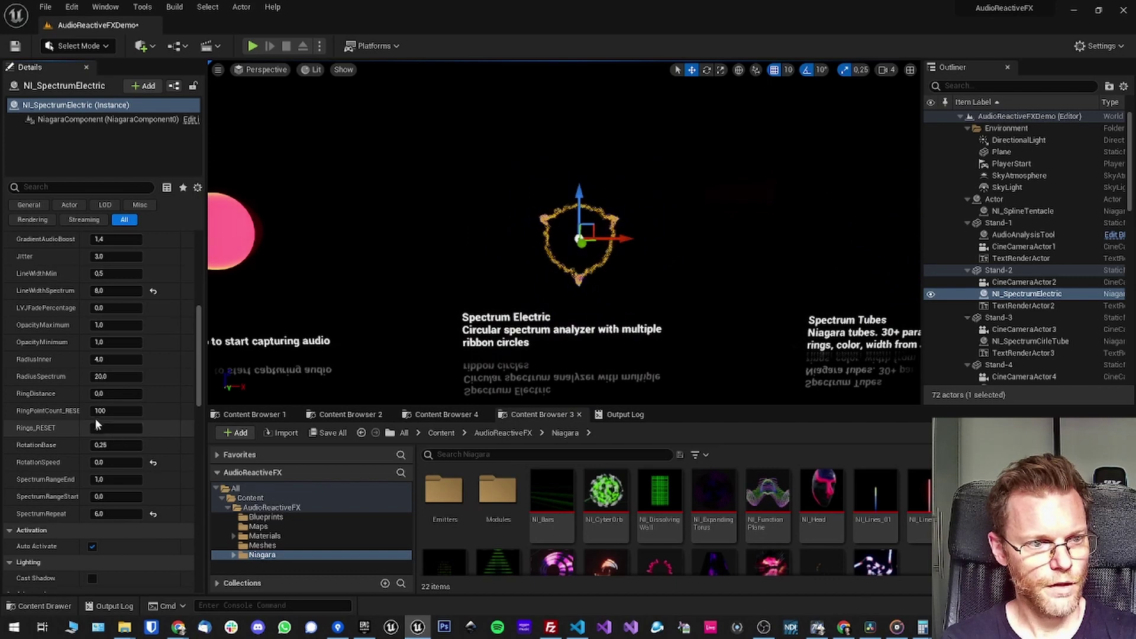
Step: Try RingDistance values of 5 and 10 on the NI_SpectrumElectric actor
click(115, 394)
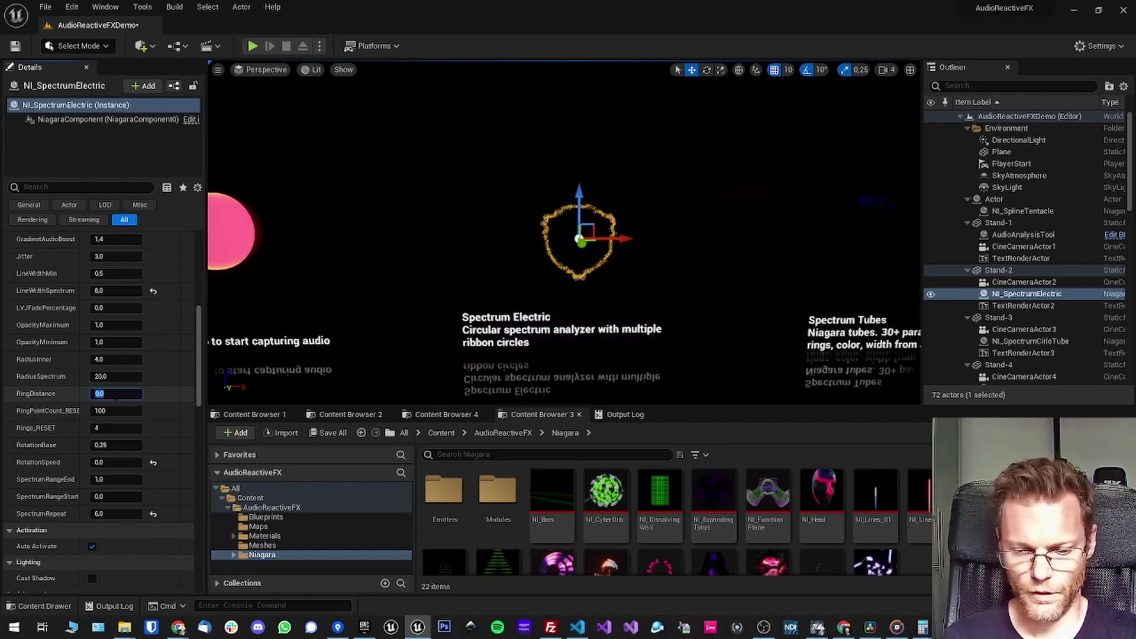
text(5)
key(Return)
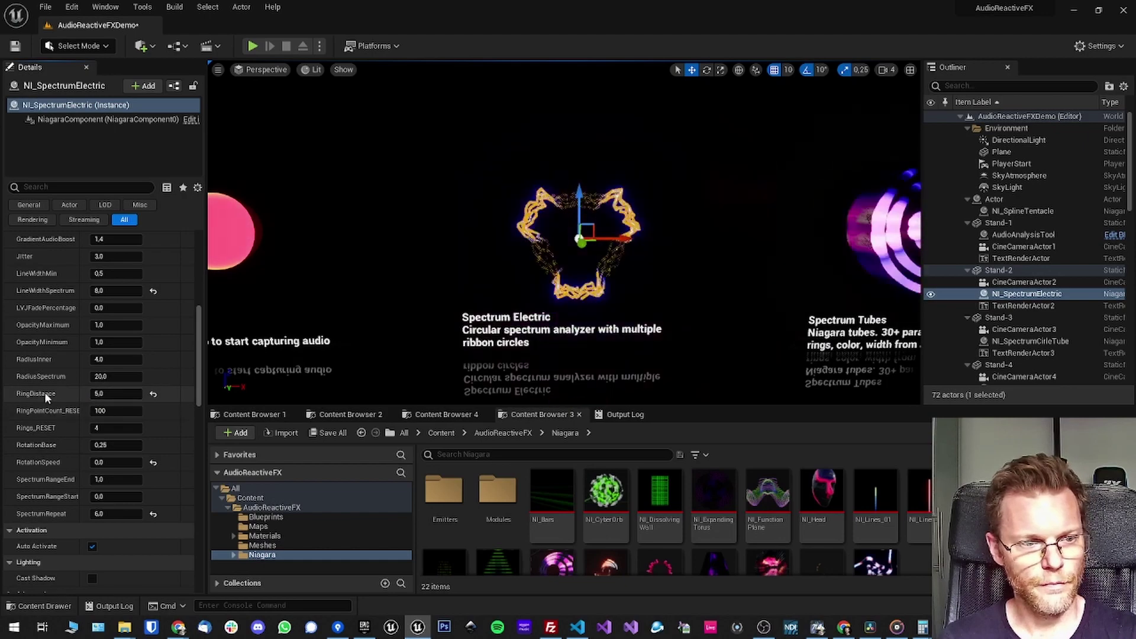
click(113, 394)
text(10)
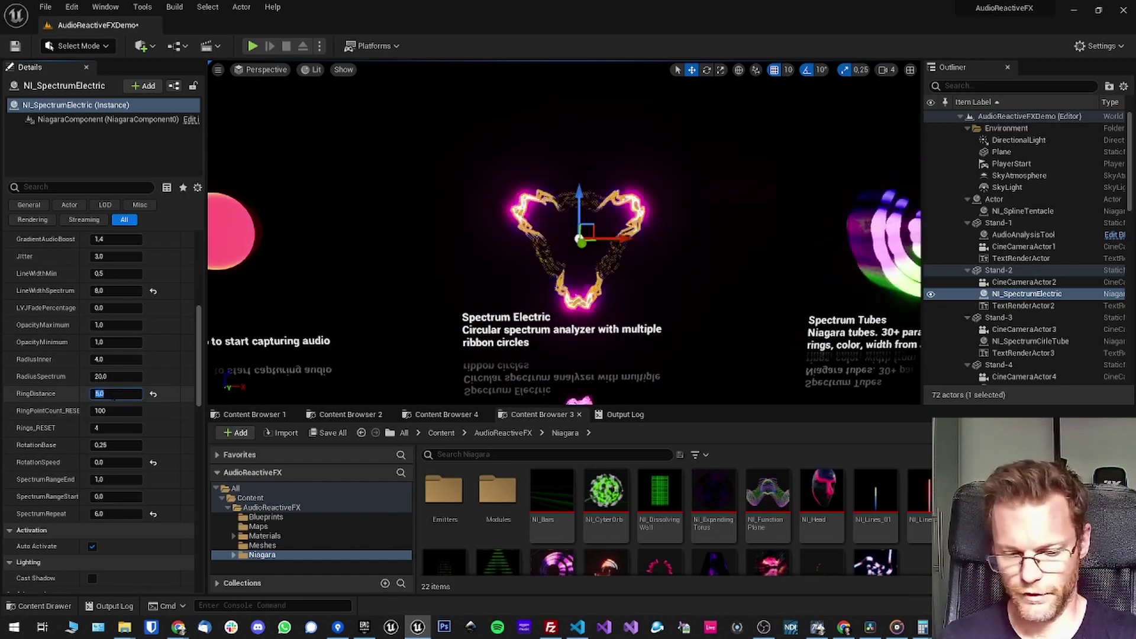
key(Return)
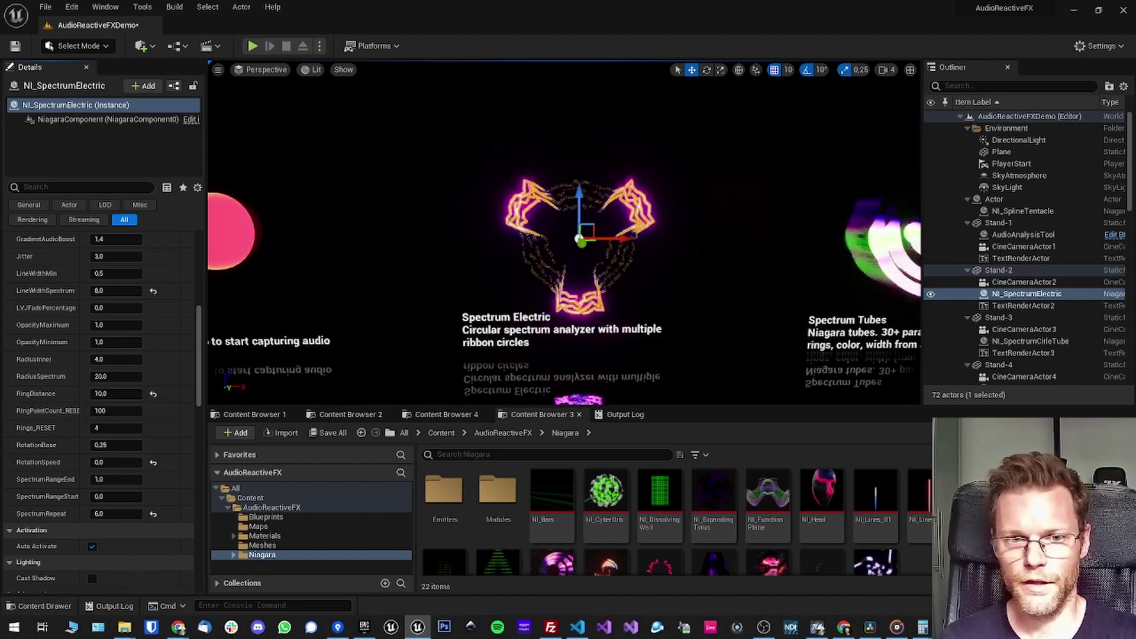
Step: View the effect without its selection outline, reselect NI_SpectrumElectric, and reset its RingDistance to the default
click(248, 385)
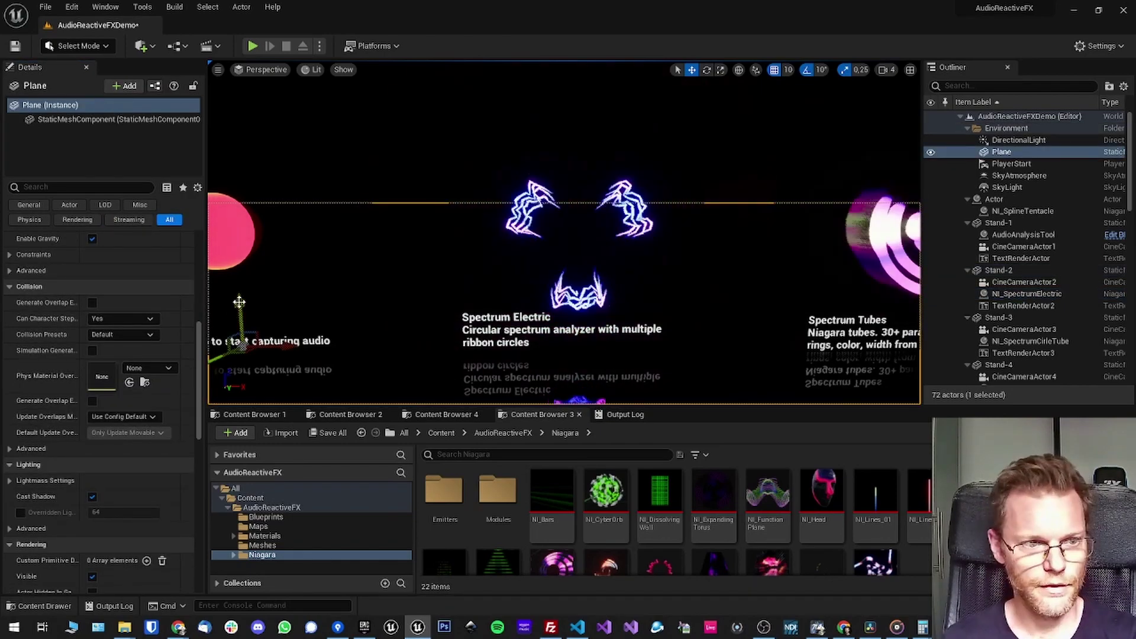
click(1028, 296)
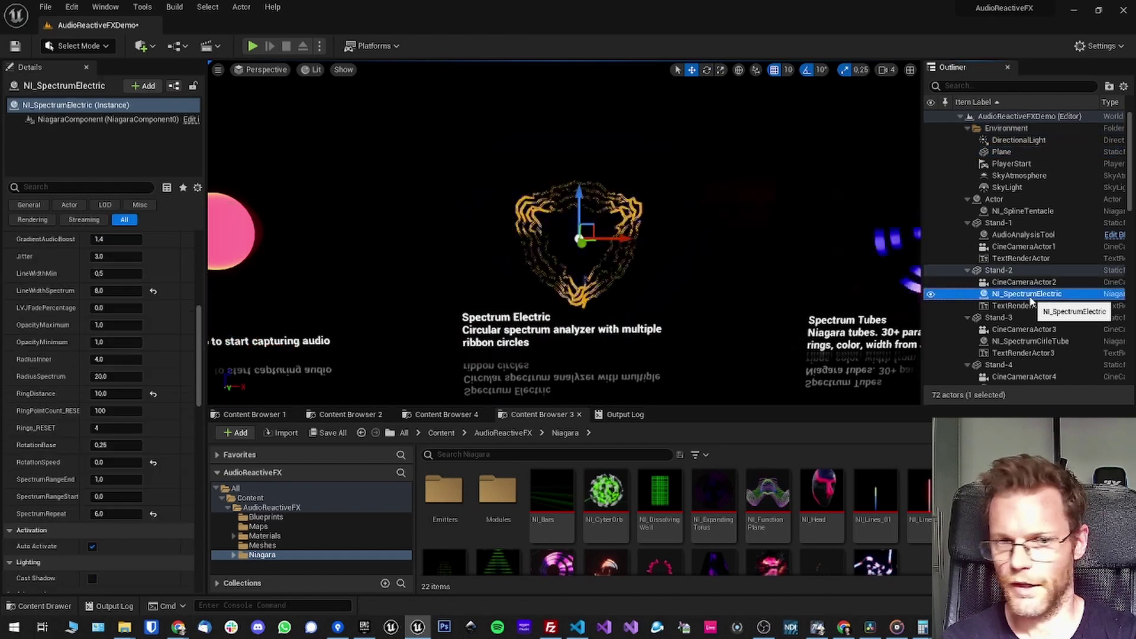
click(153, 394)
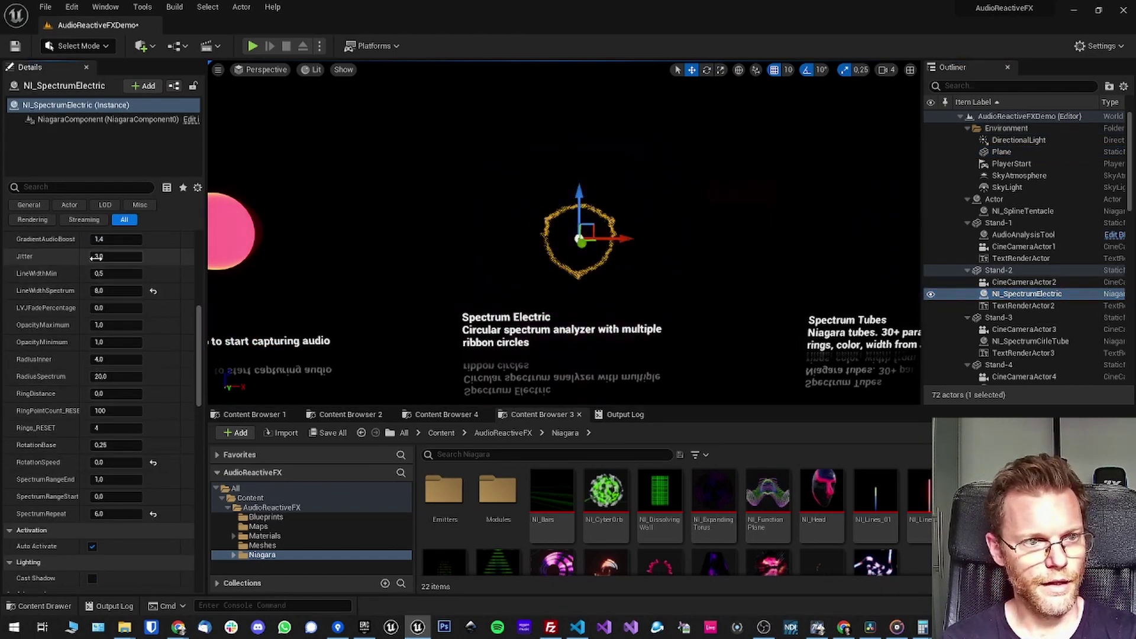
Step: Try Jitter values of 9 and 0 on NI_SpectrumElectric and set it back to 3
click(117, 256)
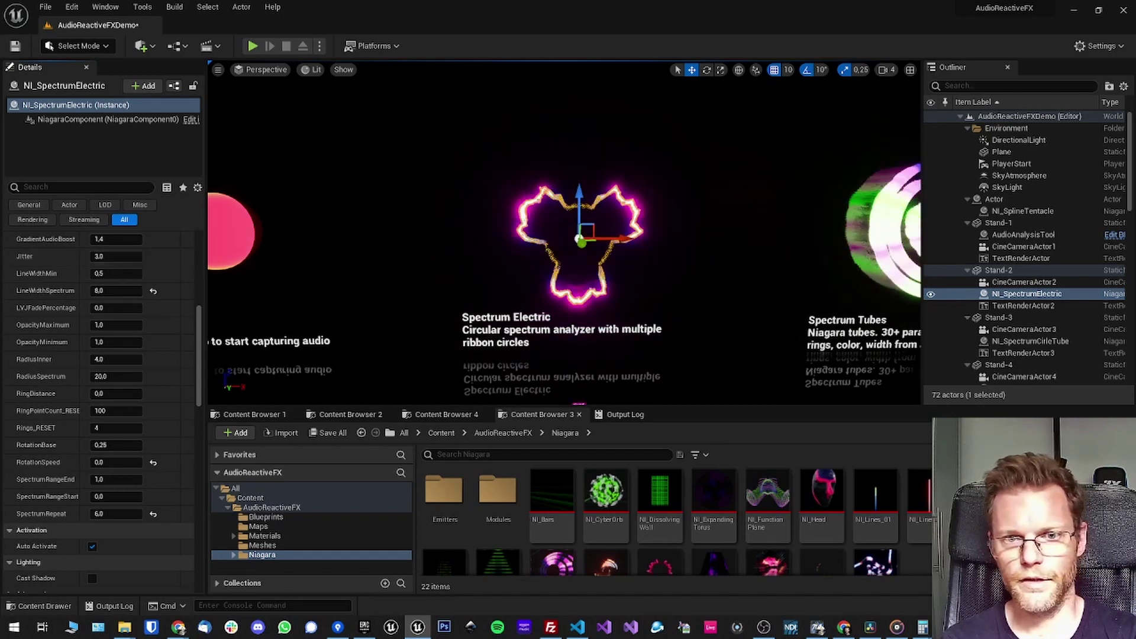
text(9)
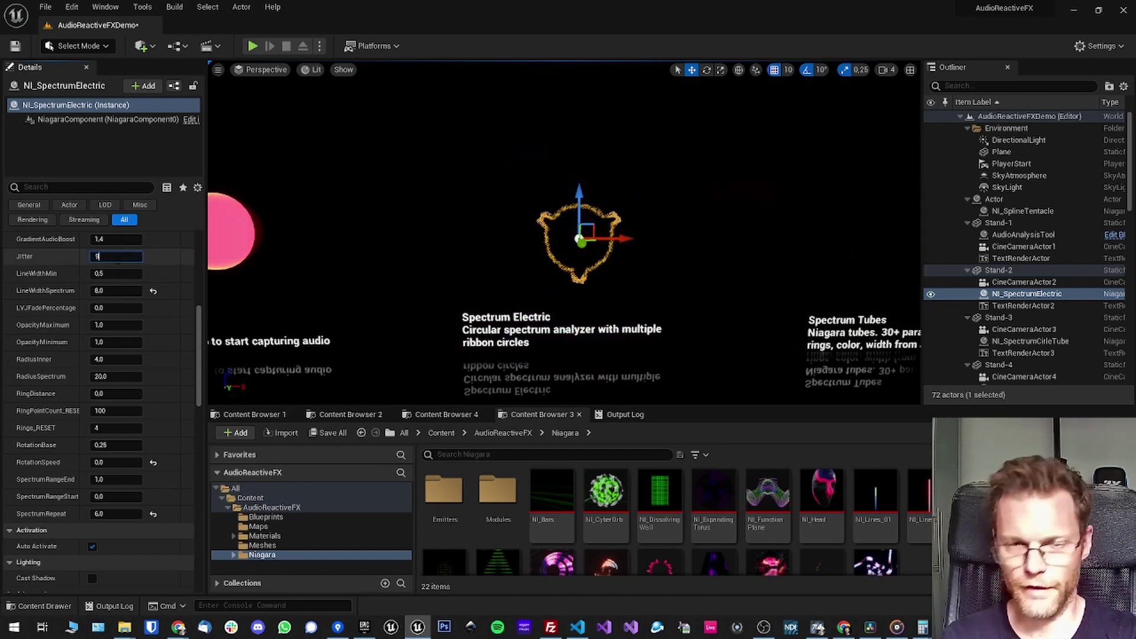
key(Return)
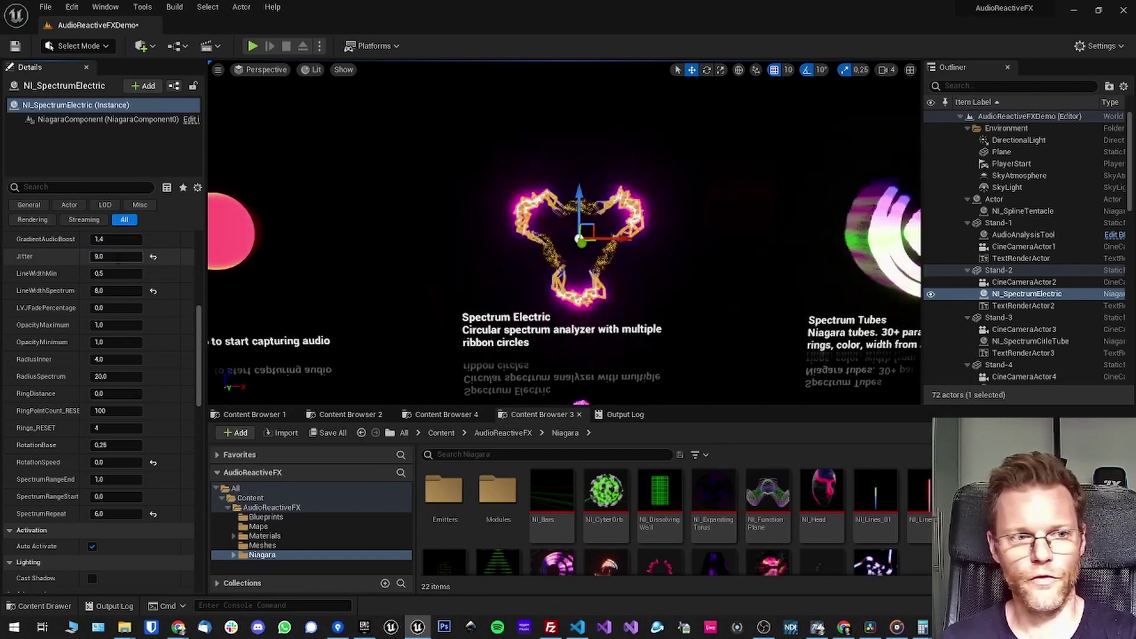
click(117, 256)
text(0)
key(Return)
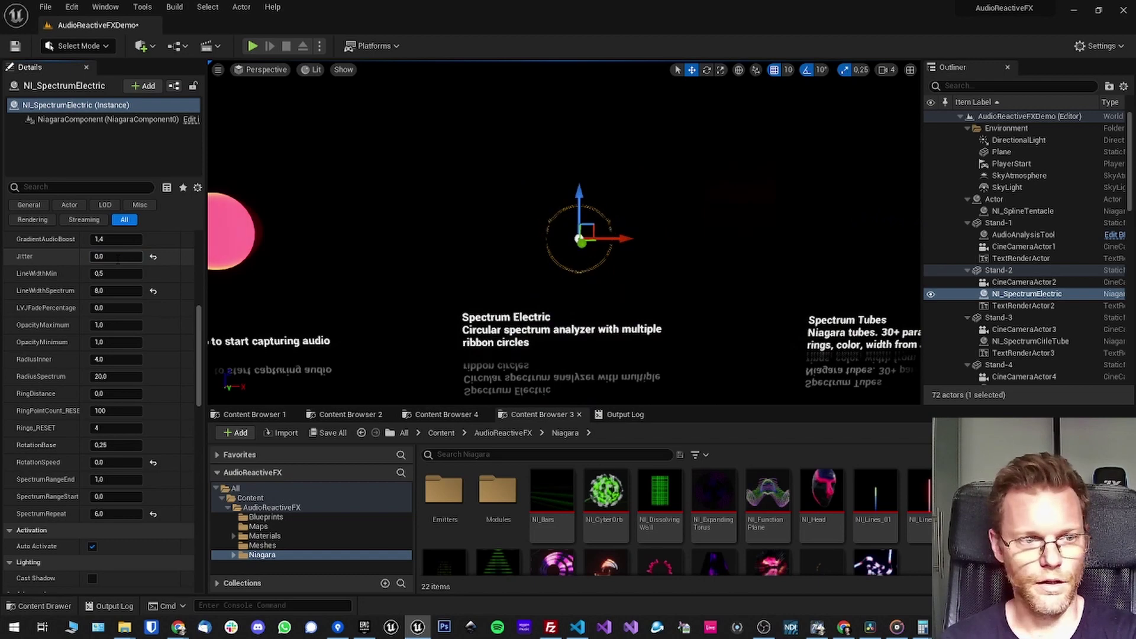
click(117, 258)
text(3)
key(Return)
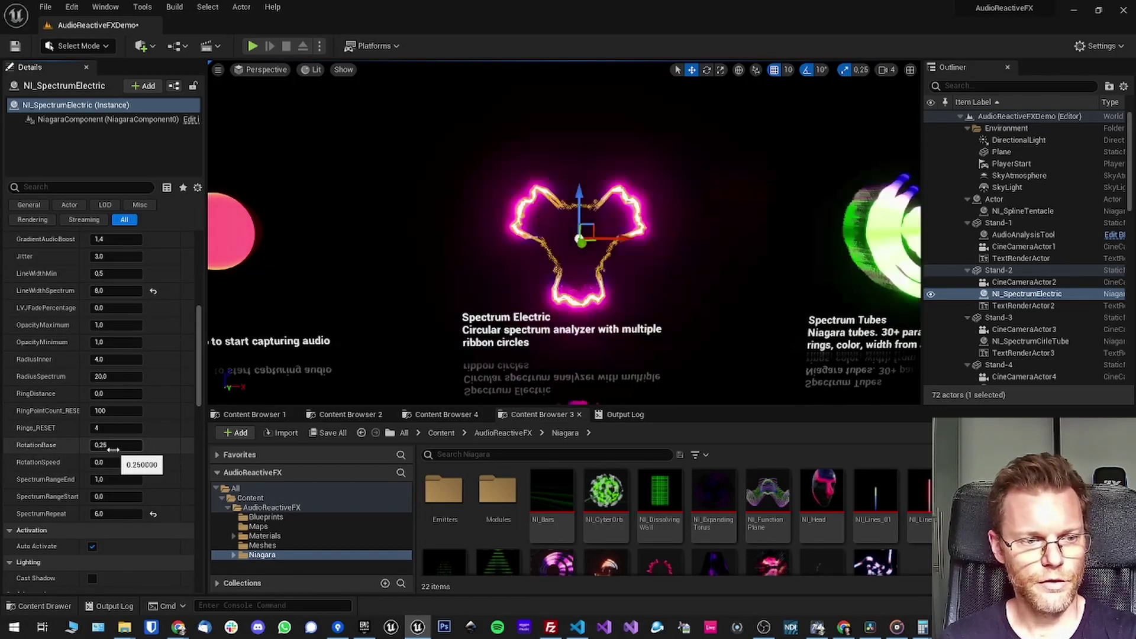
Step: Try RotationBase values of 0.3, 0 and 1 on NI_SpectrumElectric and reset it to the default
drag(114, 450, 150, 450)
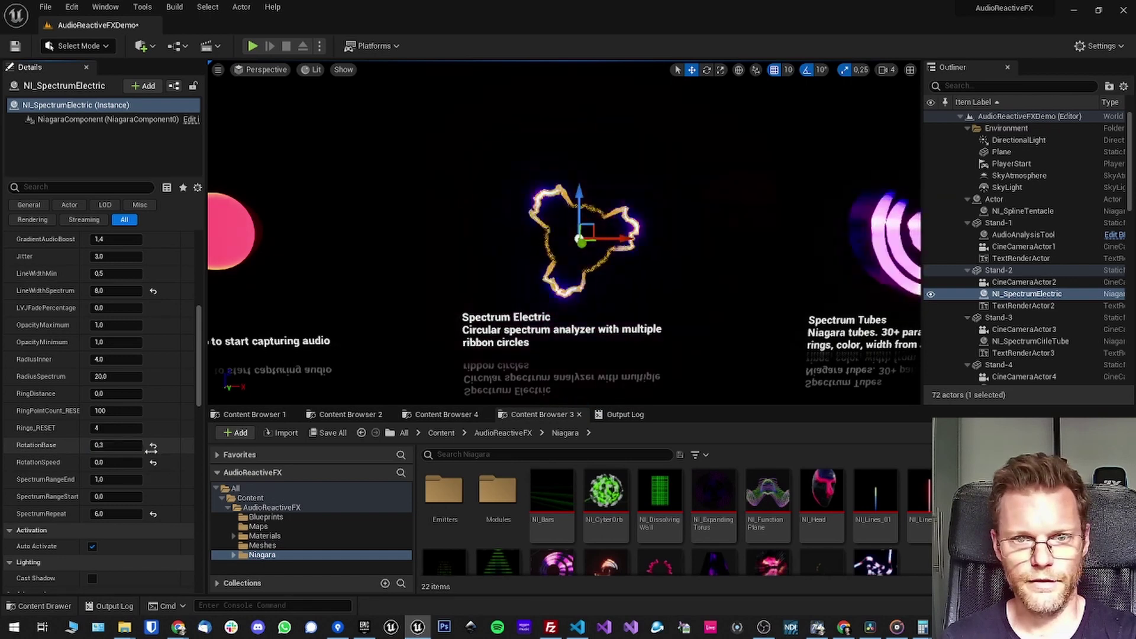
click(117, 449)
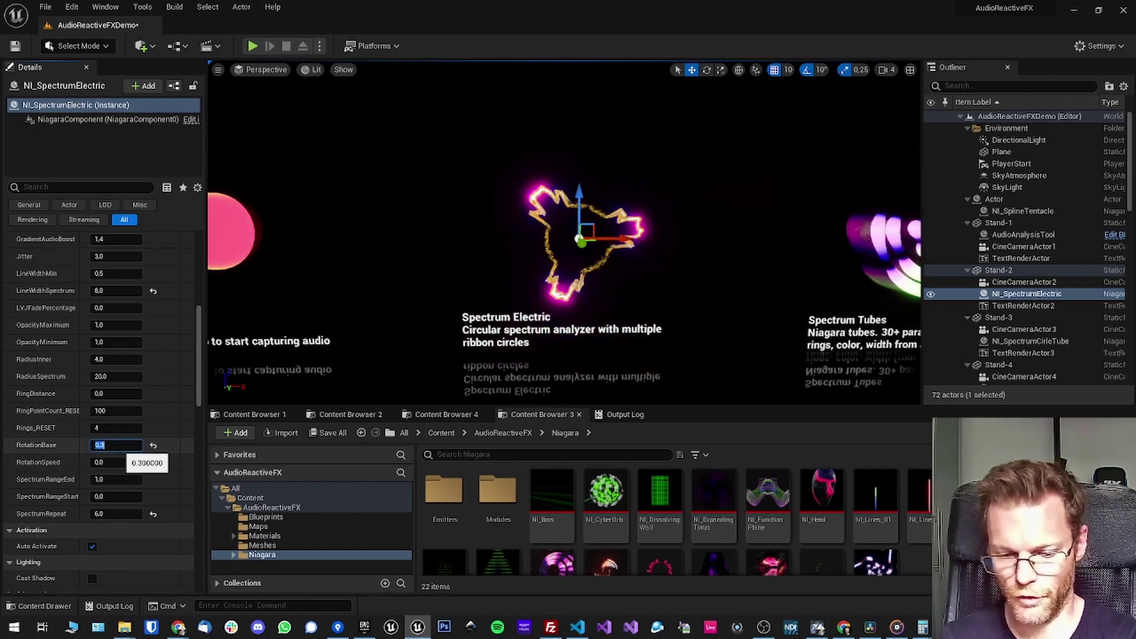
text(0)
key(Return)
click(118, 448)
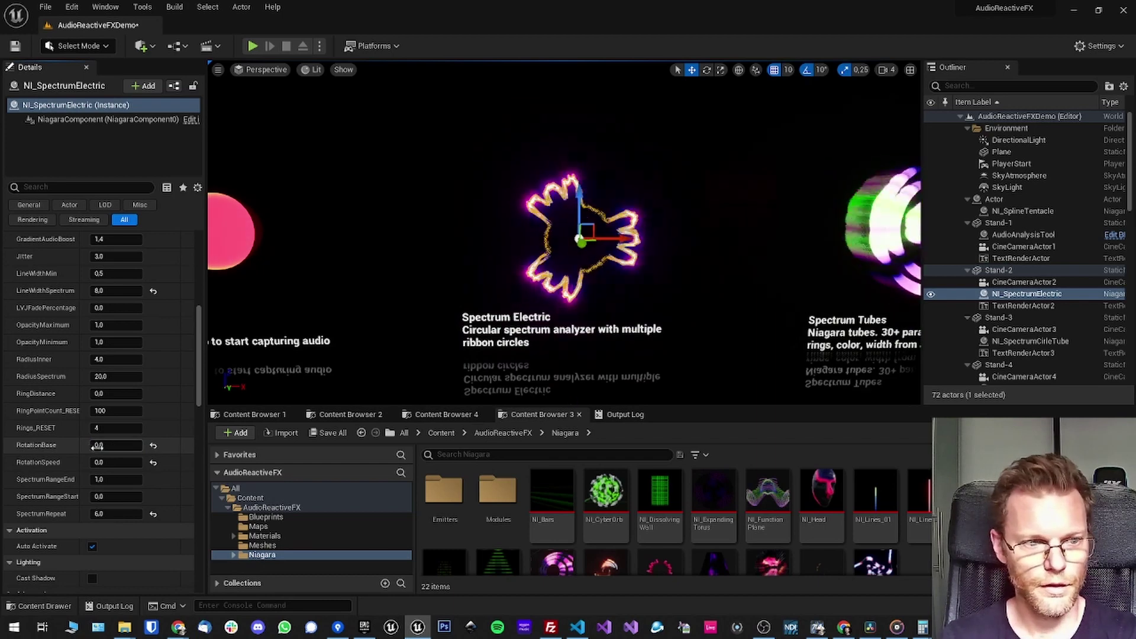
text(1)
key(Return)
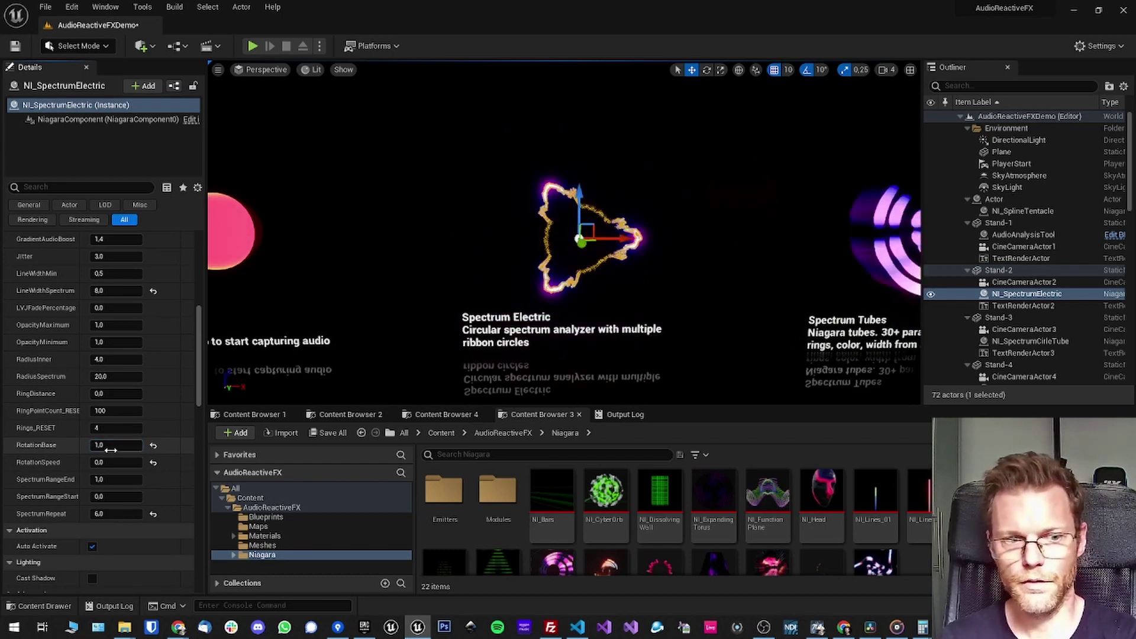
click(153, 446)
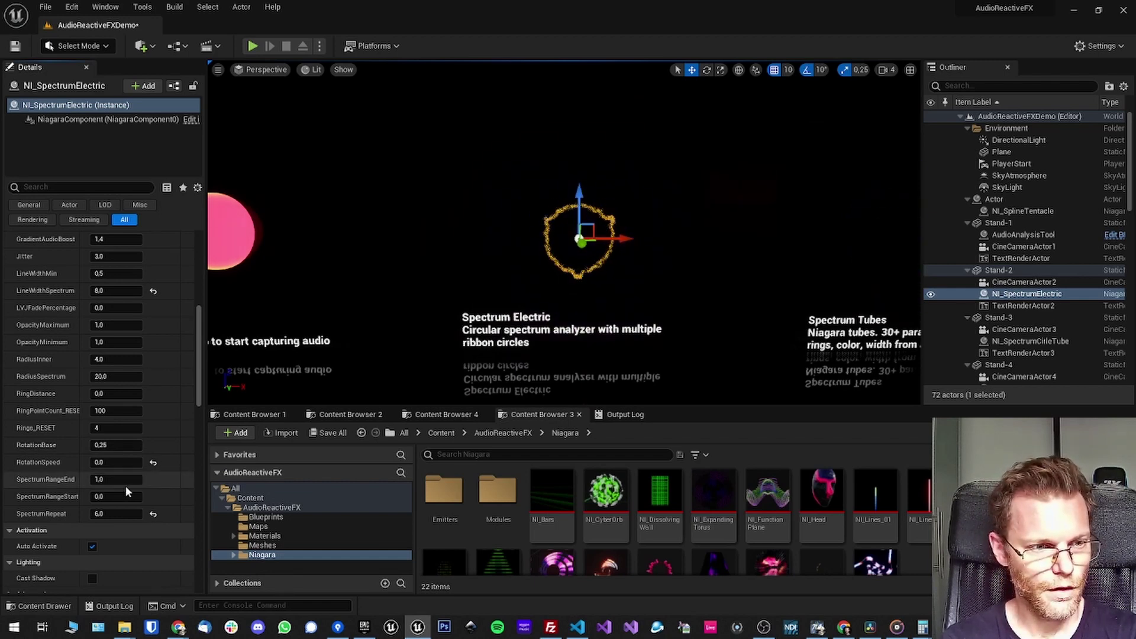
Step: Try RotationSpeed values of 1 and 0.2 on NI_SpectrumElectric and reset it to the default of -0.1
click(117, 462)
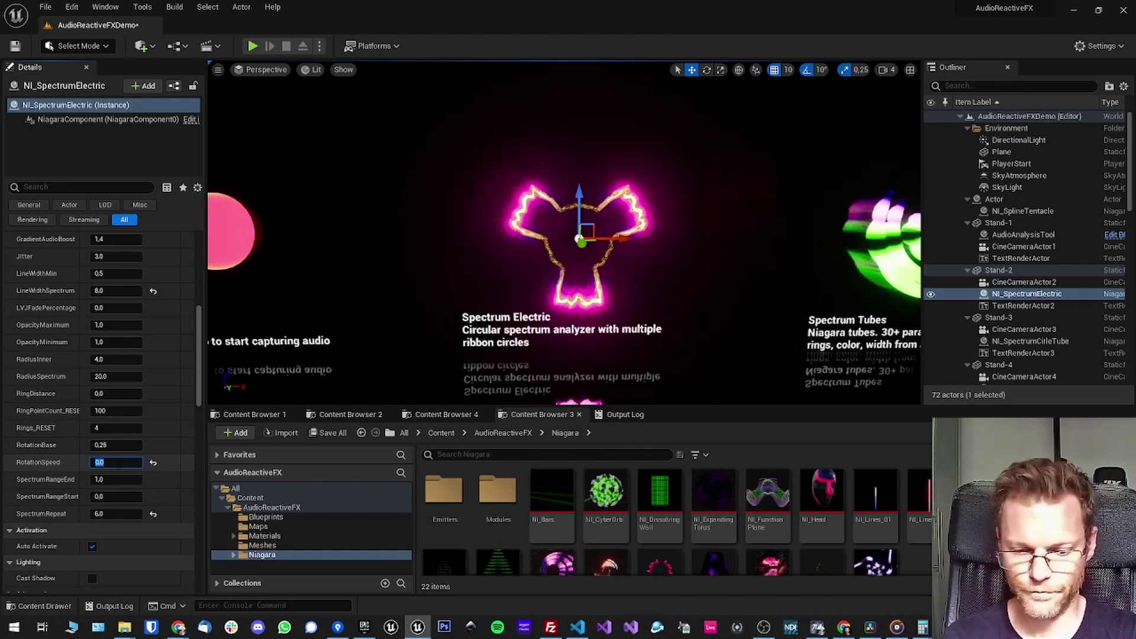
text(1)
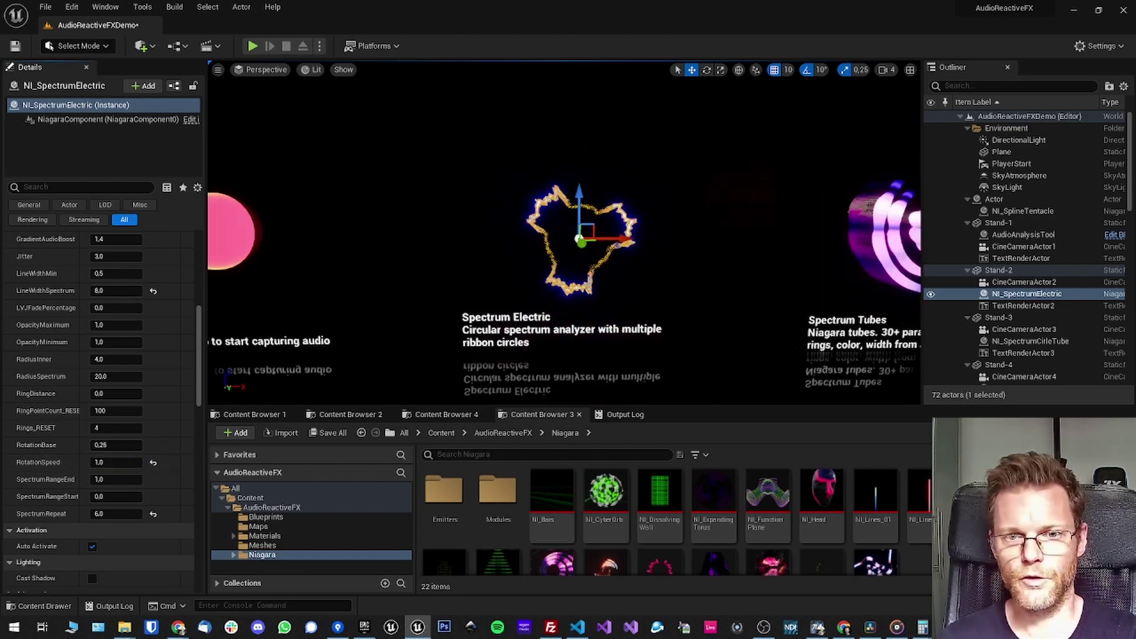
click(113, 463)
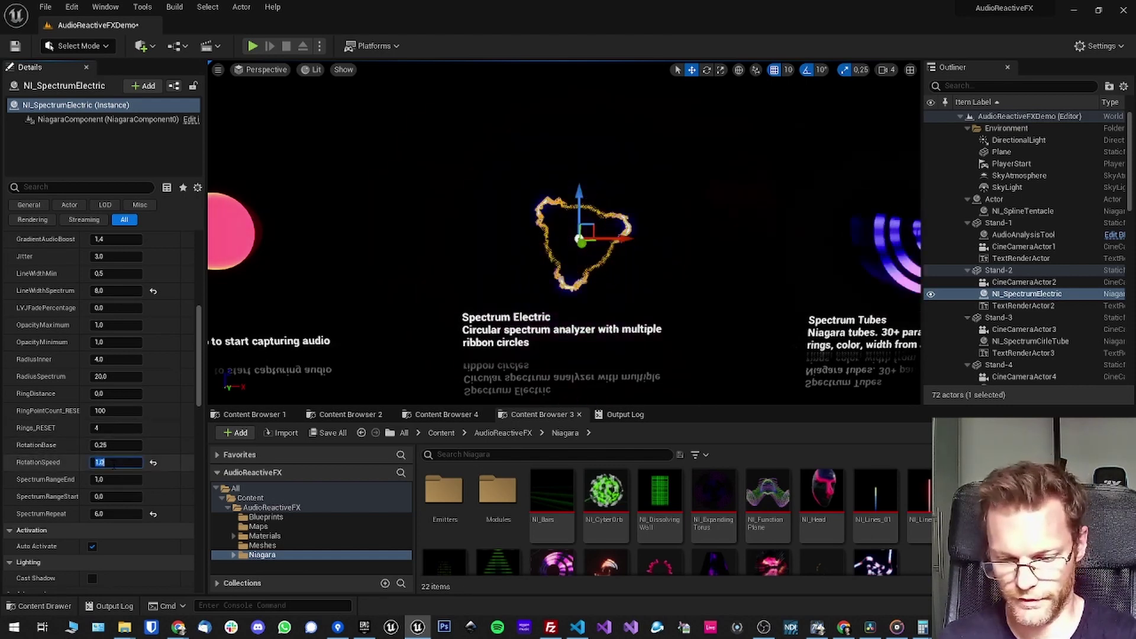
text(0,2)
key(Return)
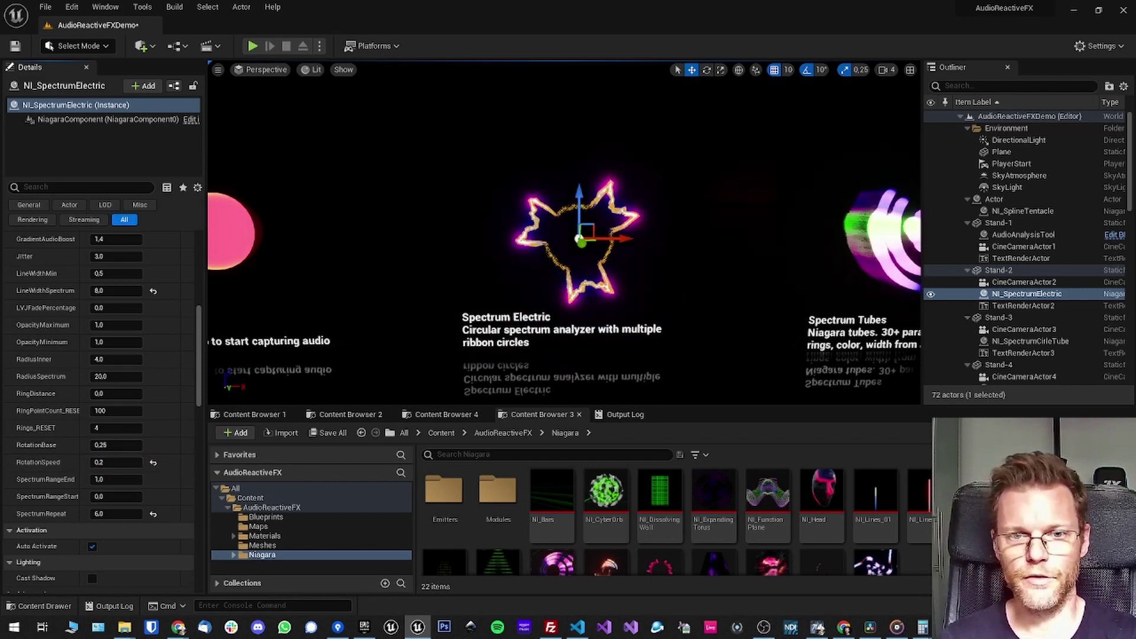
click(153, 464)
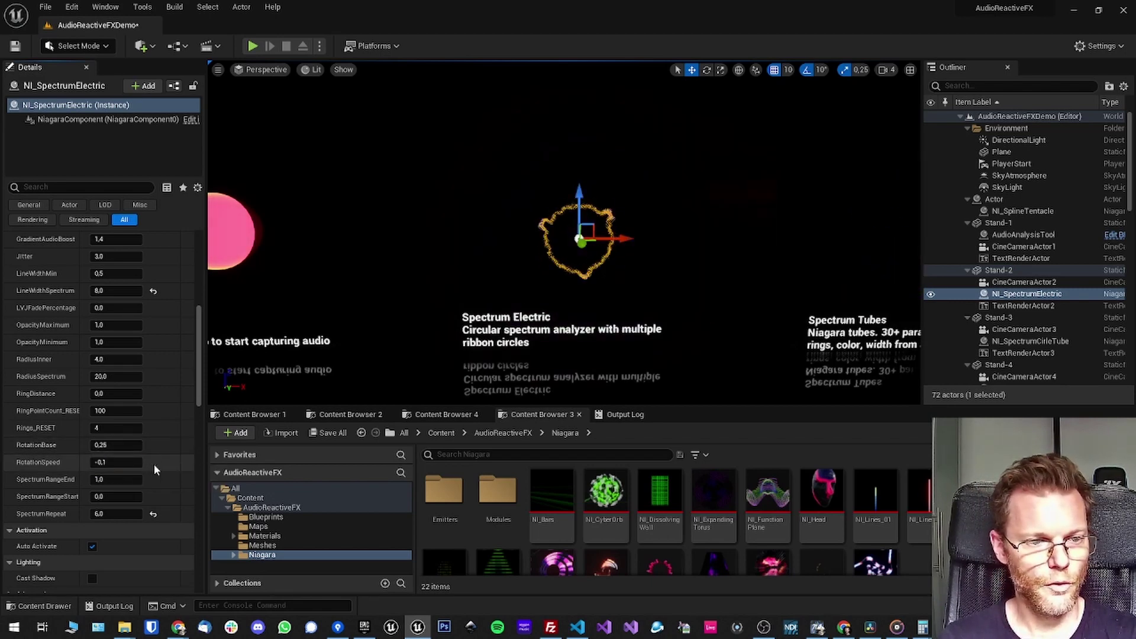
Step: Set RotationSpeed of NI_SpectrumElectric to 0
click(117, 463)
text(0)
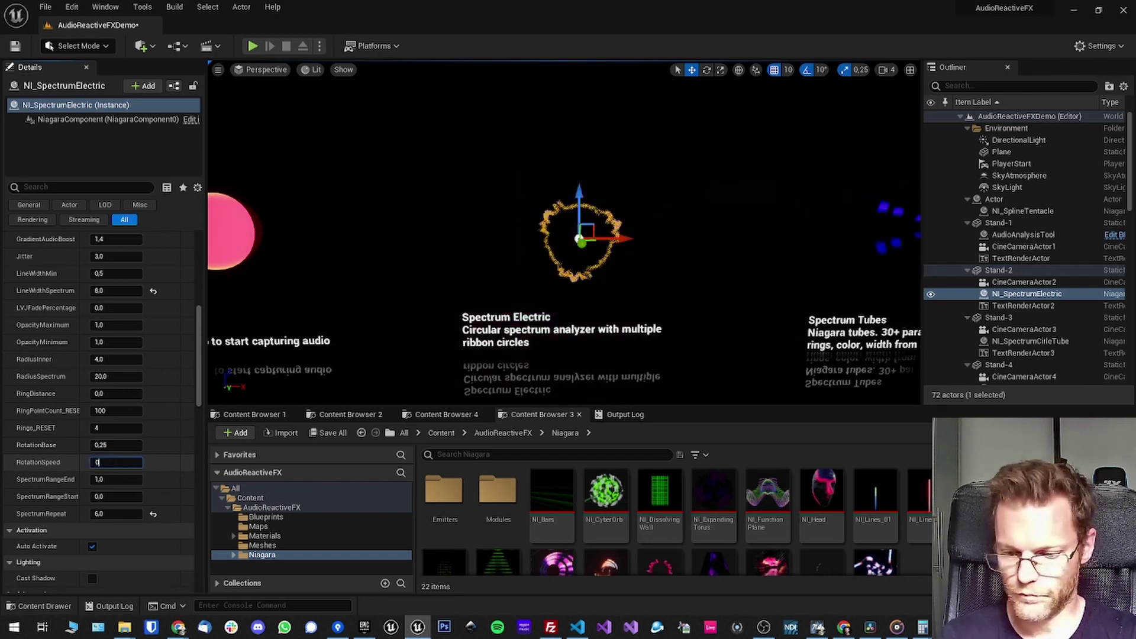
key(Return)
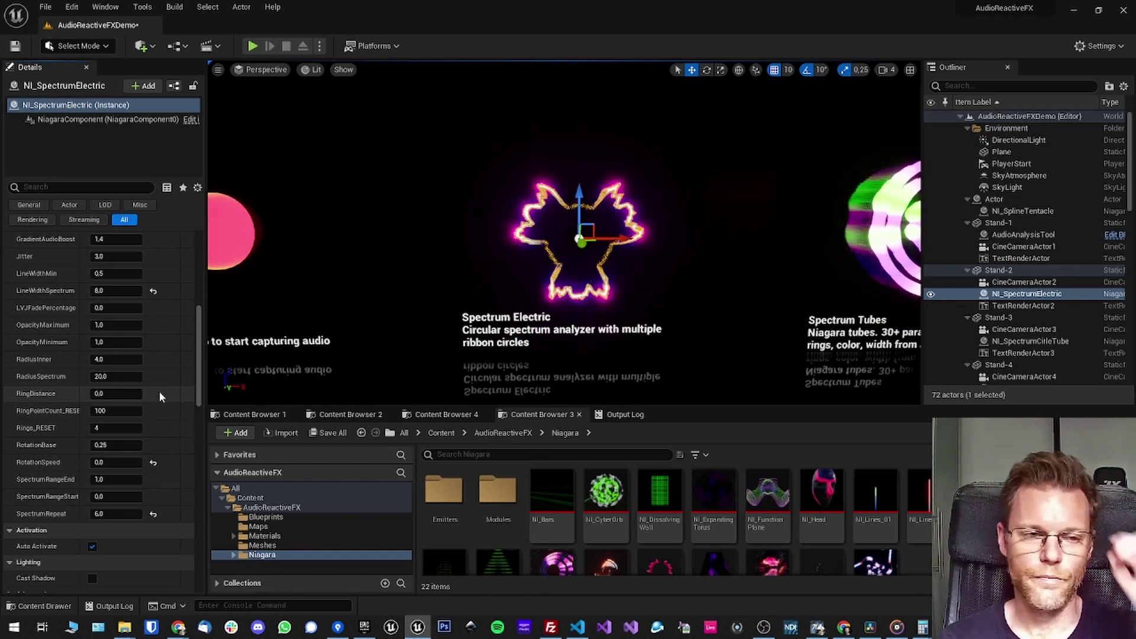
Step: Review the AudioSpectrum settings of NI_SpectrumElectric and set AudioThreshold to 0.3
scroll(77, 392, up, 5)
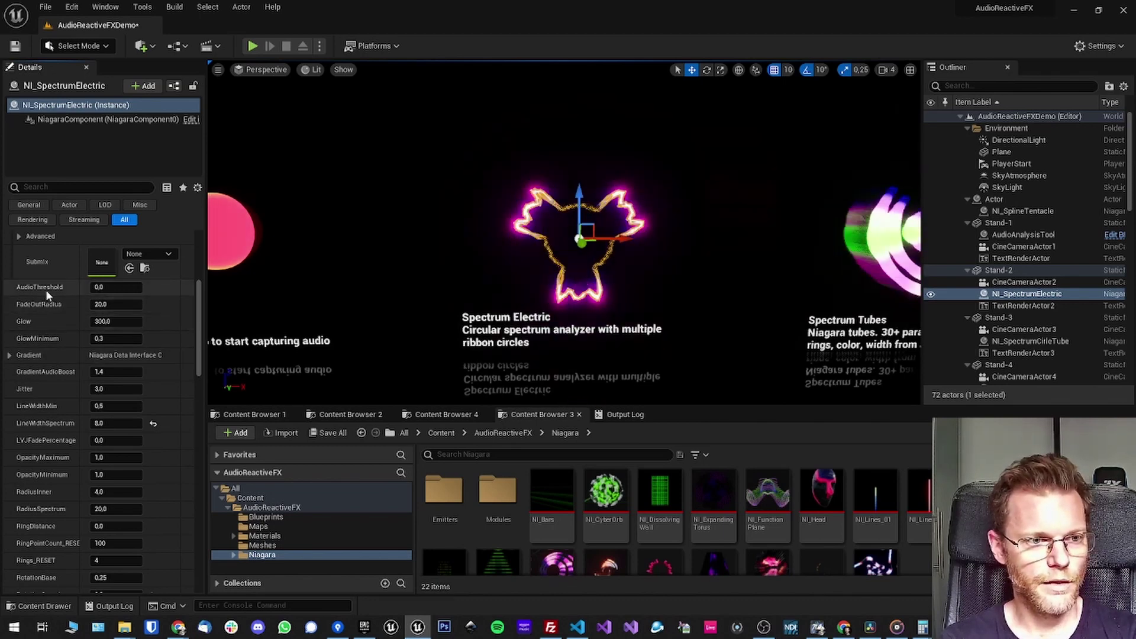
scroll(63, 291, up, 2)
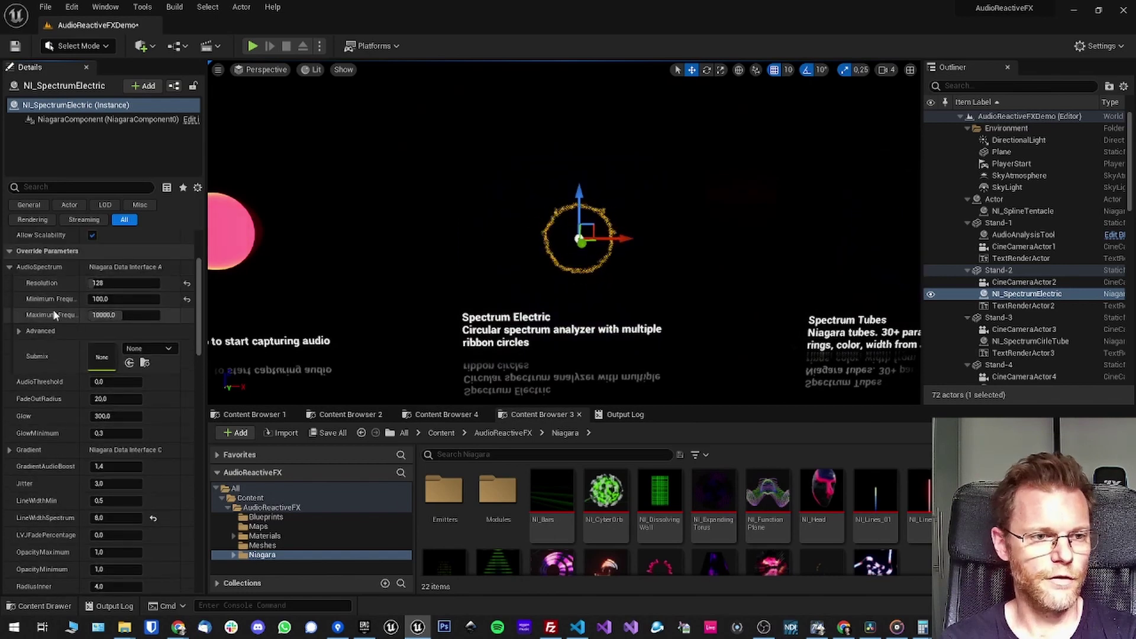
scroll(88, 276, up, 1)
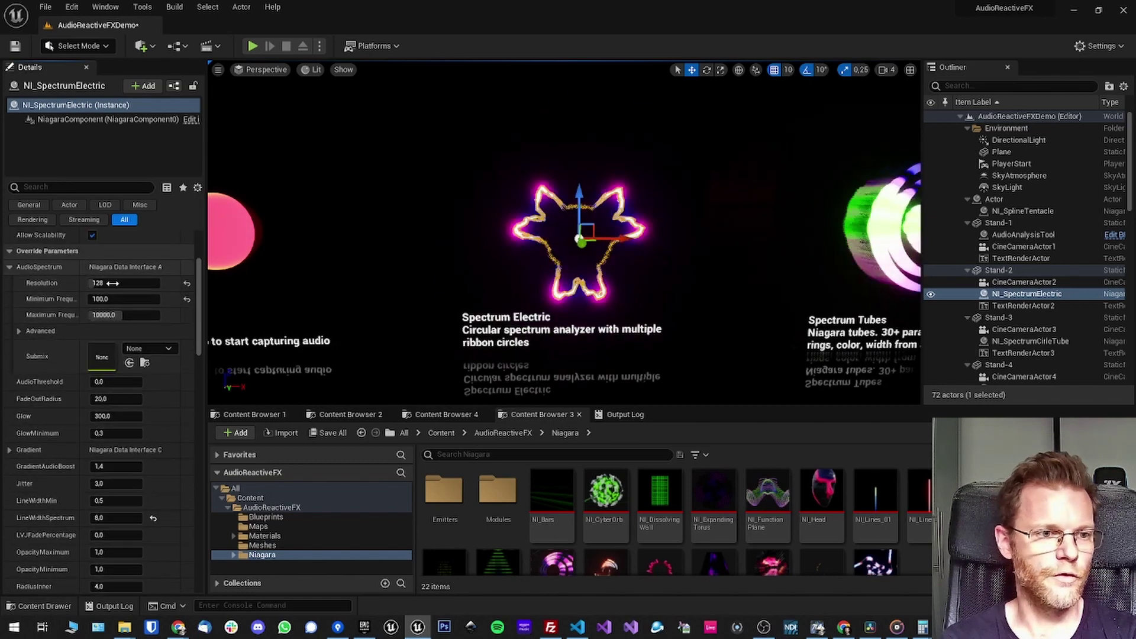
click(8, 267)
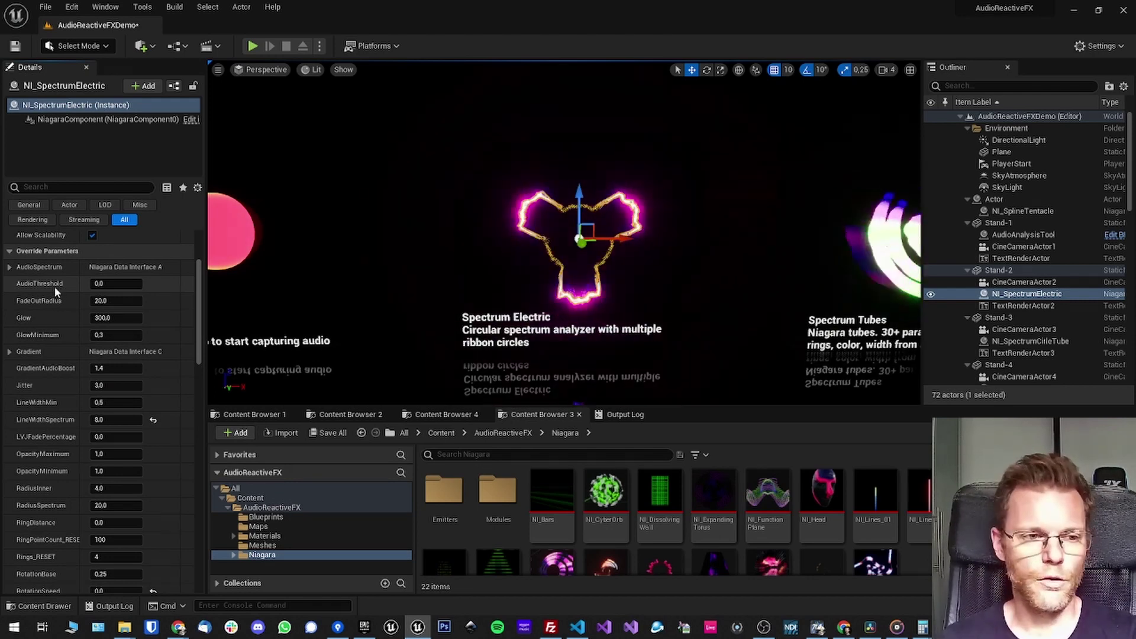
click(117, 284)
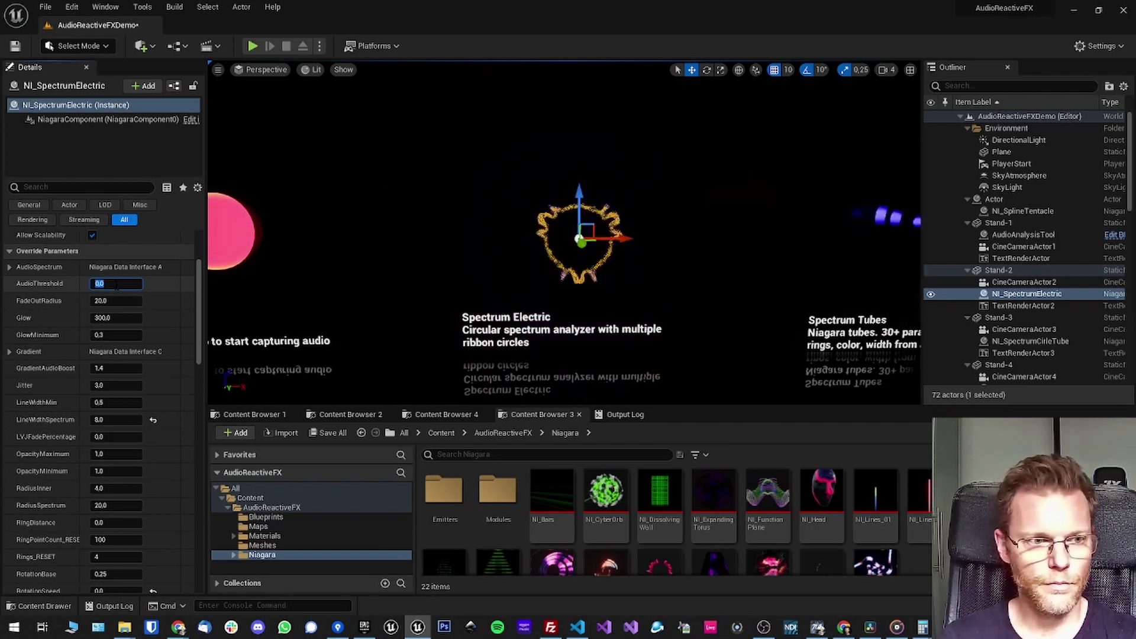
key(BackSpace)
key(Return)
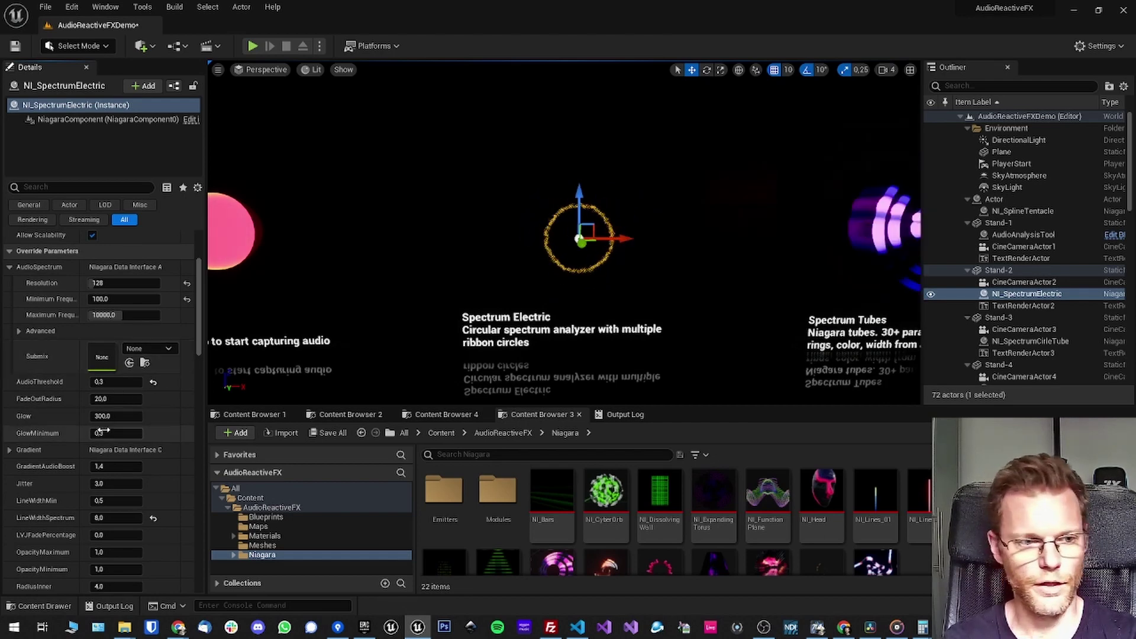
Step: Set Jitter of NI_SpectrumElectric to 0
scroll(104, 415, down, 5)
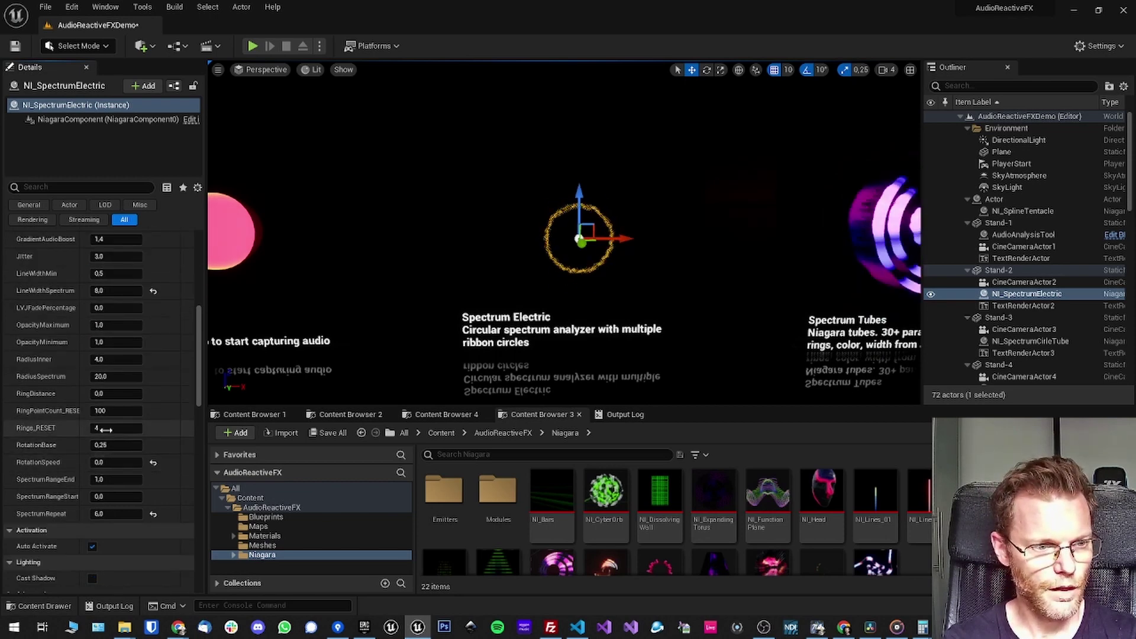
scroll(103, 445, up, 1)
click(109, 315)
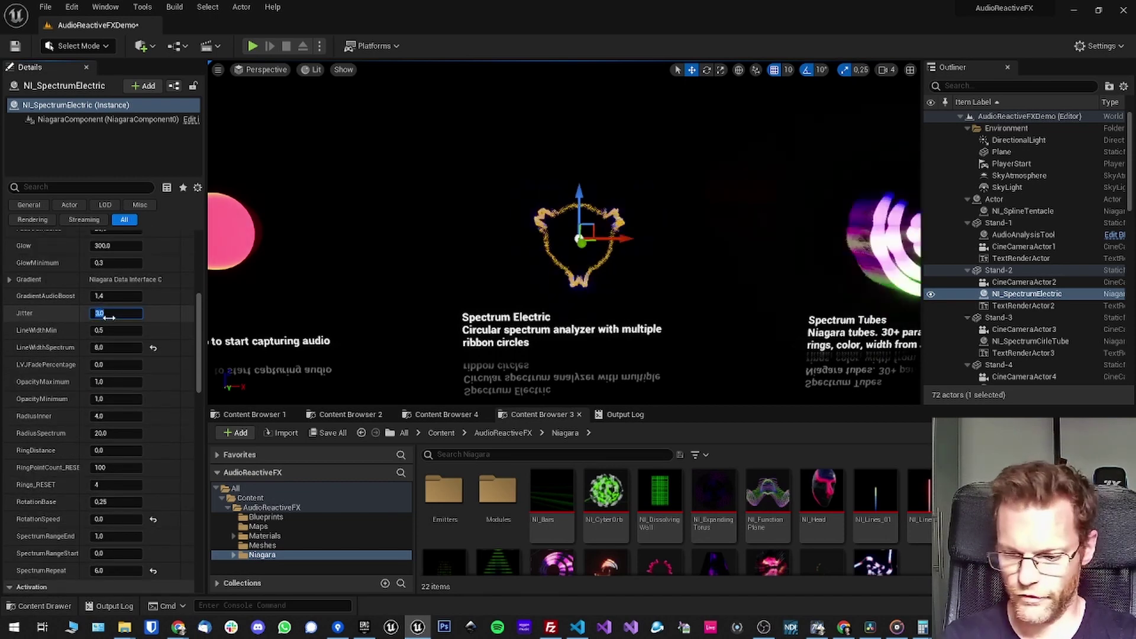
text(0)
key(Return)
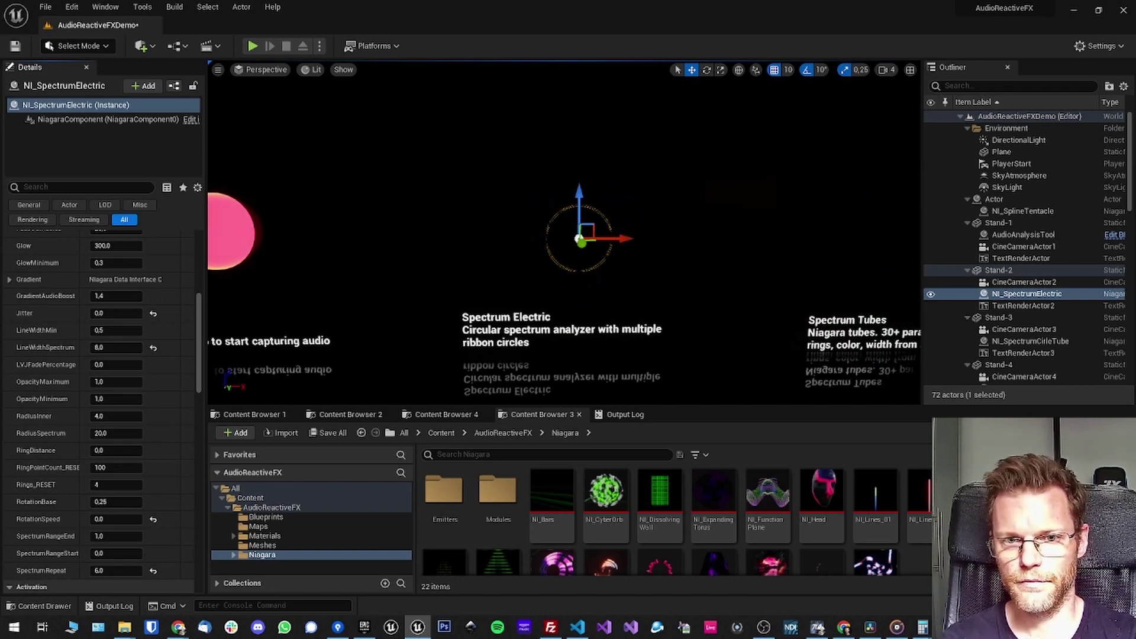
Step: Reset AudioThreshold to its default and inspect the GlowMinimum value and the Gradient colors of NI_SpectrumElectric
scroll(109, 357, up, 3)
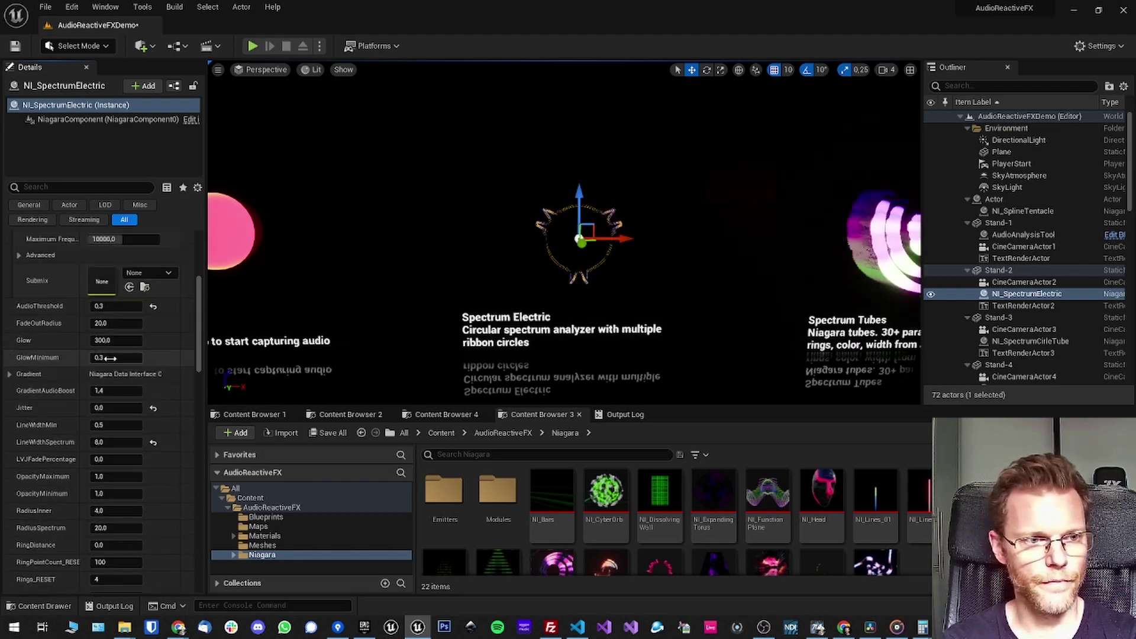
click(153, 308)
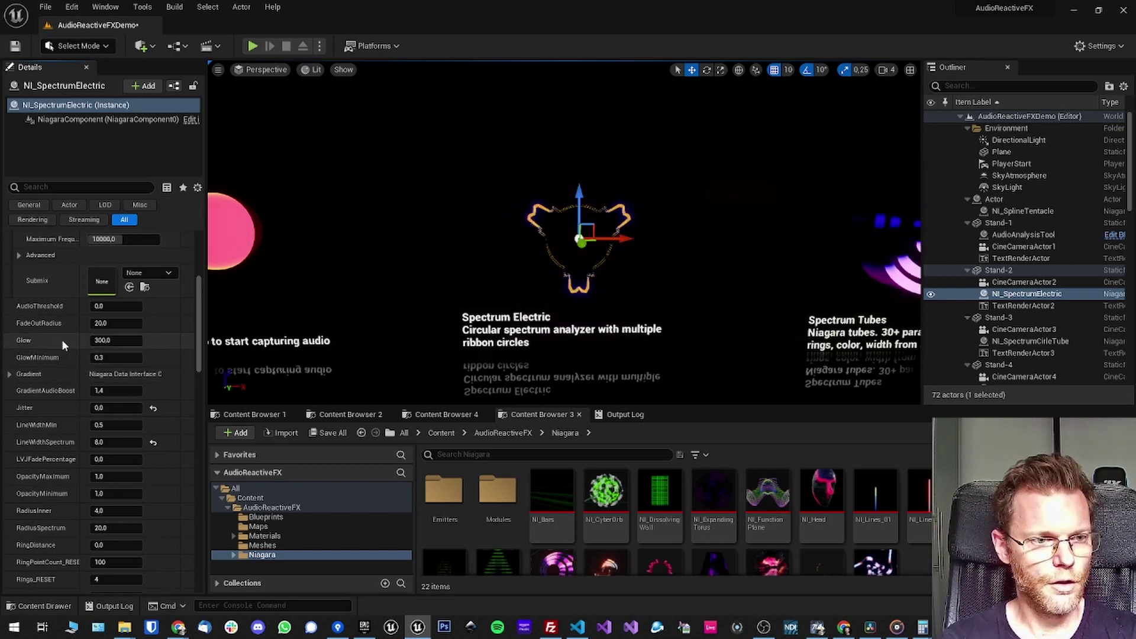
click(112, 358)
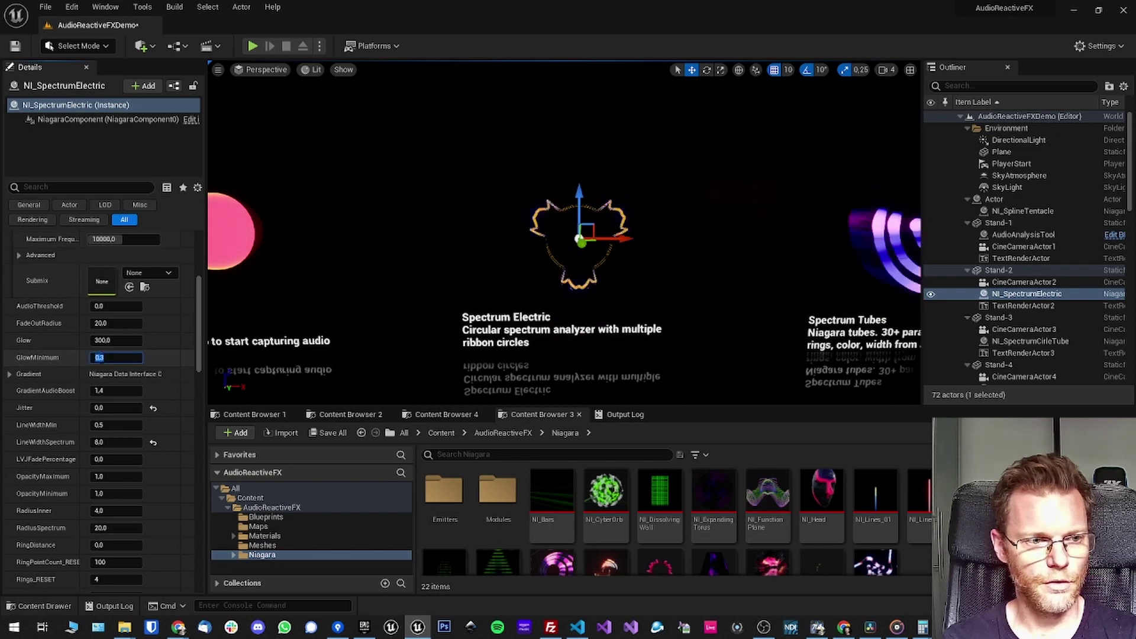
click(9, 374)
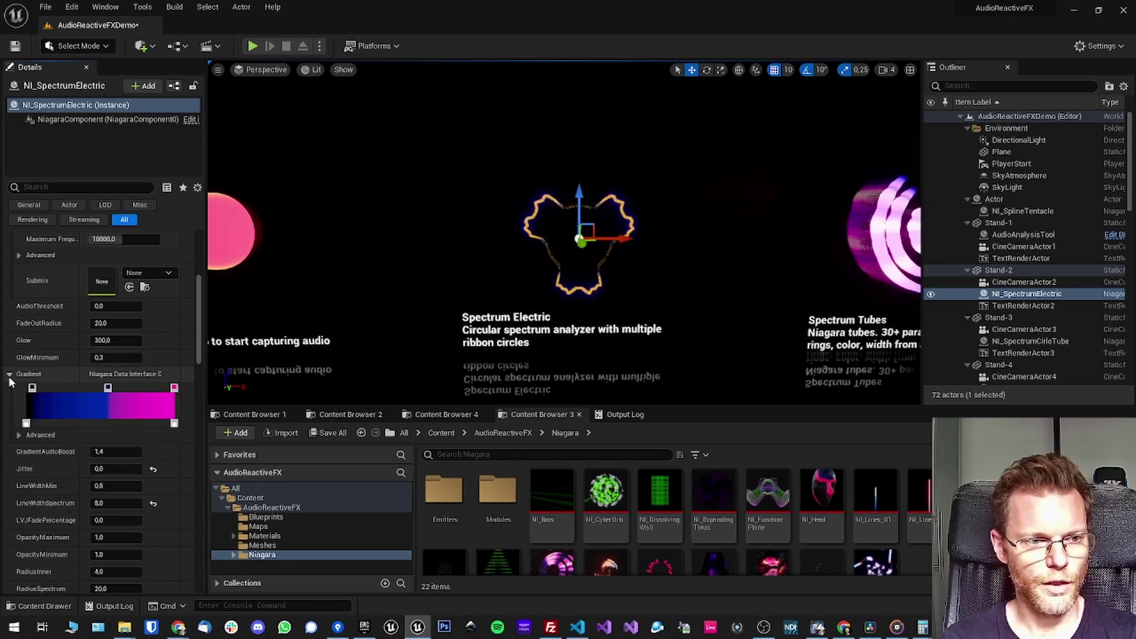
click(9, 375)
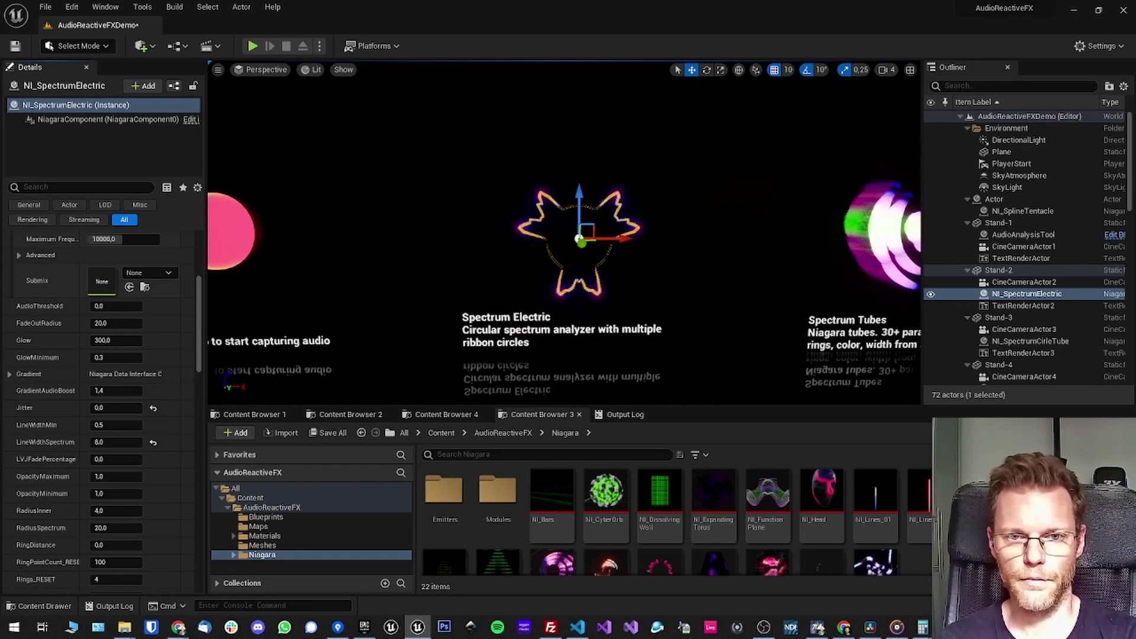
Step: Select Stand-2, bring the viewport closer to it and look through its properties
click(998, 269)
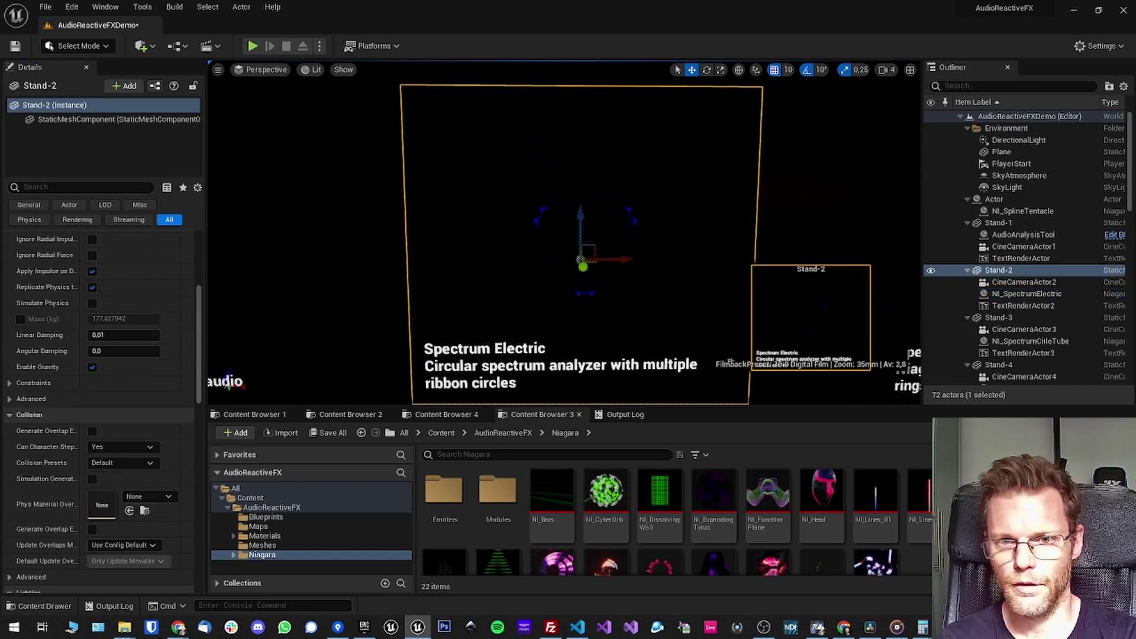
key(f)
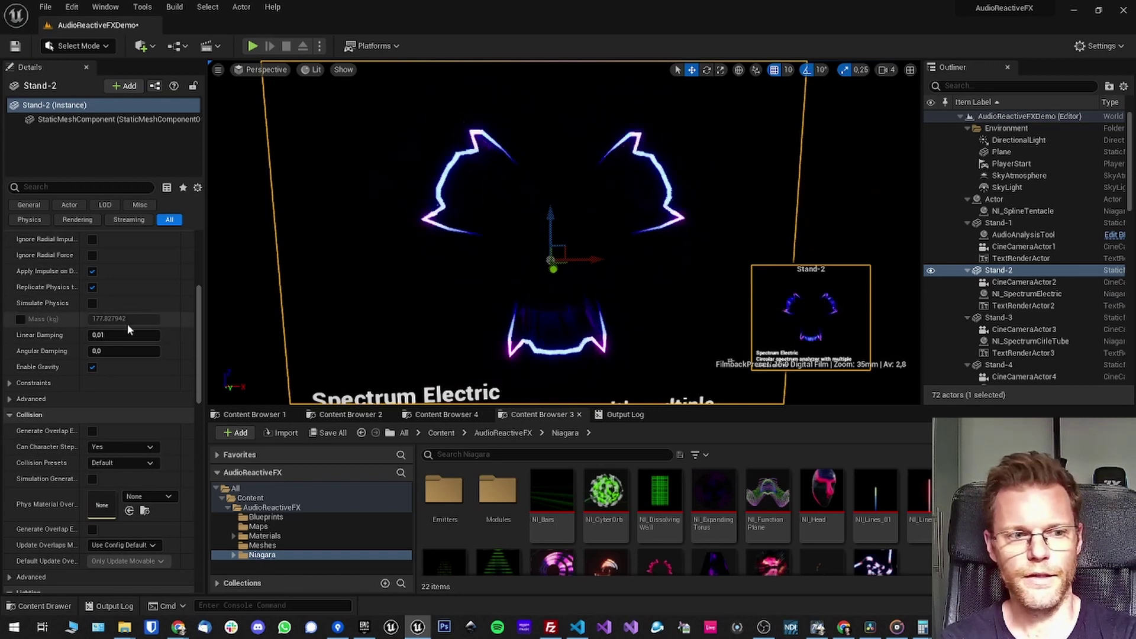
scroll(52, 348, up, 6)
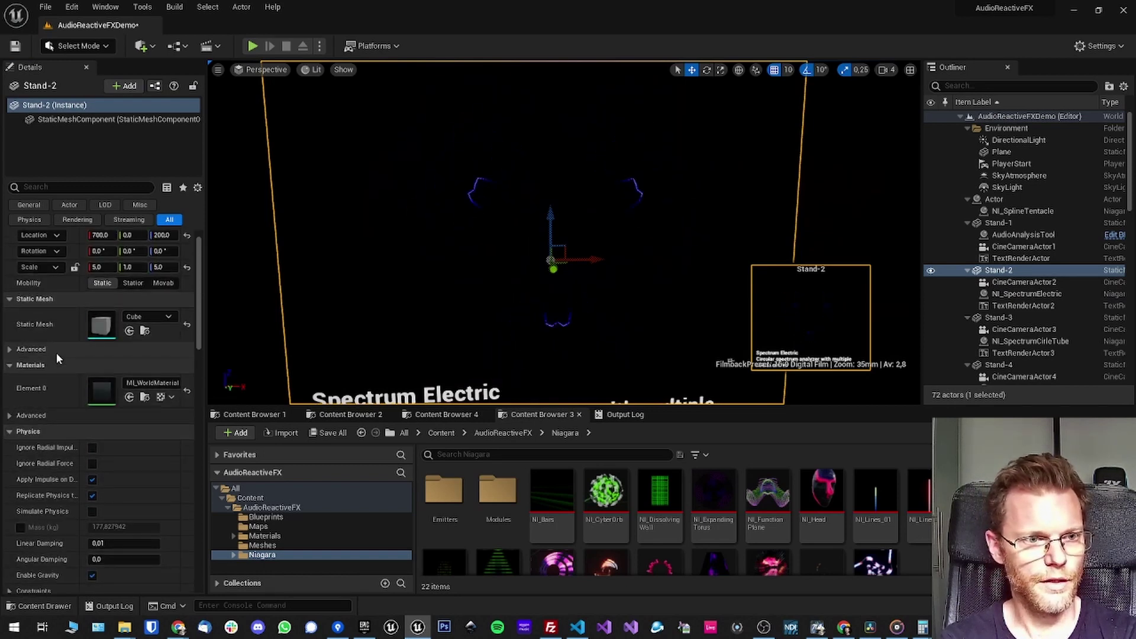
scroll(56, 353, down, 4)
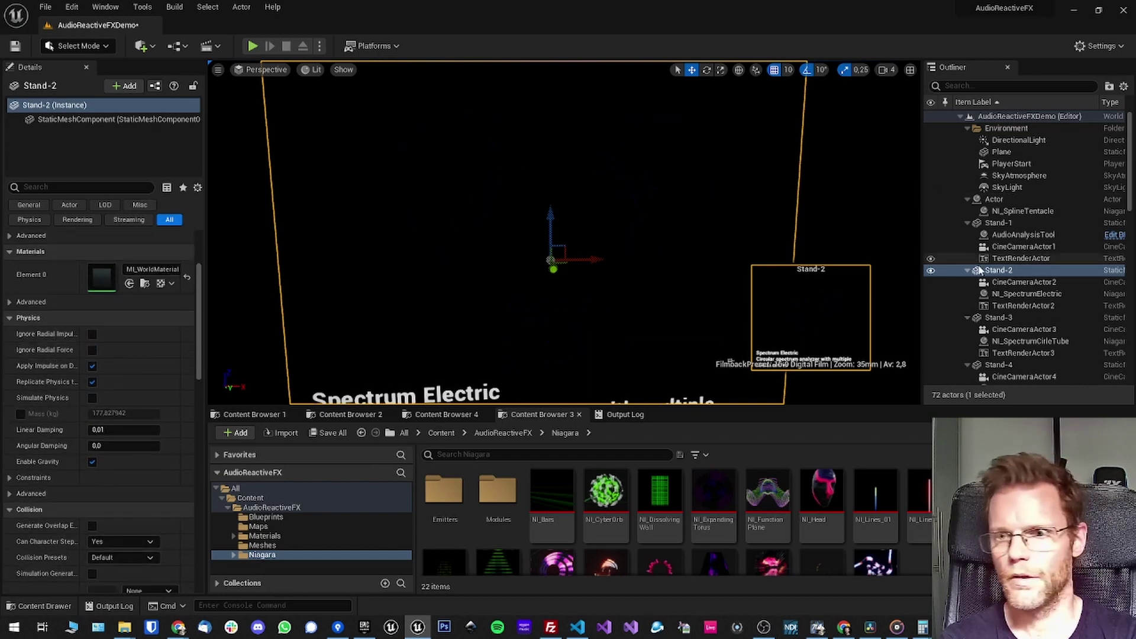
Step: Reselect NI_SpectrumElectric and expand its Gradient parameter to show the color ramp
click(1023, 294)
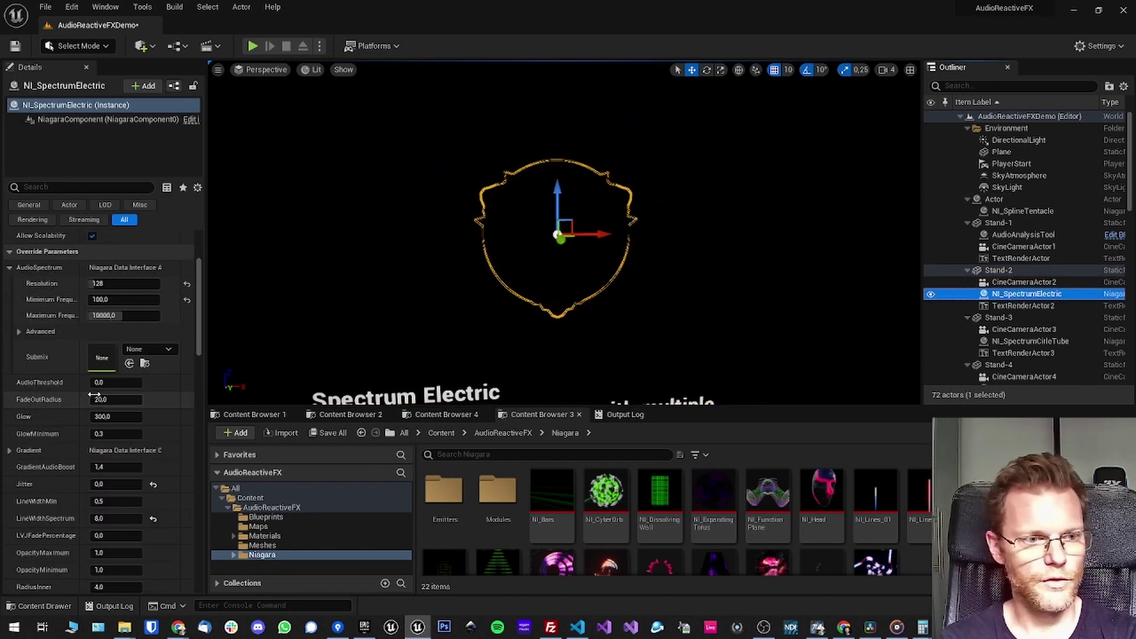
scroll(72, 400, down, 2)
click(10, 412)
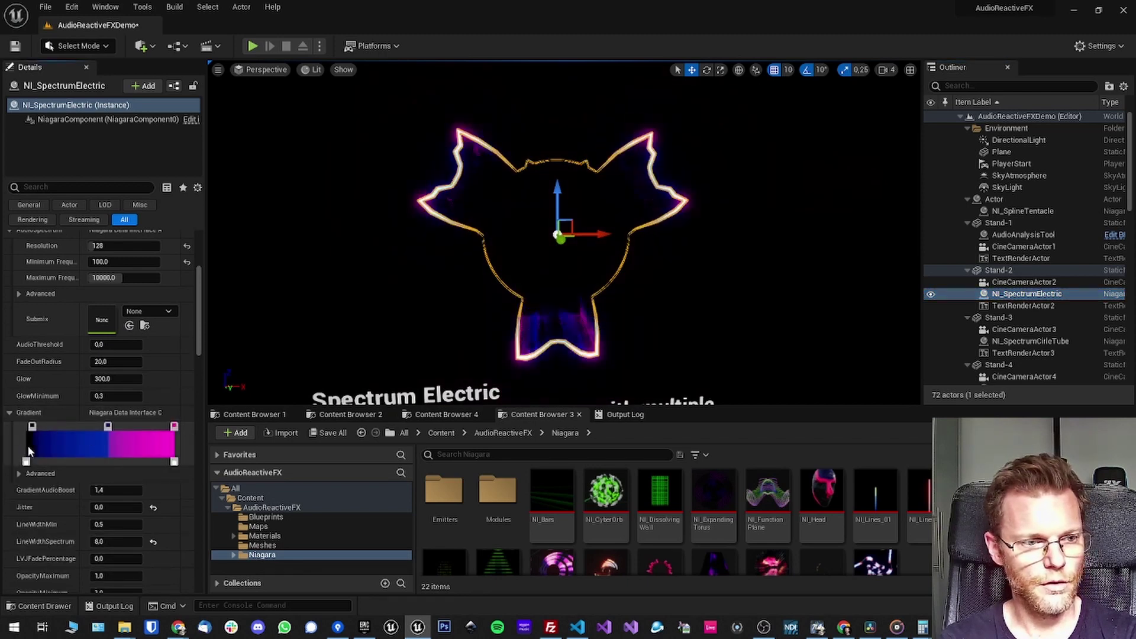
scroll(118, 432, down, 4)
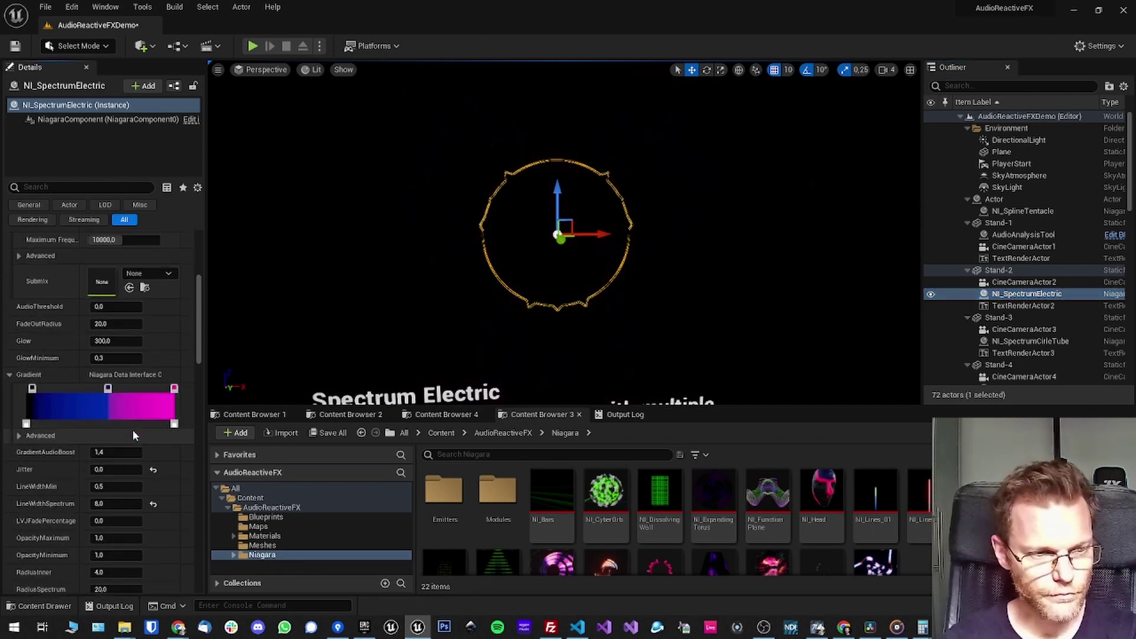
Step: Try LineWidthSpectrum values of 100 and -100 on NI_SpectrumElectric
scroll(118, 414, down, 3)
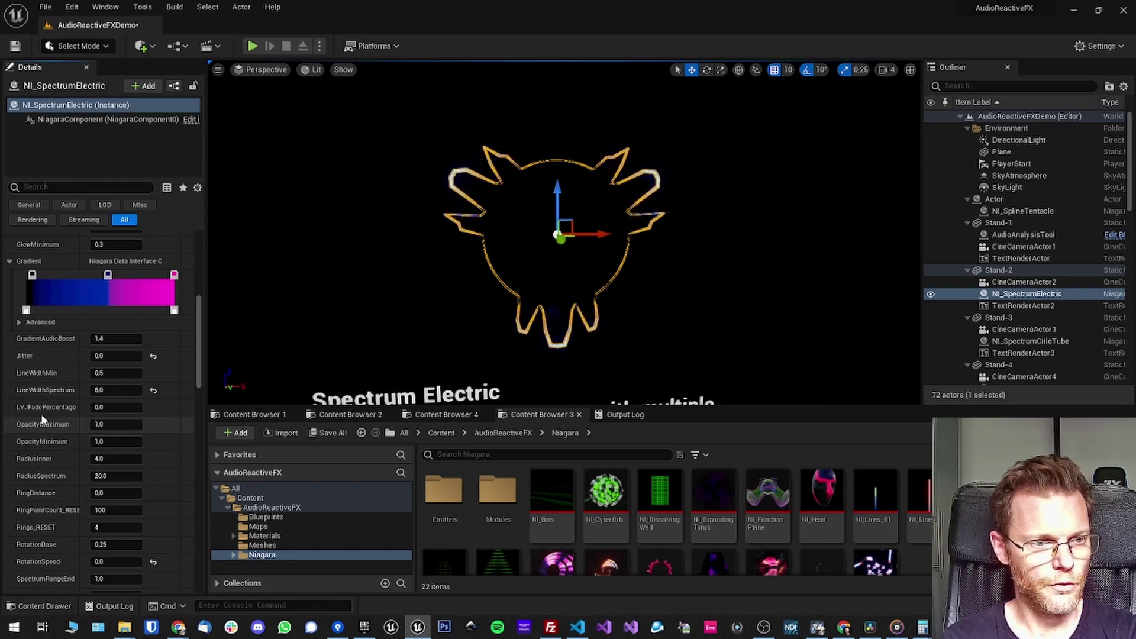
click(99, 390)
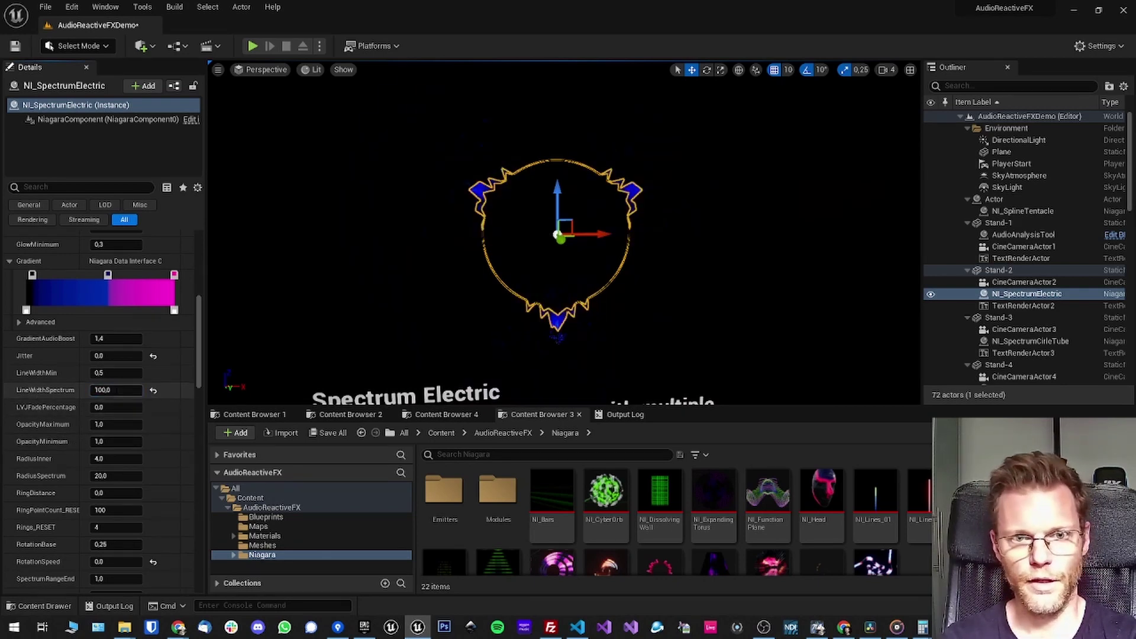
key(Return)
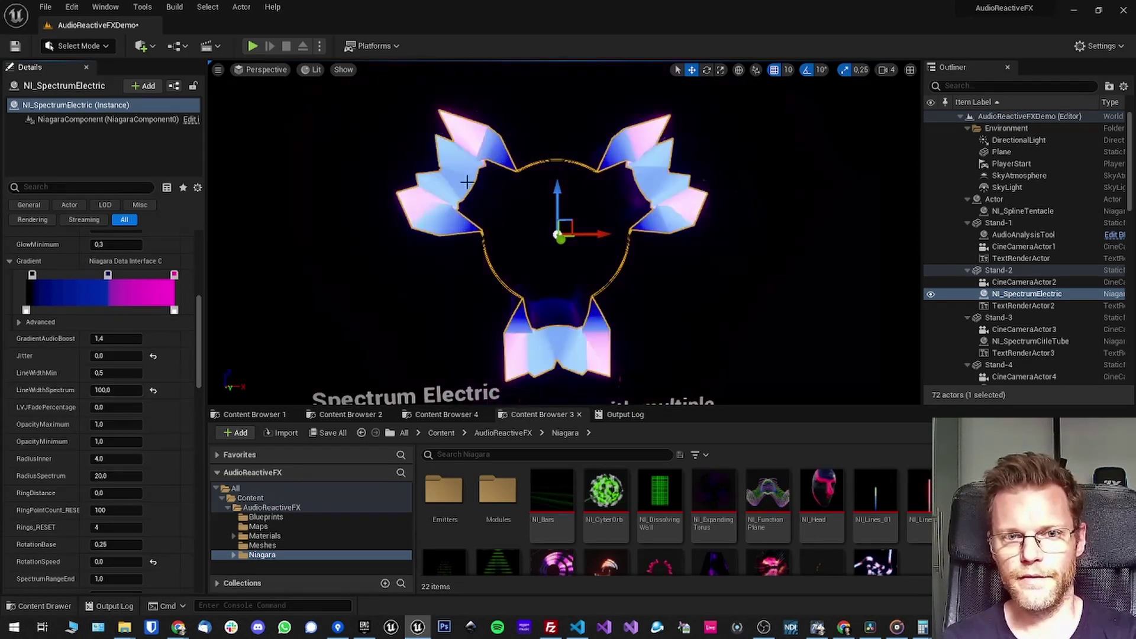
click(103, 390)
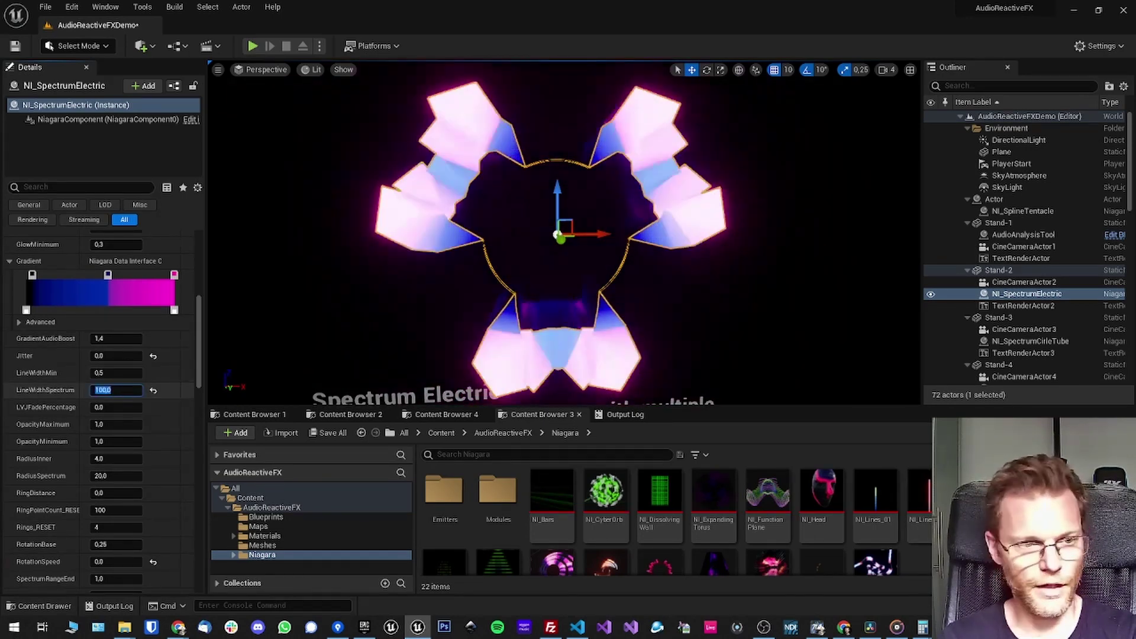
text(1)
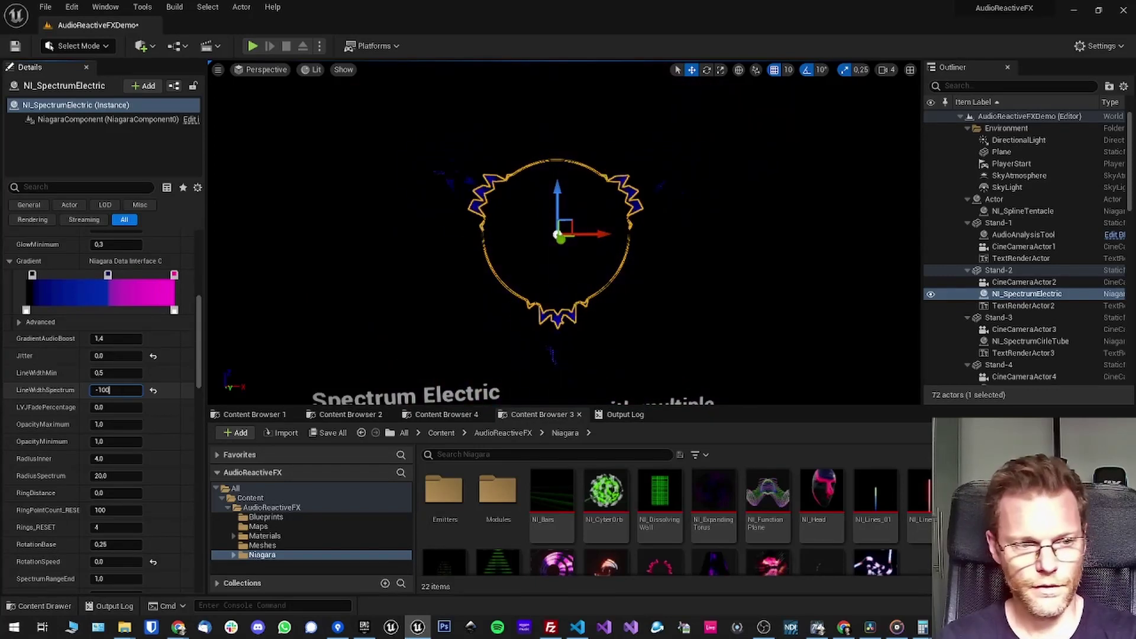
text(100)
Step: Try a LineWidthMin of 100 and reset both LineWidthSpectrum and LineWidthMin to their defaults
click(136, 374)
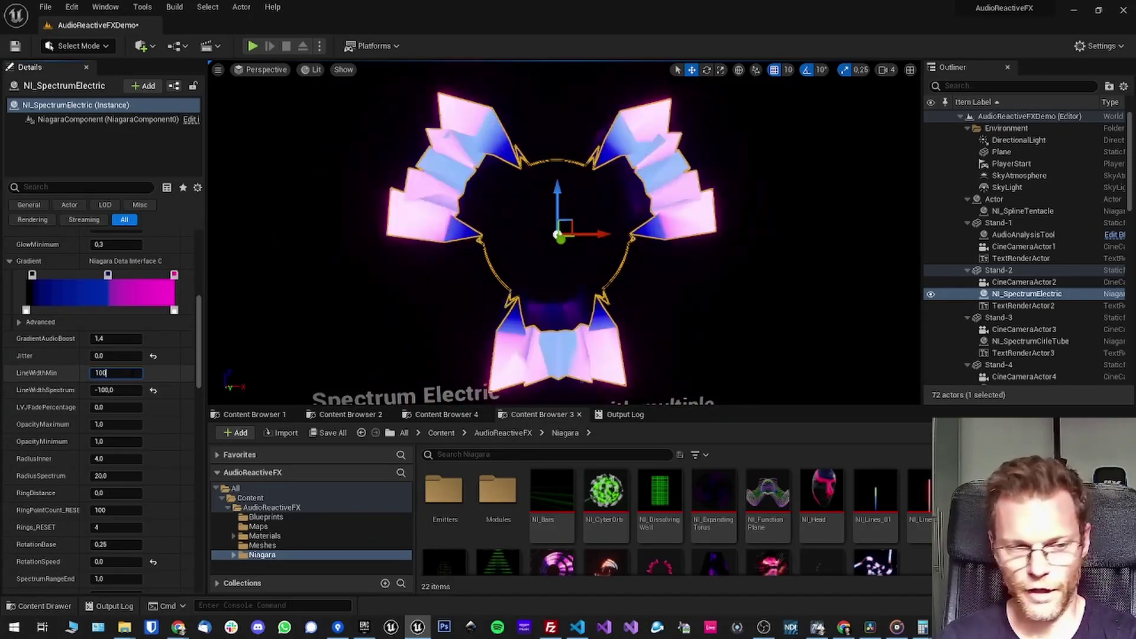
key(Return)
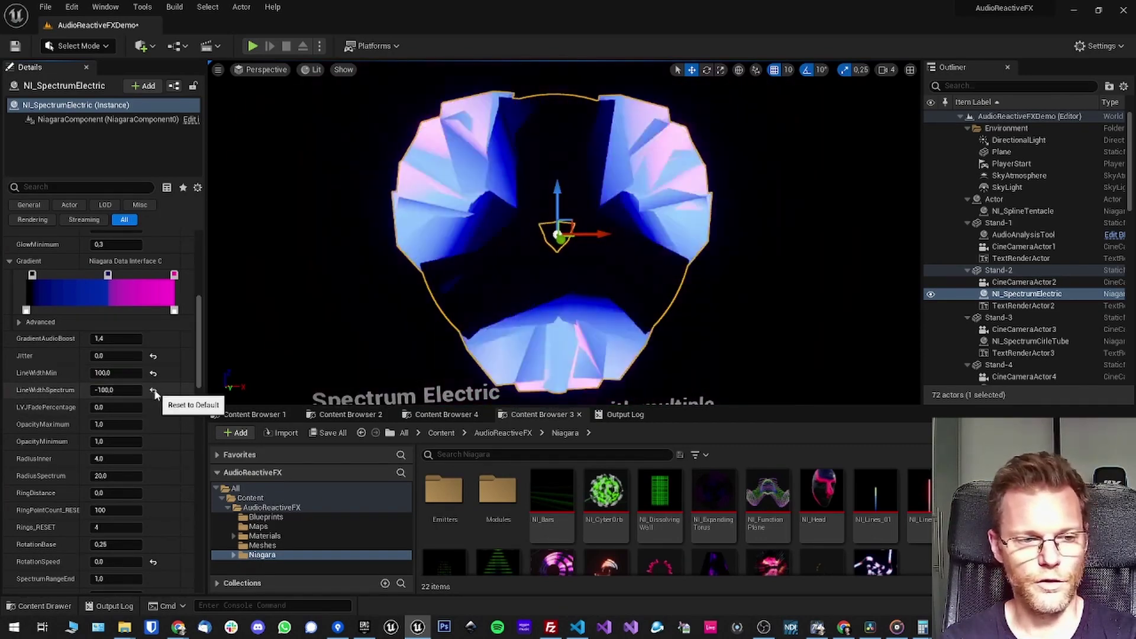
click(153, 392)
click(154, 373)
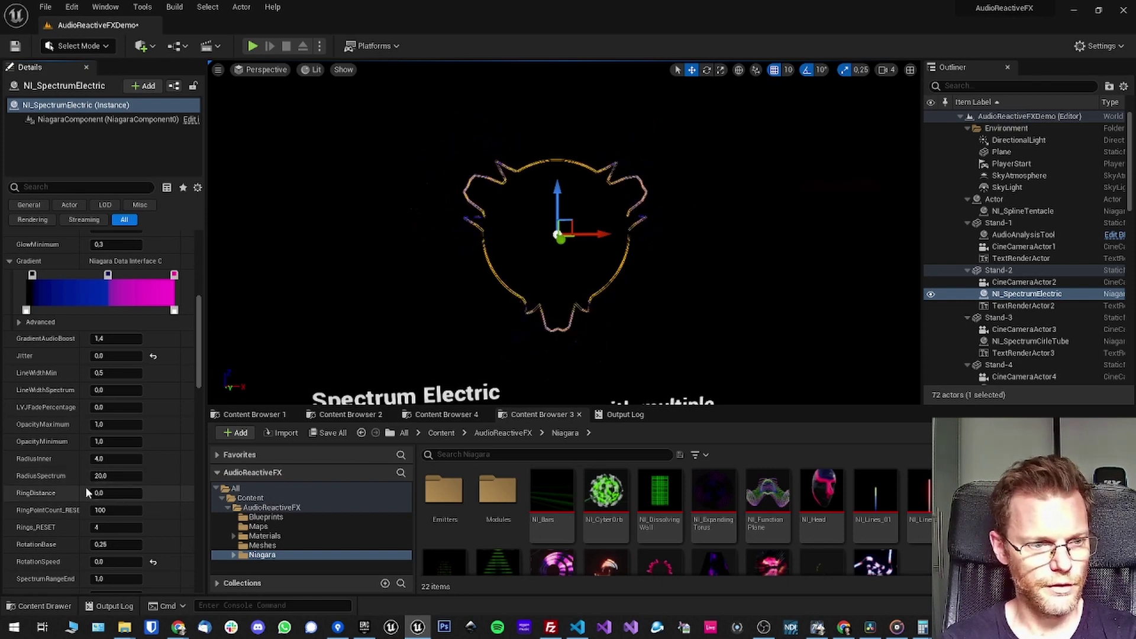
Step: Try RingPointCount values of 3 and 6 on NI_SpectrumElectric and reset it to the default
scroll(84, 488, down, 3)
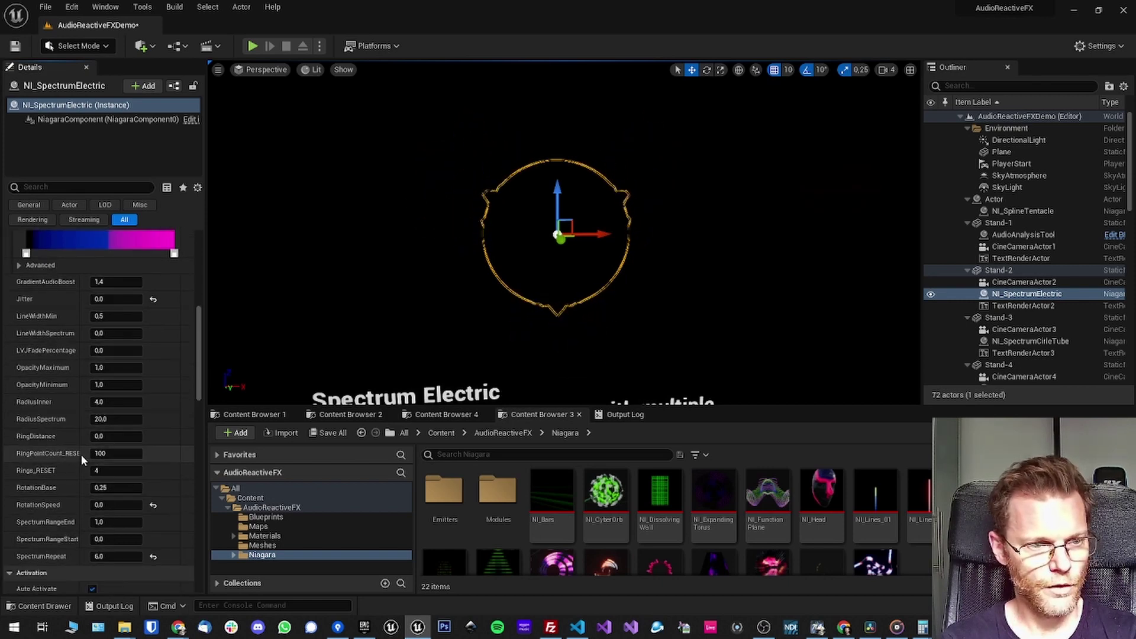
click(116, 454)
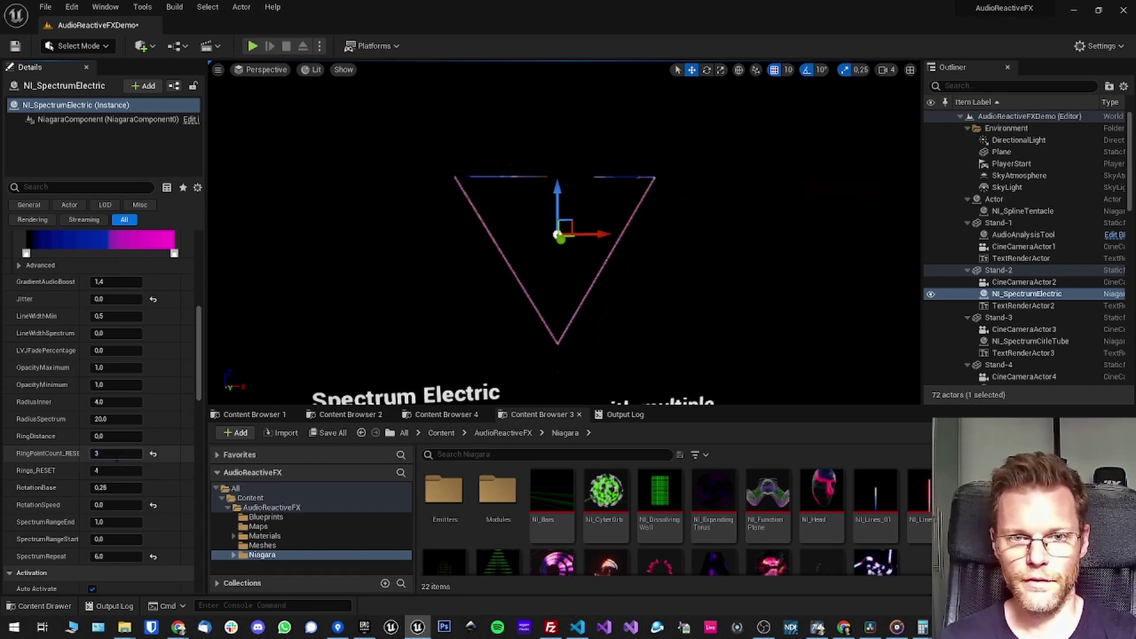
text(3)
key(Return)
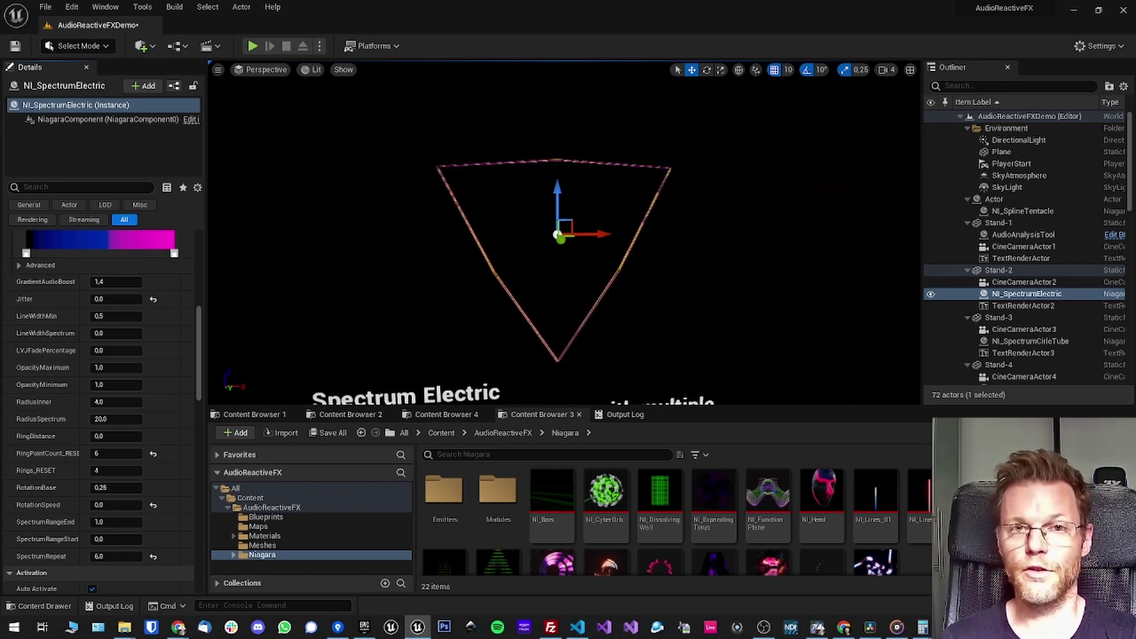
click(154, 453)
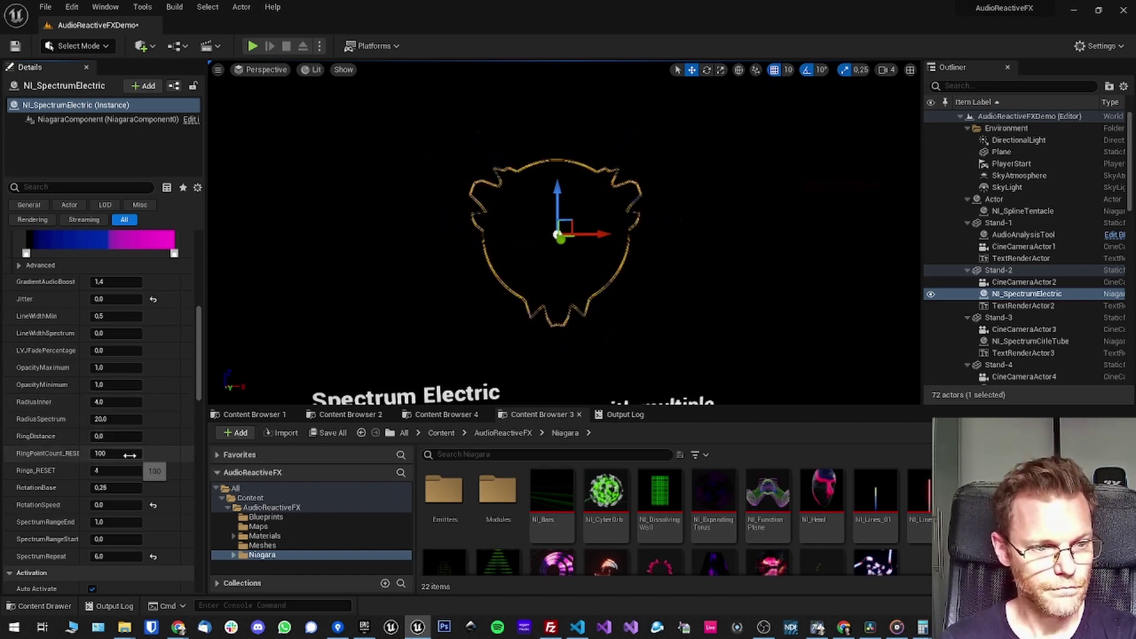
Step: Go to the Spectrum Tubes display, select NI_SpectrumCirleTube and examine its override parameters from the audio spectrum settings down to WidthPerRing
scroll(121, 467, down, 2)
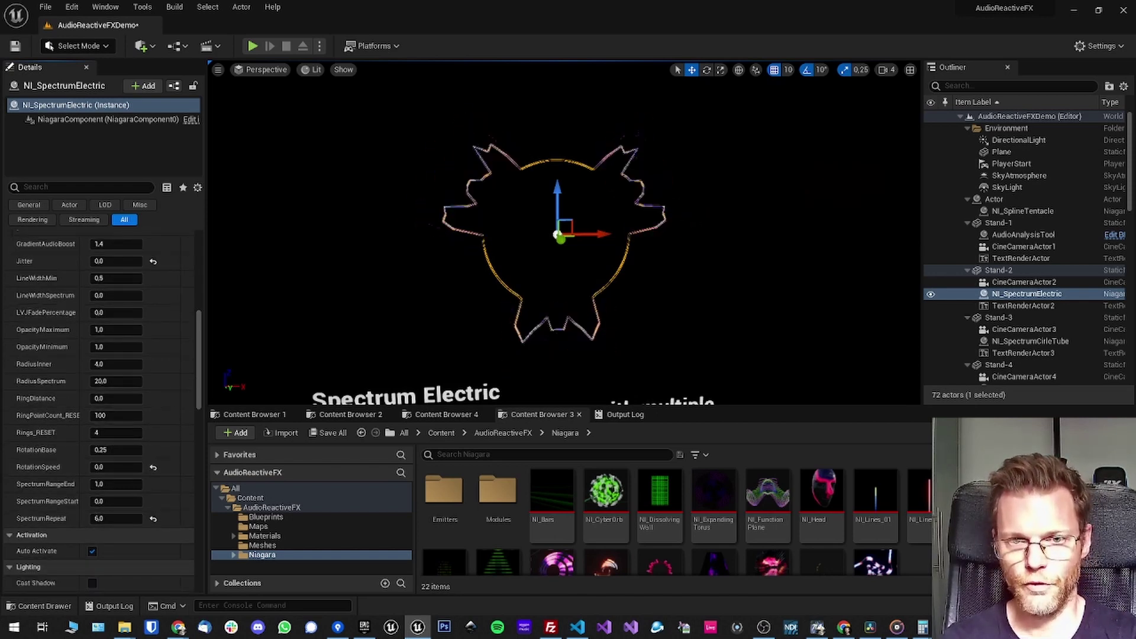
key(Right)
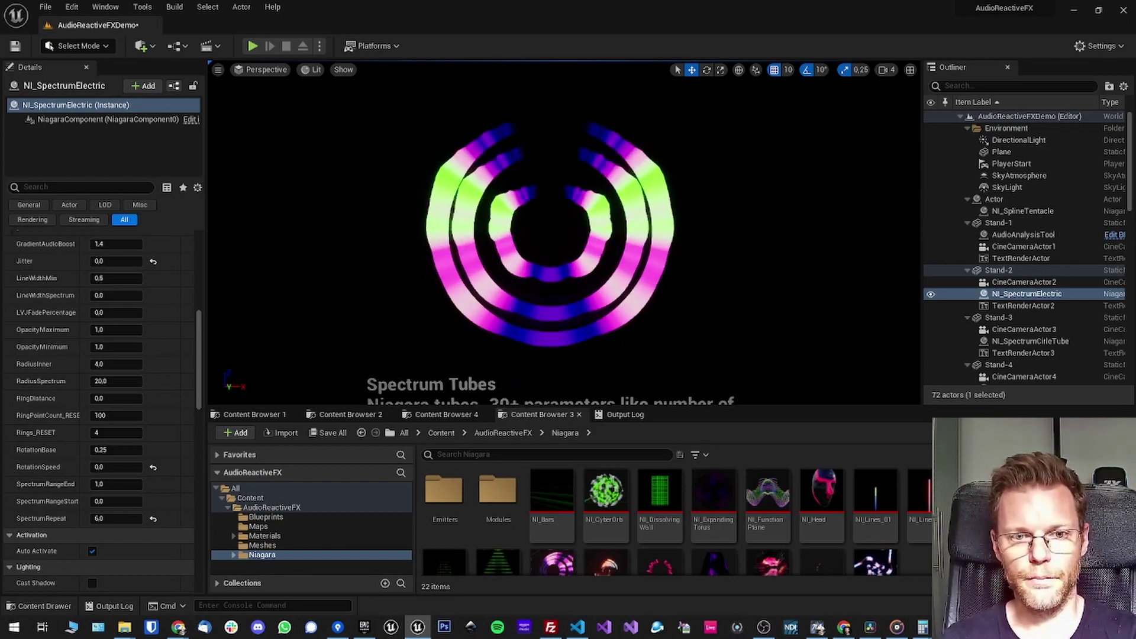
click(1030, 341)
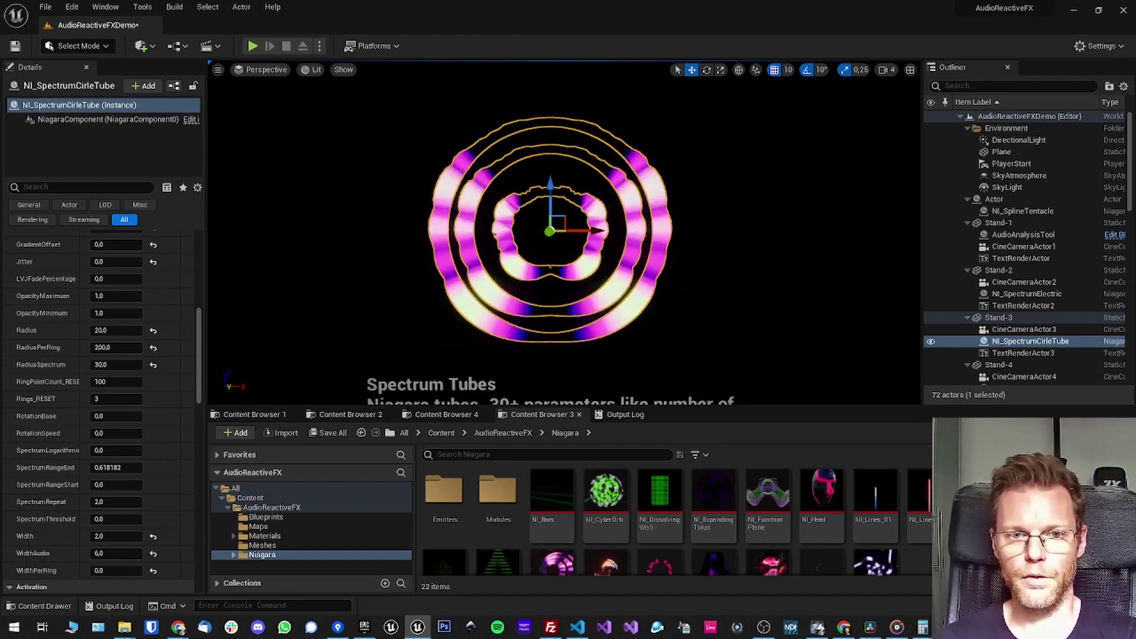
mouse_move(565, 231)
right_down()
mouse_move(482, 233)
mouse_move(577, 232)
right_up()
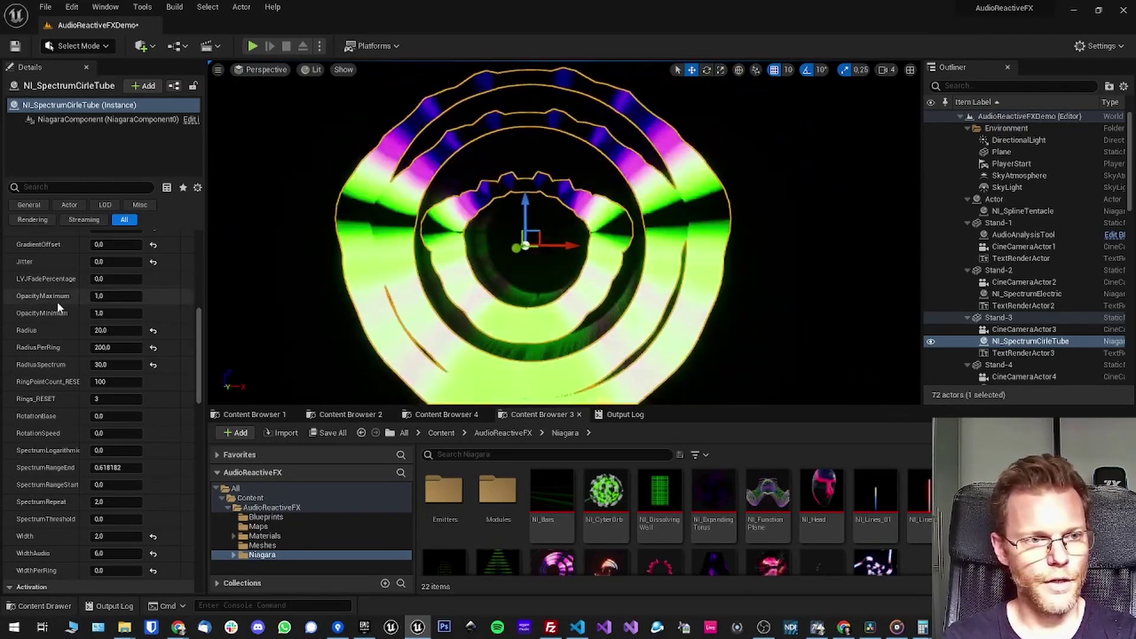
scroll(72, 303, up, 3)
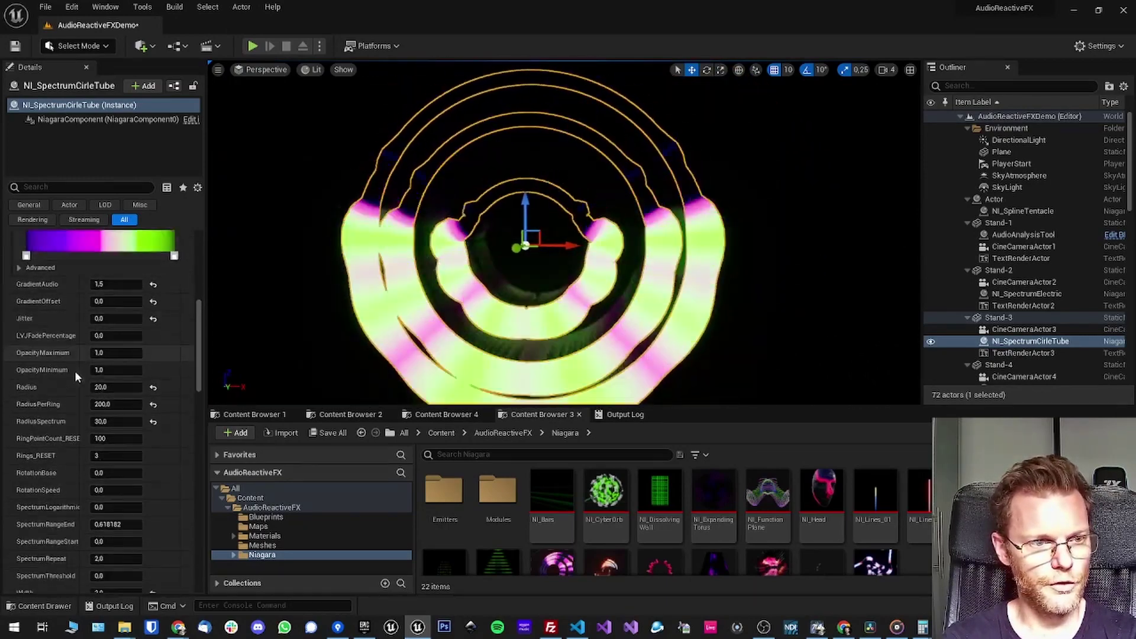
scroll(81, 369, down, 5)
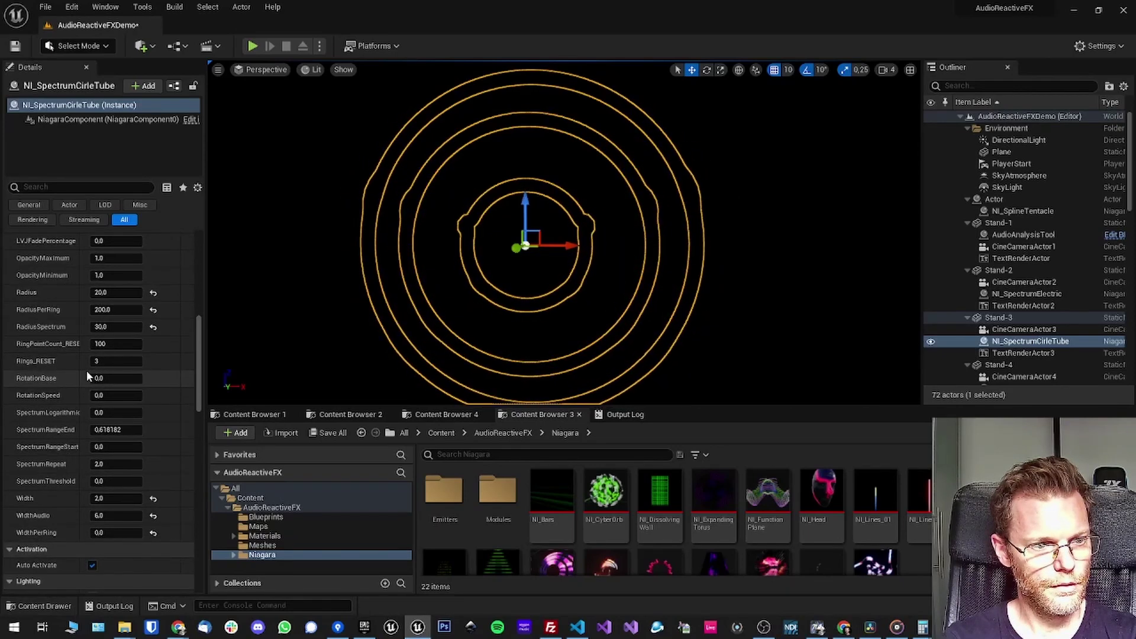
scroll(87, 370, down, 2)
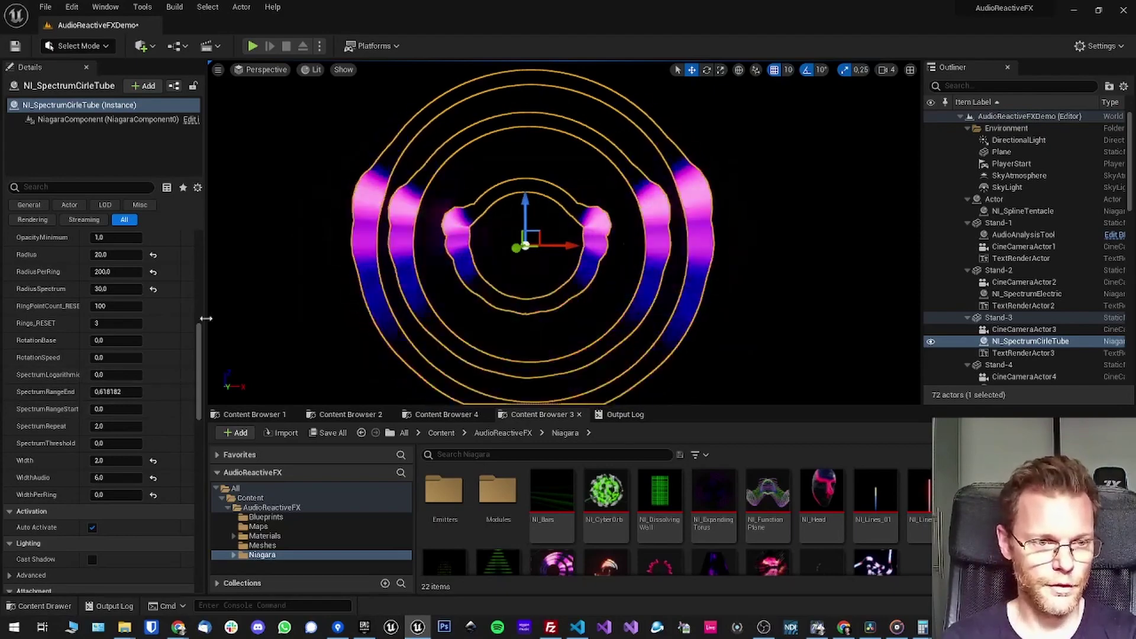
drag(200, 343, 199, 253)
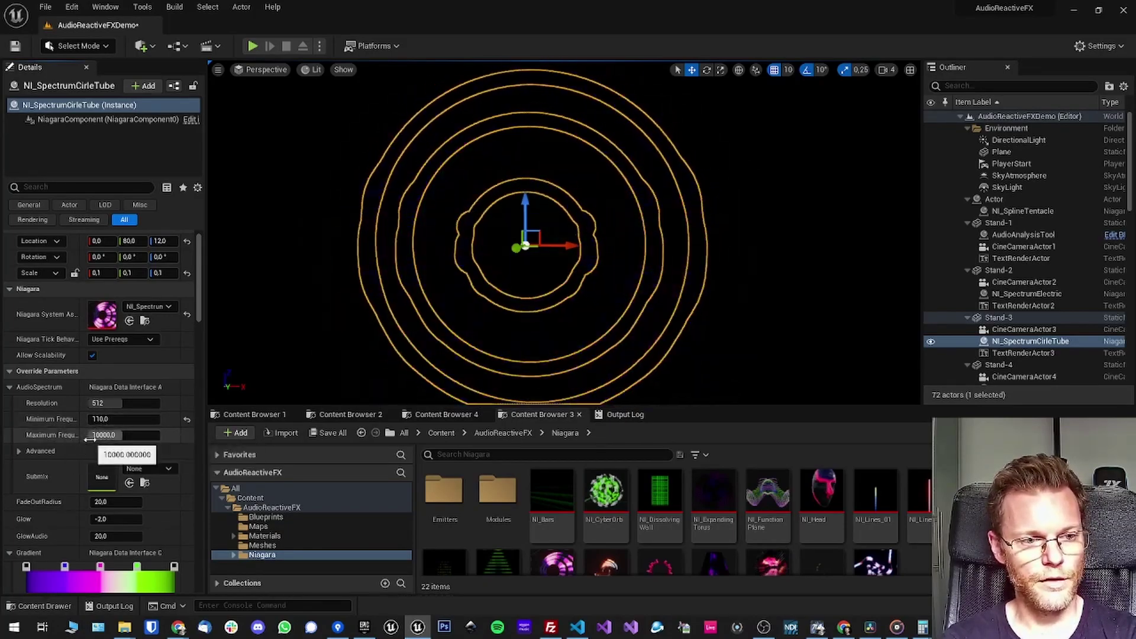
scroll(62, 432, down, 10)
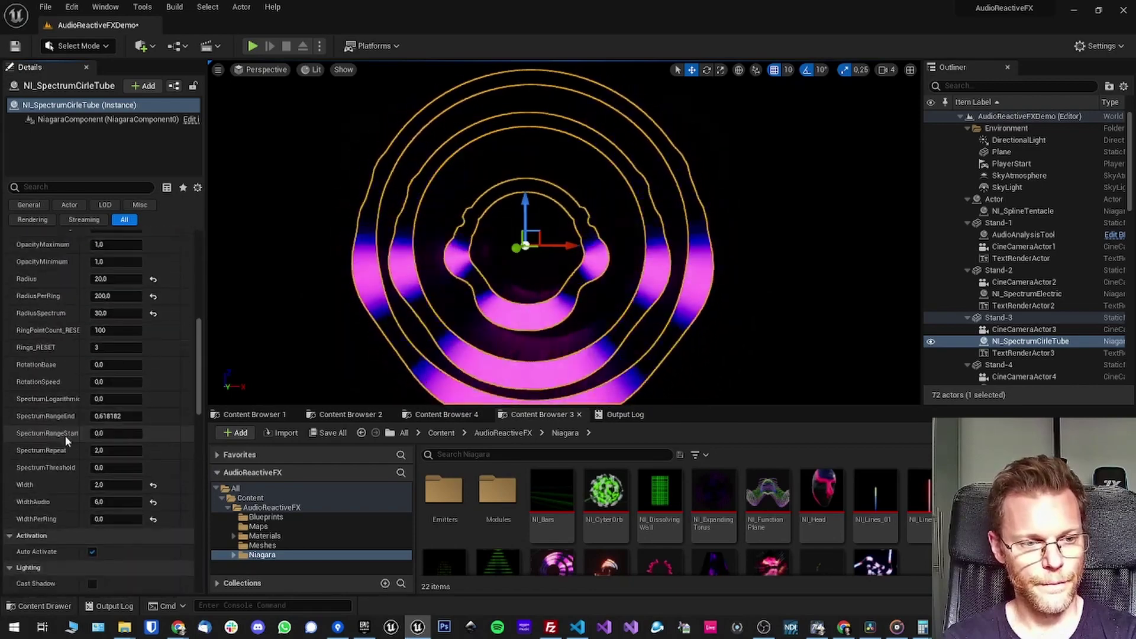
scroll(65, 436, down, 1)
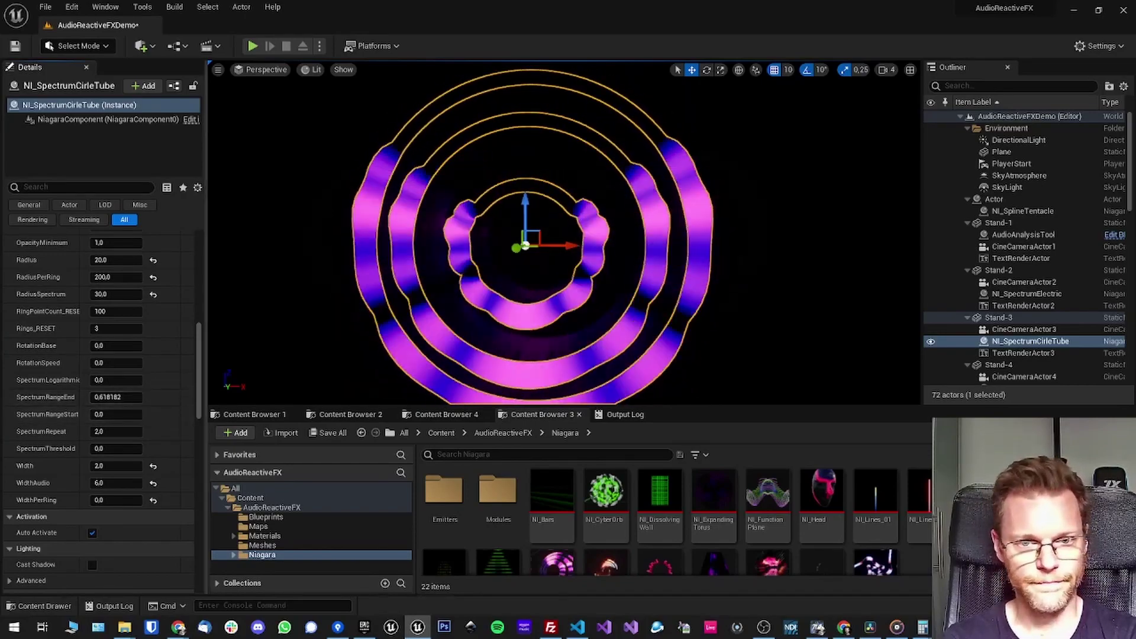
Step: Move the view to the Layered Noise Meshes display and select the NI_CyberOrb effect
key(w)
right_drag(562, 237, 592, 235)
key(d)
key(w)
key(q)
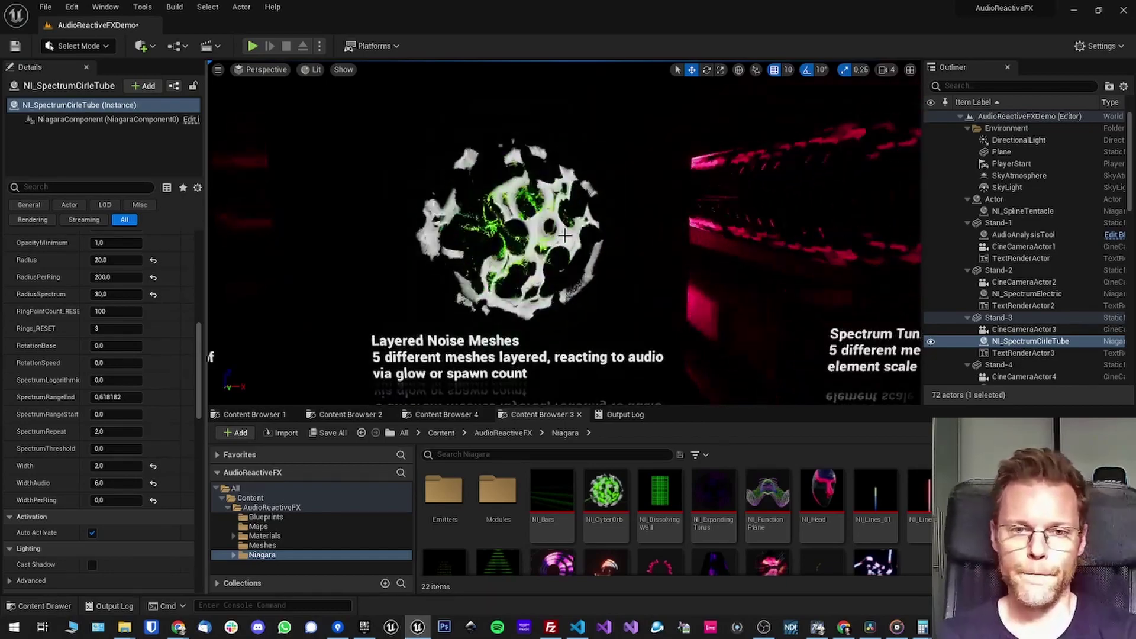
click(438, 193)
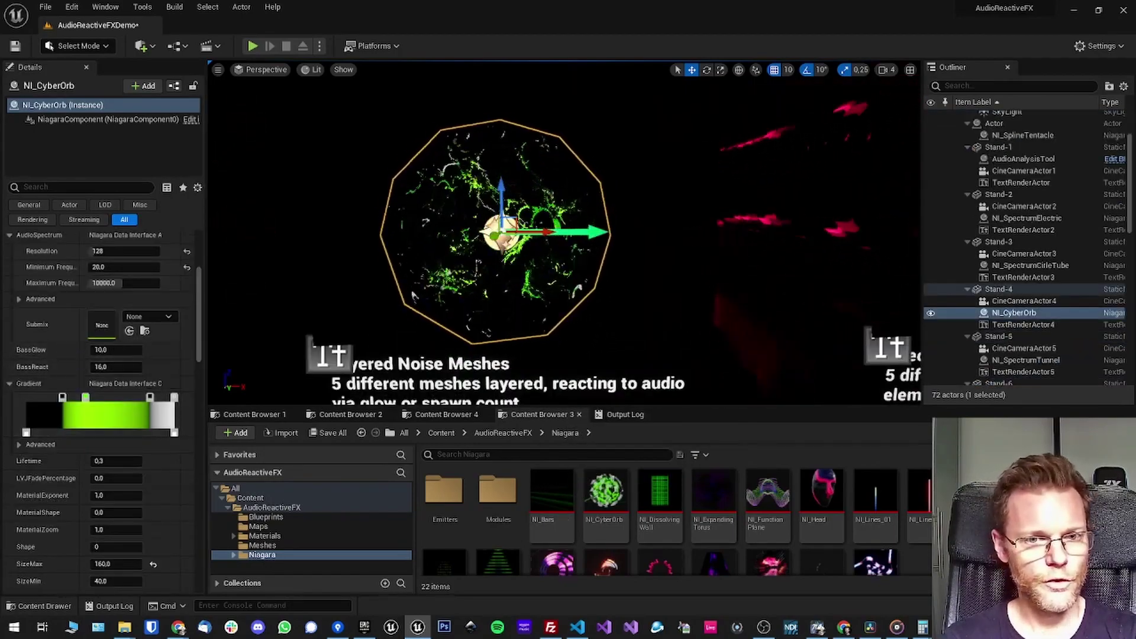
Step: Try a Shape value of 1 on NI_CyberOrb
scroll(132, 405, down, 5)
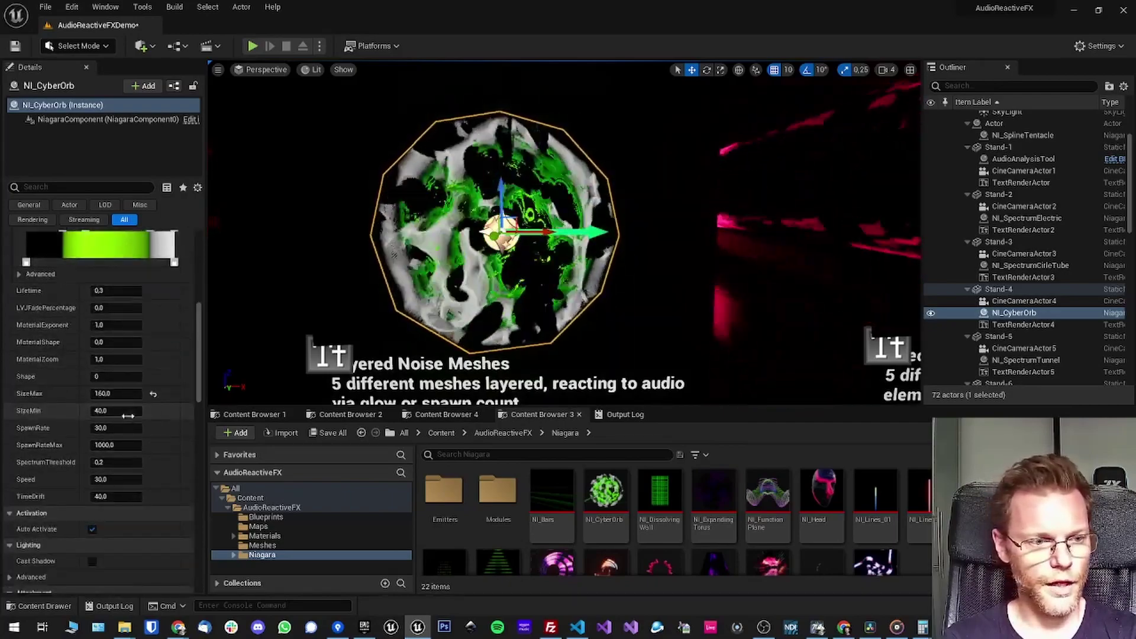
click(104, 377)
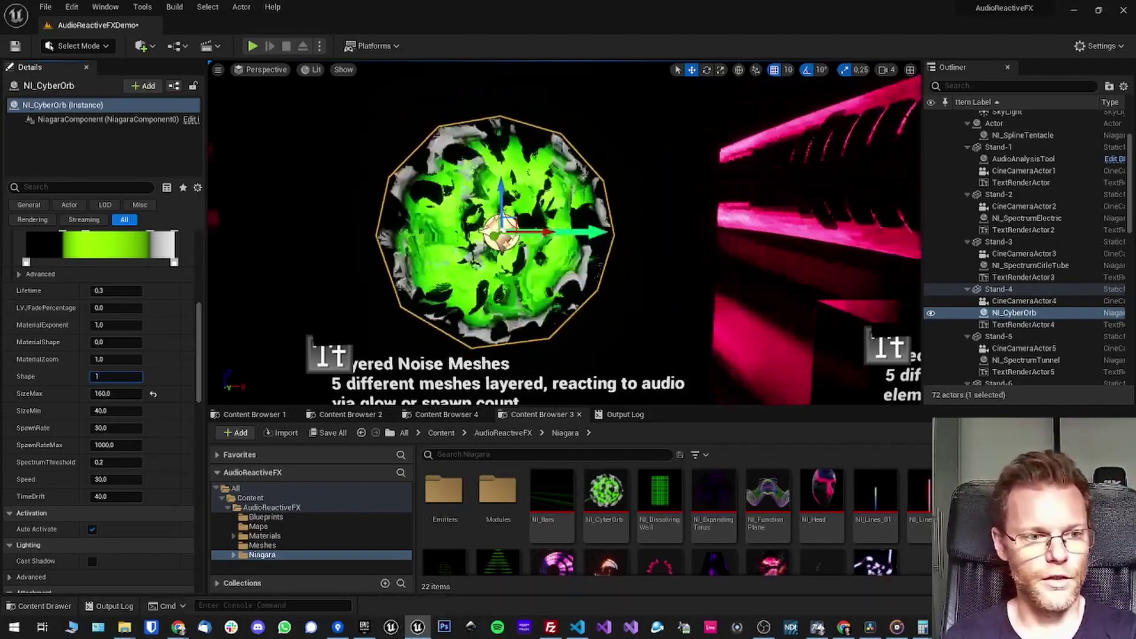
text(1)
key(Return)
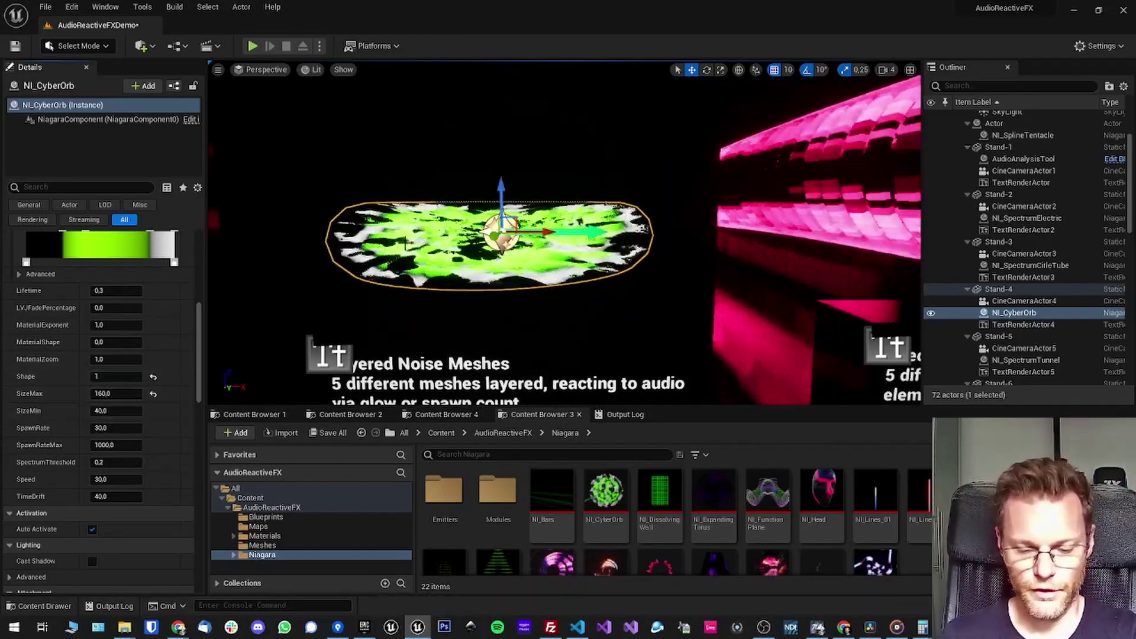
Step: Set NI_CyberOrb's rotation to 90° on X and 0° on Z so it faces the view
scroll(201, 267, up, 10)
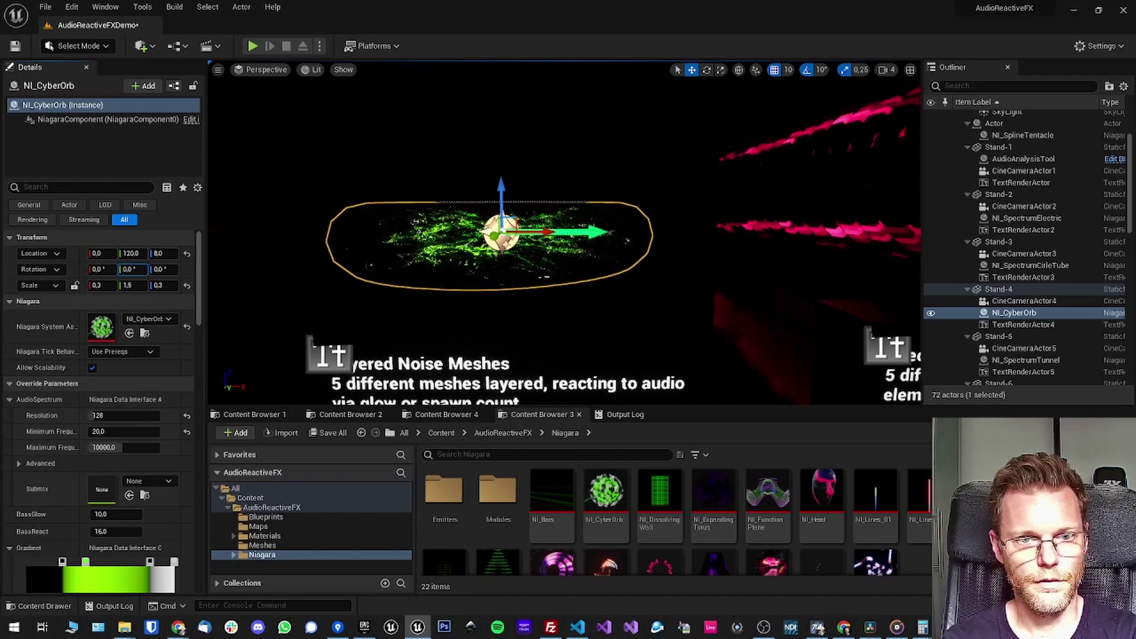
mouse_move(163, 270)
mouse_down()
mouse_move(108, 270)
mouse_move(142, 271)
mouse_up()
text(90)
key(Return)
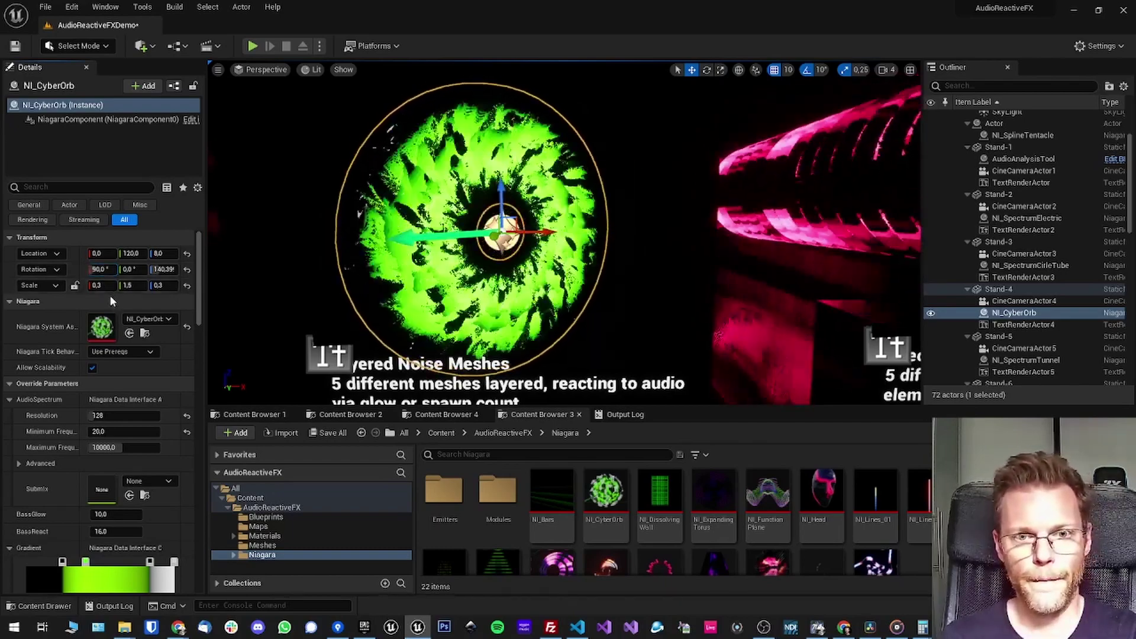
click(163, 269)
text(0)
key(Return)
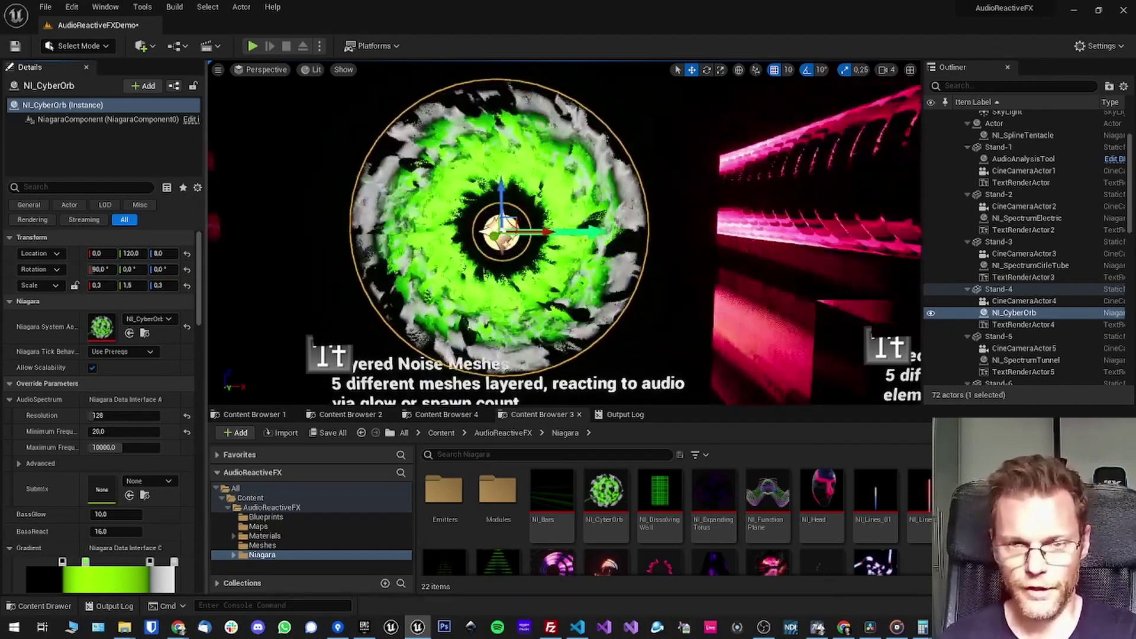
Step: Try Shape values of 2, 3 and 4 on NI_CyberOrb and reset Shape to its default
scroll(138, 403, down, 5)
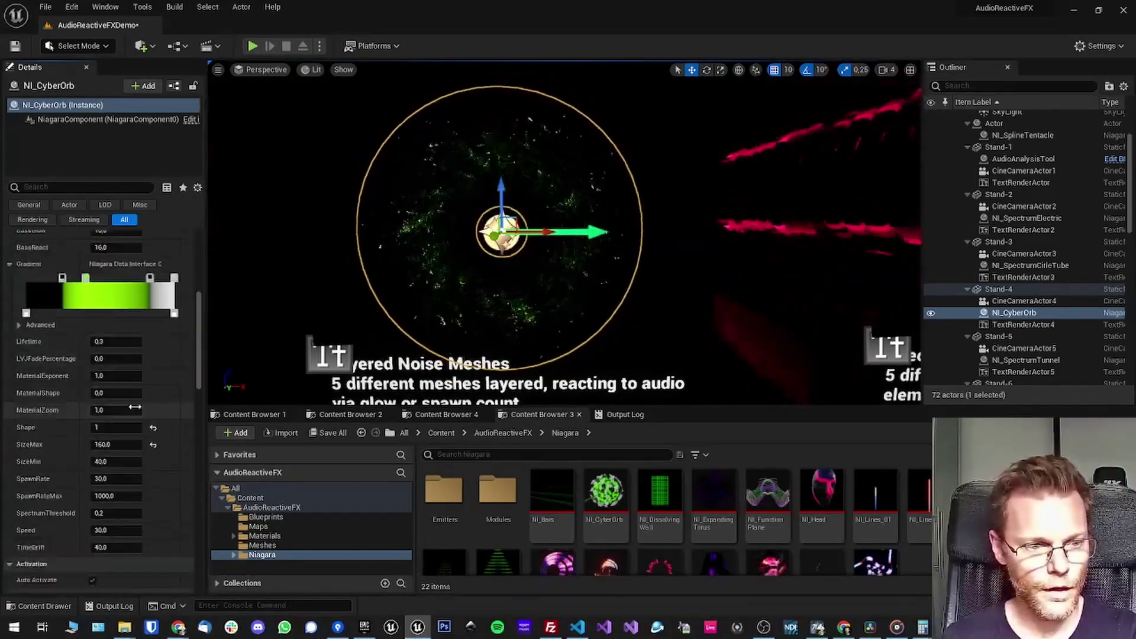
scroll(134, 407, down, 1)
click(135, 409)
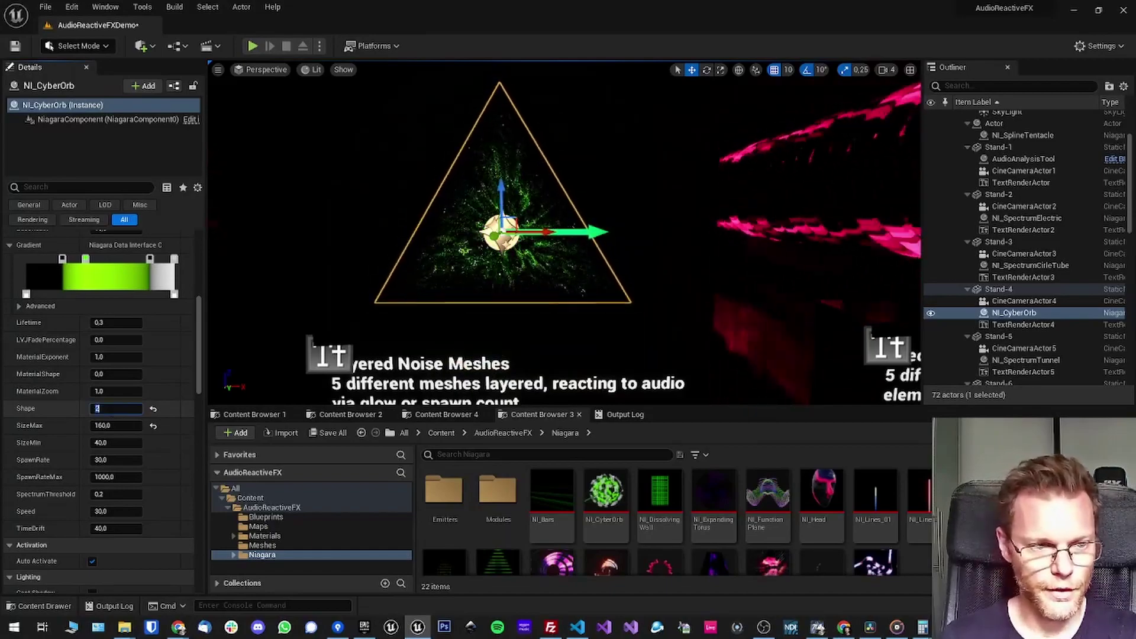
text(3)
key(Return)
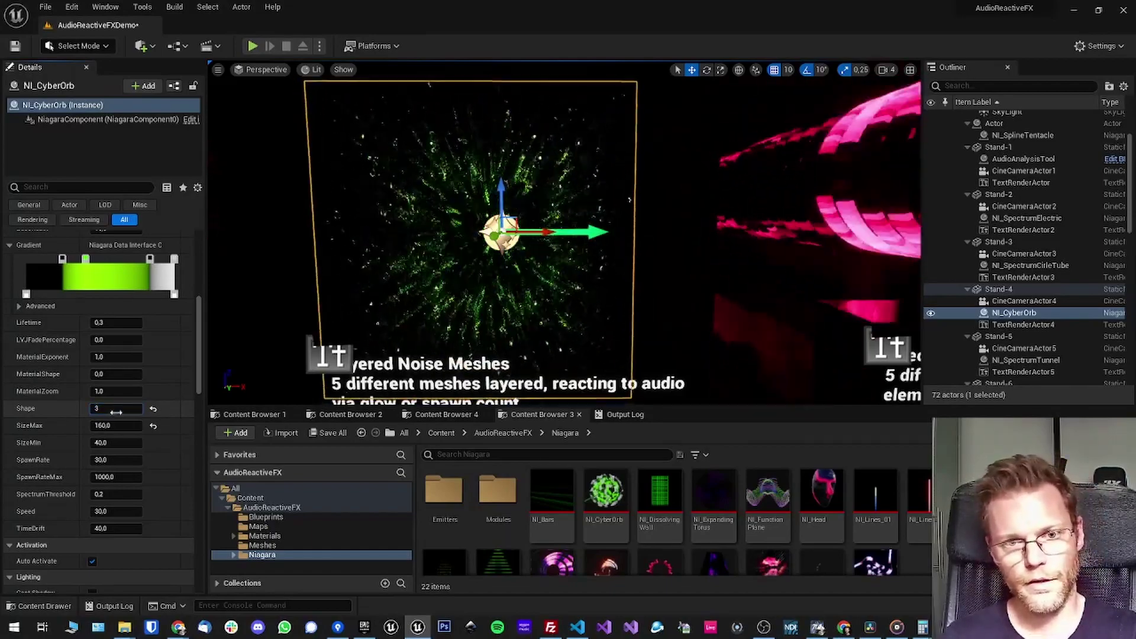
text(4)
key(Return)
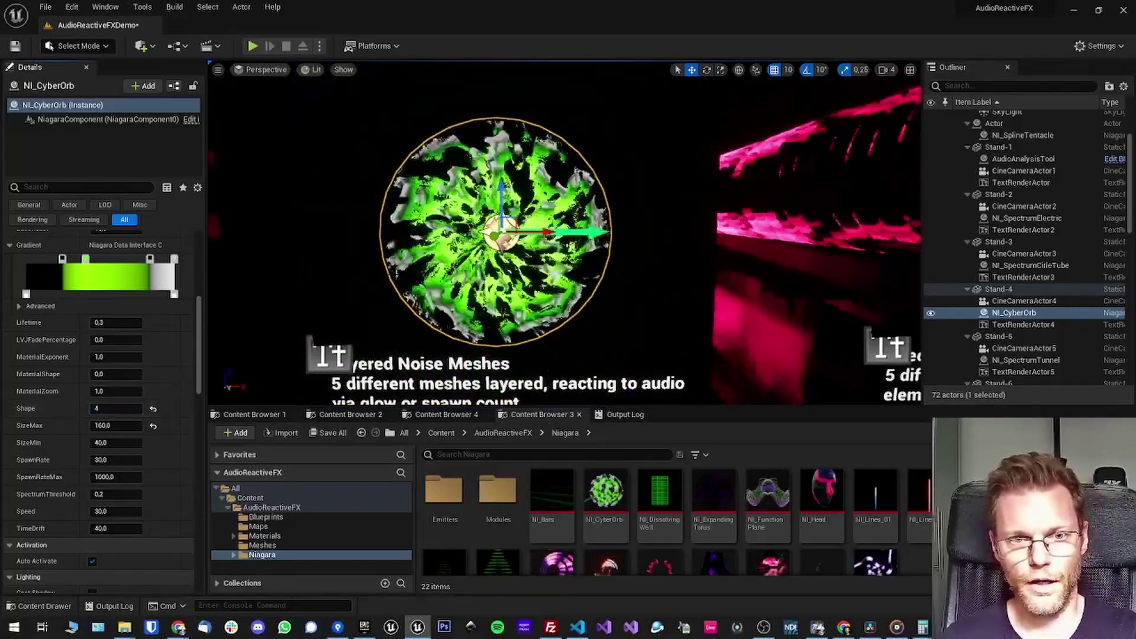
click(153, 408)
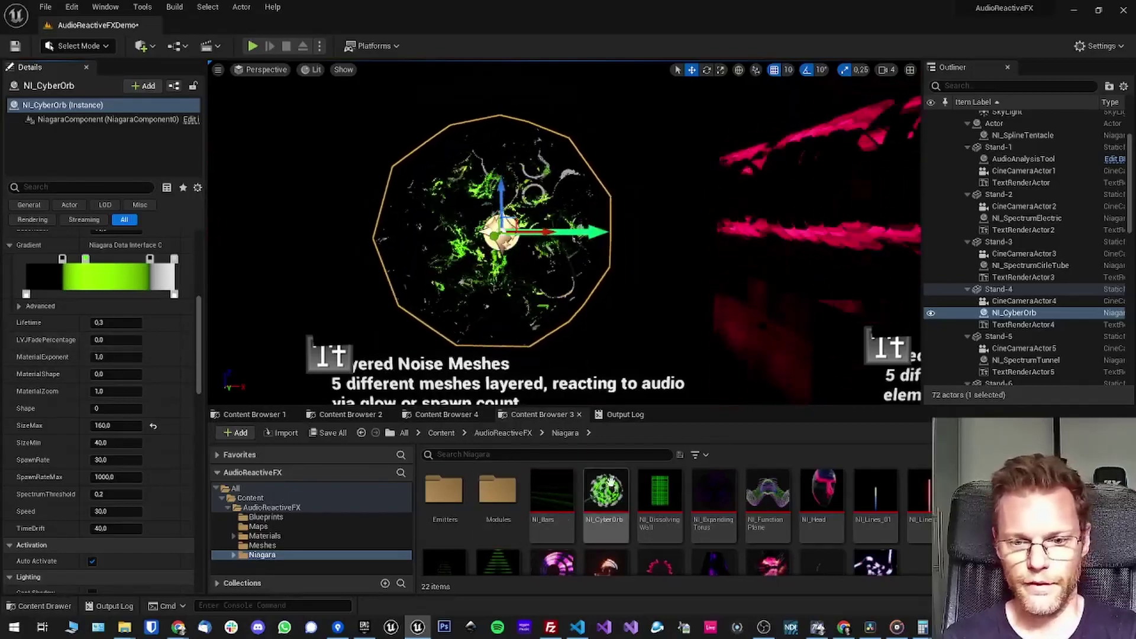
Step: Open the NI_CyberOrb Niagara system and inspect the Mesh Renderers in its layered noise emitter, ending on the last one
double_click(605, 491)
scroll(532, 267, down, 2)
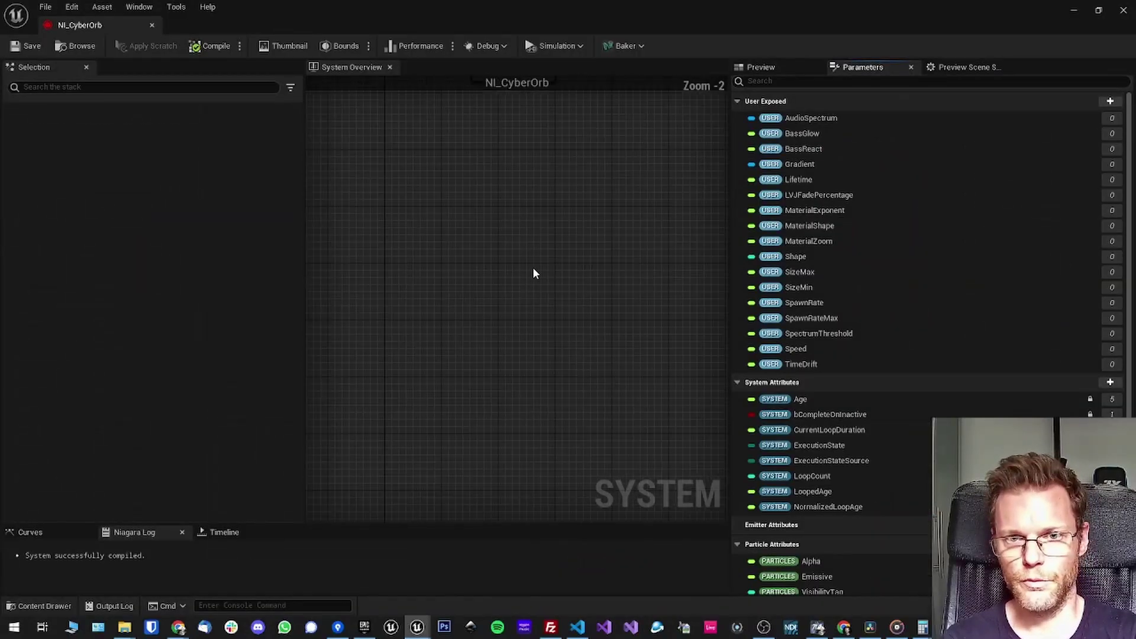
scroll(461, 275, up, 2)
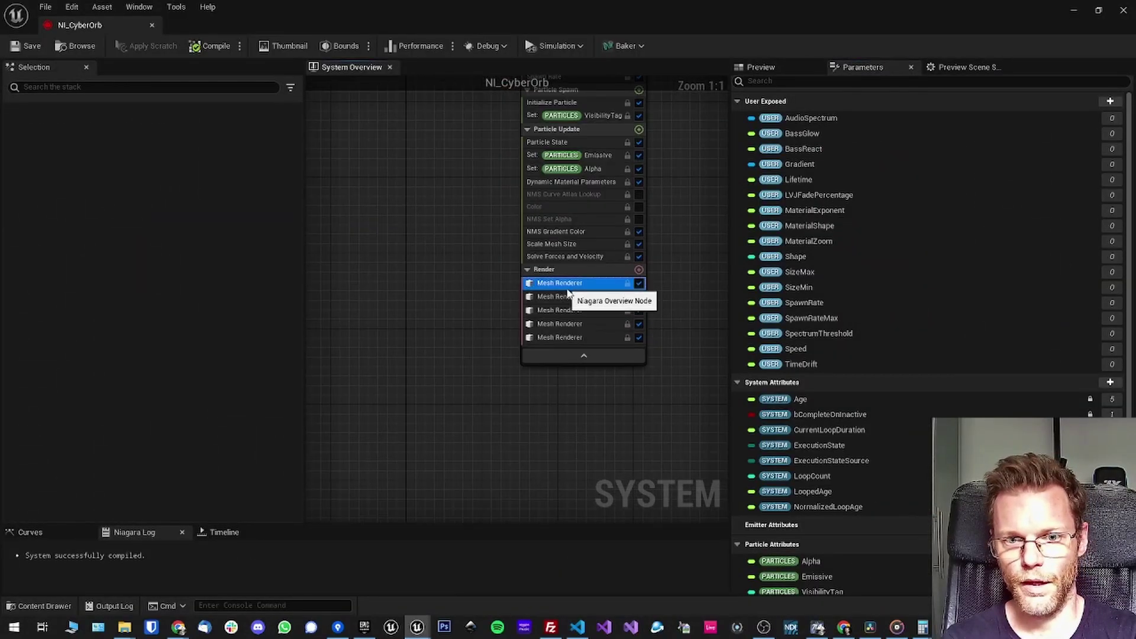
click(562, 283)
click(591, 337)
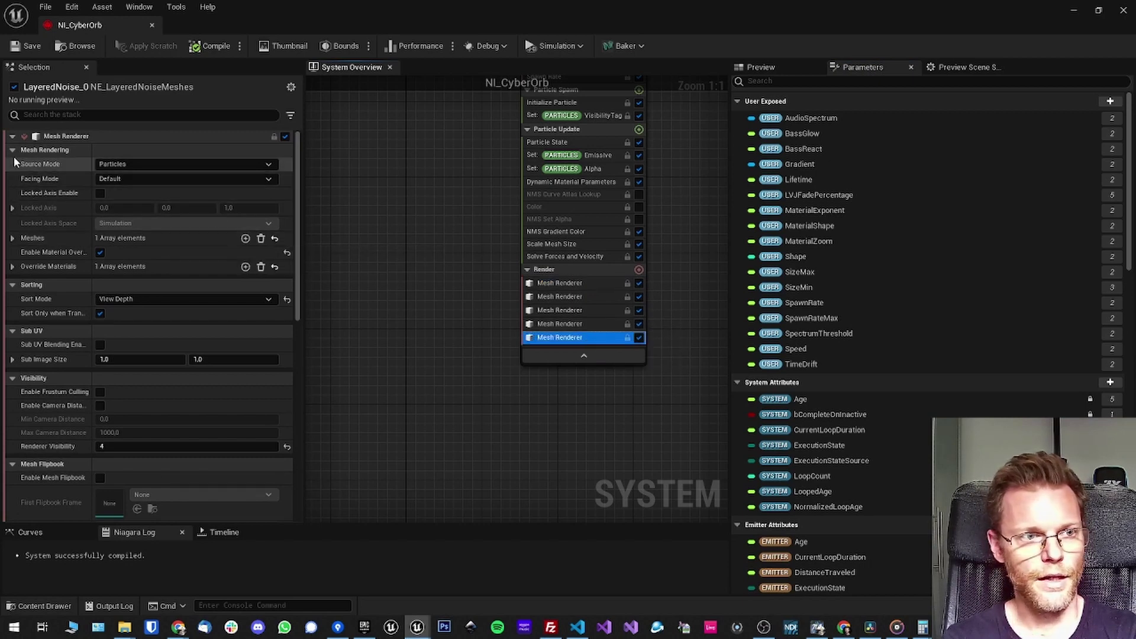
click(13, 137)
click(13, 137)
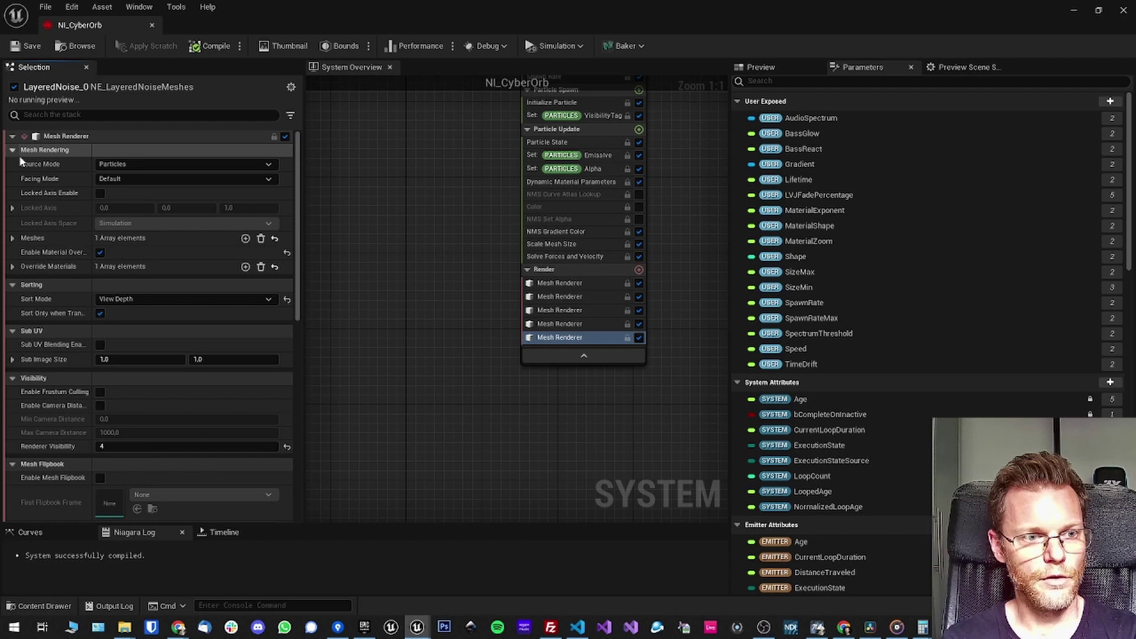
Step: Expand the last Mesh Renderer's Meshes and Override Materials to view the assigned mesh and material, and close the NI_CyberOrb editor
scroll(67, 207, down, 5)
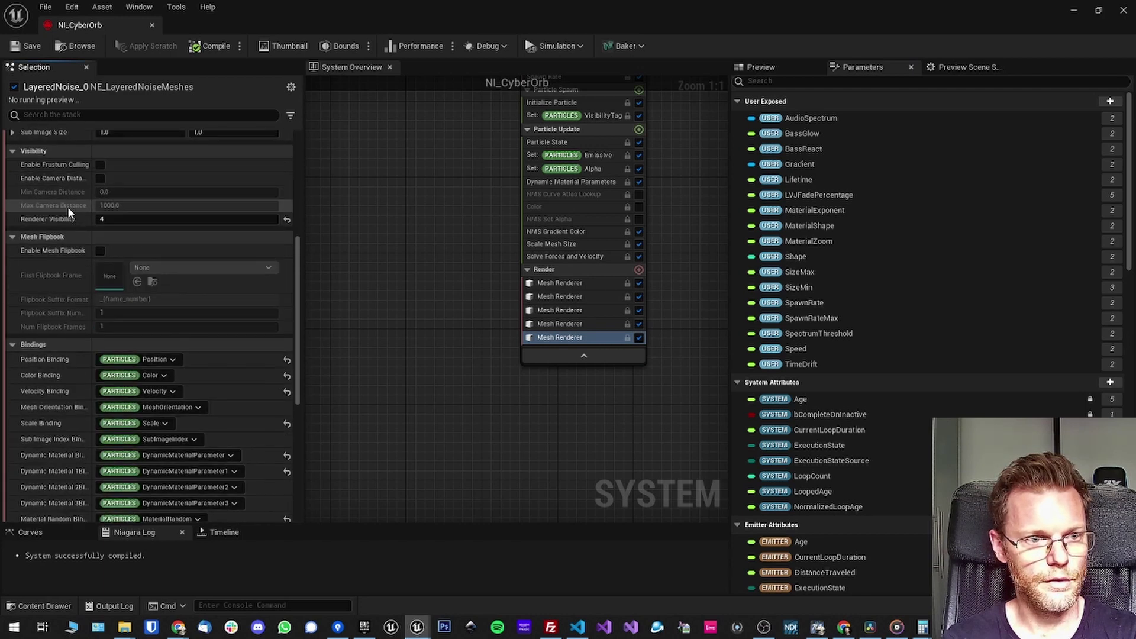
scroll(68, 207, up, 5)
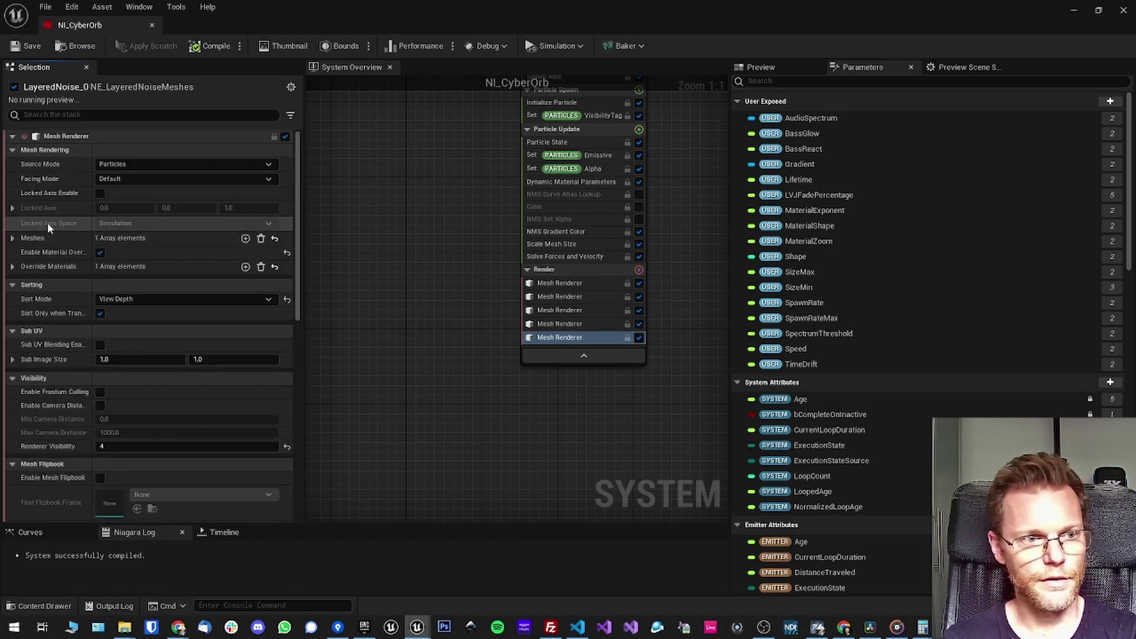
click(12, 239)
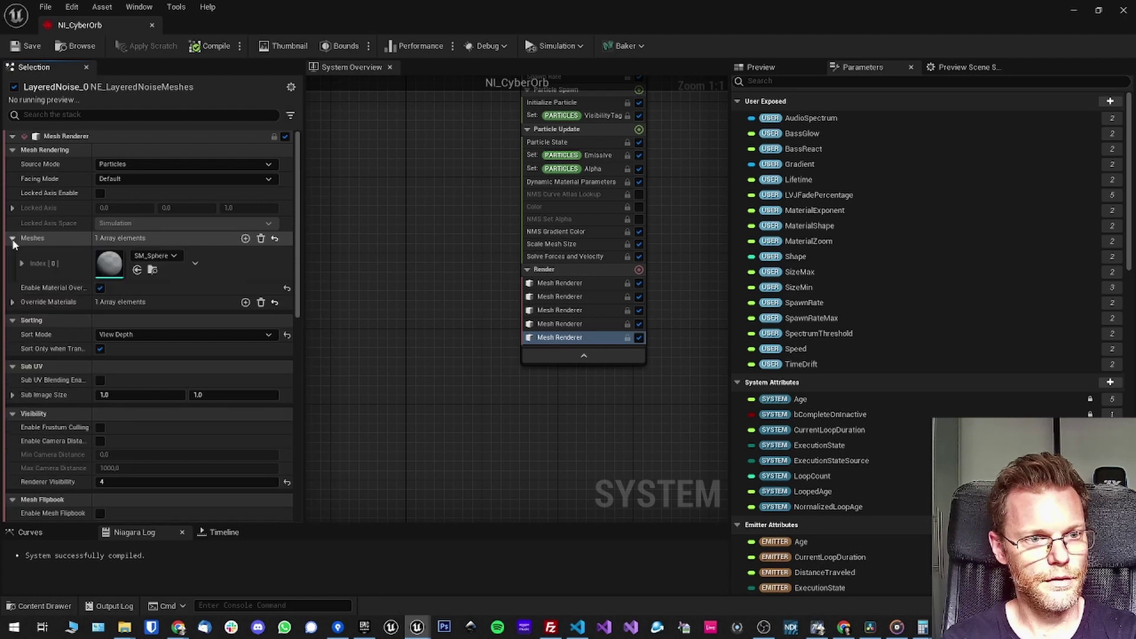
click(12, 302)
click(21, 318)
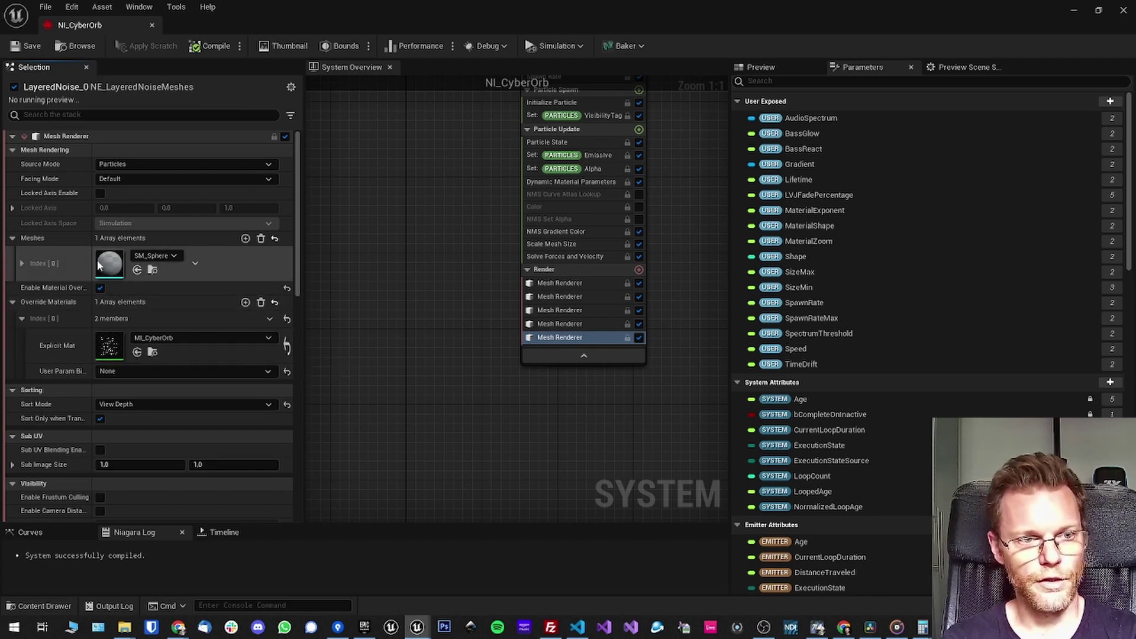
click(152, 29)
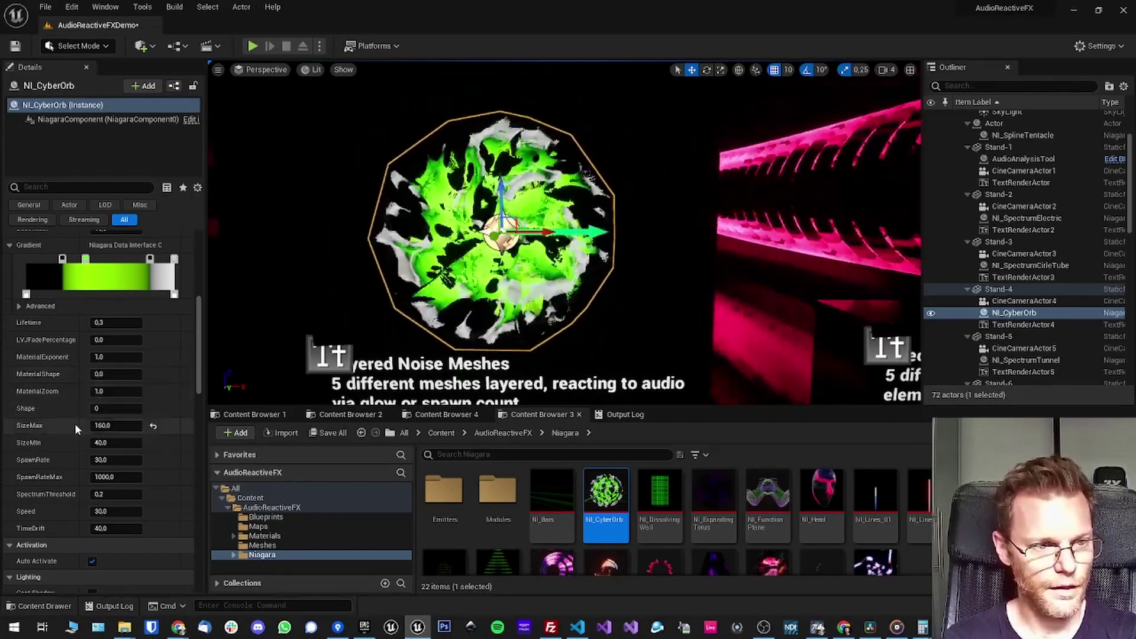
Step: Try a BassReact value of 0 on NI_CyberOrb and reset it to the default
scroll(73, 424, up, 2)
scroll(74, 423, up, 2)
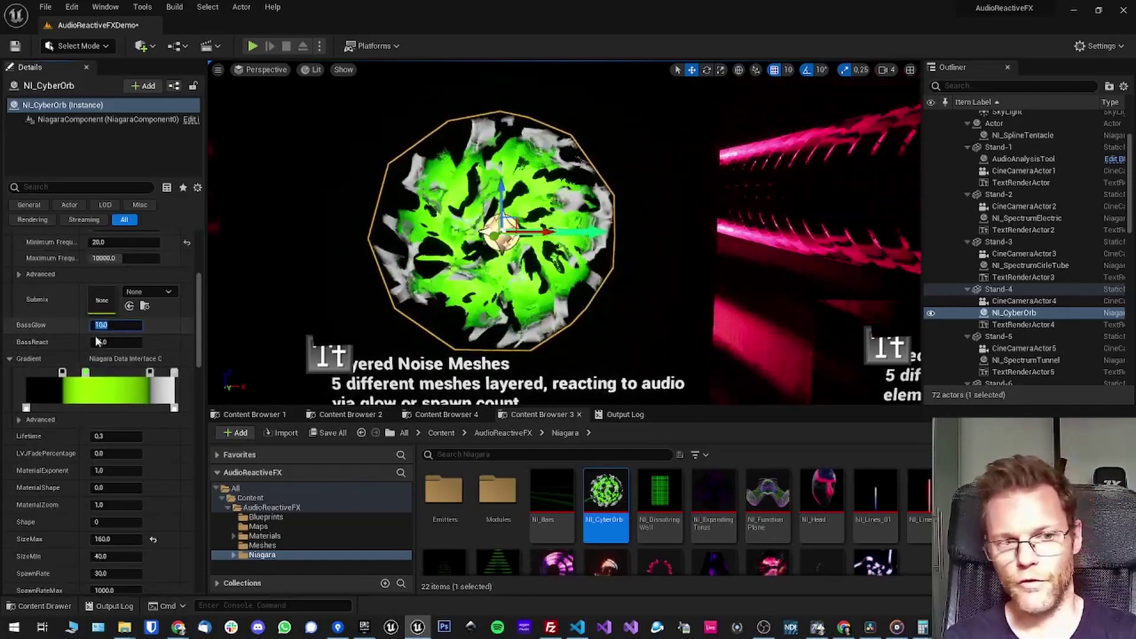
key(Tab)
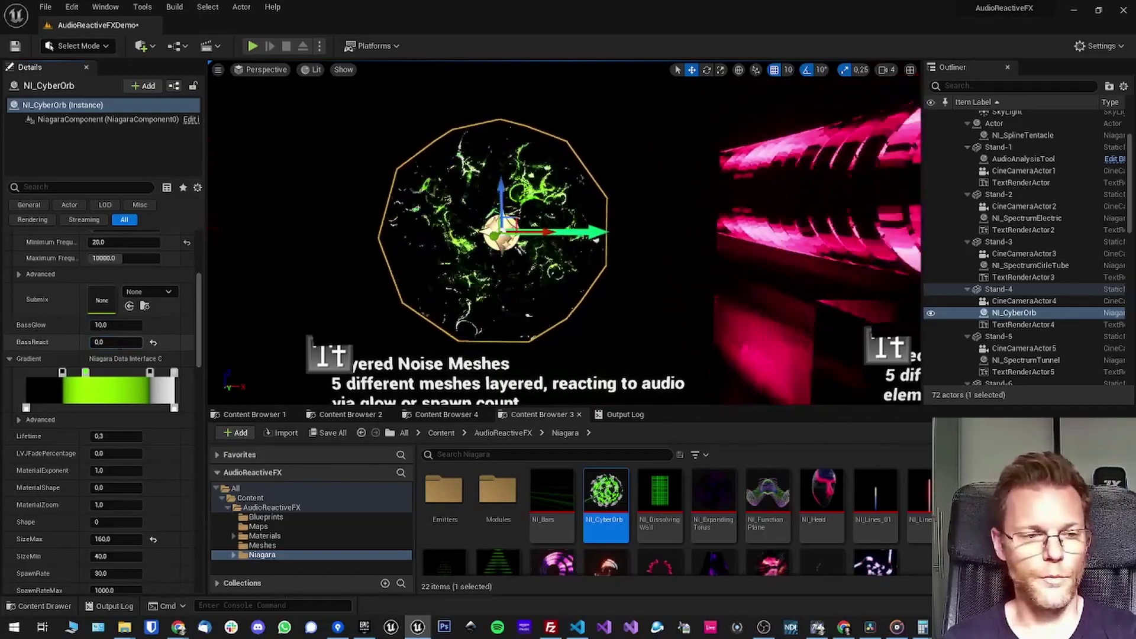
click(153, 344)
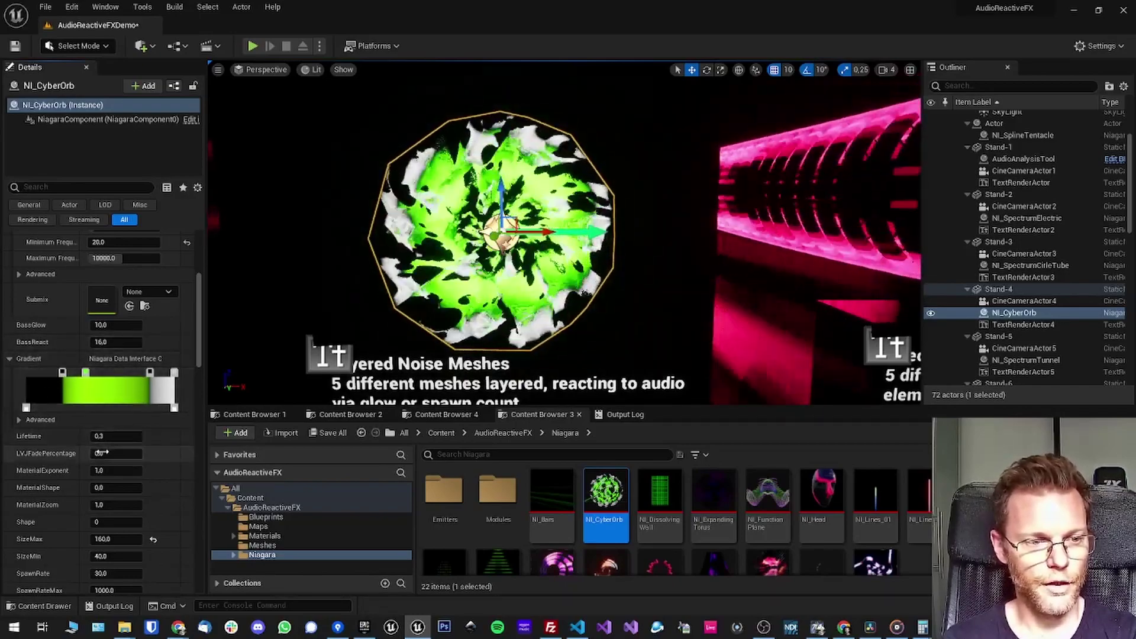
Step: Review the remaining NI_CyberOrb parameters, including the Gradient's advanced curve settings
scroll(116, 457, down, 3)
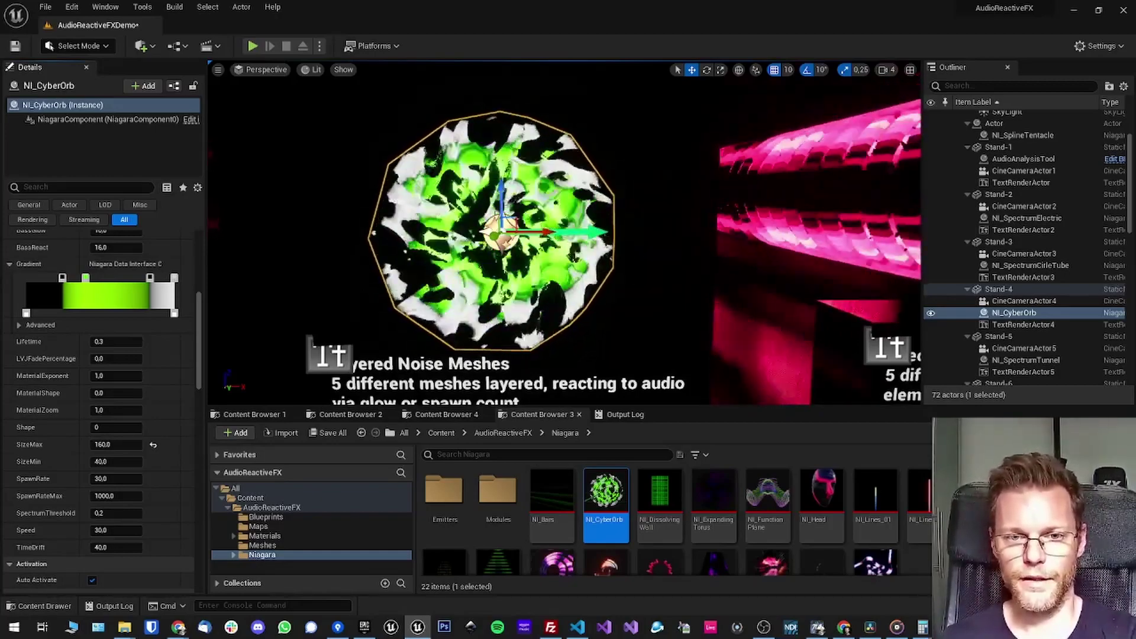
right_drag(565, 232, 624, 209)
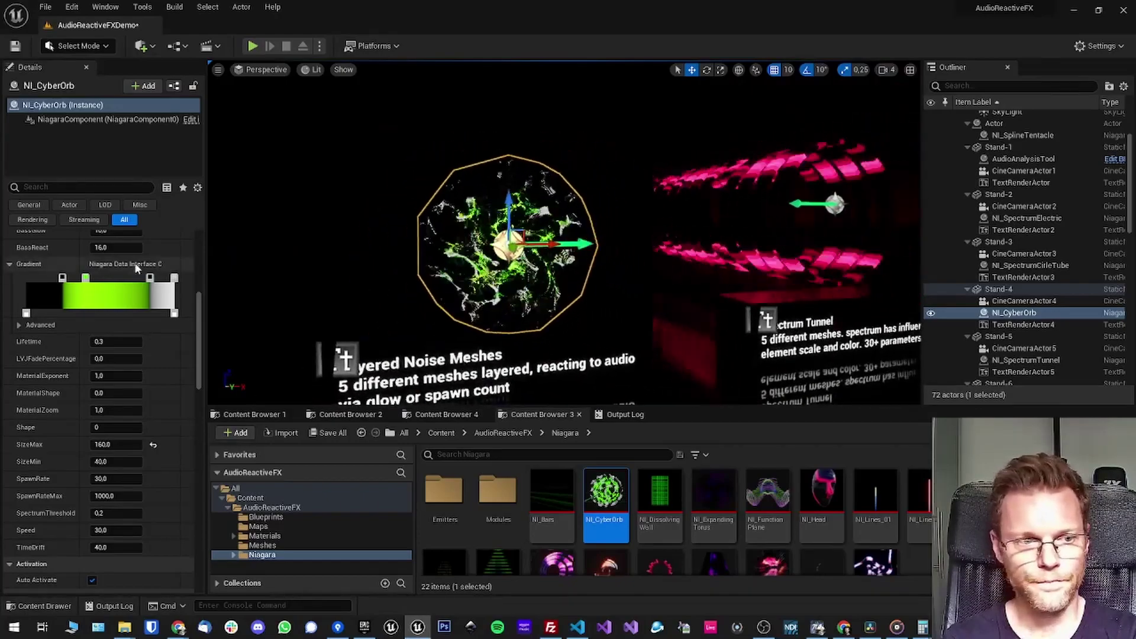
click(18, 326)
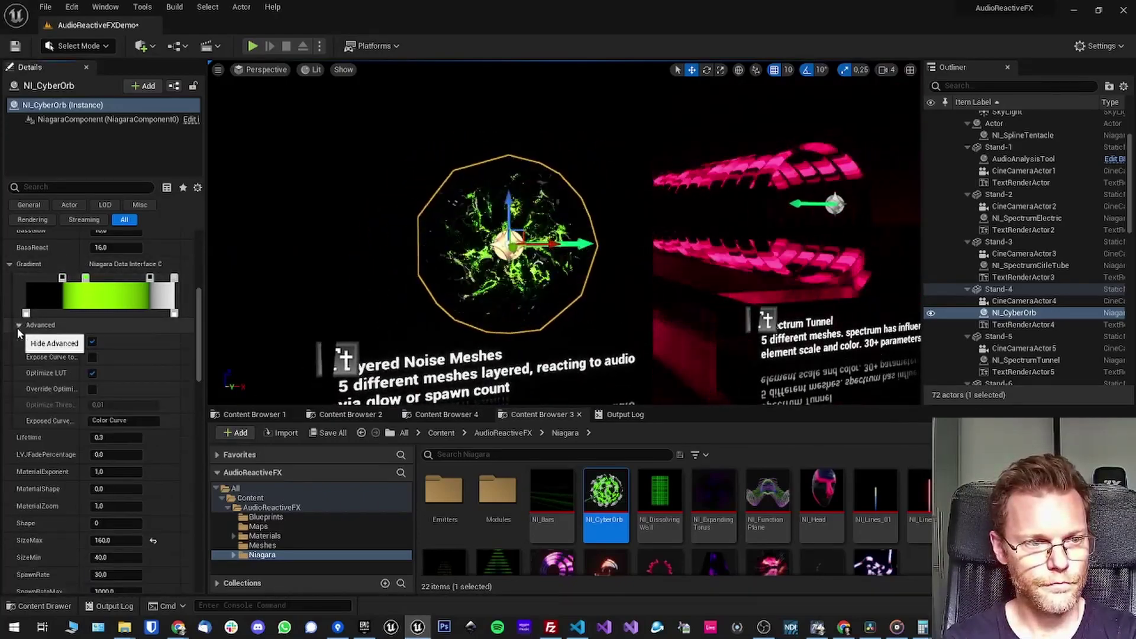
click(20, 326)
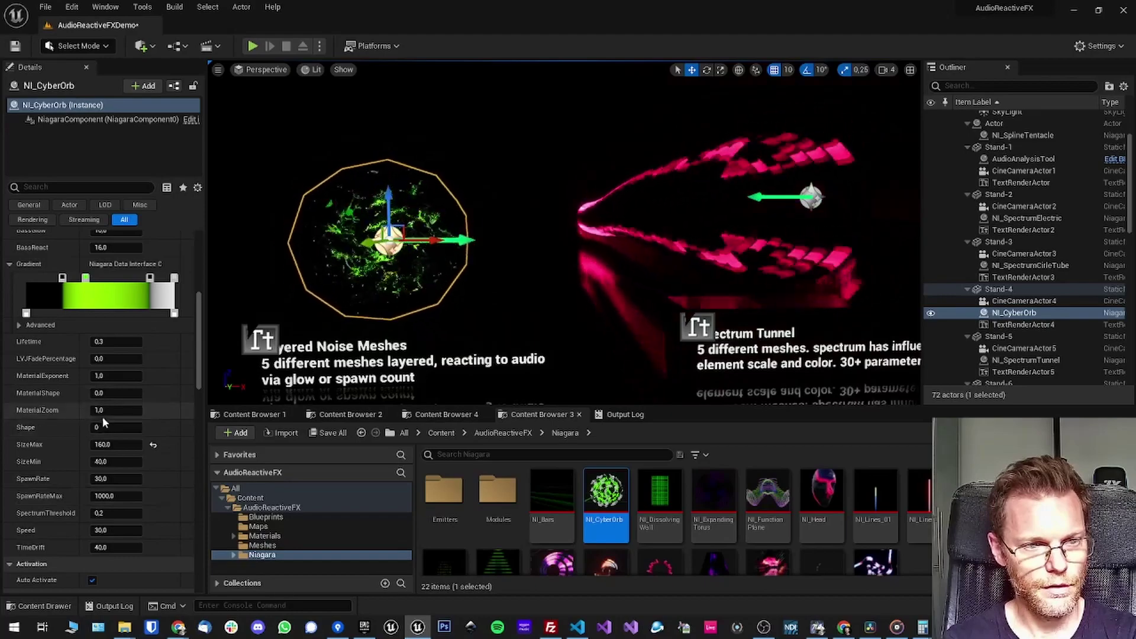
Step: Try a higher MaterialZoom on NI_CyberOrb and set it back to 1.0
key(w)
right_drag(414, 255, 361, 249)
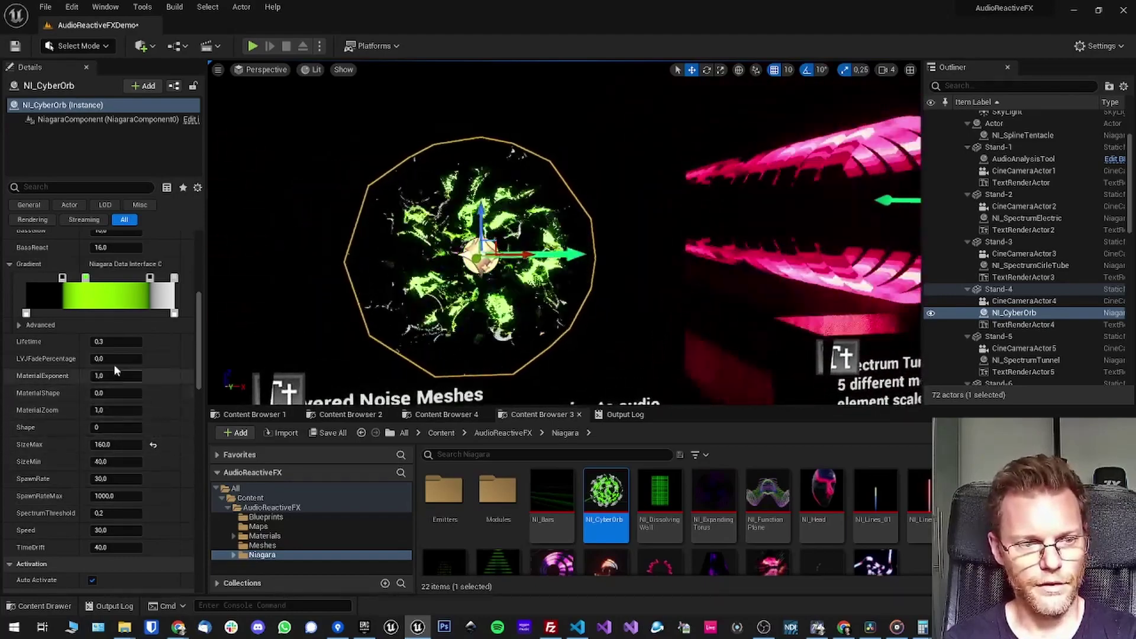
click(112, 410)
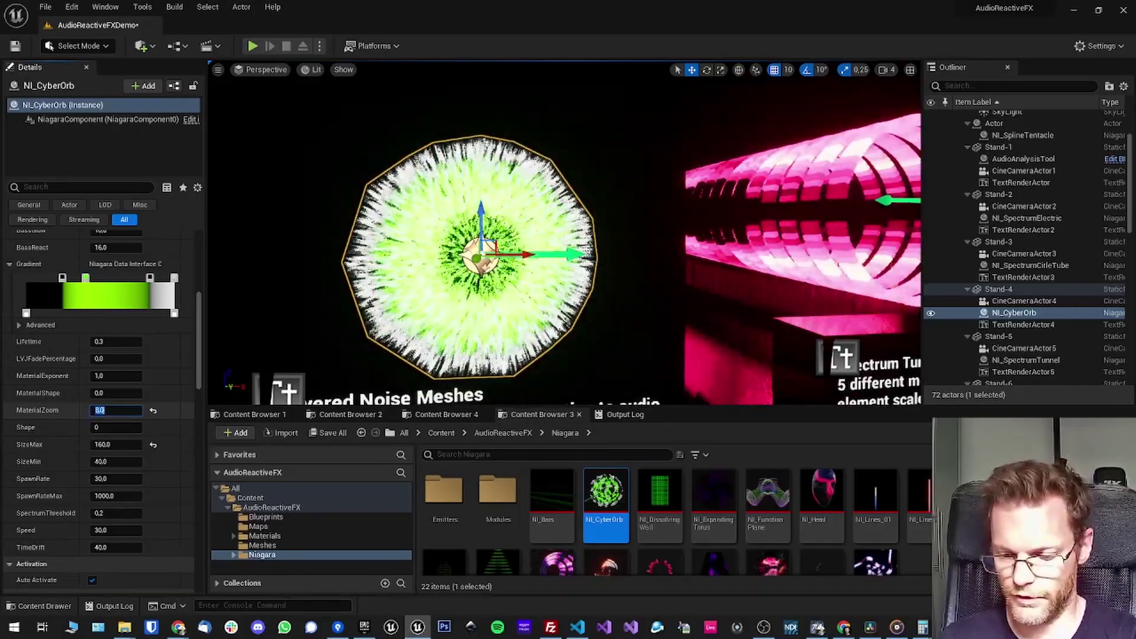
key(Return)
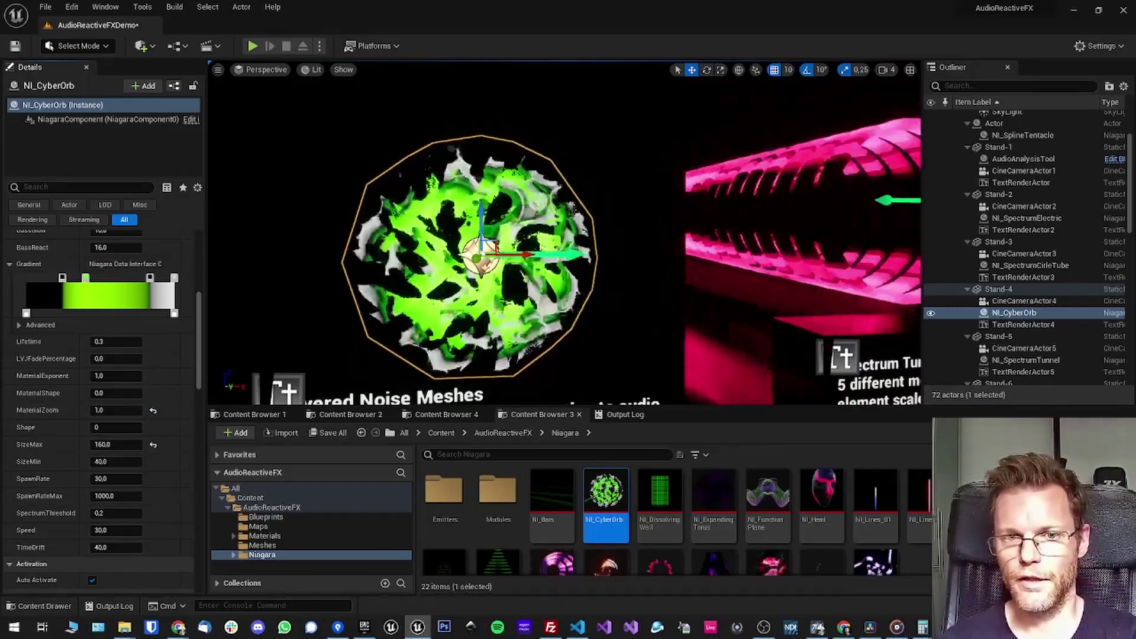
Step: Go to the Spectrum Tunnel stand, select NI_SpectrumTunnel and review its ring, glow, gradient and size parameters
key(s)
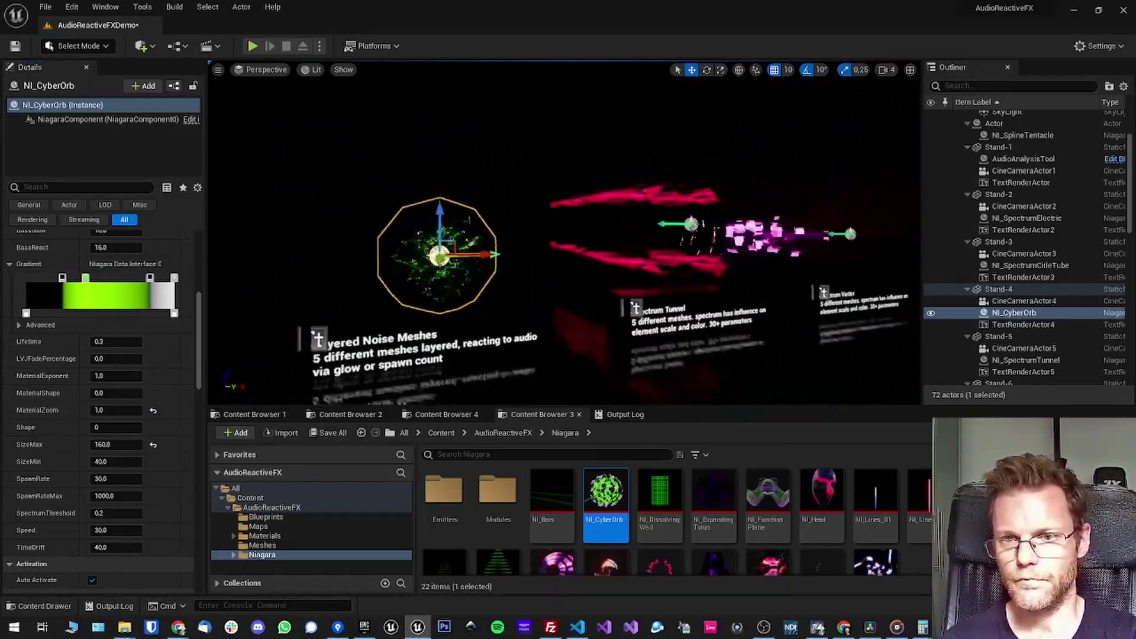
key(d)
key(w)
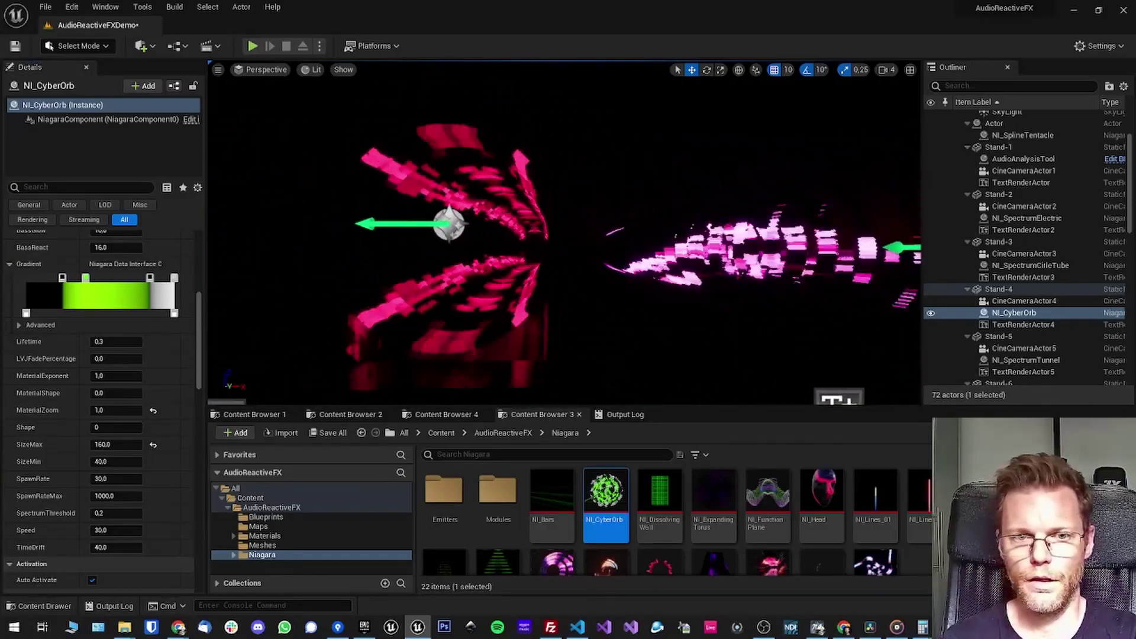
key(a)
key(w)
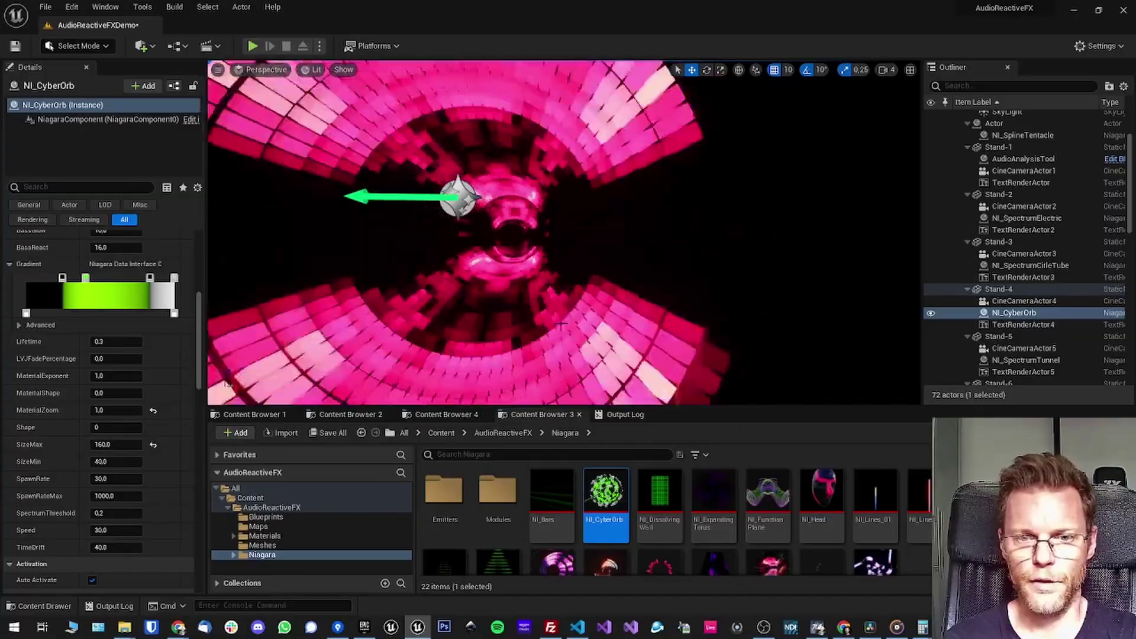
click(389, 292)
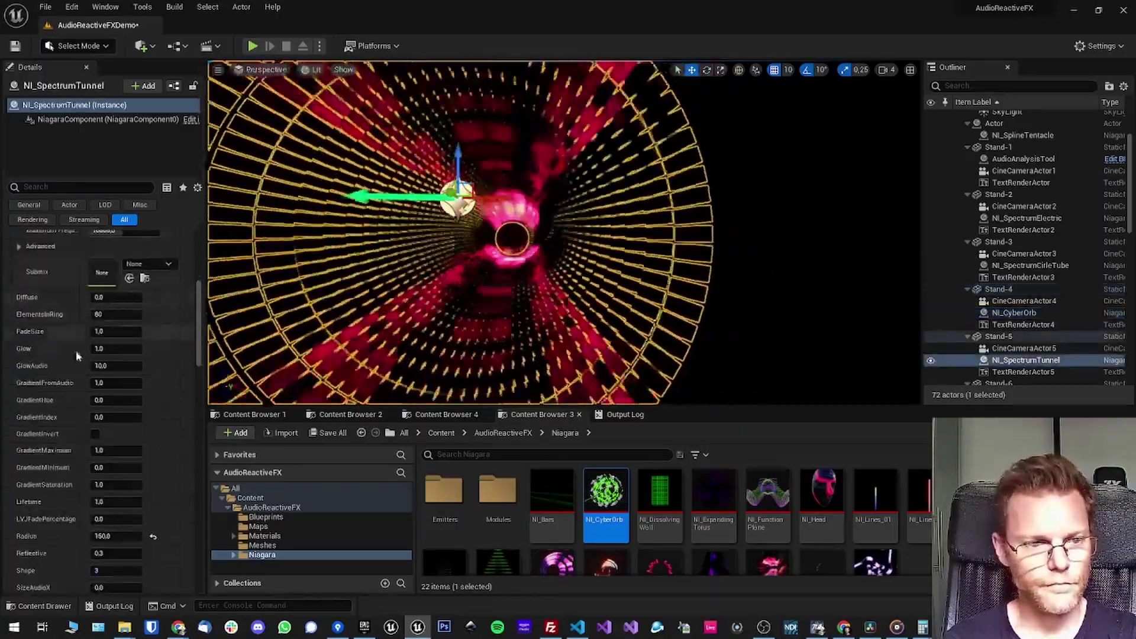
key(f)
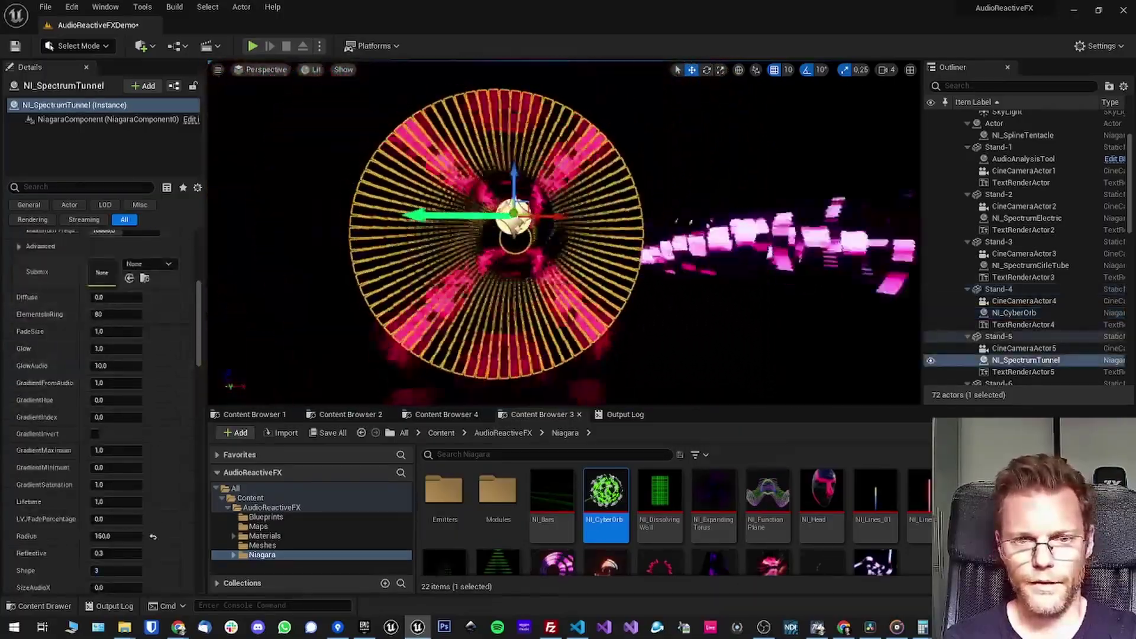
scroll(430, 270, up, 8)
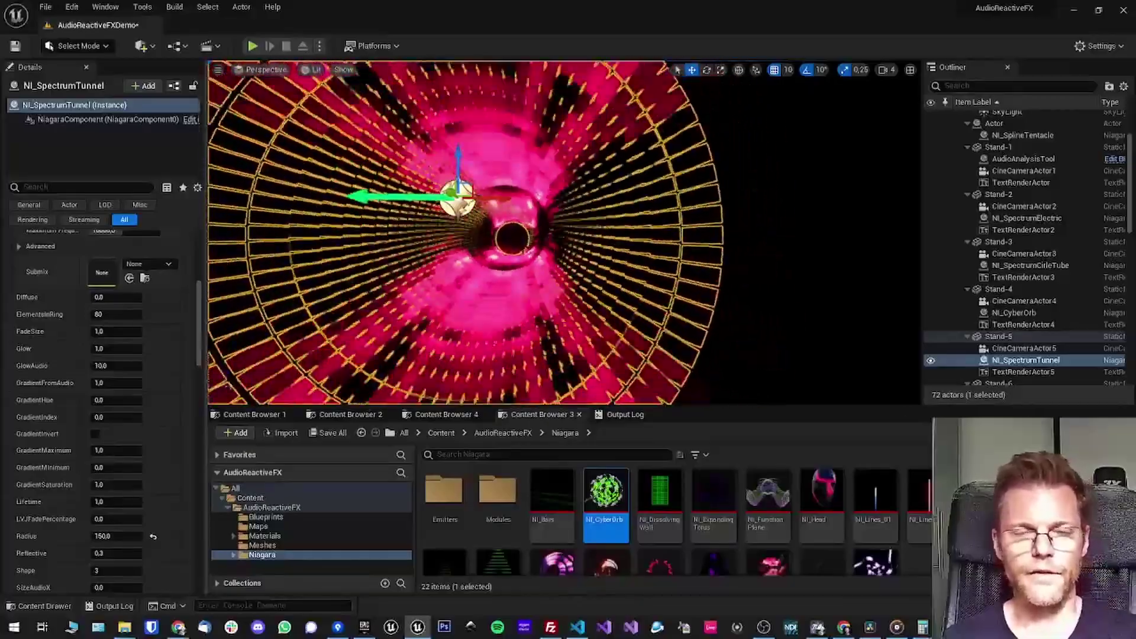
scroll(129, 349, down, 2)
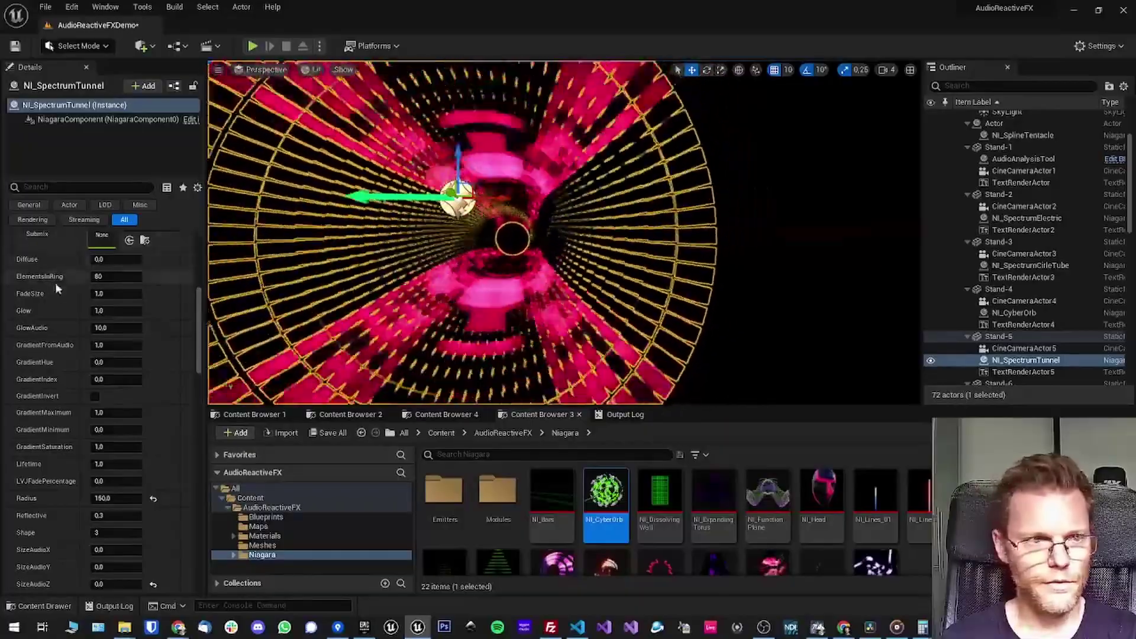
scroll(63, 402, down, 5)
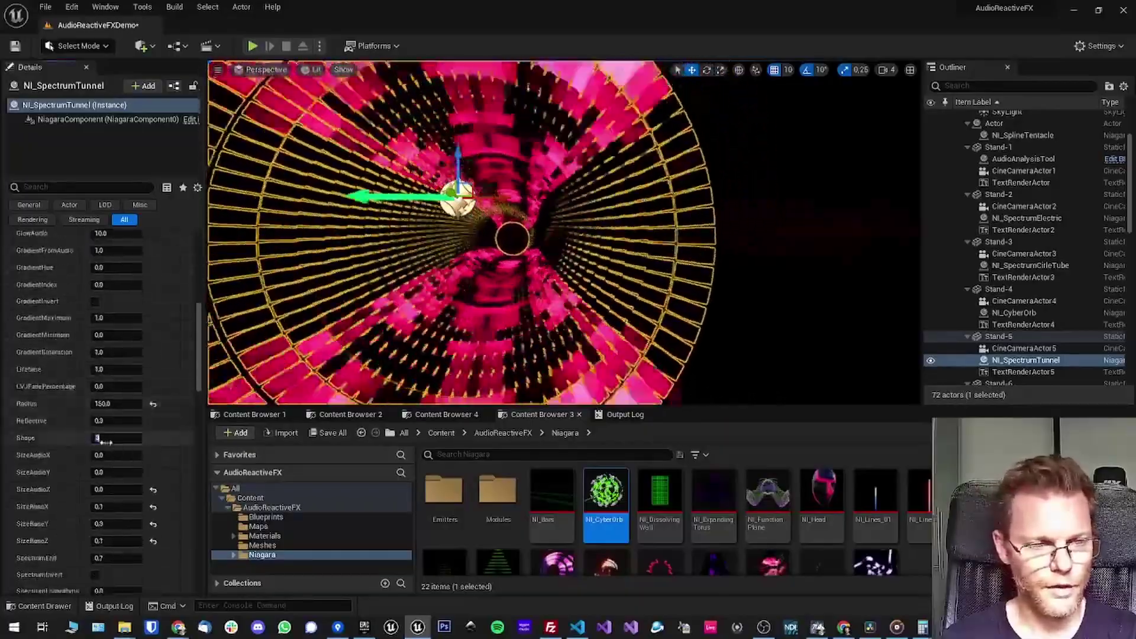
Step: Try Shape values on NI_SpectrumTunnel starting with 0, 1 and 2 to compare its element meshes, and clear the selection
drag(101, 441, 105, 442)
click(105, 439)
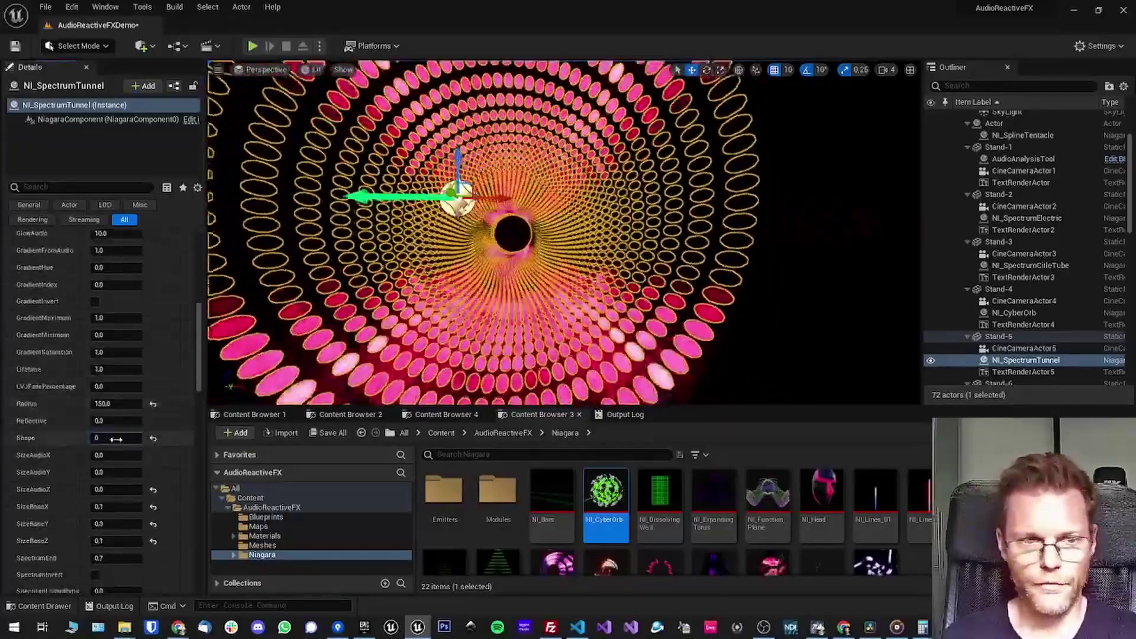
text(1)
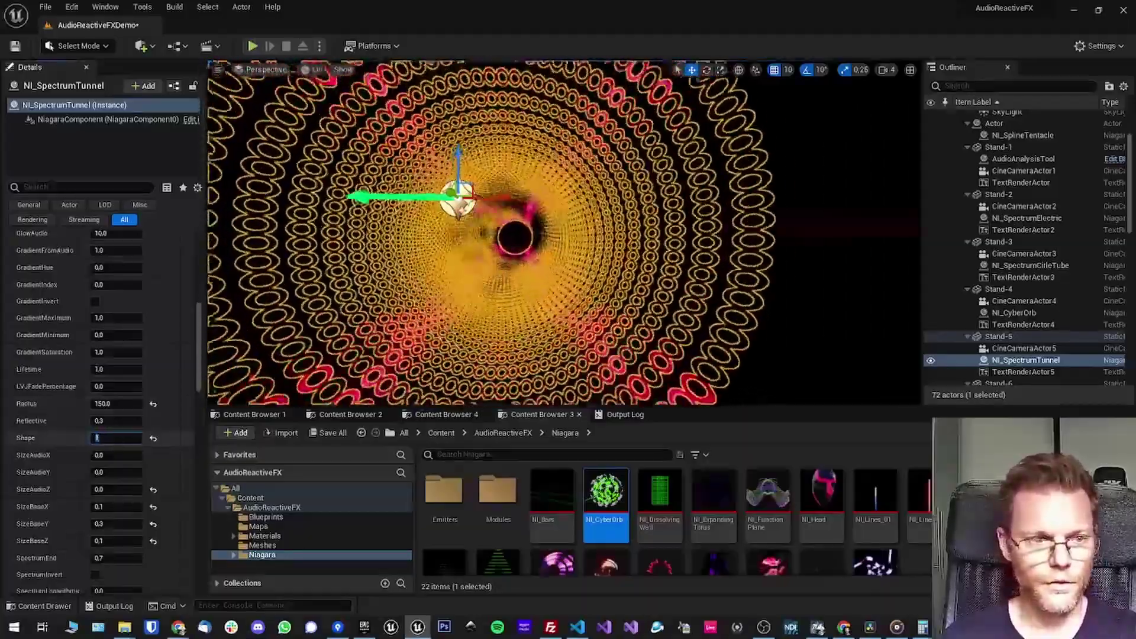
key(BackSpace)
text(2)
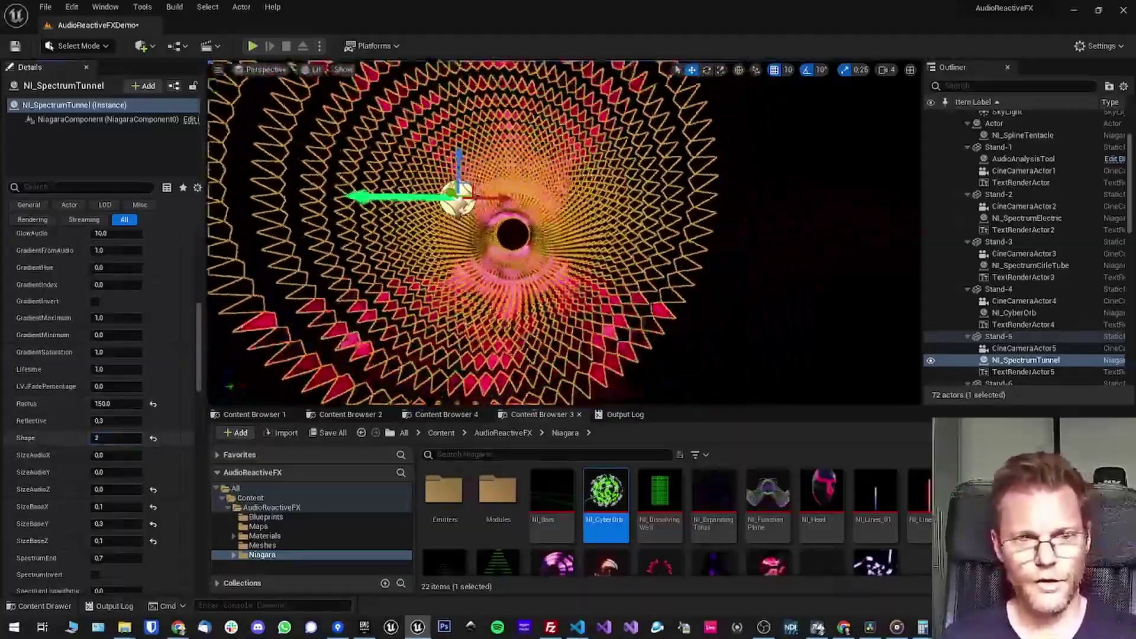
key(BackSpace)
text(1)
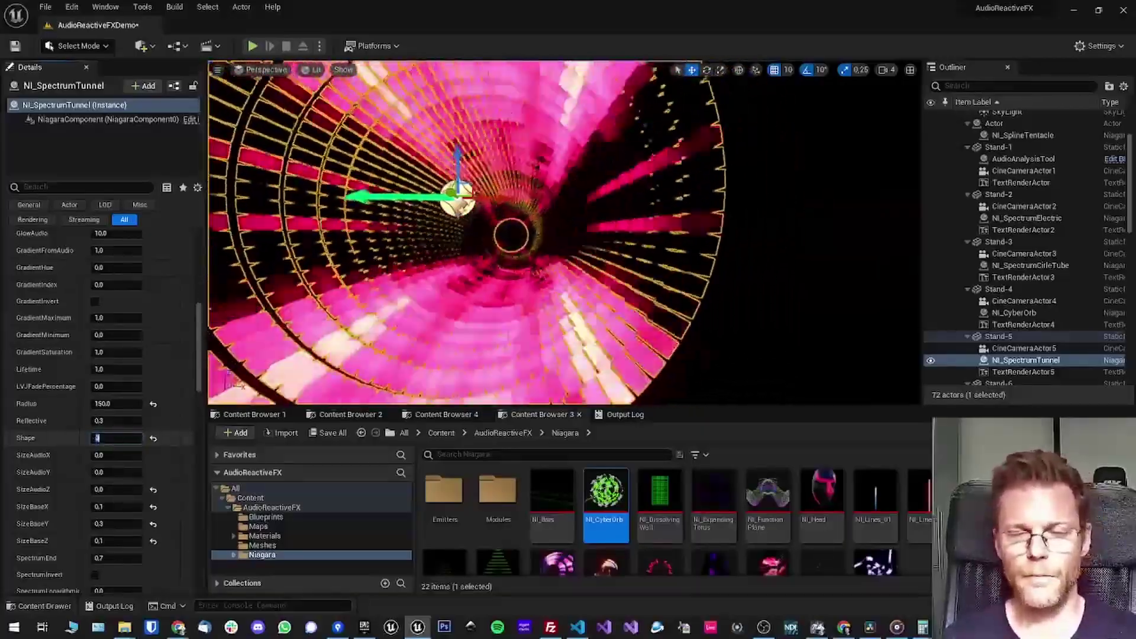
key(BackSpace)
text(2)
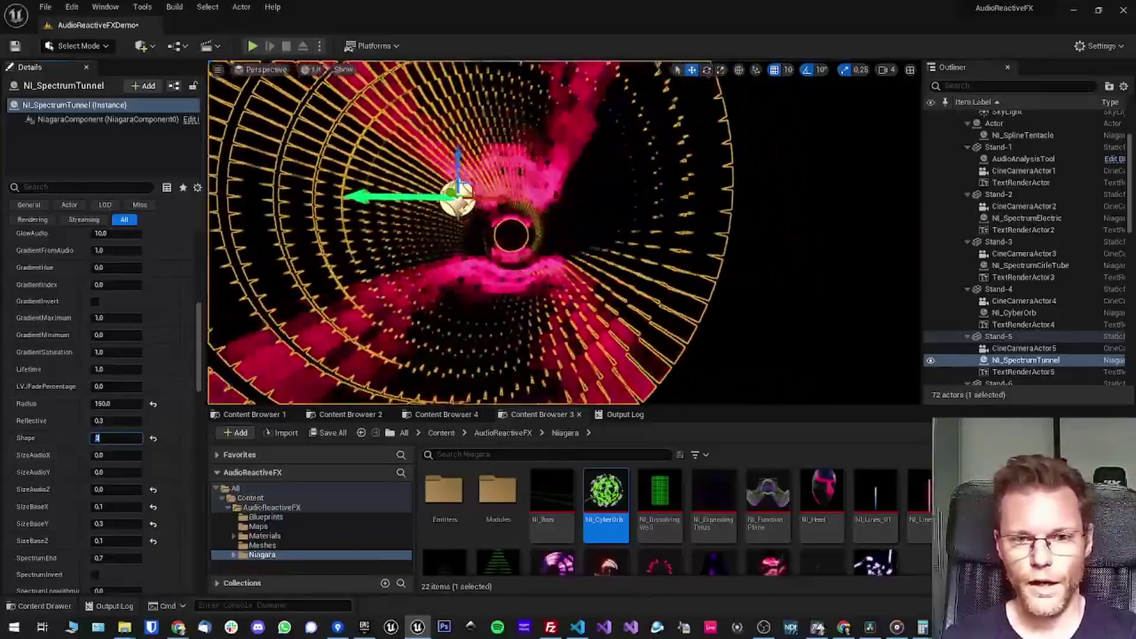
click(562, 331)
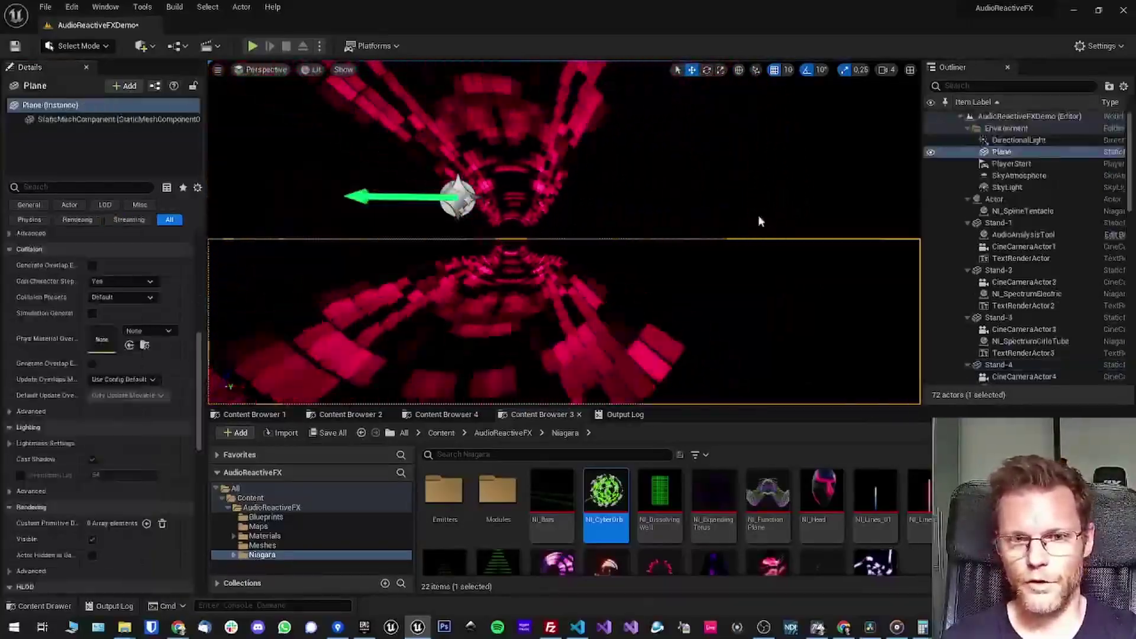
click(803, 186)
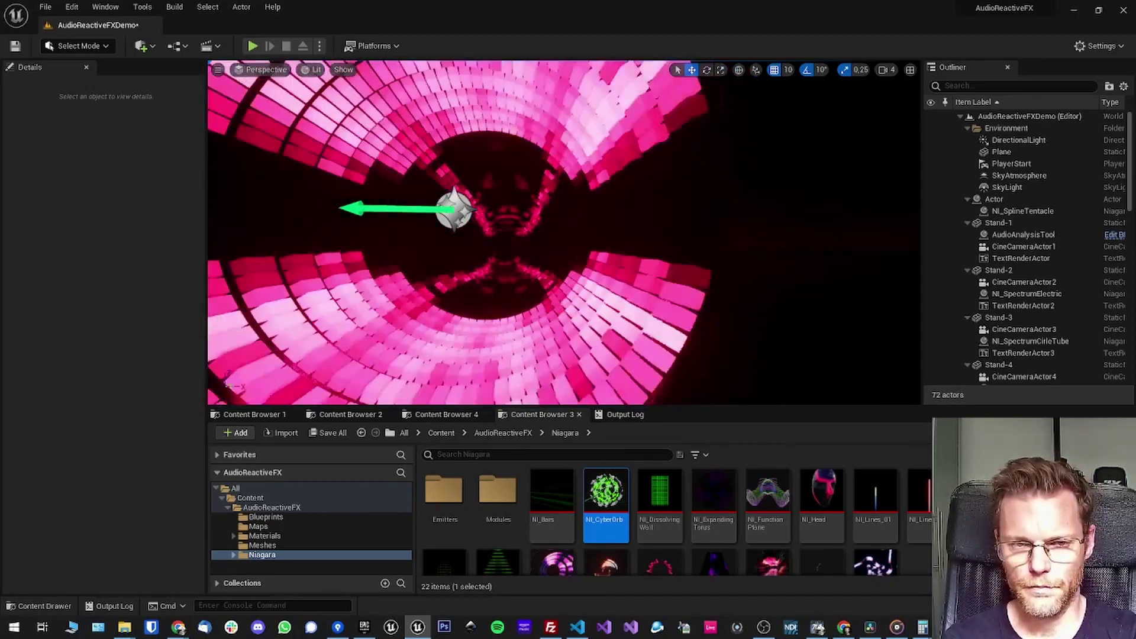
Step: Move on to the Spectrum Vortex stand and view its effect up close
key(d)
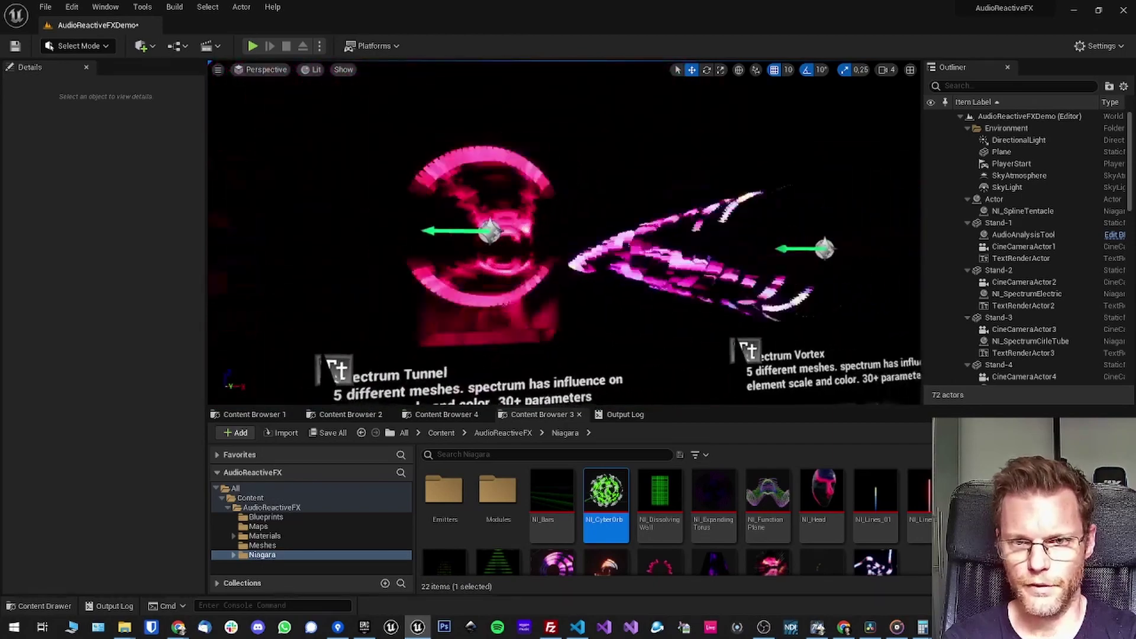
key(w)
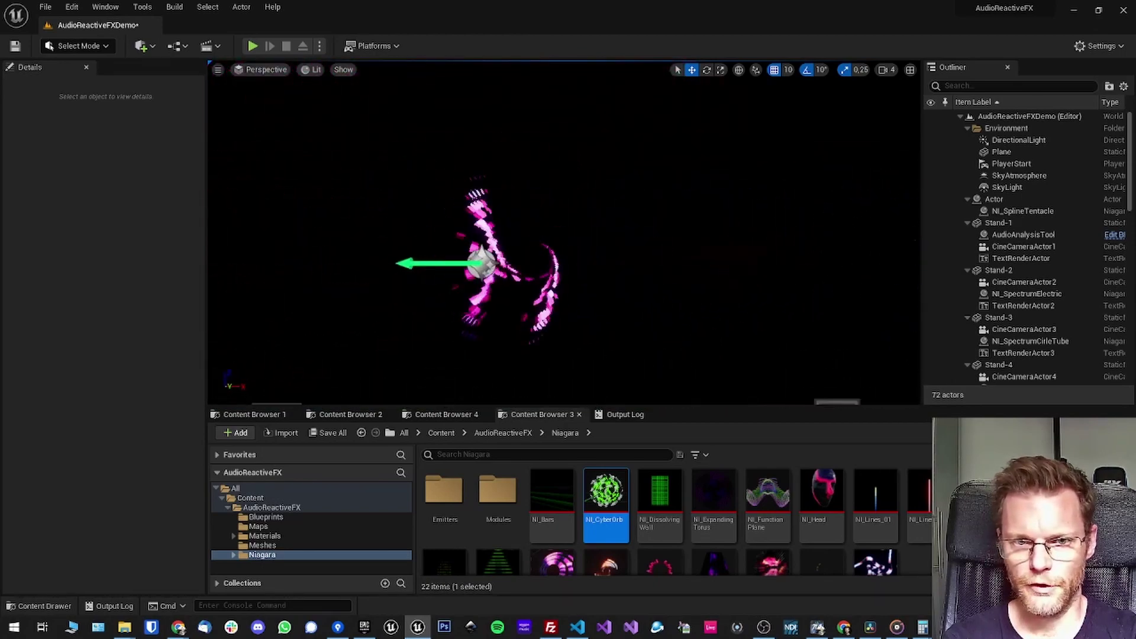
key(w)
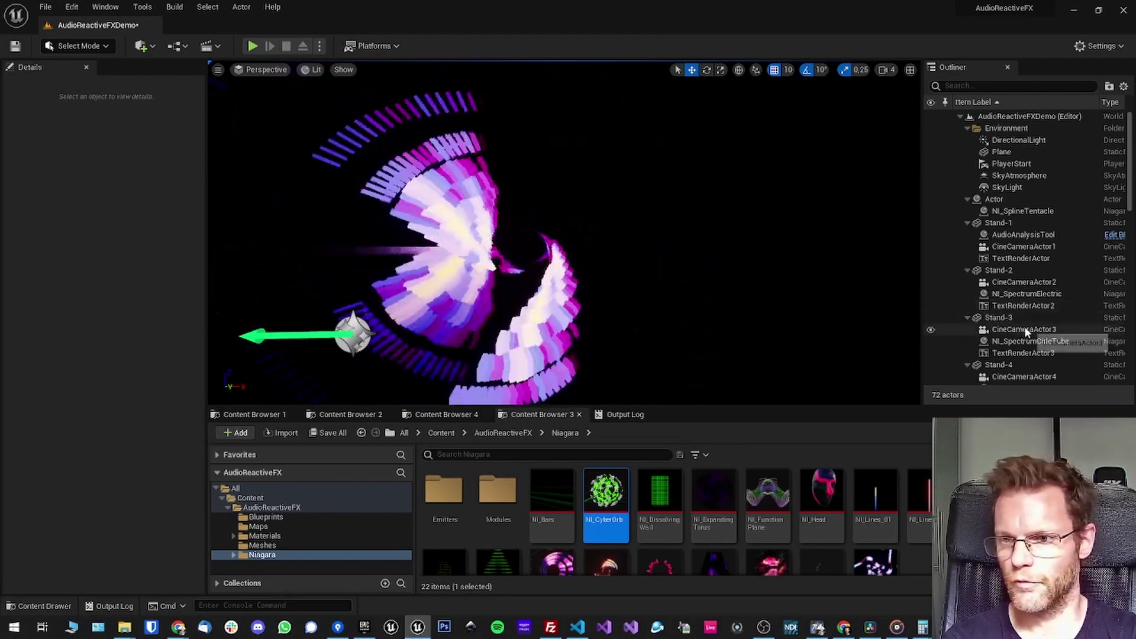
Step: Select NI_SpectrumFlow under Stand-6 and review its gradient, particle, size and spectrum parameters
scroll(1034, 348, down, 3)
scroll(1035, 322, down, 6)
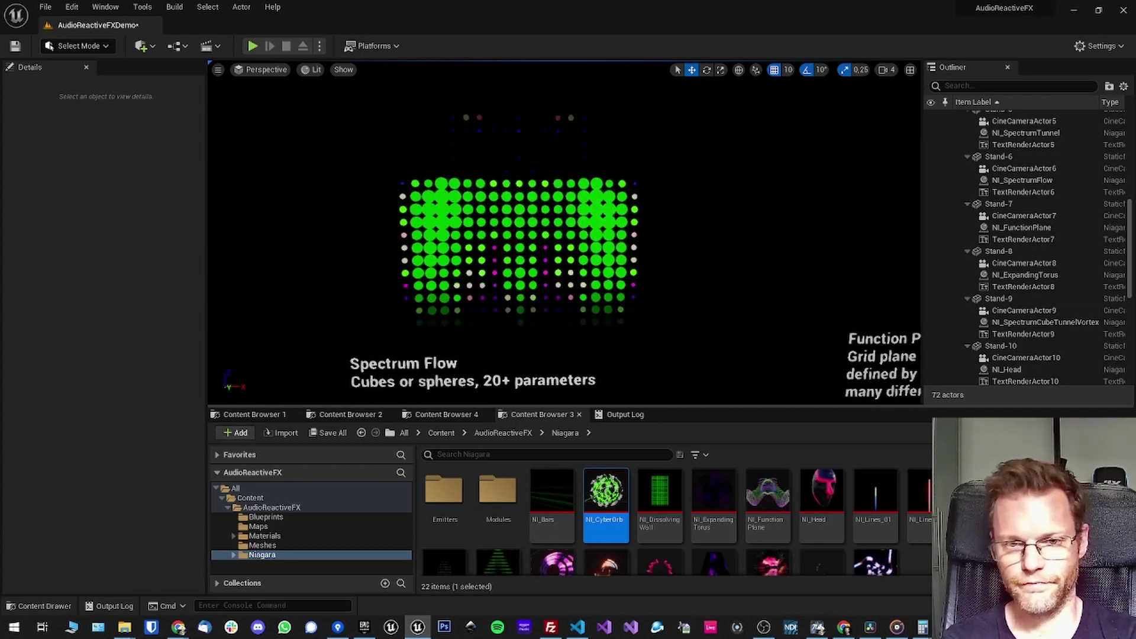
click(1022, 180)
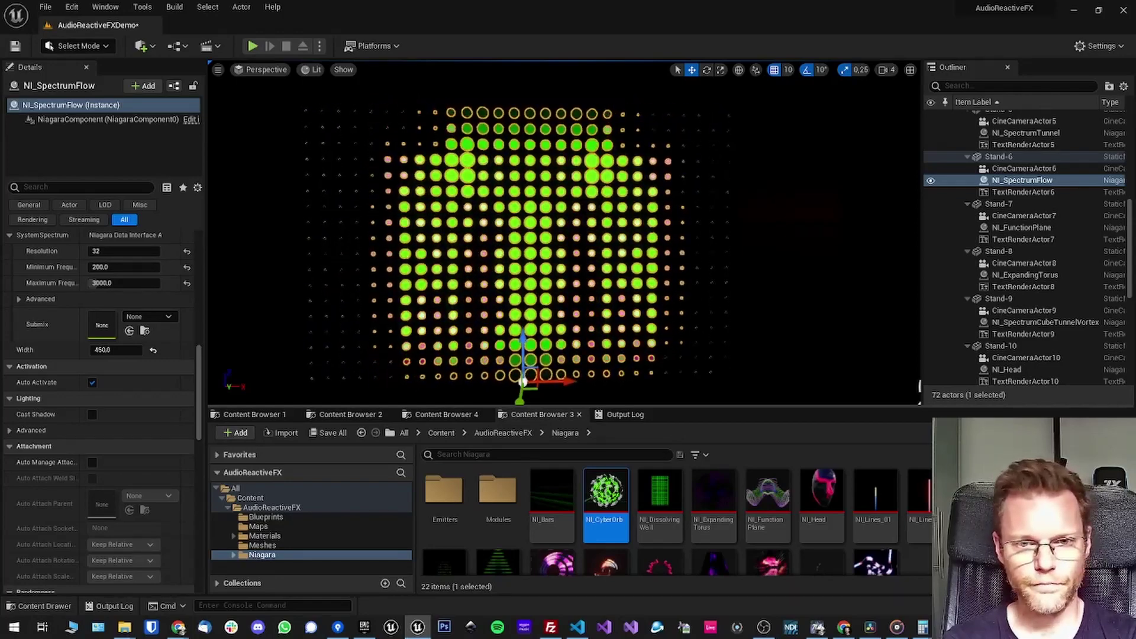
scroll(133, 478, up, 5)
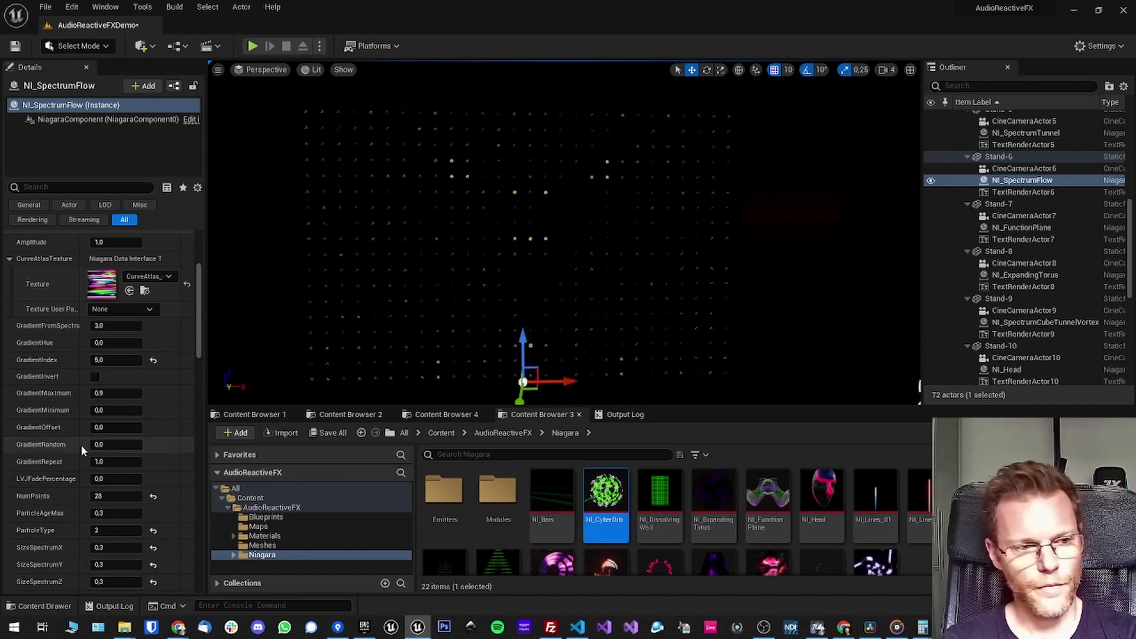
scroll(80, 446, down, 3)
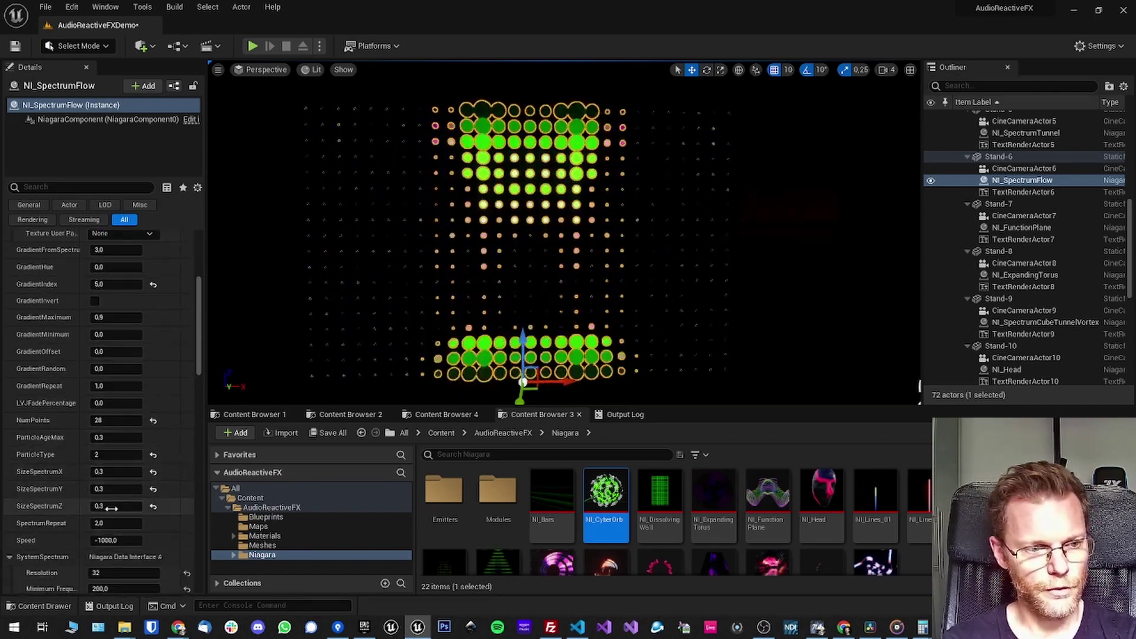
scroll(92, 428, down, 4)
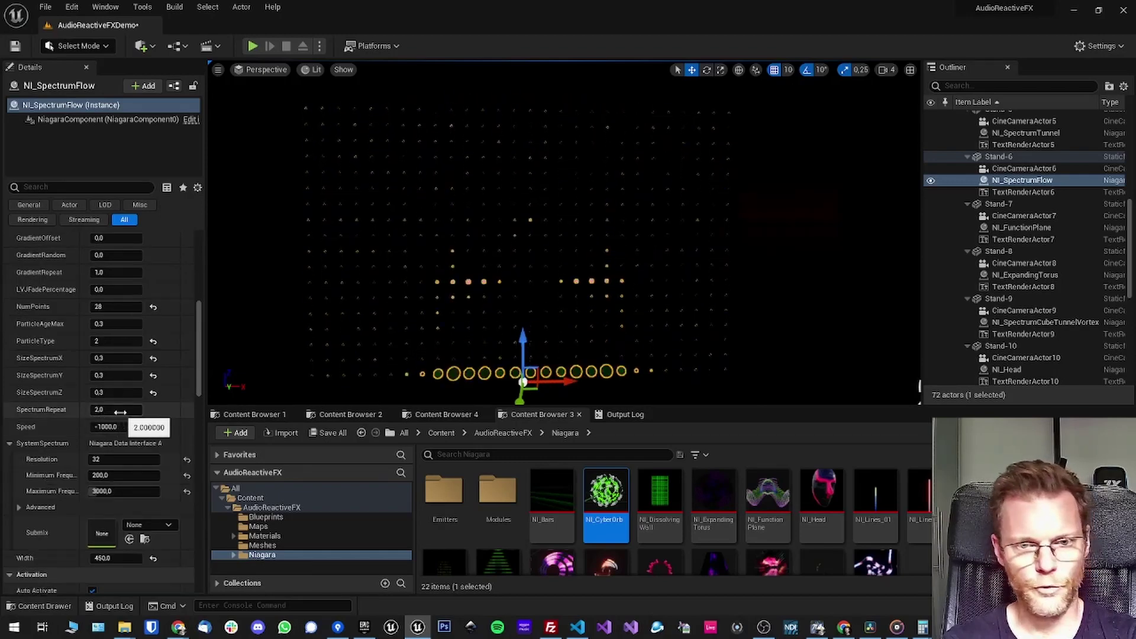
Step: Try SpectrumRepeat values 1, 4 and 8 on NI_SpectrumFlow to compare the patterns, and set it back to 2
click(120, 410)
text(1)
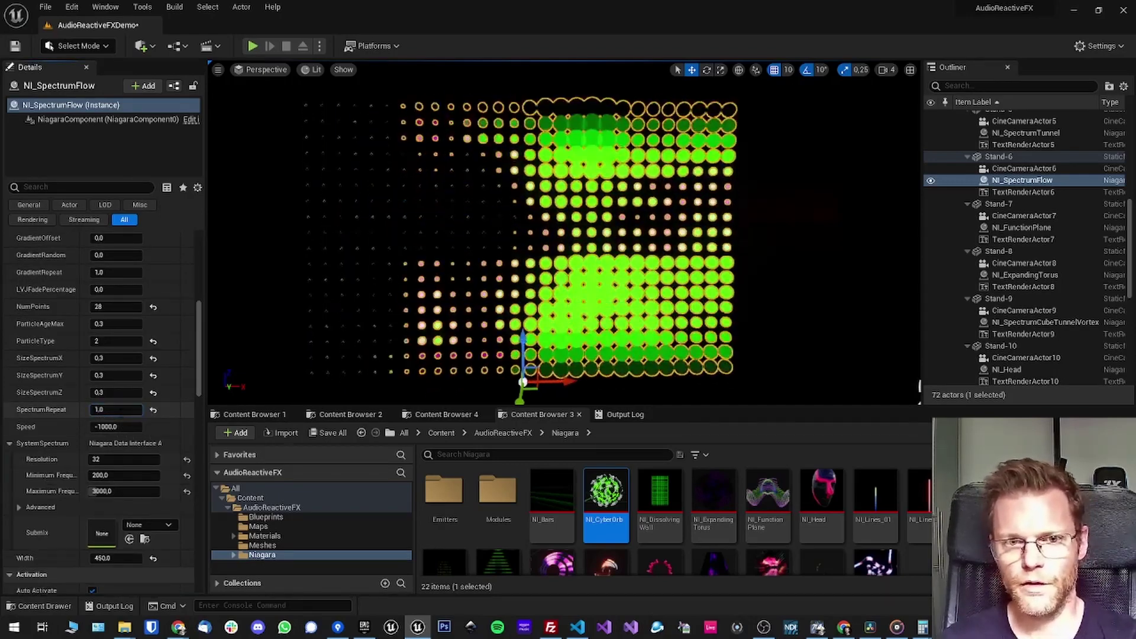
key(Return)
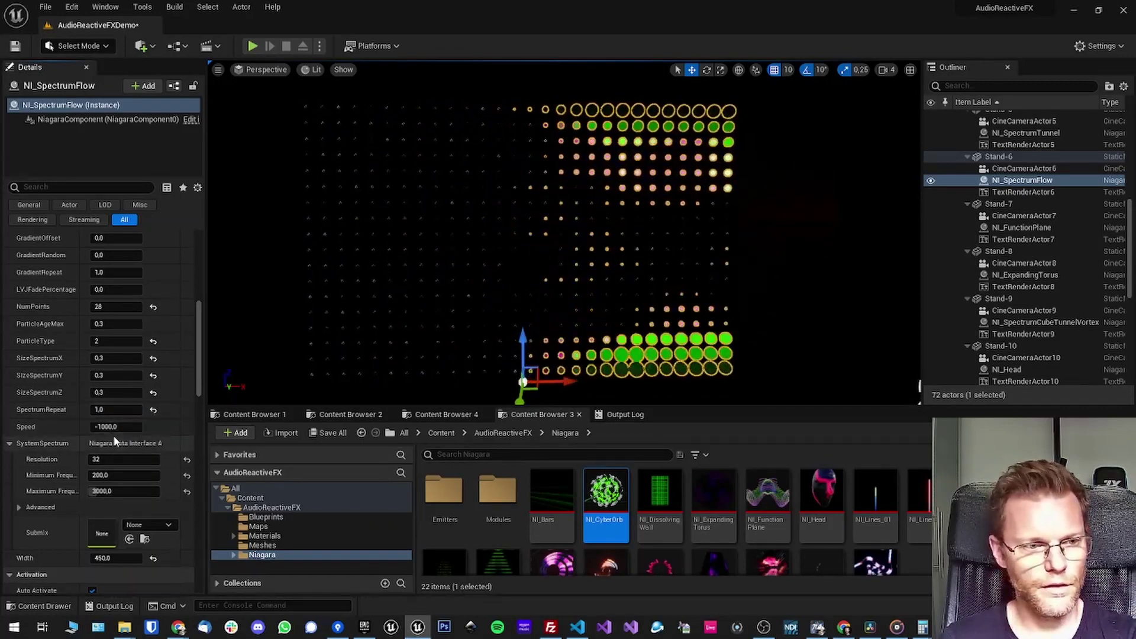
click(117, 409)
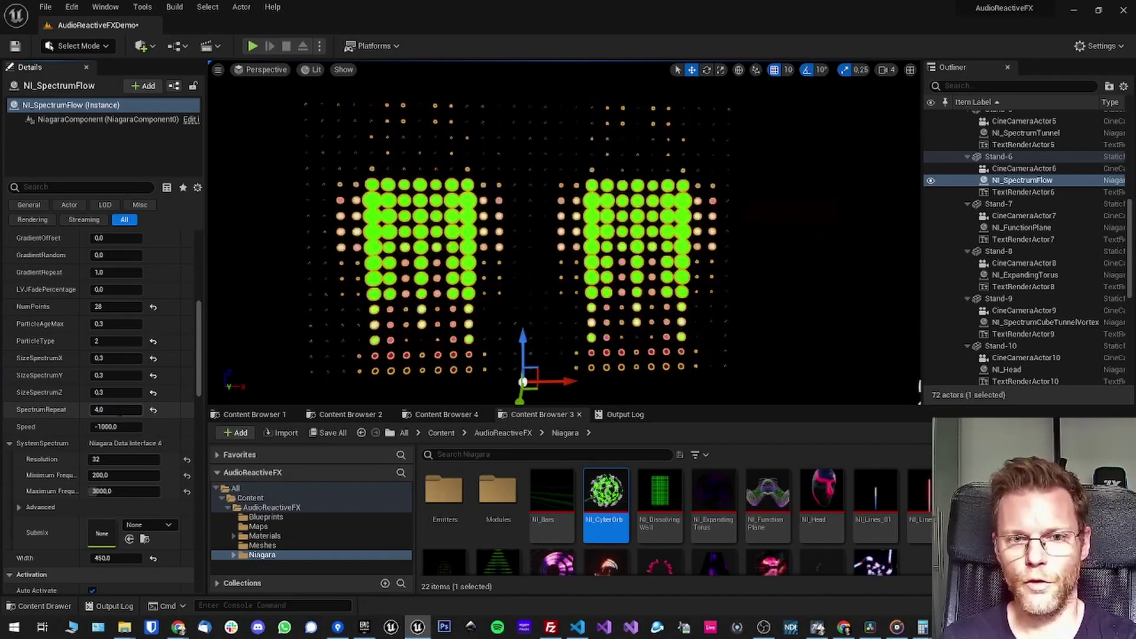
click(116, 409)
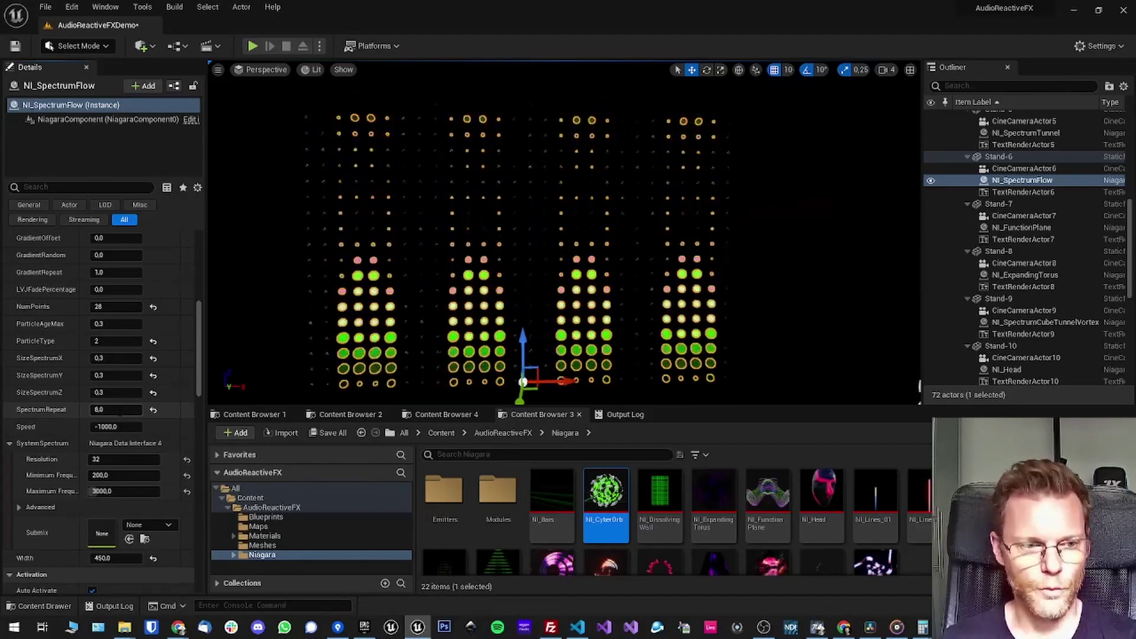
click(119, 410)
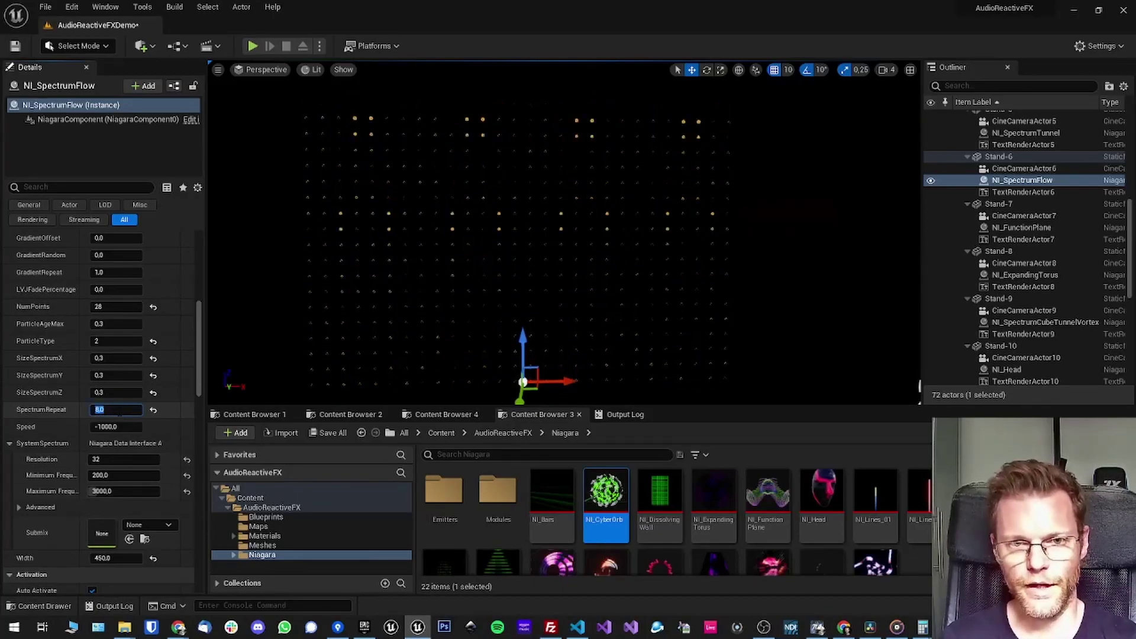
text(2)
key(Return)
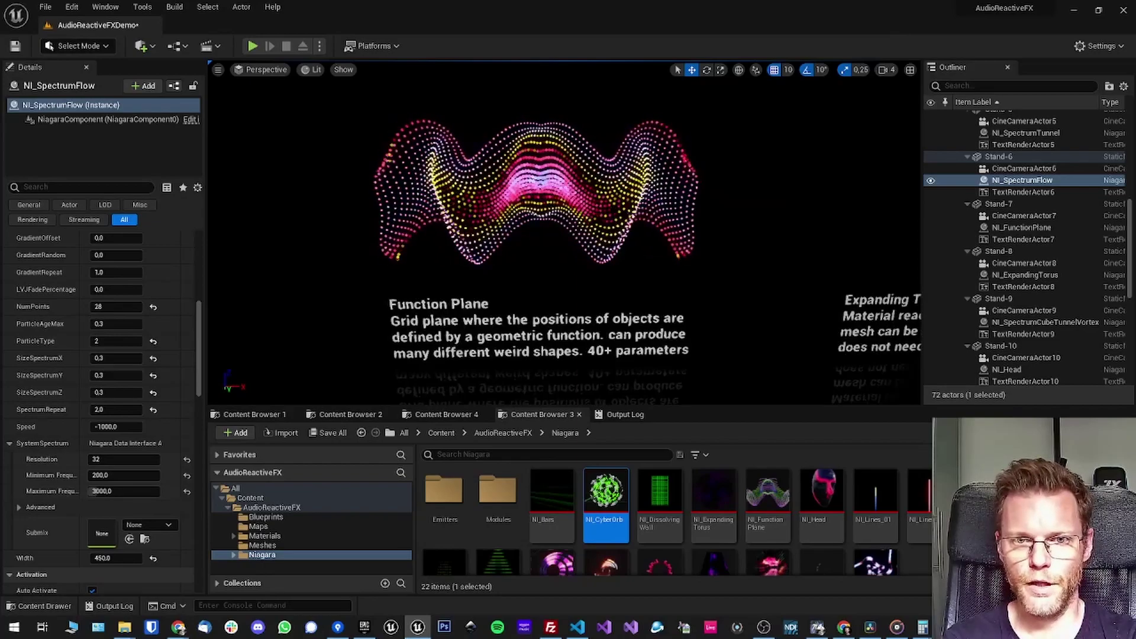
Step: Select NI_FunctionPlane under Stand-7 and review its glow, gradient, layer and shape parameters
click(998, 204)
click(999, 229)
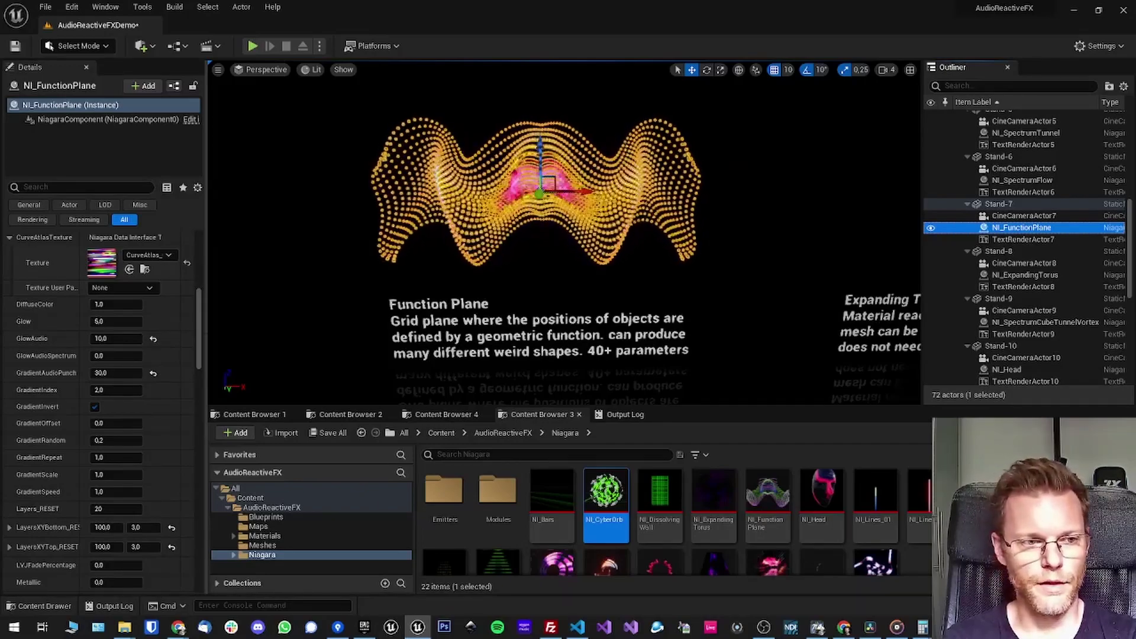
scroll(202, 353, down, 5)
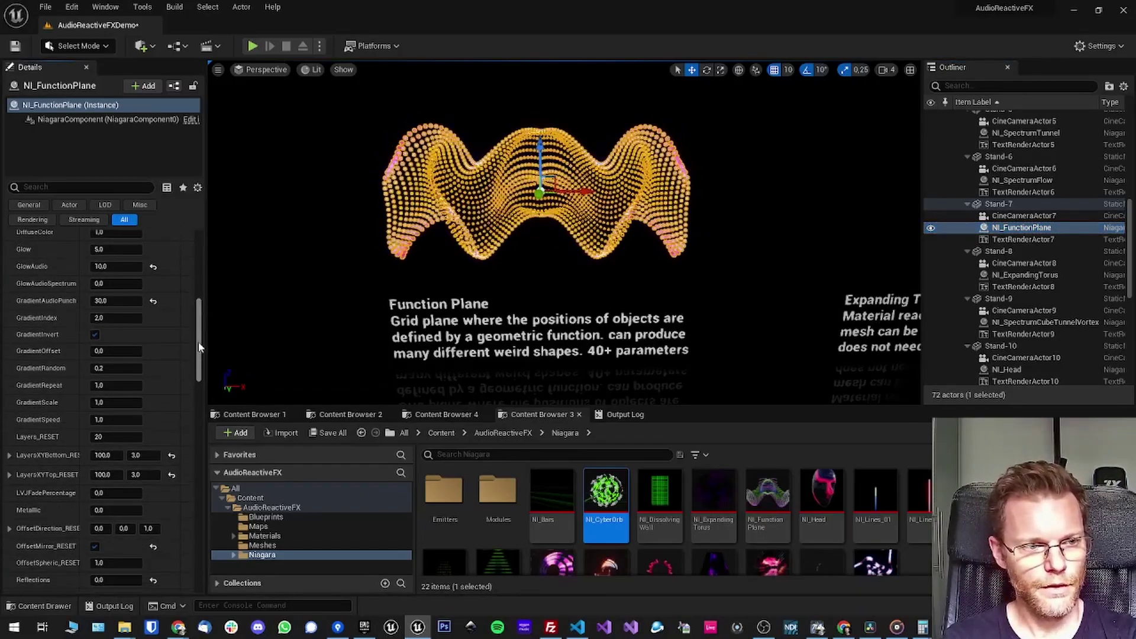
scroll(202, 354, down, 3)
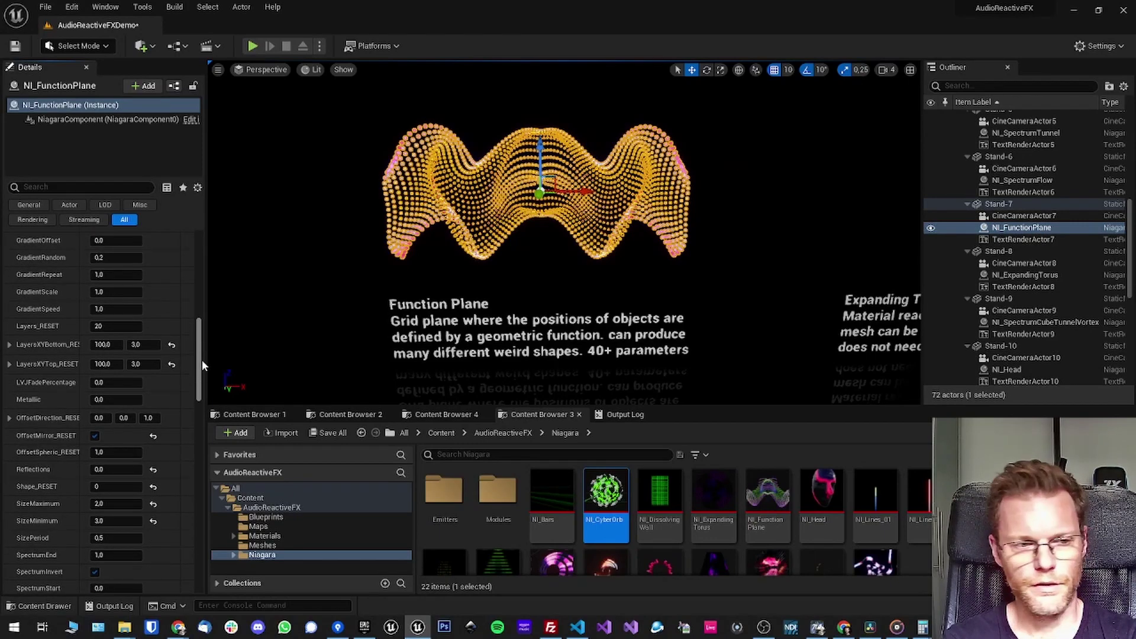
scroll(202, 362, down, 1)
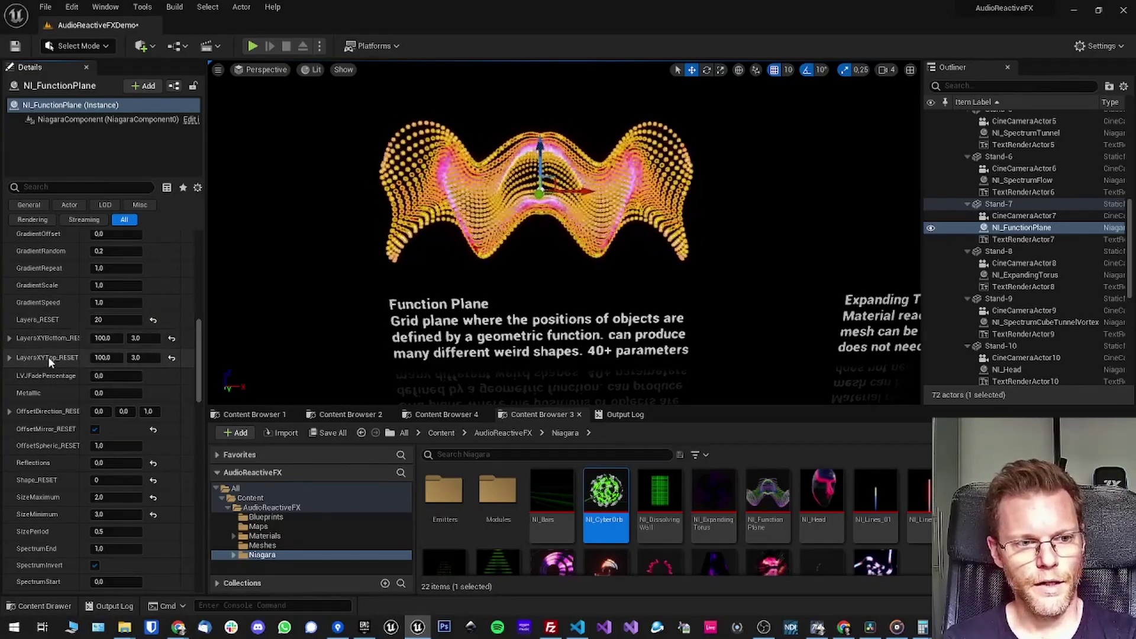
Step: Try LayersXYBottom_RESET values of 200 and 20 on NI_FunctionPlane, and restore them to 100 and 3
click(171, 338)
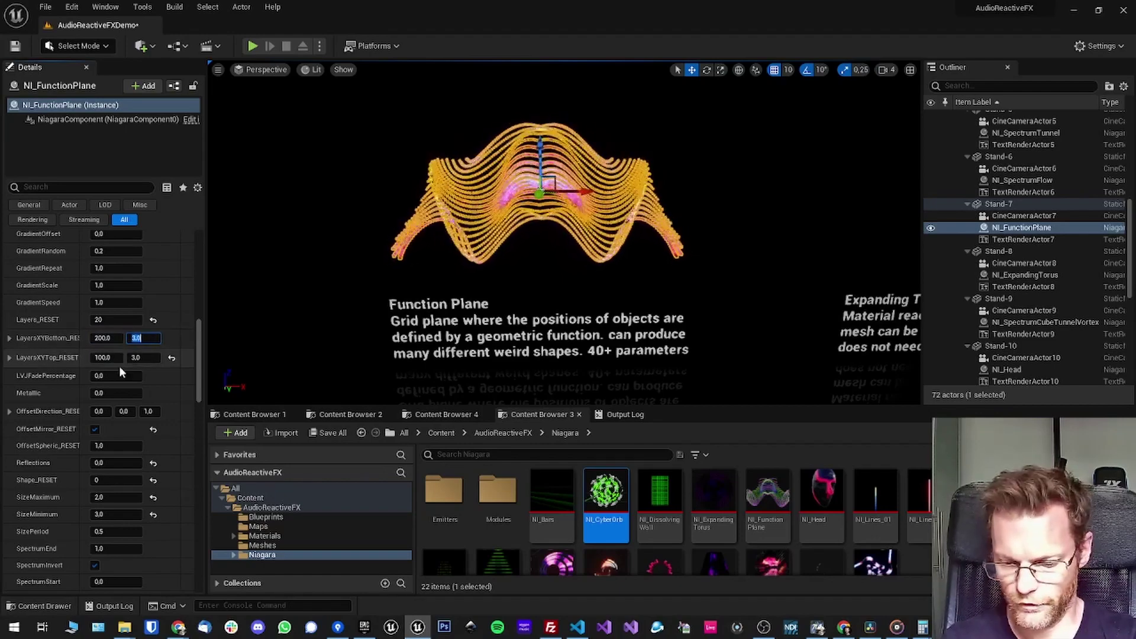
text(0)
key(Return)
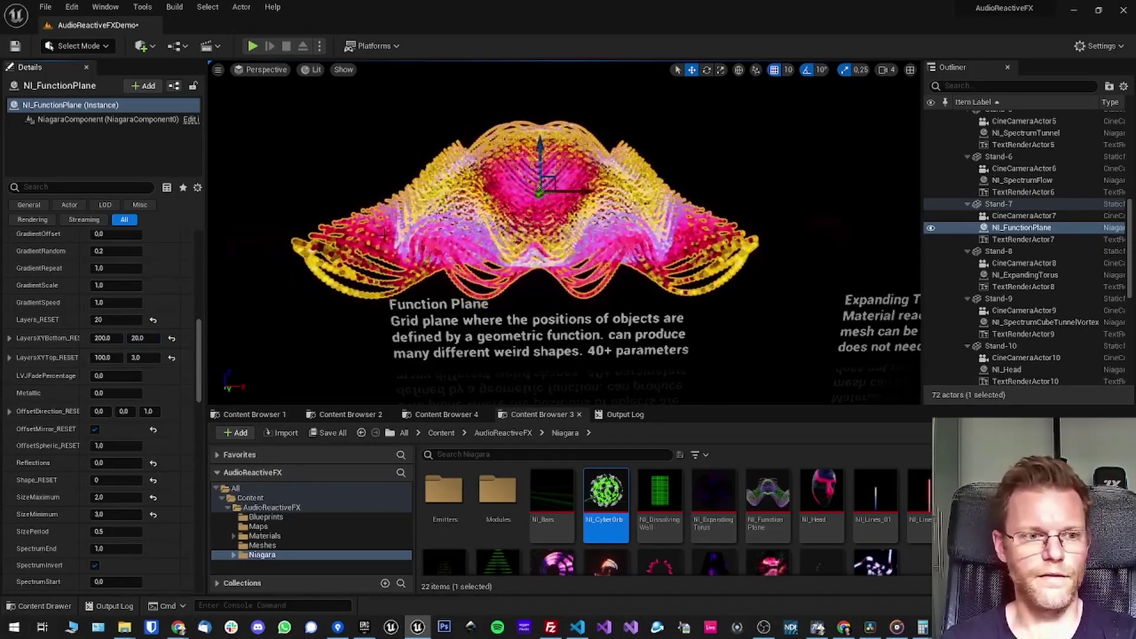
click(172, 339)
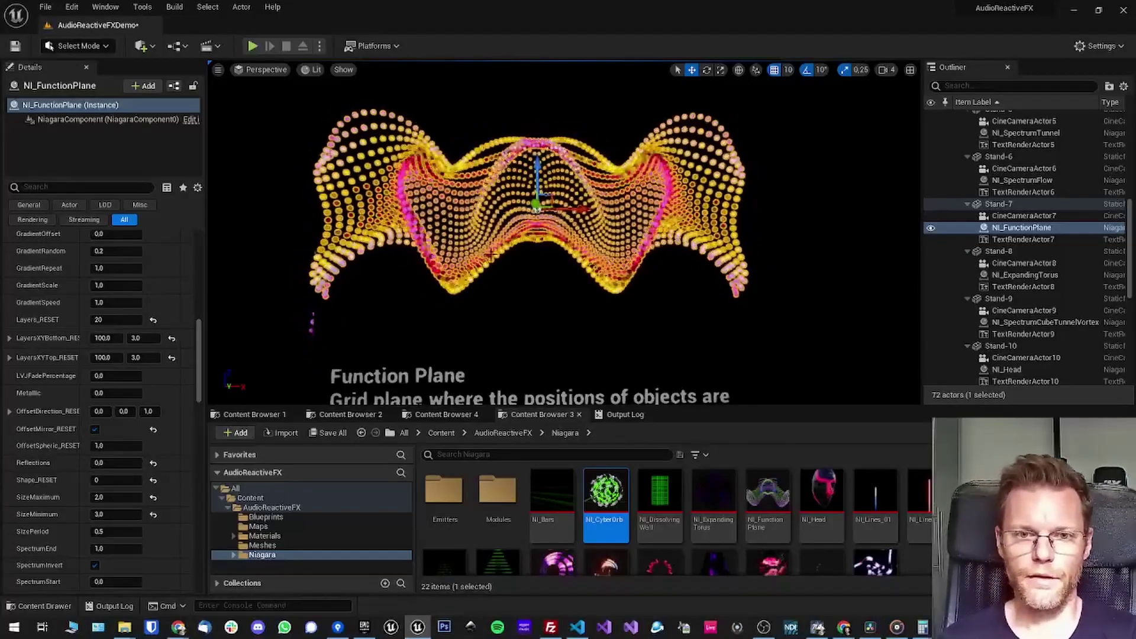
Step: Review the remaining offset, size, spectrum and wave parameters of NI_FunctionPlane
scroll(102, 367, down, 6)
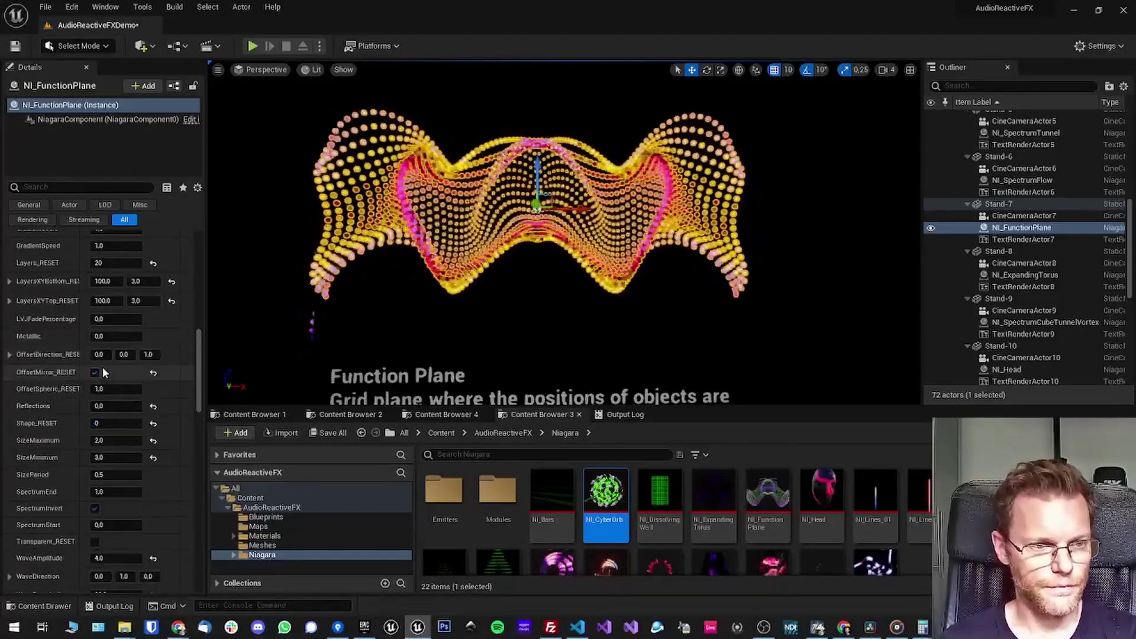
scroll(102, 367, down, 3)
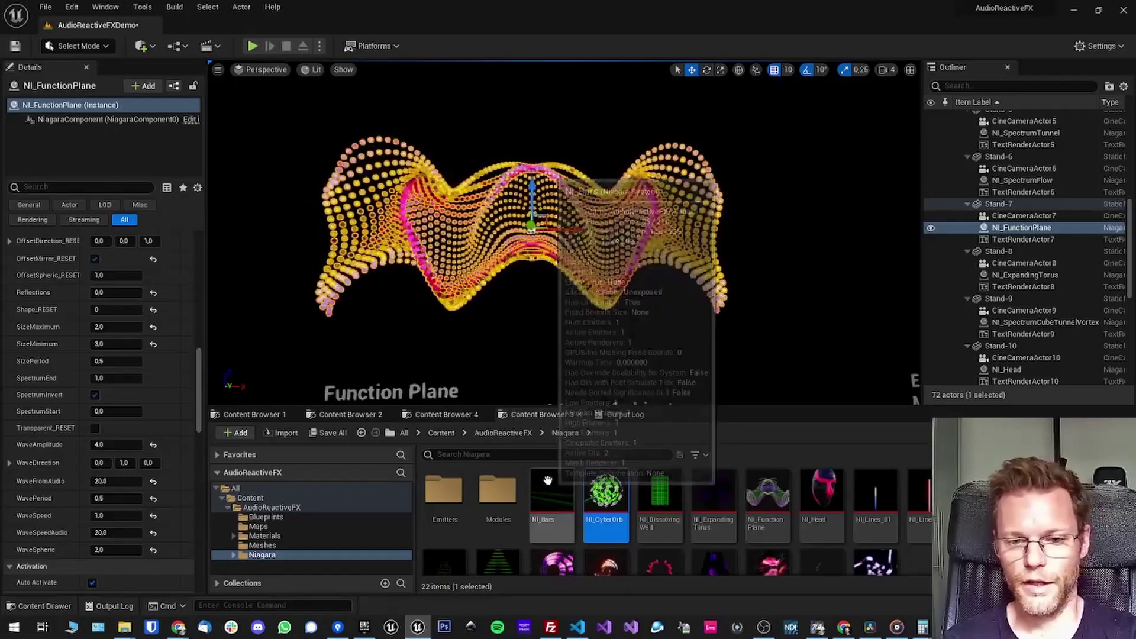
Step: Open the NI_FunctionPlane system from the Niagara folder and view its Dynamic Material Parameters module
scroll(776, 486, down, 1)
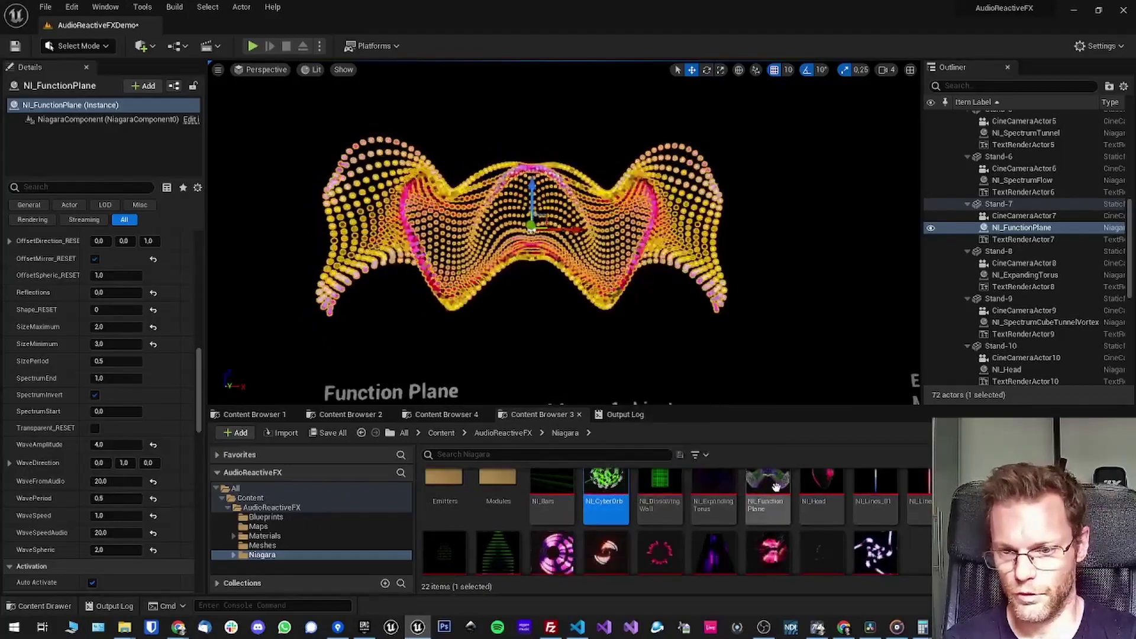
double_click(769, 491)
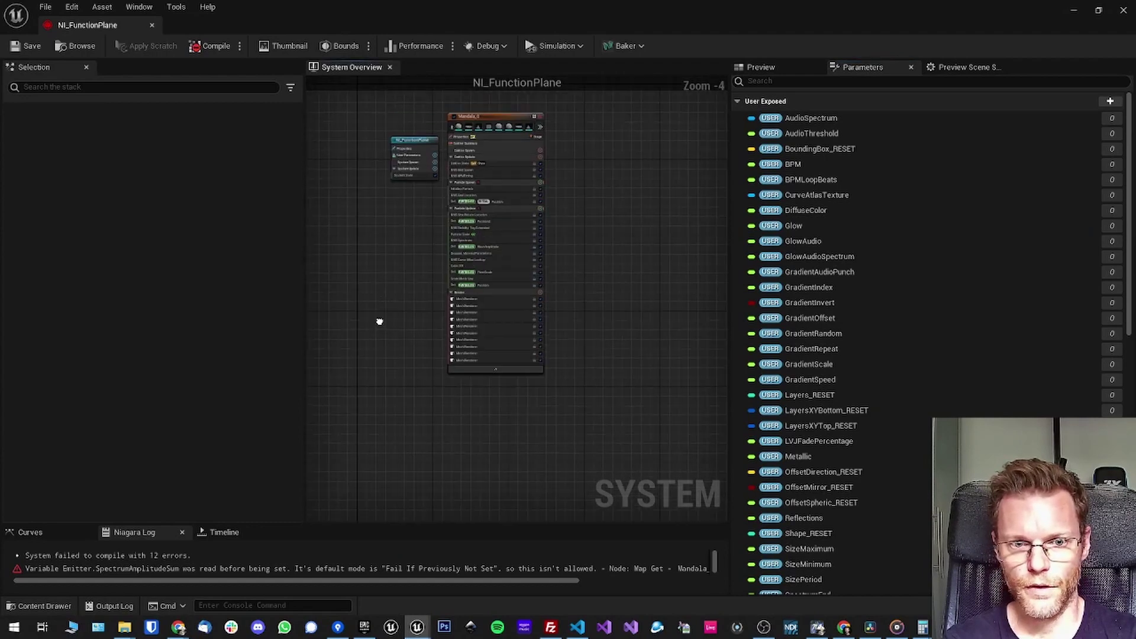
scroll(410, 370, up, 3)
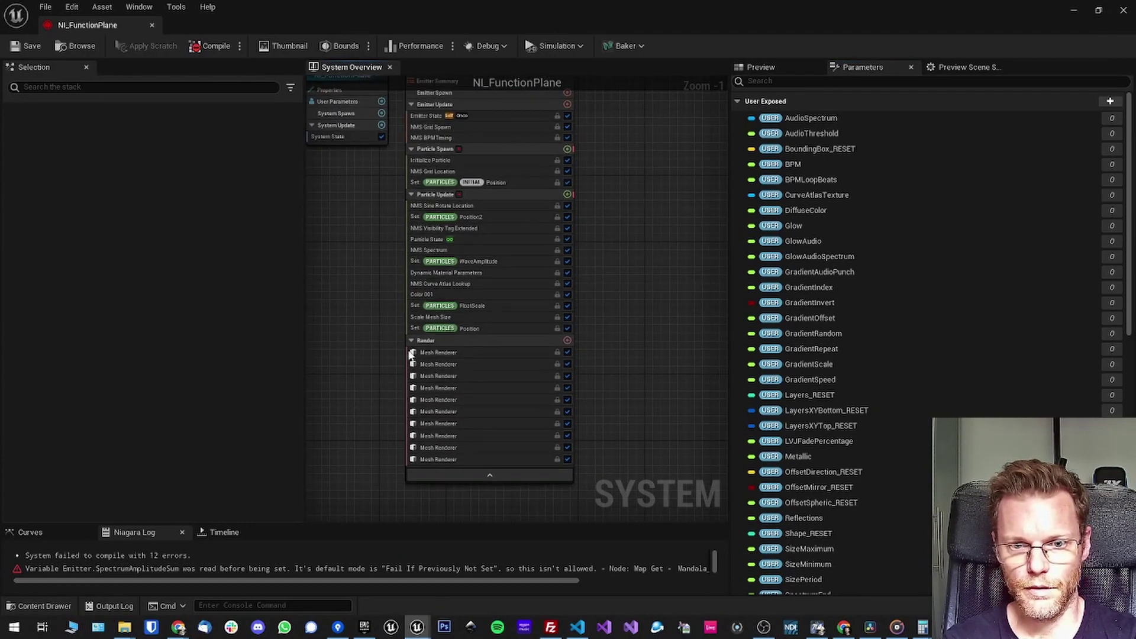
click(475, 274)
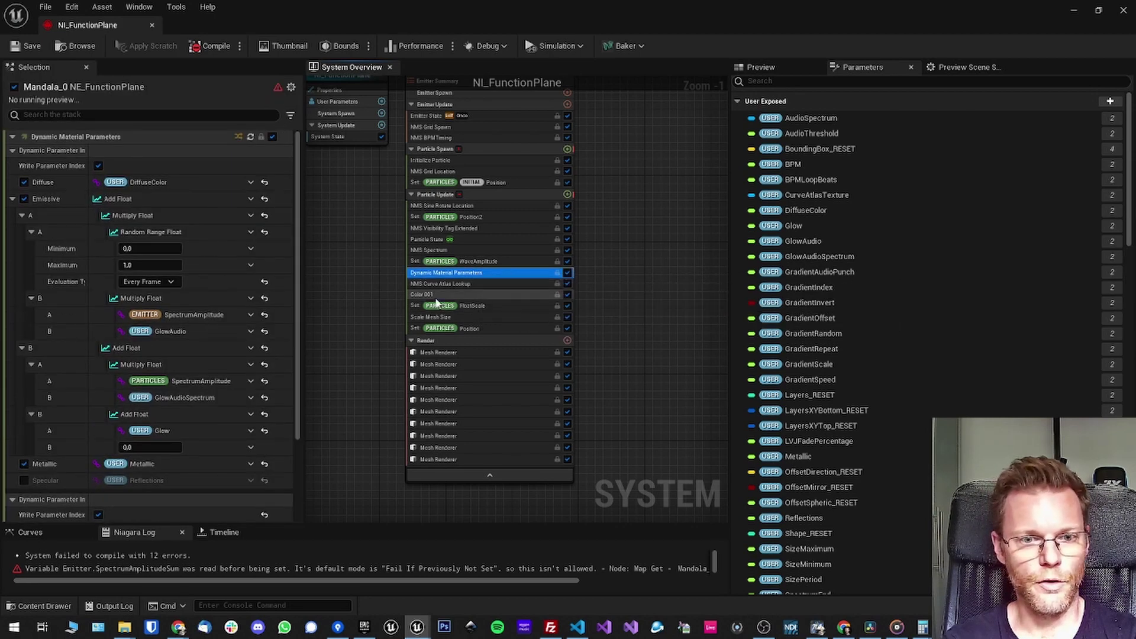
Step: Open the second Mesh Renderer's override material MI_SolidColor_CC, and open its parent material M_SimpleColorWFresnel
click(440, 364)
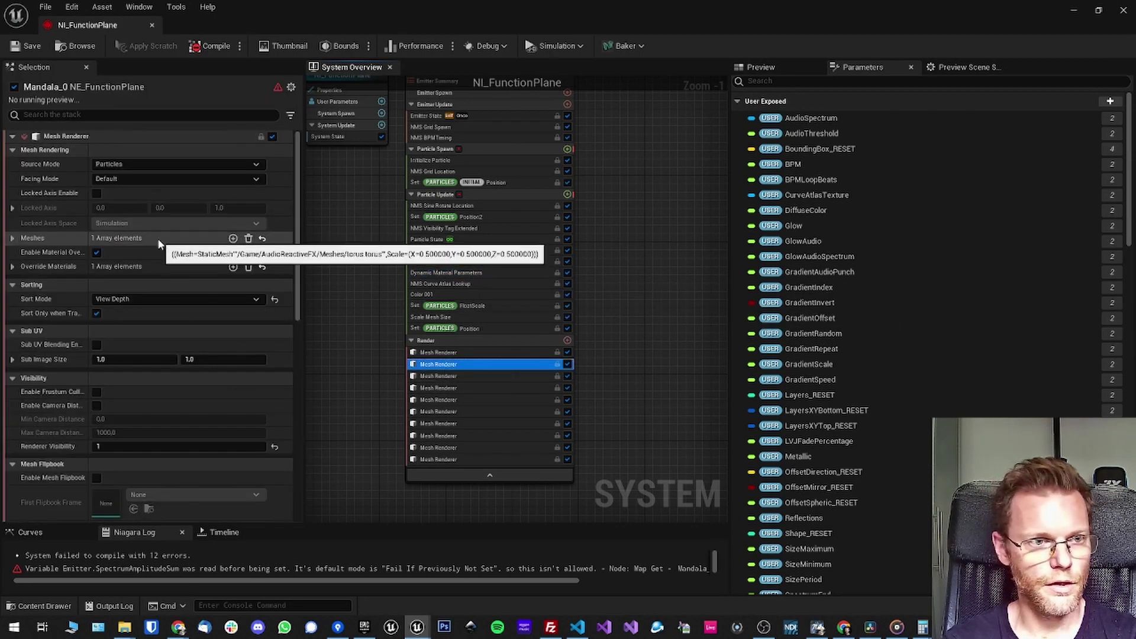
scroll(158, 238, down, 2)
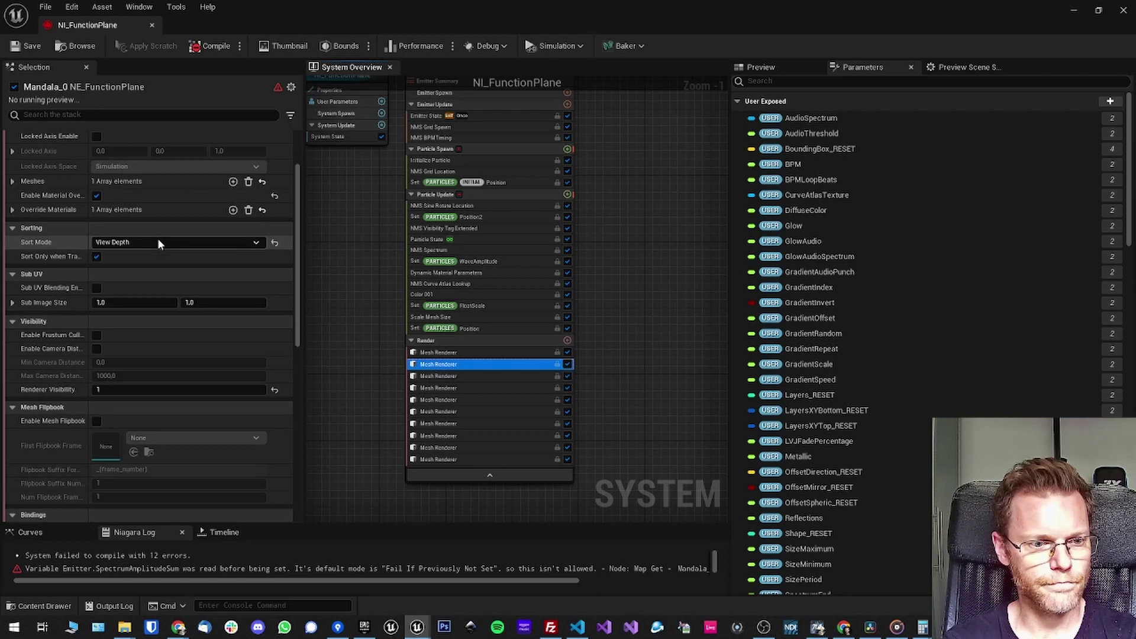
scroll(25, 267, up, 1)
click(13, 249)
click(23, 264)
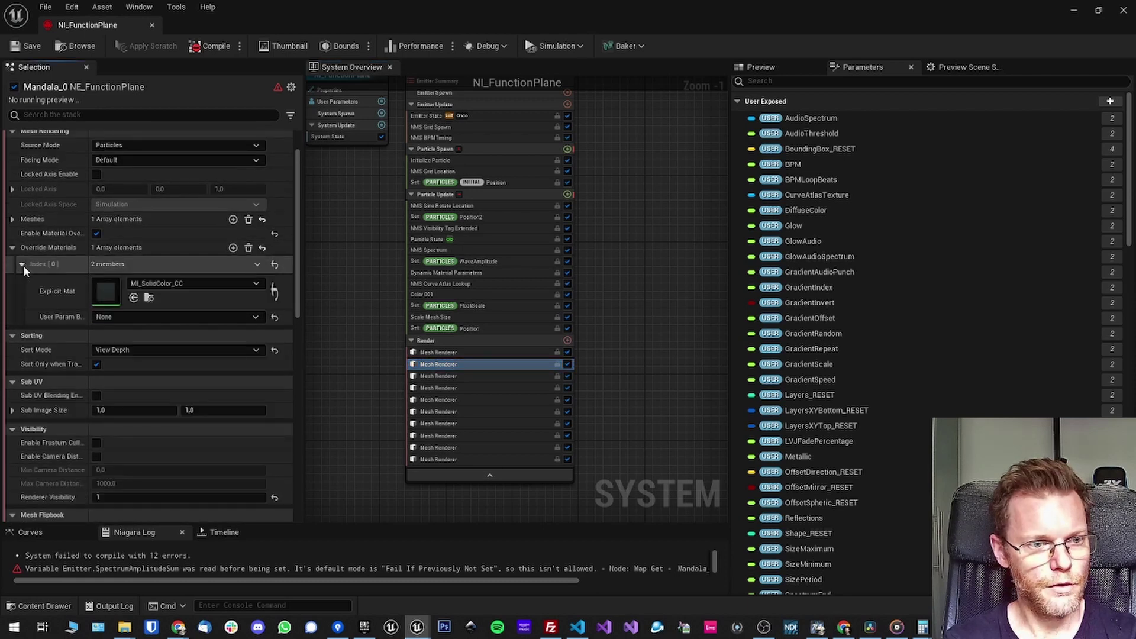
double_click(105, 290)
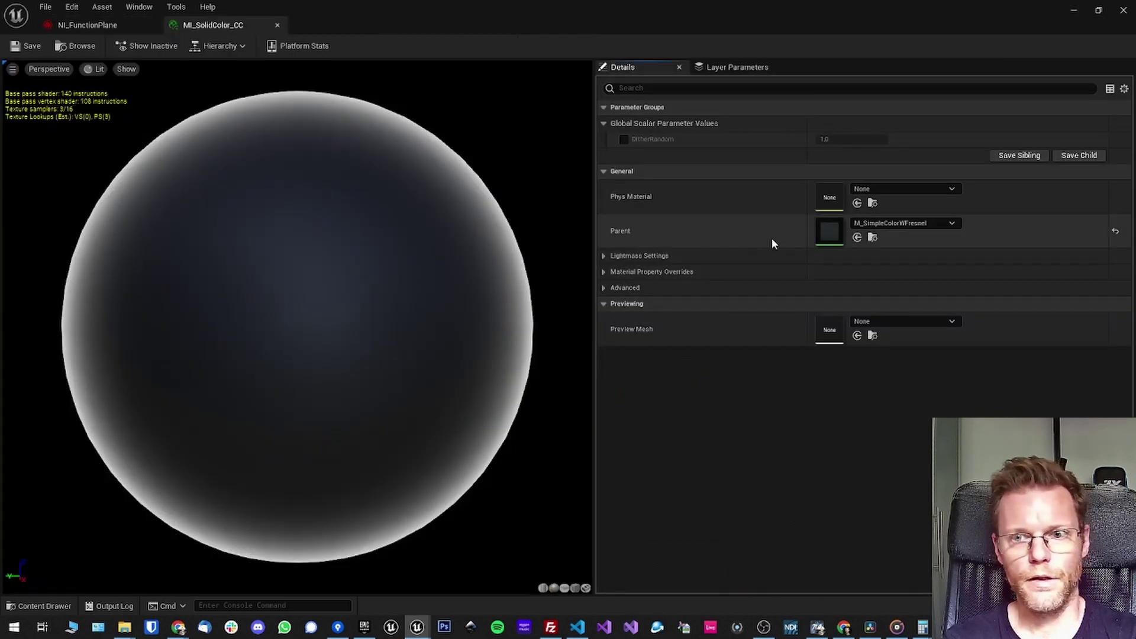
double_click(828, 231)
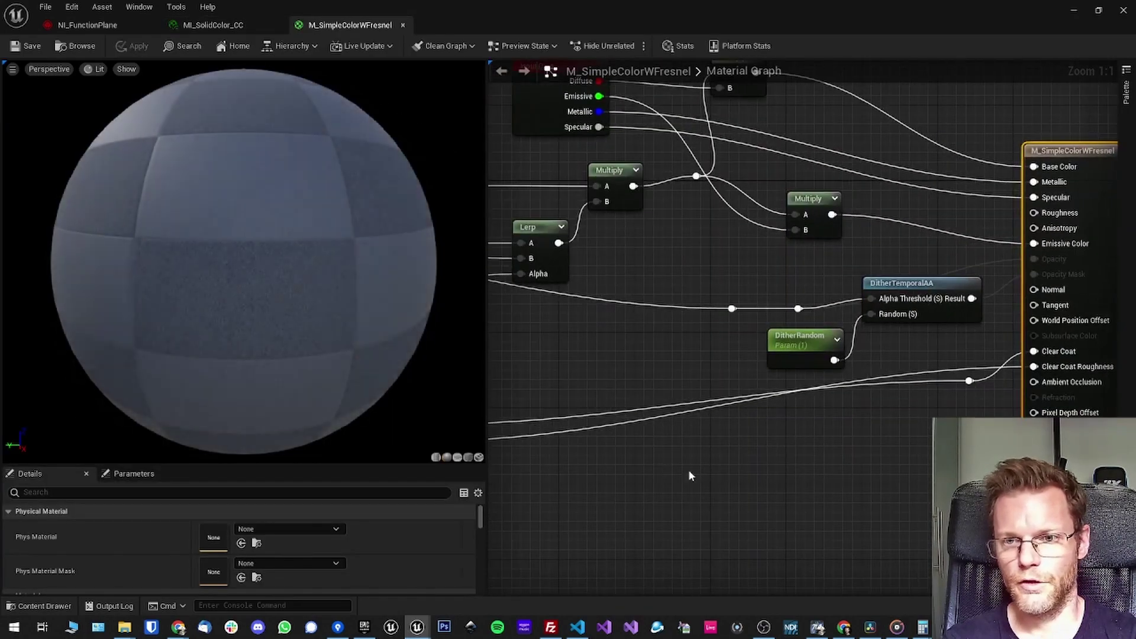
Step: Examine the Dynamic Parameter node with the Diffuse, Emissive, Metallic and Specular outputs, including its Parameter Index, in the material graph
scroll(690, 475, down, 6)
scroll(679, 287, up, 3)
right_drag(698, 270, 581, 285)
click(741, 261)
scroll(688, 284, up, 3)
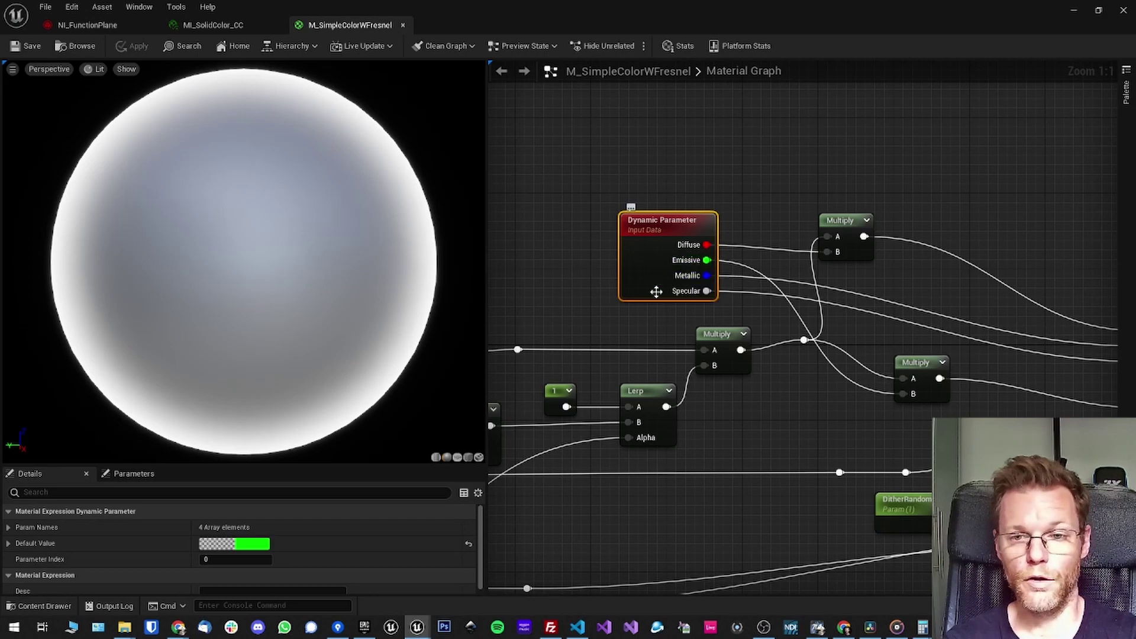
right_drag(636, 283, 639, 246)
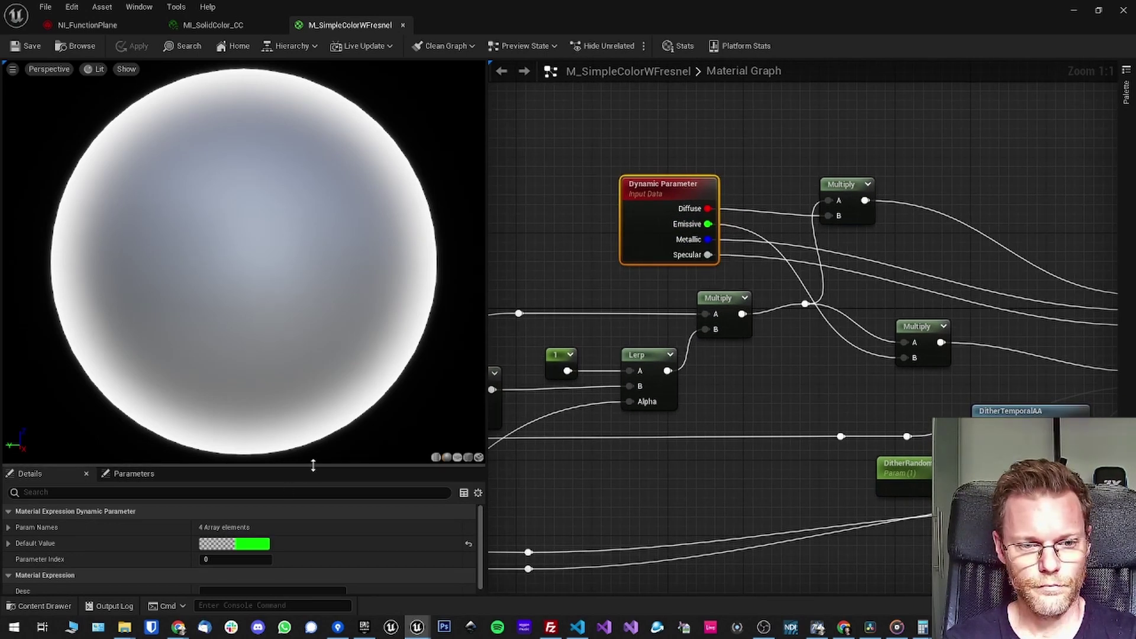
drag(311, 465, 295, 314)
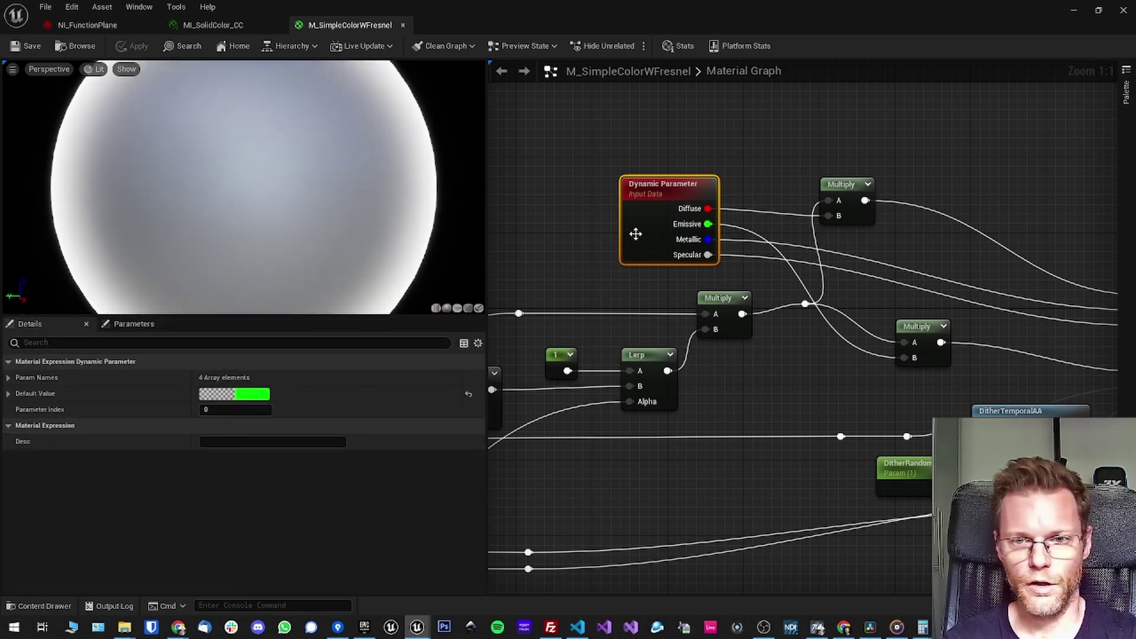
click(220, 410)
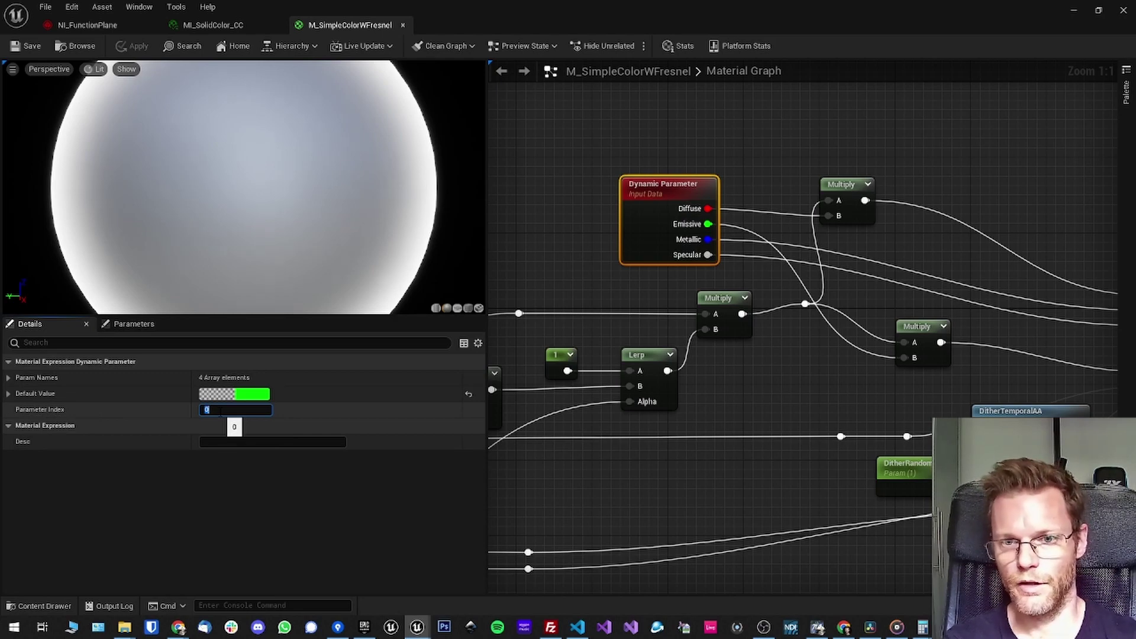
Step: Examine the Particle Color node and the Dynamic Parameter node with the ClearCoat and Fresnel outputs
click(548, 262)
right_drag(701, 218, 957, 134)
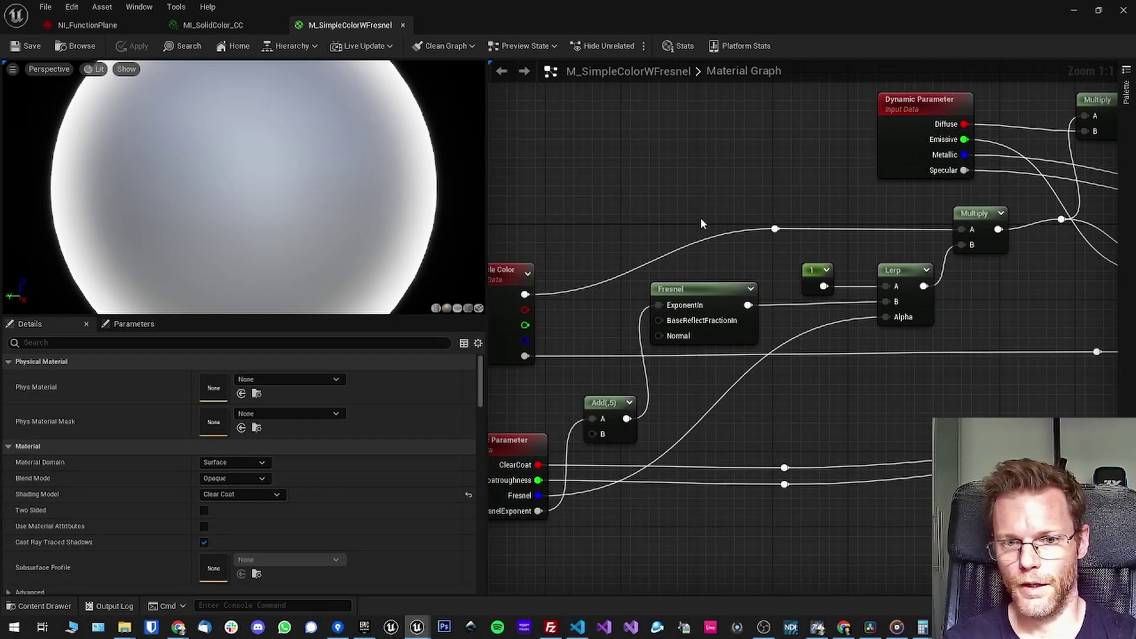
scroll(700, 217, down, 1)
right_drag(527, 296, 667, 294)
click(666, 294)
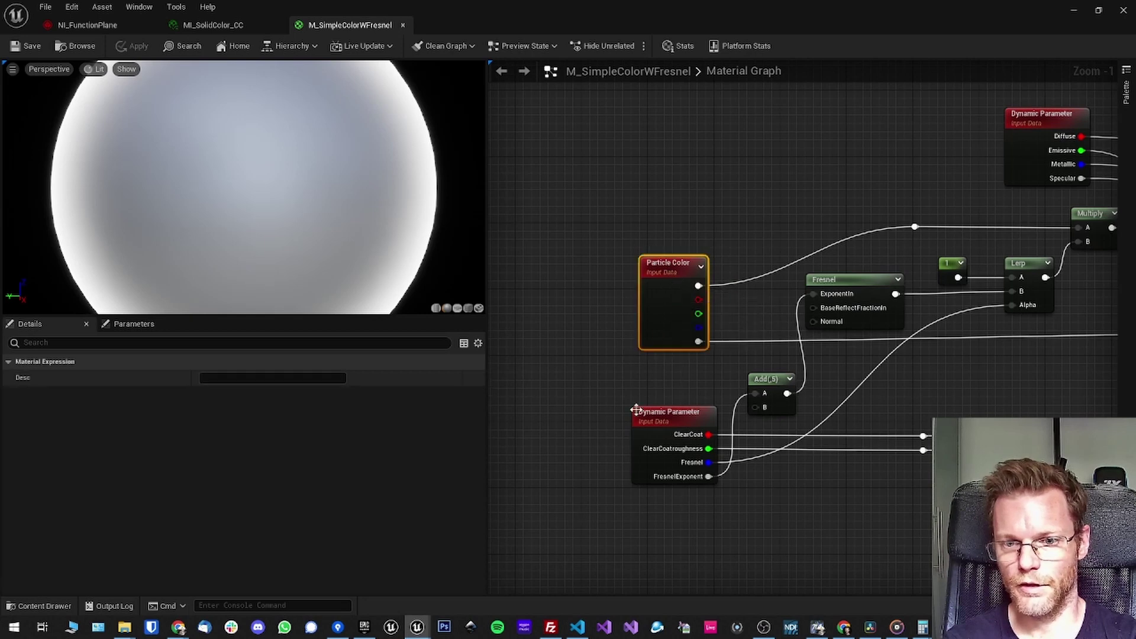
click(693, 422)
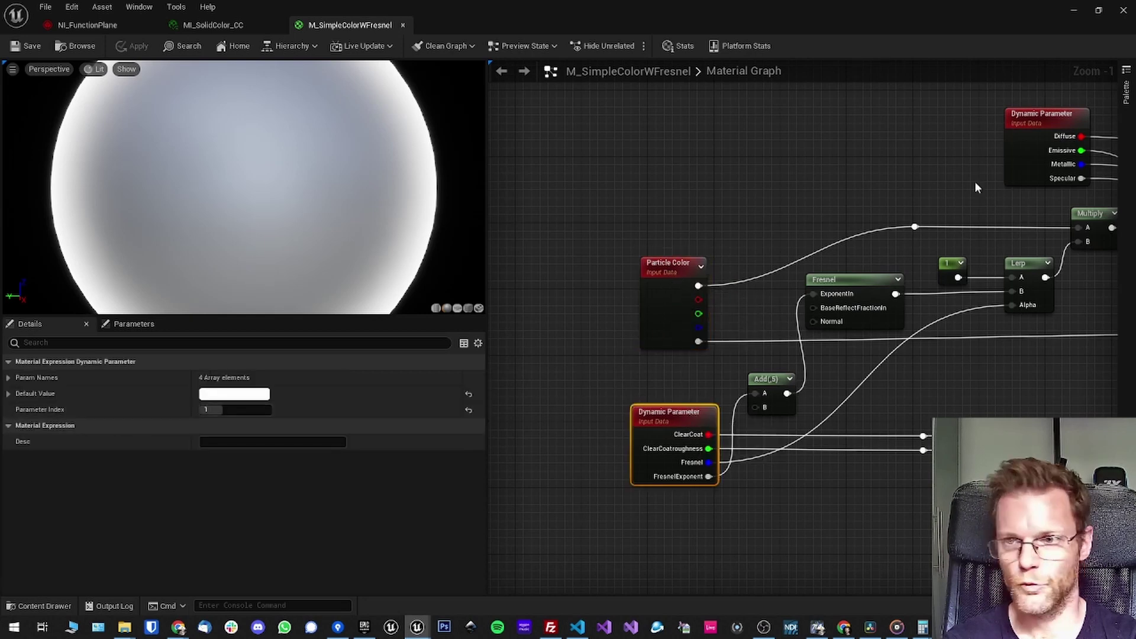
click(1012, 152)
Step: Close both material editors and review NI_FunctionPlane's Dynamic Material Parameters module with its Emissive expression collapsed
click(402, 25)
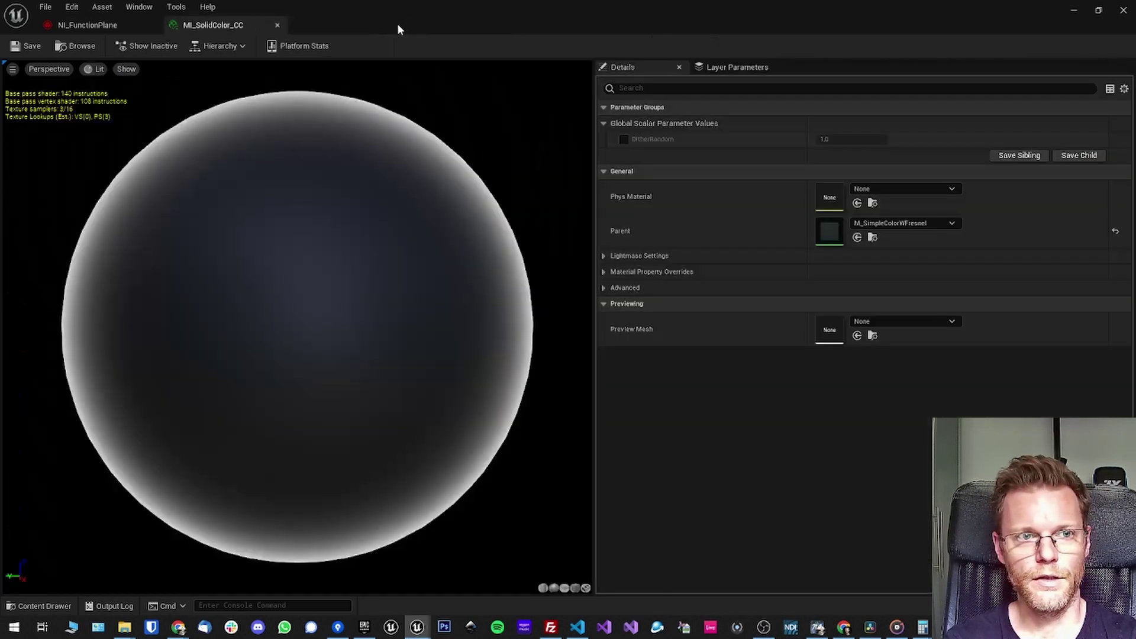
click(276, 25)
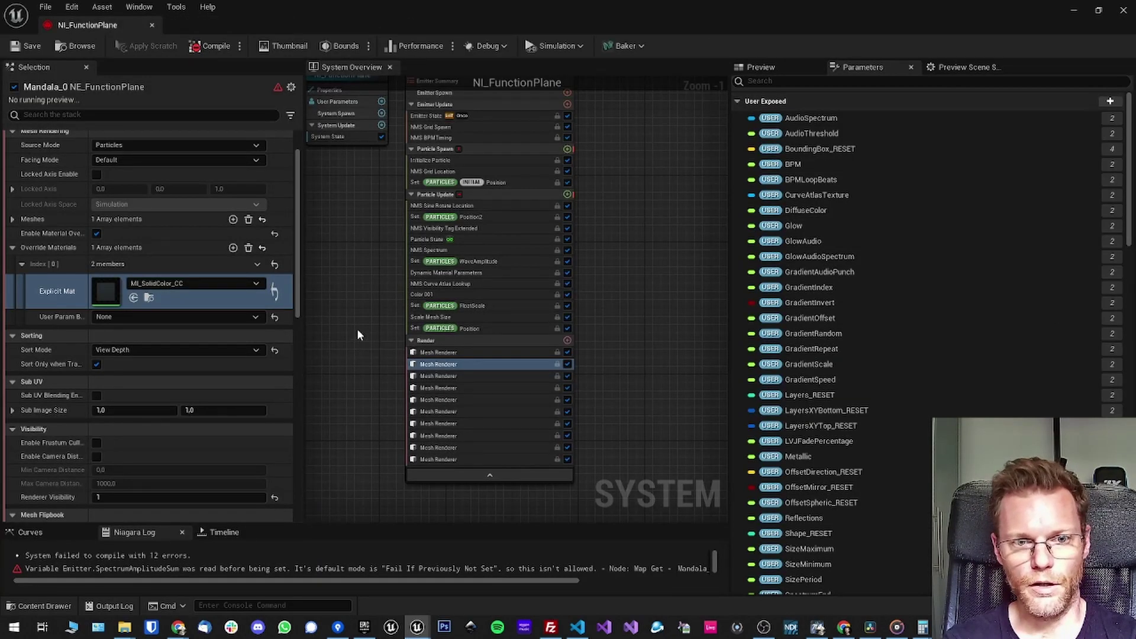
click(460, 272)
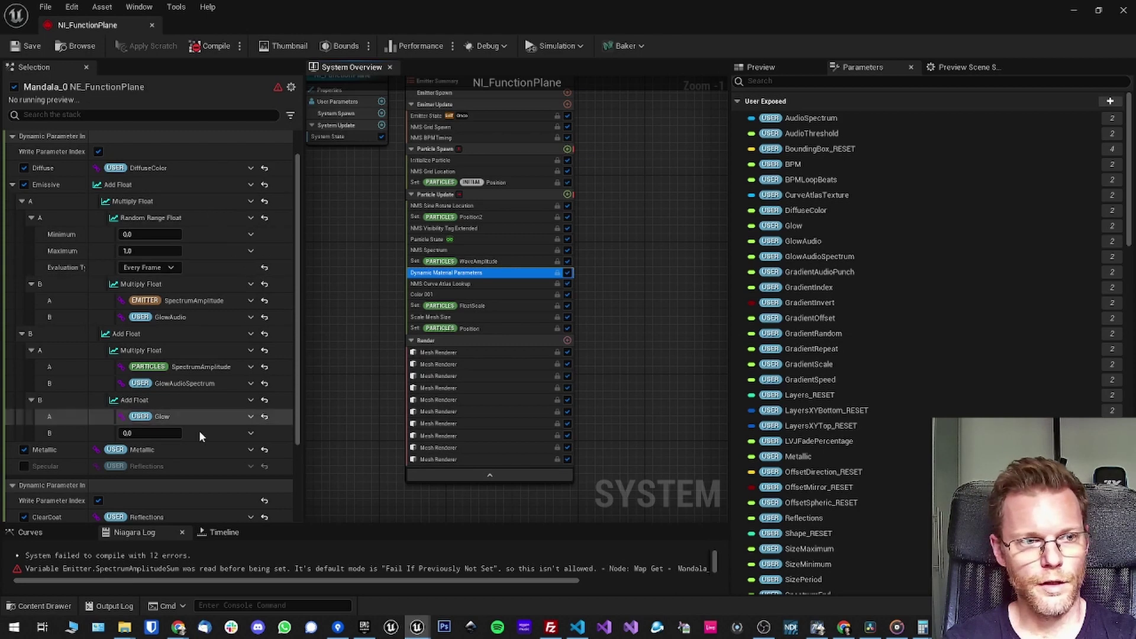
click(12, 185)
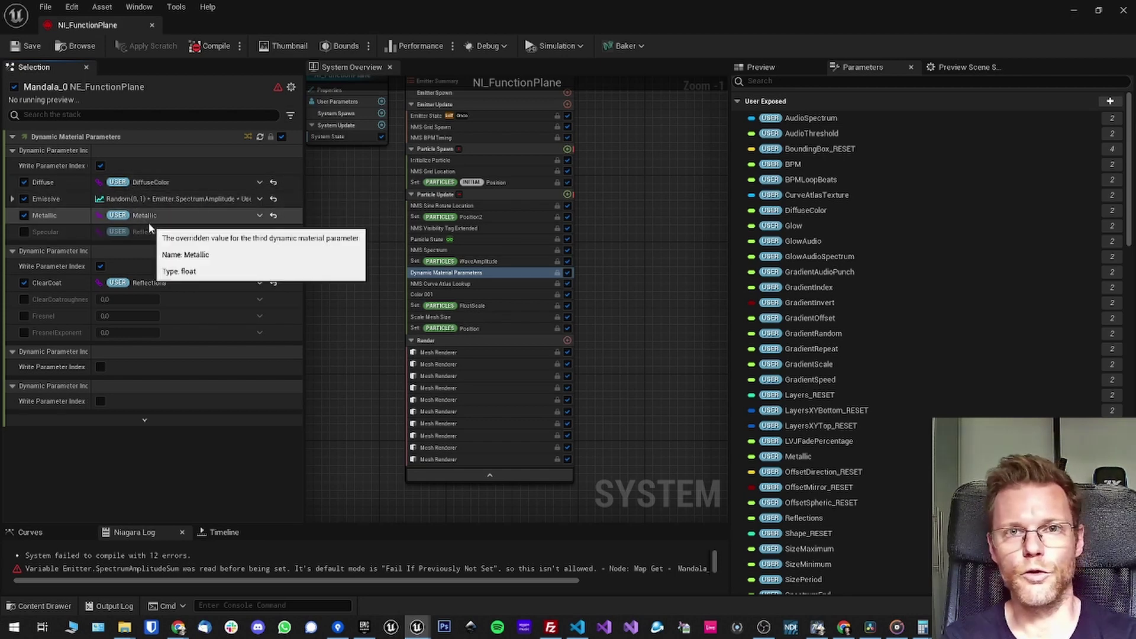
Step: Close the NI_FunctionPlane editor and select the NI_ExpandingTorus effect at the Expanding Torus stand in the level
click(152, 27)
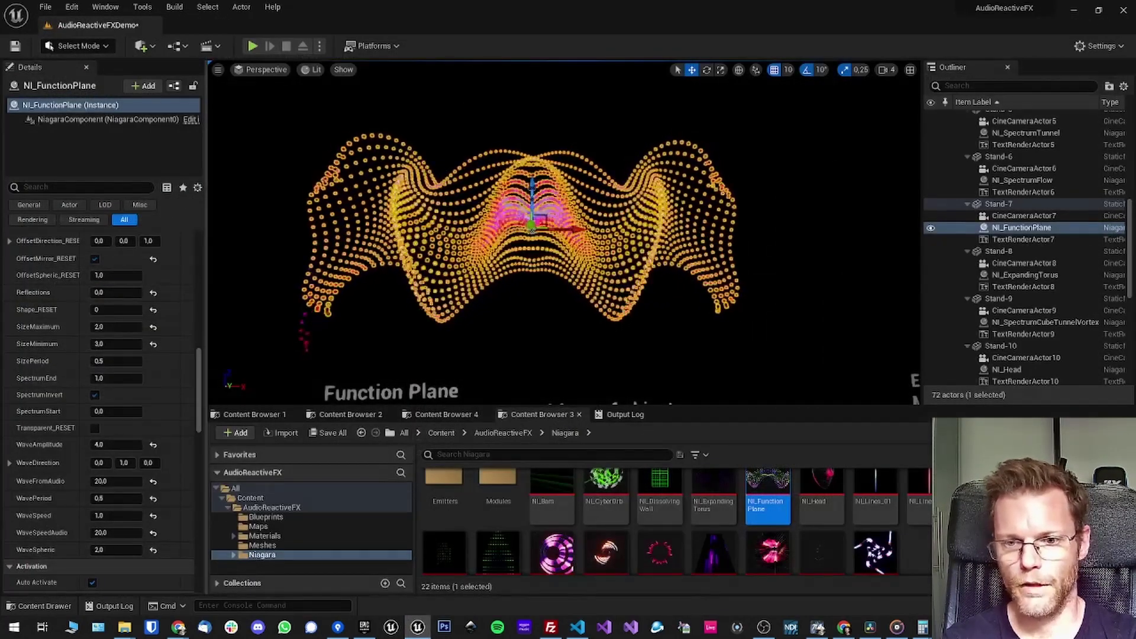
key(d)
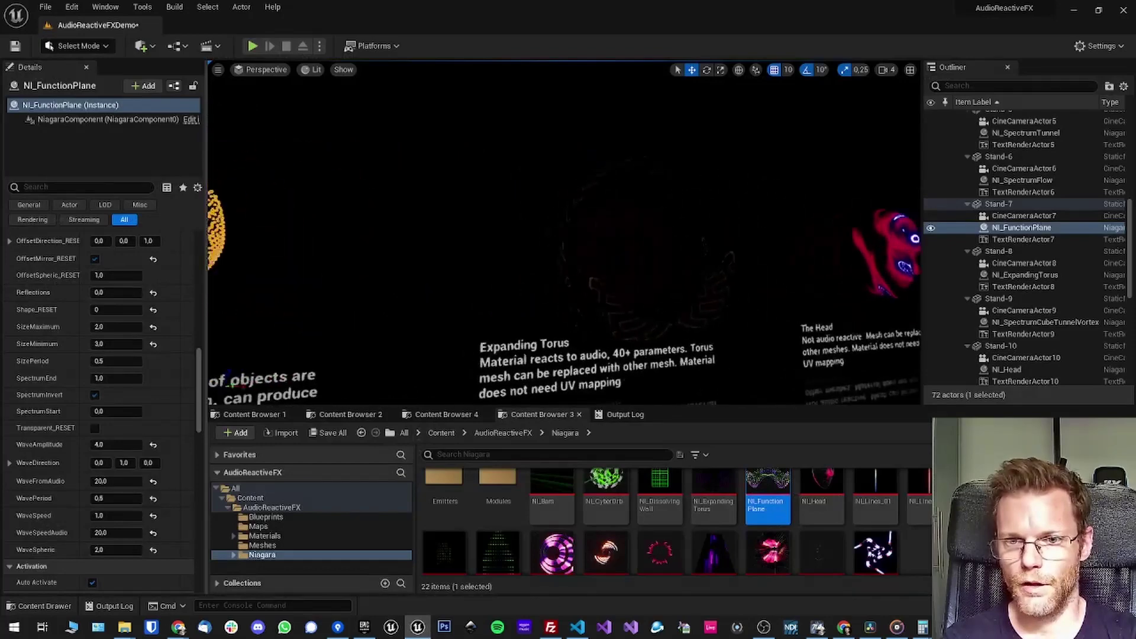
key(w)
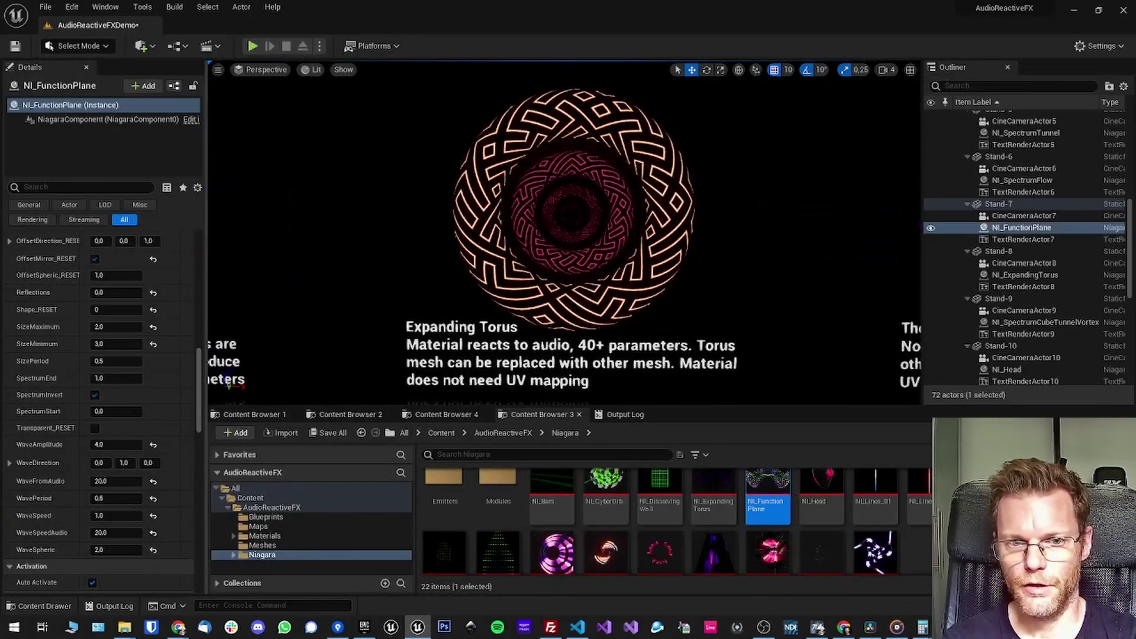
key(d)
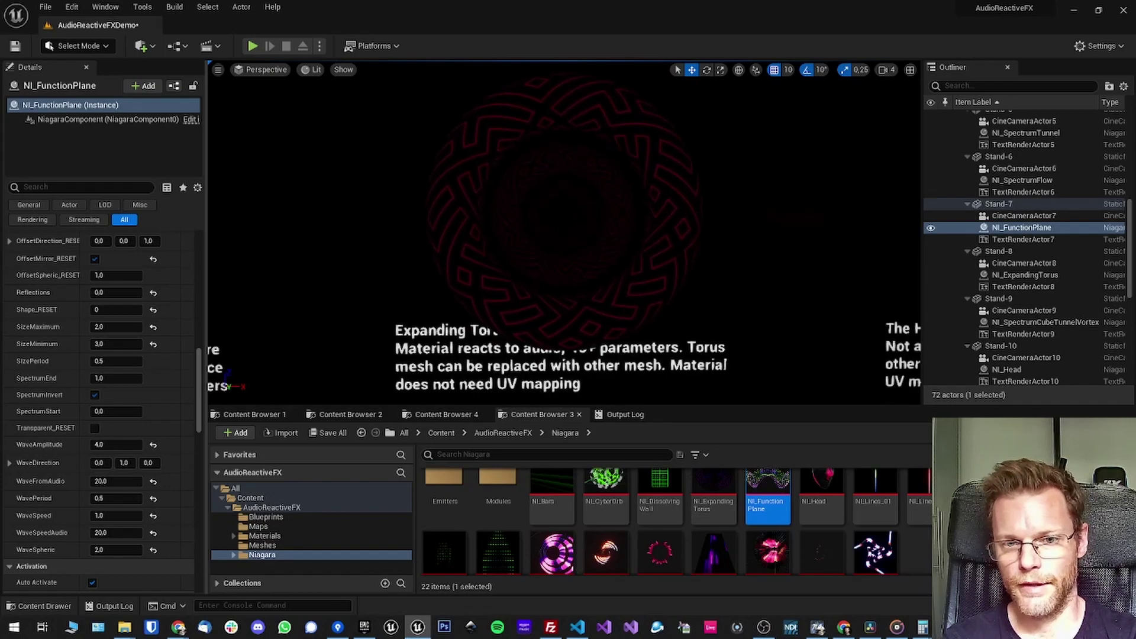
click(564, 216)
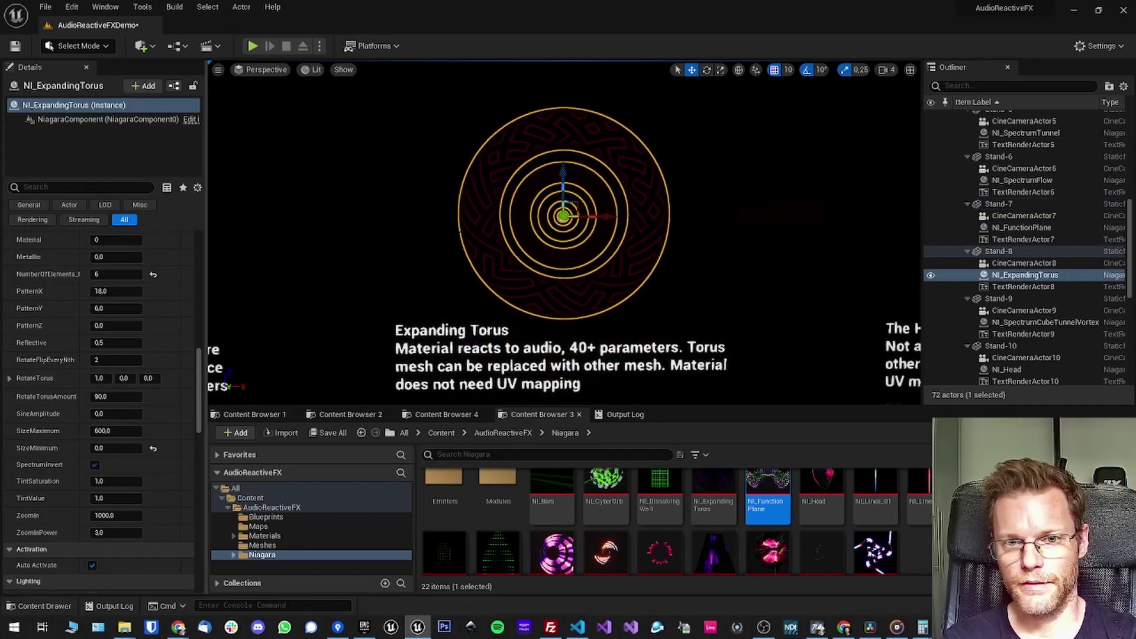
Step: Examine the Expanding Torus effect up close and from different angles in the viewport
key(w)
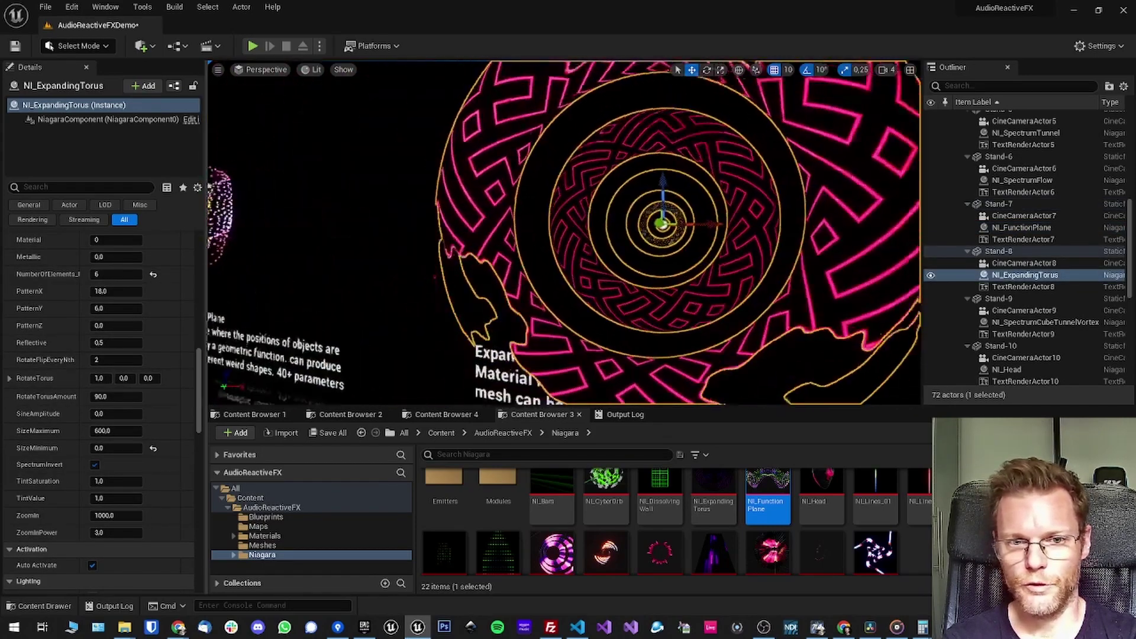
key(d)
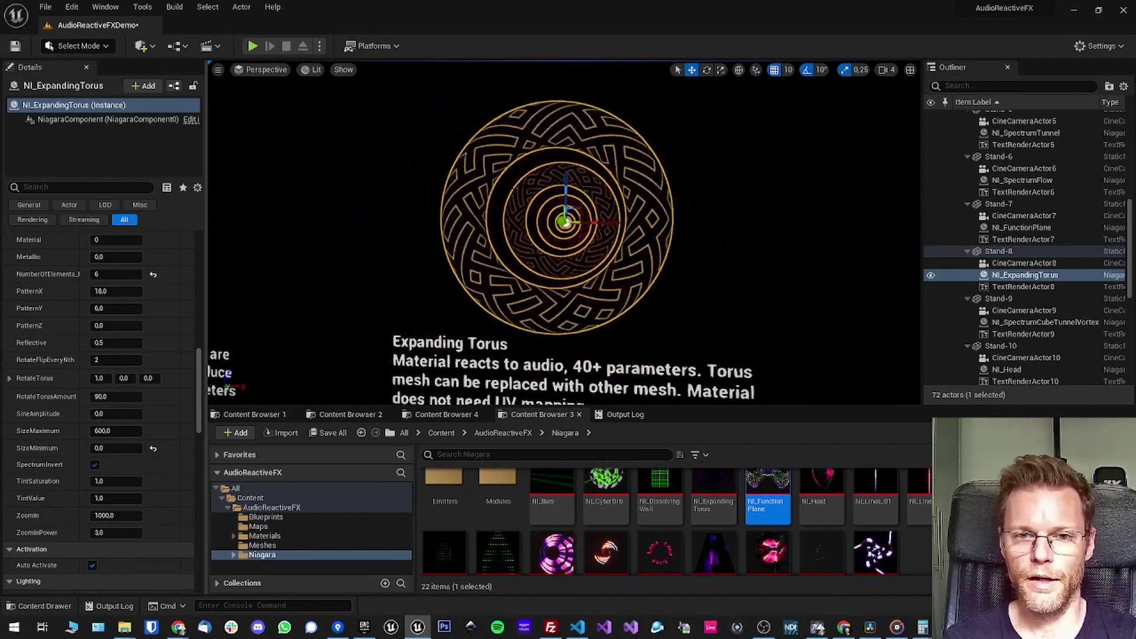
key(d)
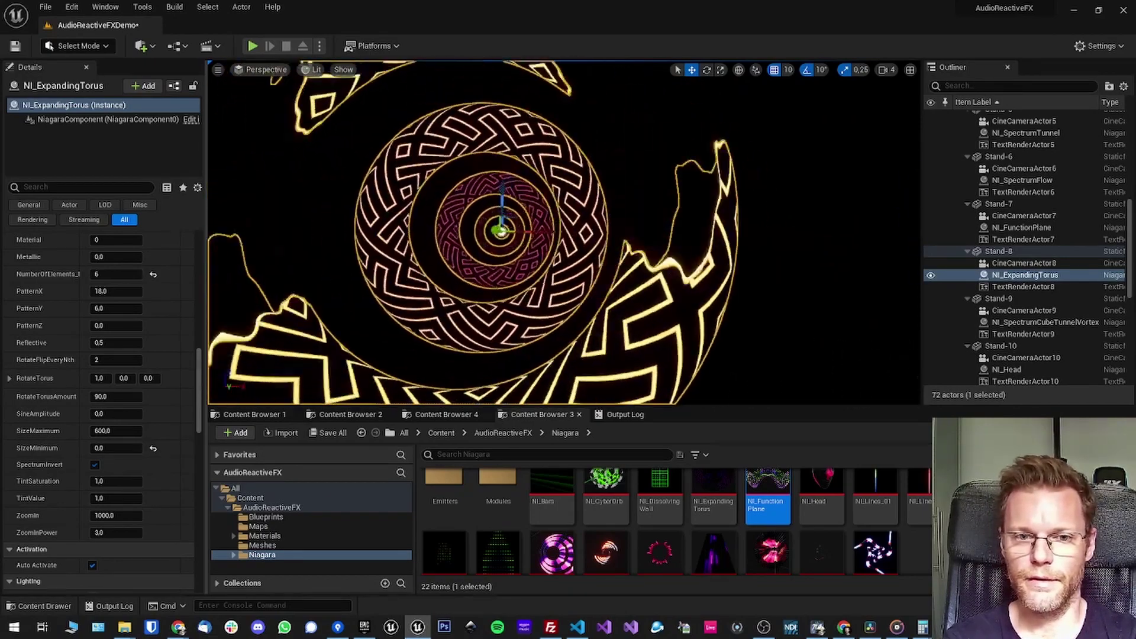
key(a)
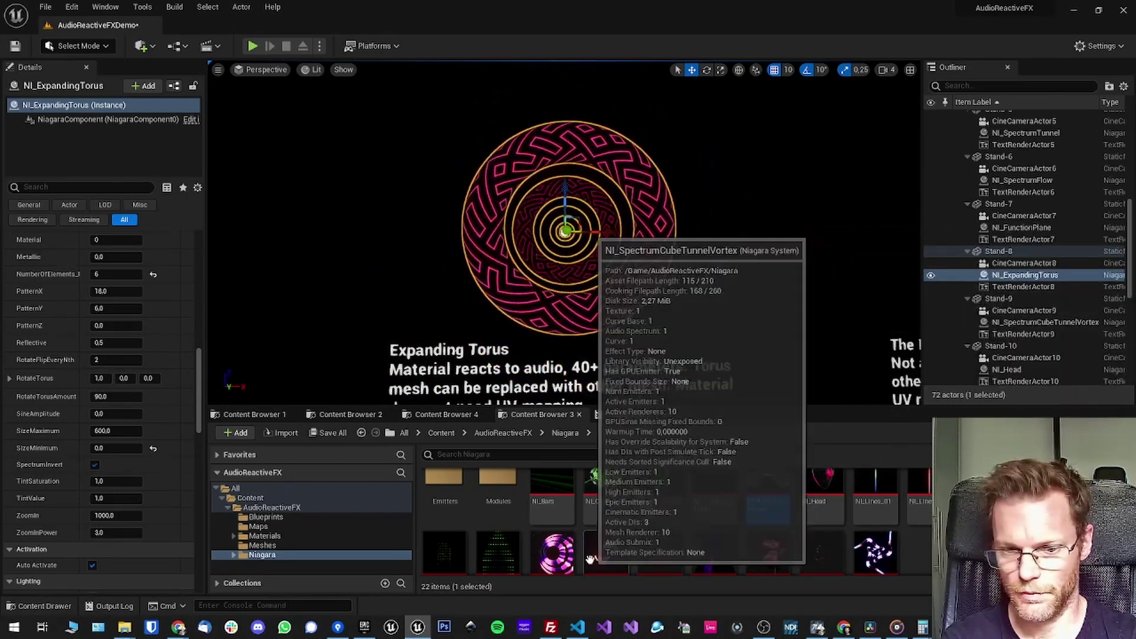
Step: Open the NI_ExpandingTorus system and examine the SpectrumAmplitude inputs of Emissive and Height in its Dynamic Material Parameters module
scroll(739, 515, up, 1)
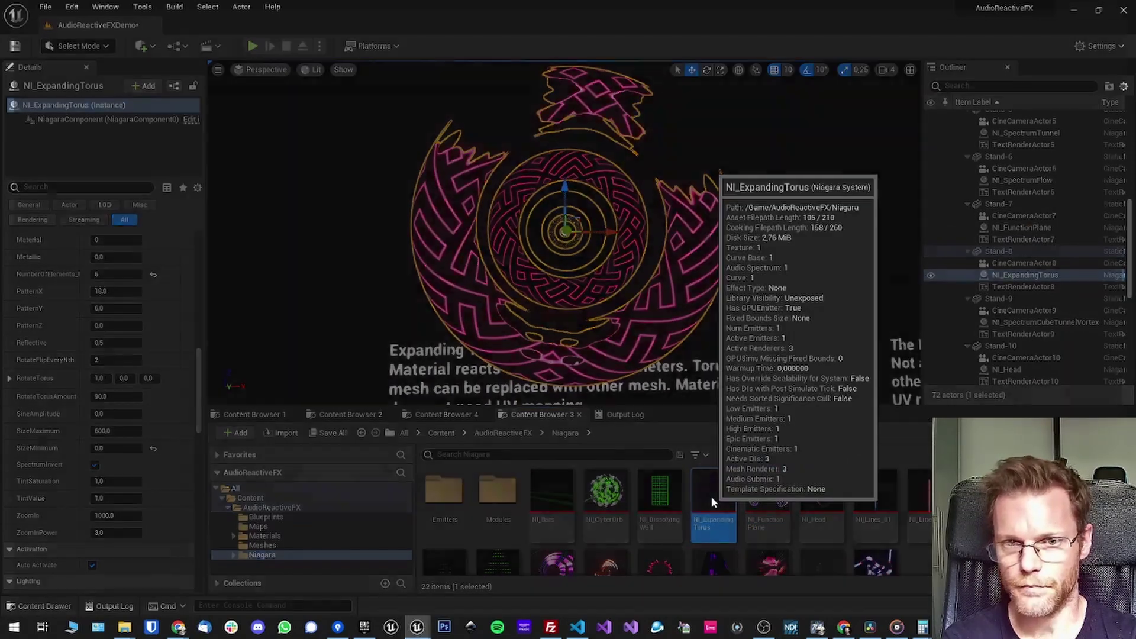
double_click(712, 495)
scroll(403, 315, up, 2)
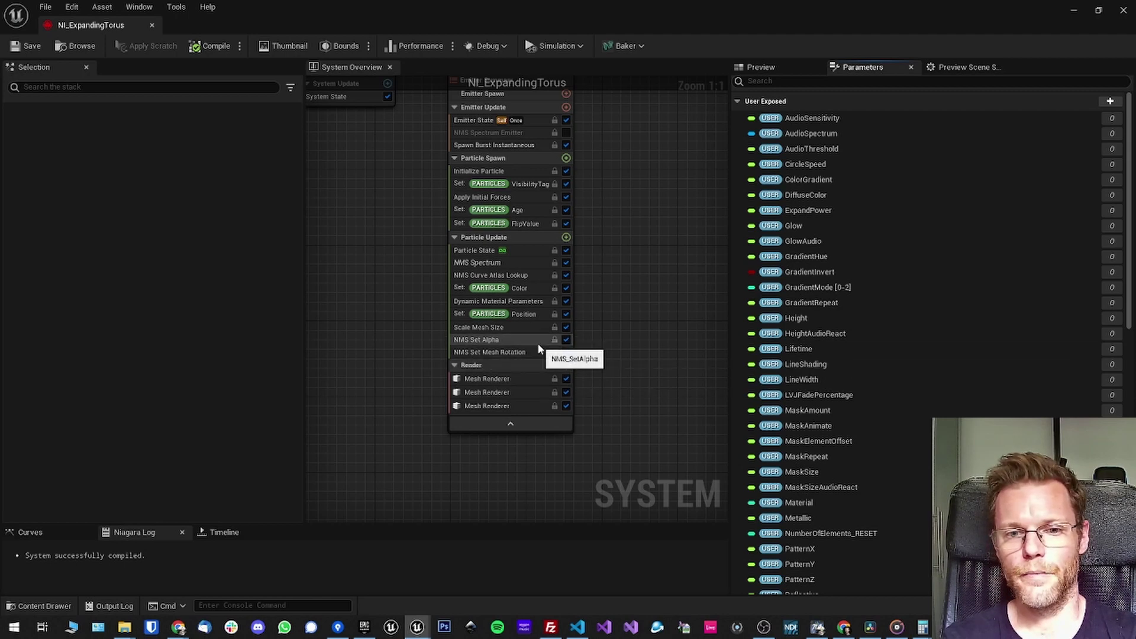
click(507, 302)
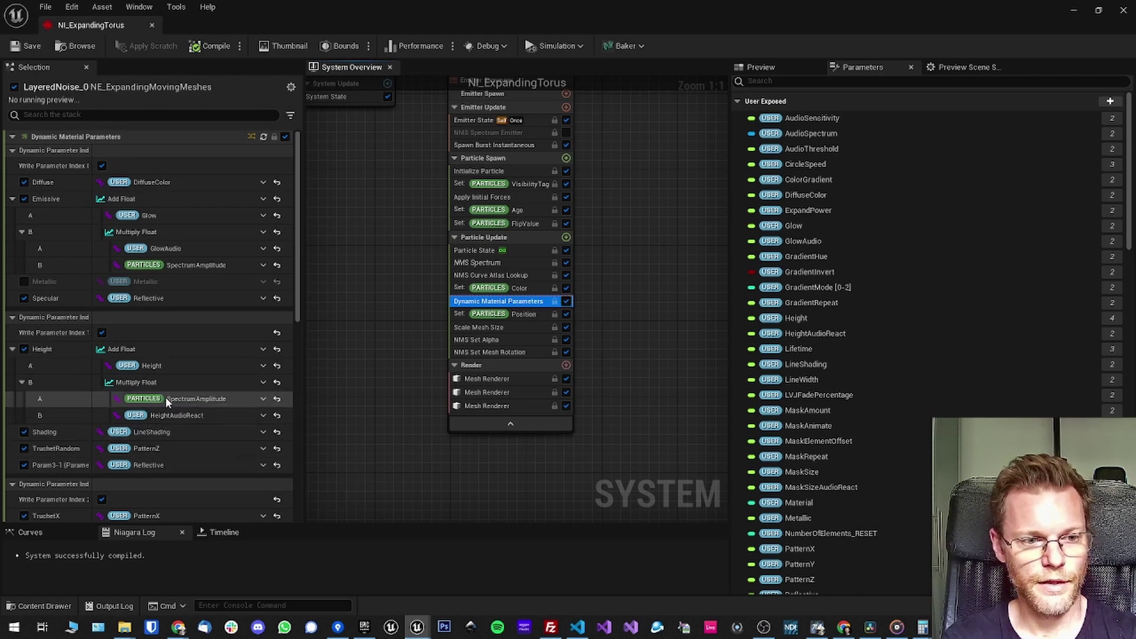
click(206, 399)
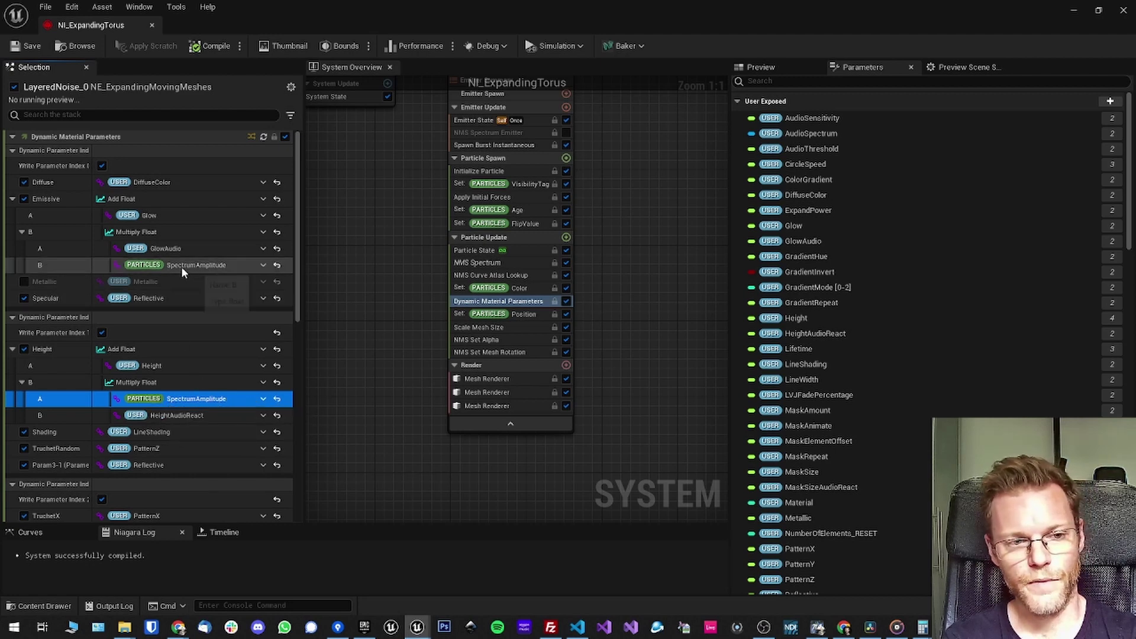
Step: Review the NMS Spectrum, NMS Curve Atlas Lookup and Set Particles Color modules in the Particle Update stage
click(493, 264)
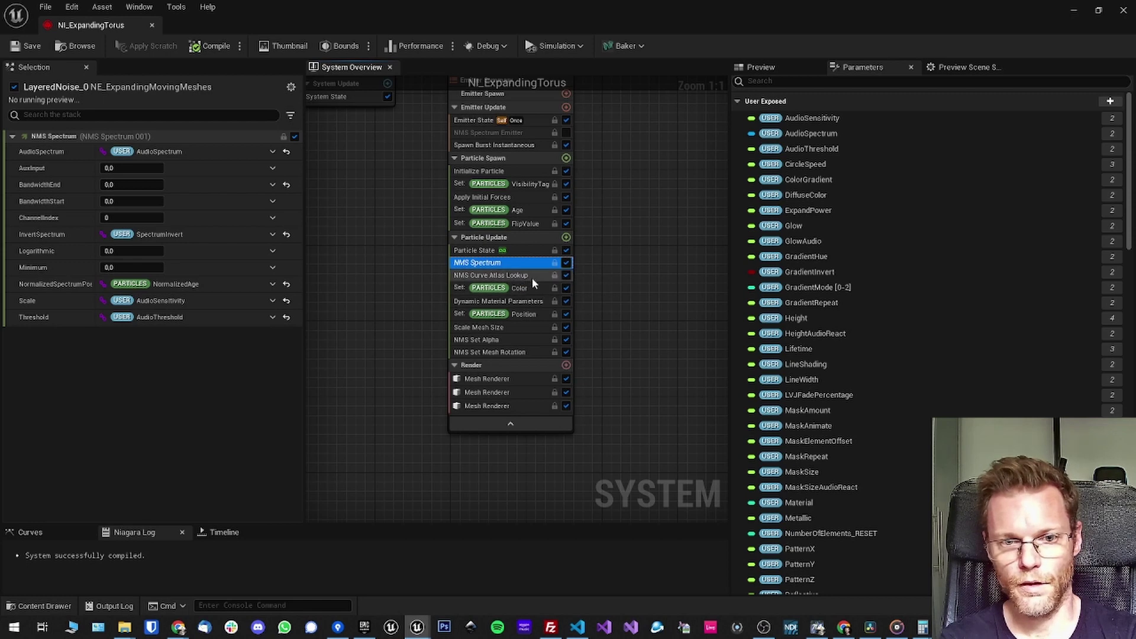
click(525, 275)
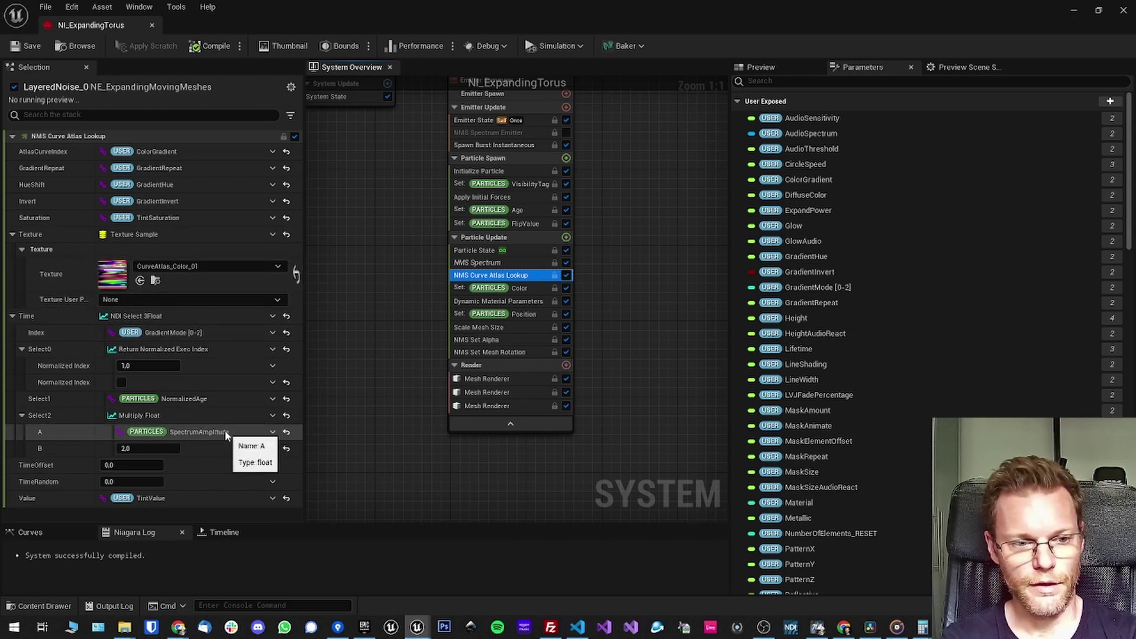
click(460, 288)
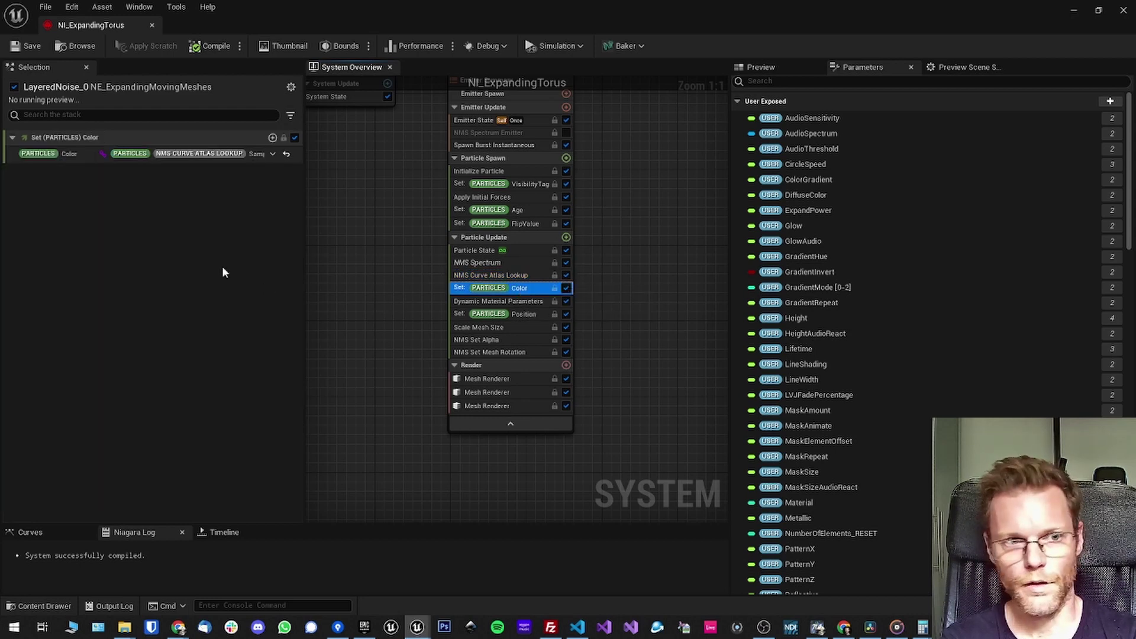
drag(303, 239, 377, 240)
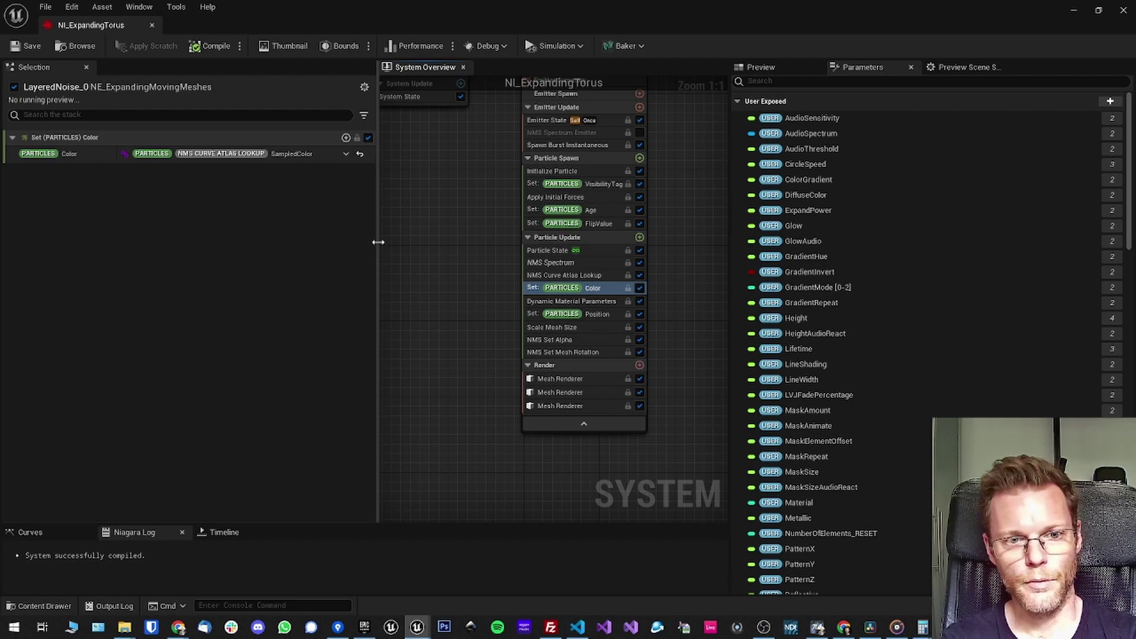
drag(376, 243, 312, 242)
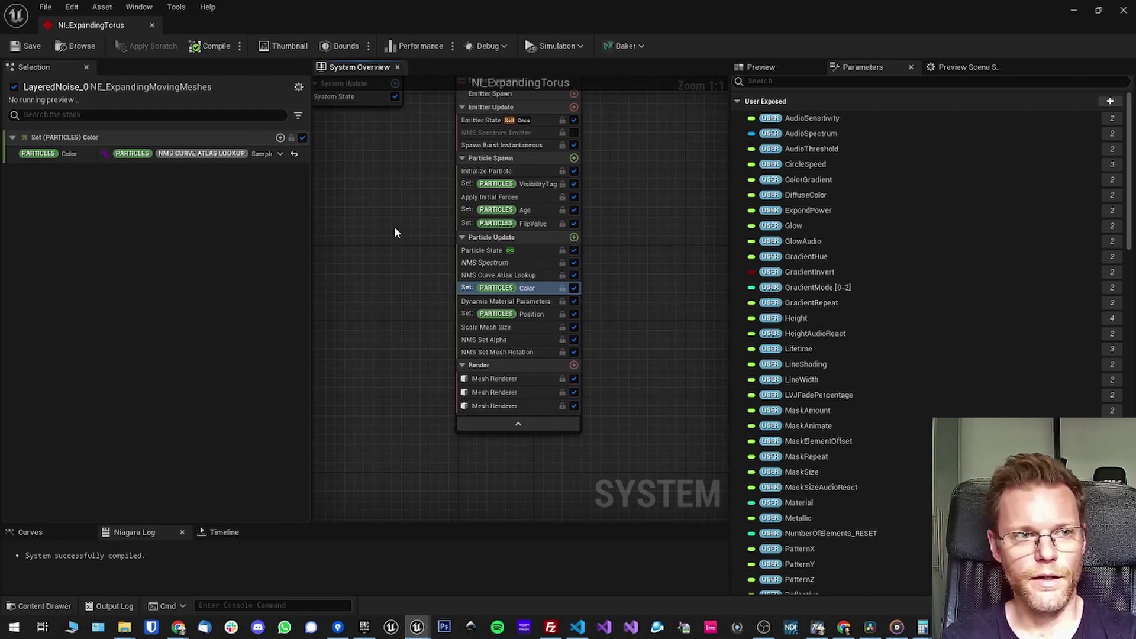
Step: Close the NI_ExpandingTorus editor and select the NI_Head effect at The Head stand
click(151, 25)
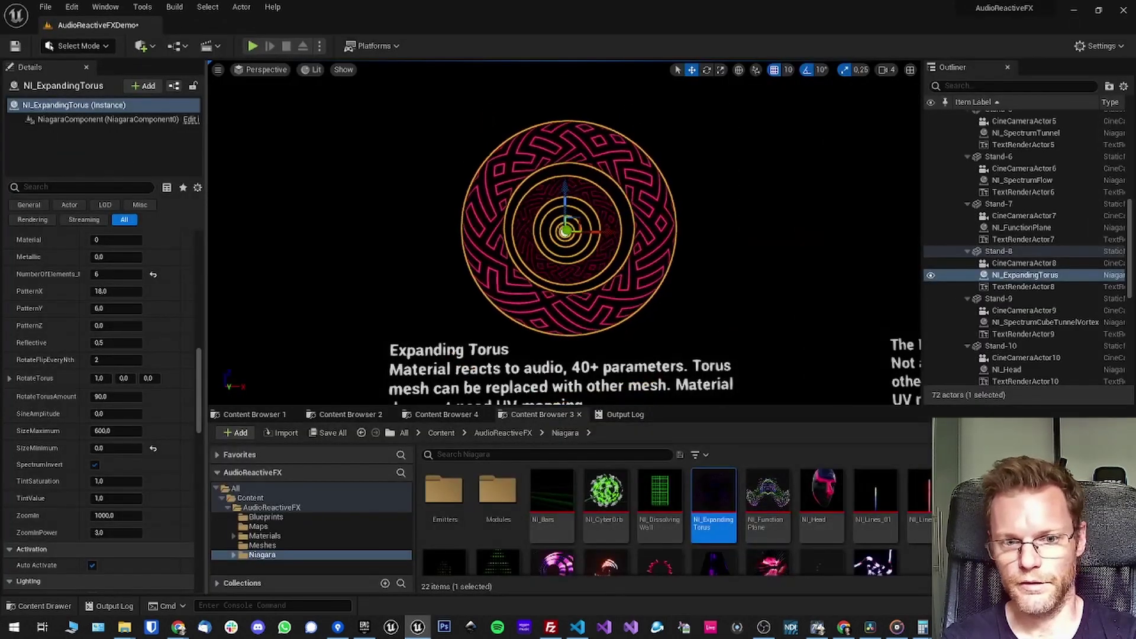
key(s)
key(d)
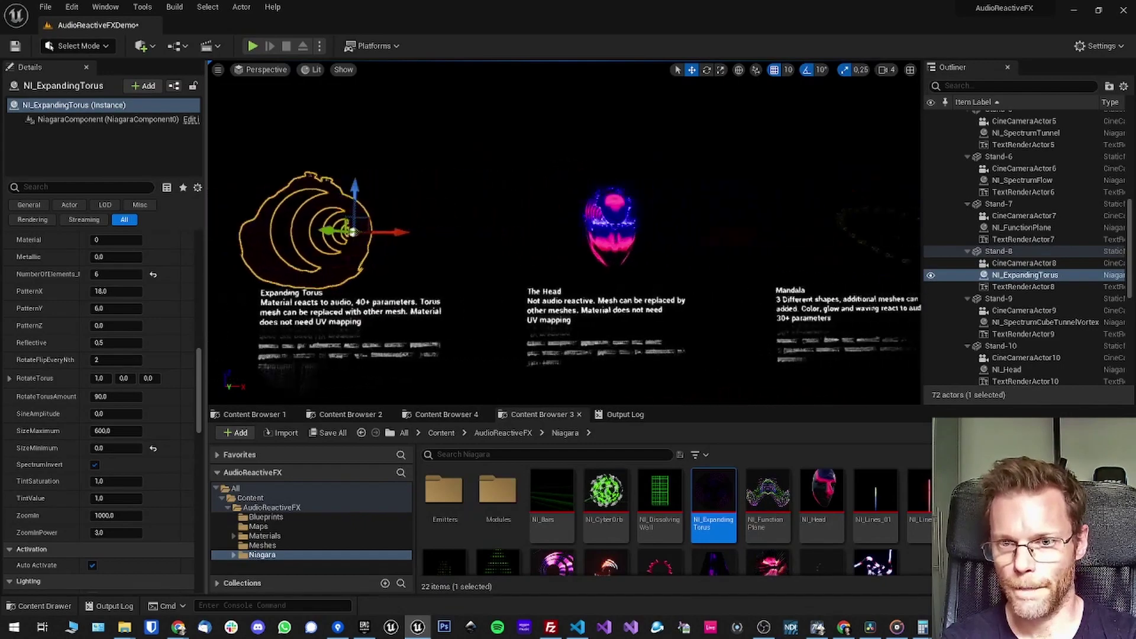
key(w)
key(a)
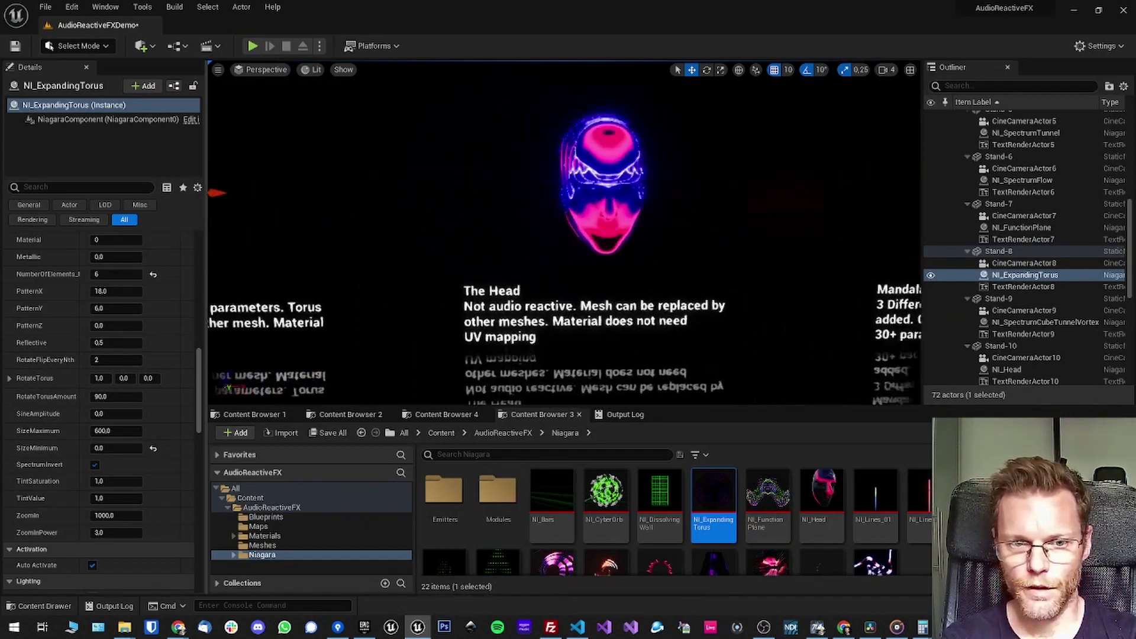
key(s)
key(d)
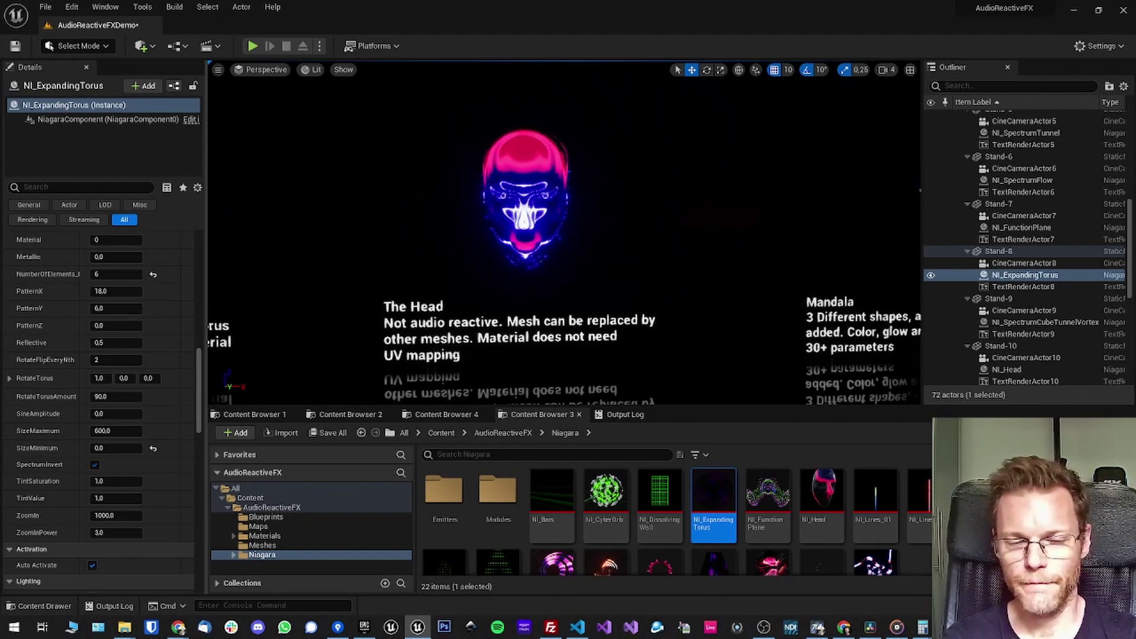
key(w)
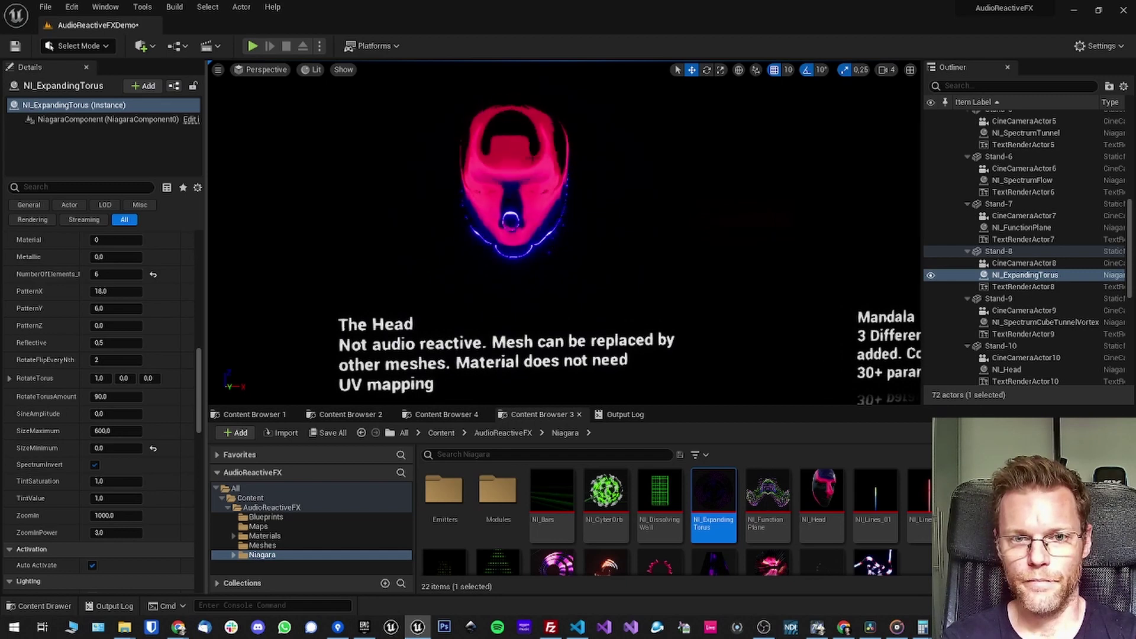
click(500, 163)
click(503, 166)
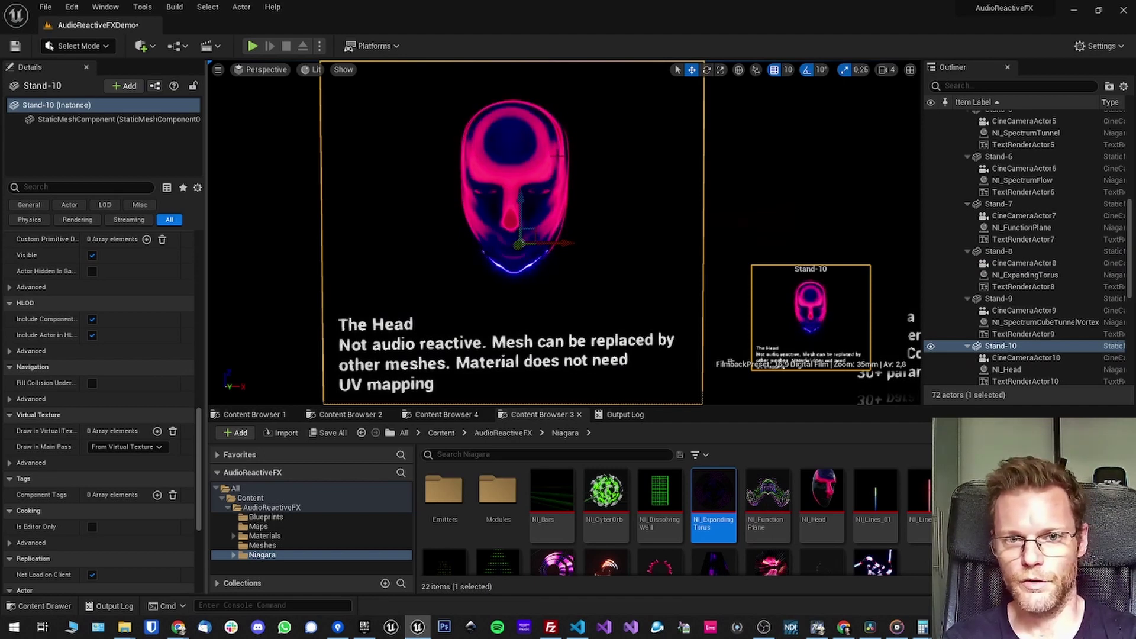
click(509, 178)
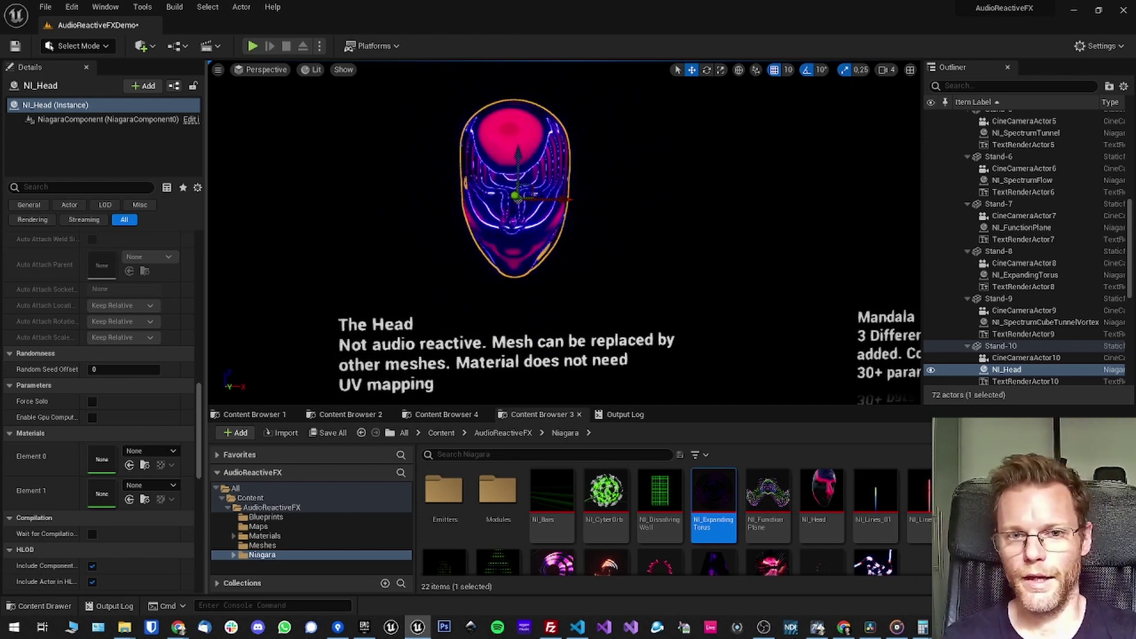
Step: Examine the animated material on the NI_Head mesh from near and far in the viewport
scroll(515, 230, up, 10)
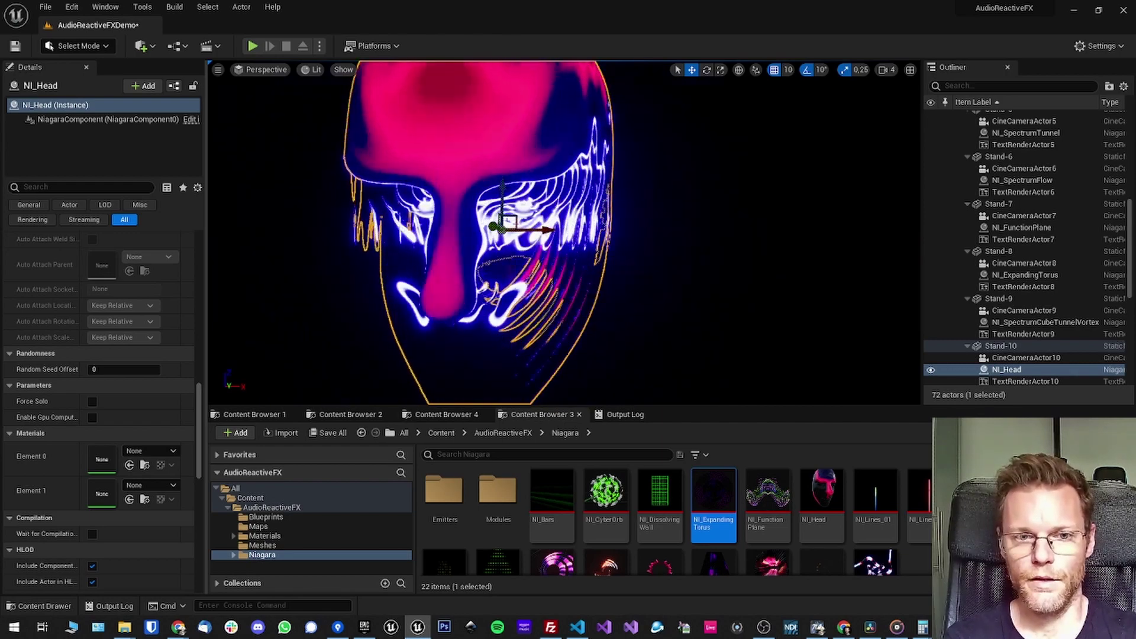
key(w)
mouse_move(562, 231)
right_down()
mouse_move(583, 232)
mouse_move(550, 231)
right_up()
key(f)
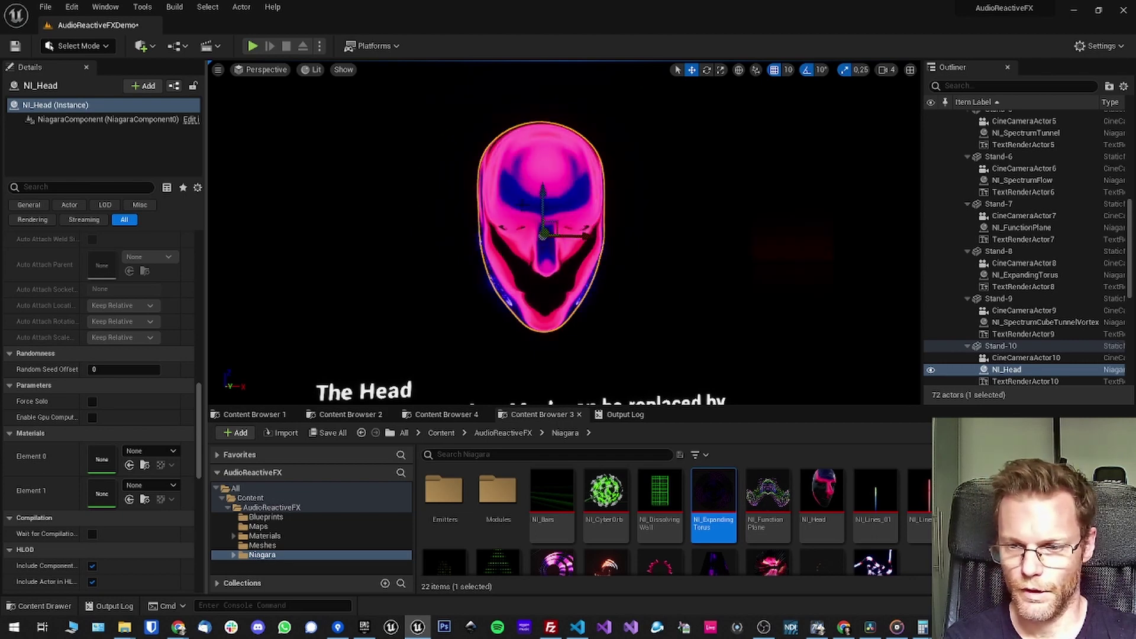
key(s)
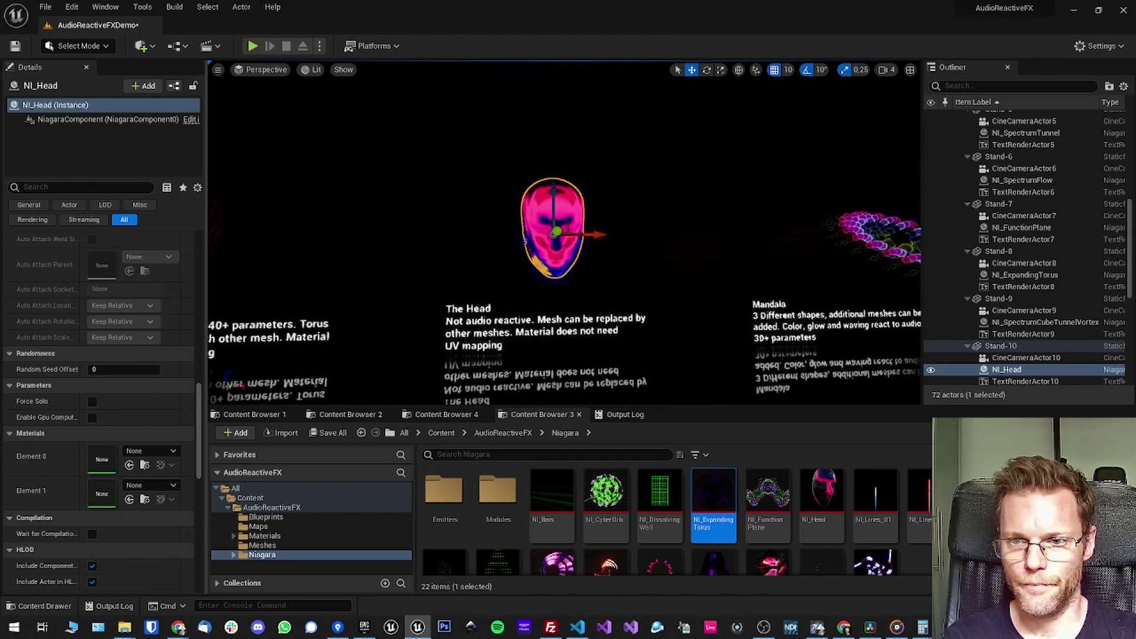
key(w)
key(w)
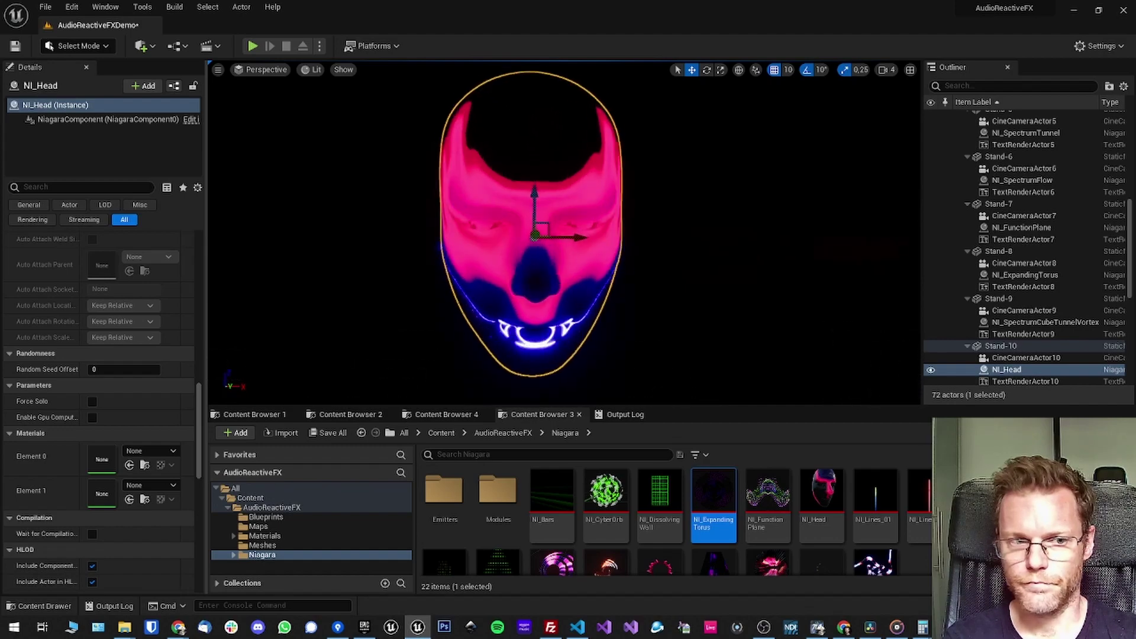
Step: Select the NI_Mandala effect at the Mandala stand and set its WaveSpeedAudio to 0.2
key(s)
key(d)
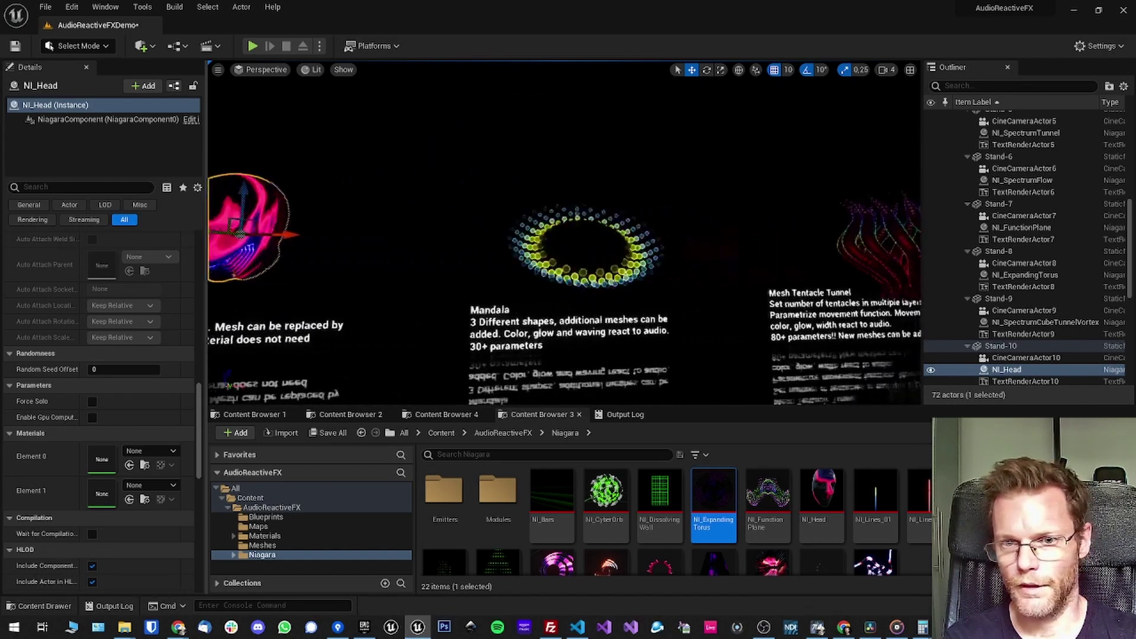
key(w)
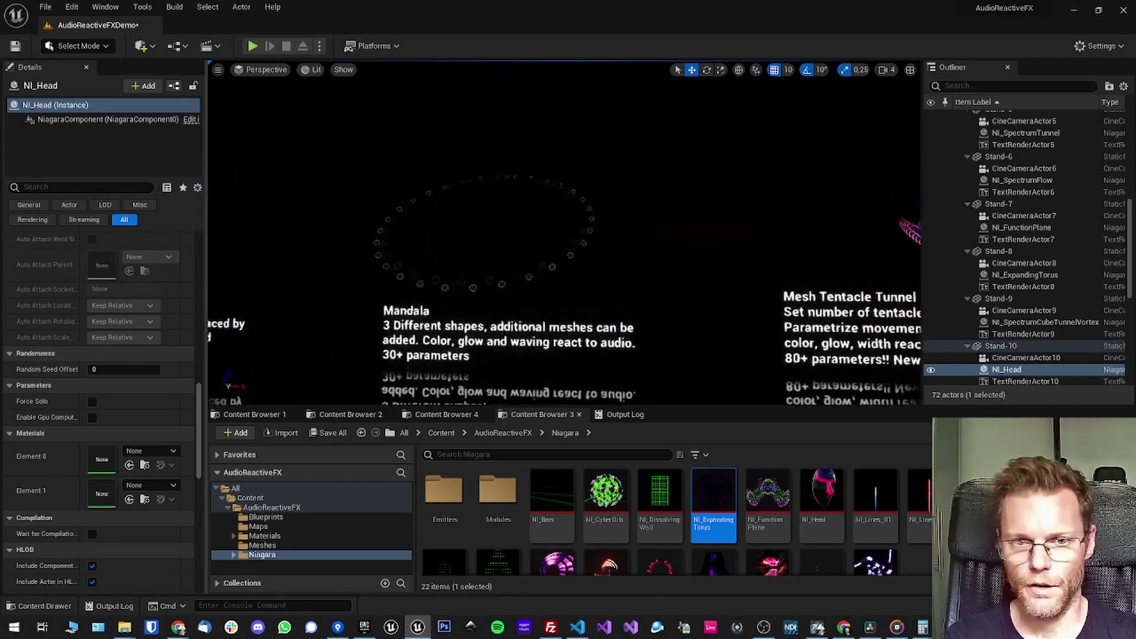
right_drag(565, 233, 575, 232)
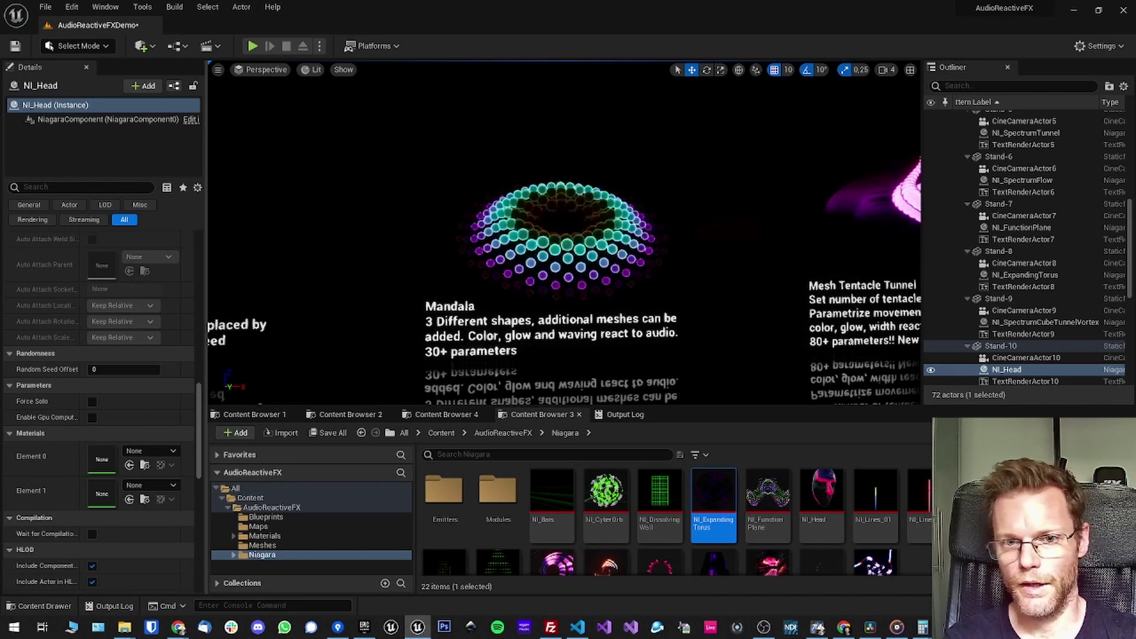
click(562, 237)
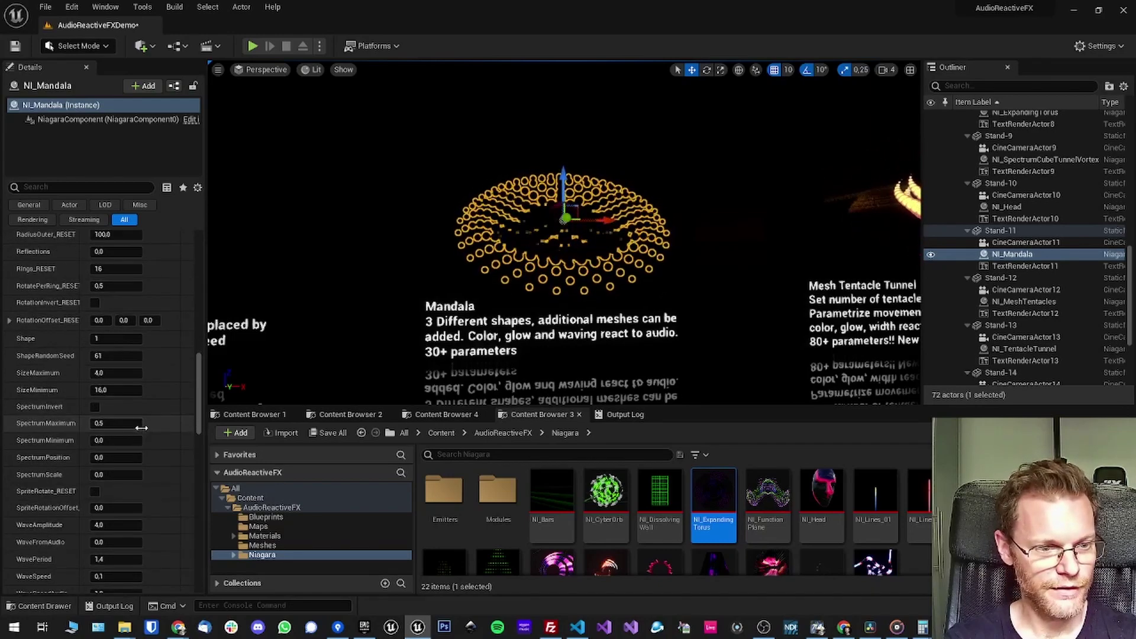
scroll(68, 521, down, 3)
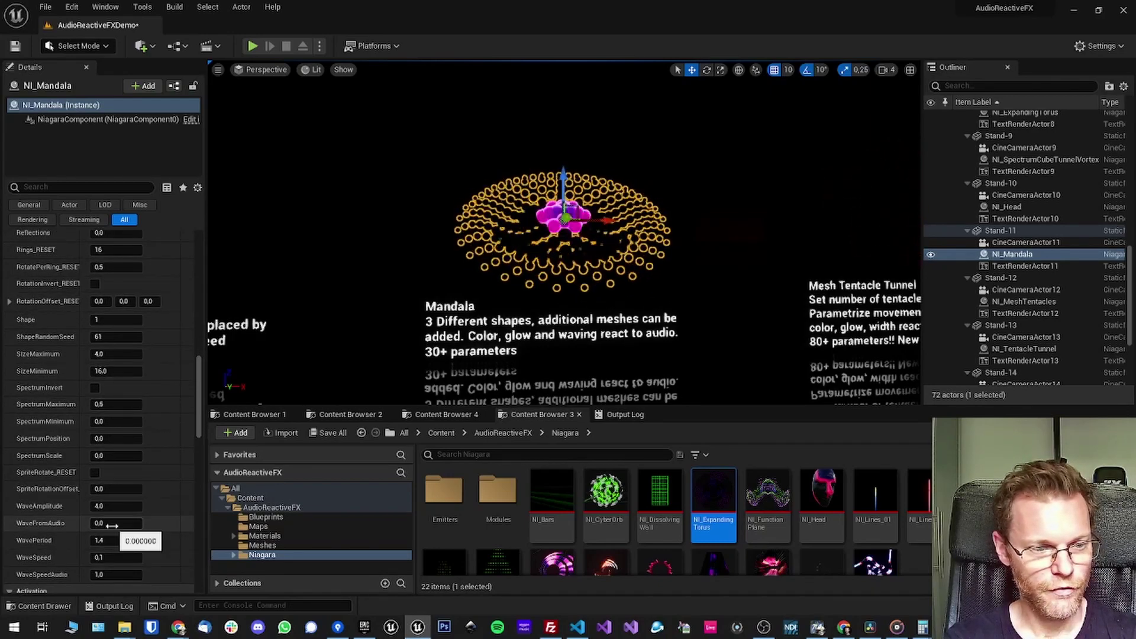
scroll(88, 533, down, 2)
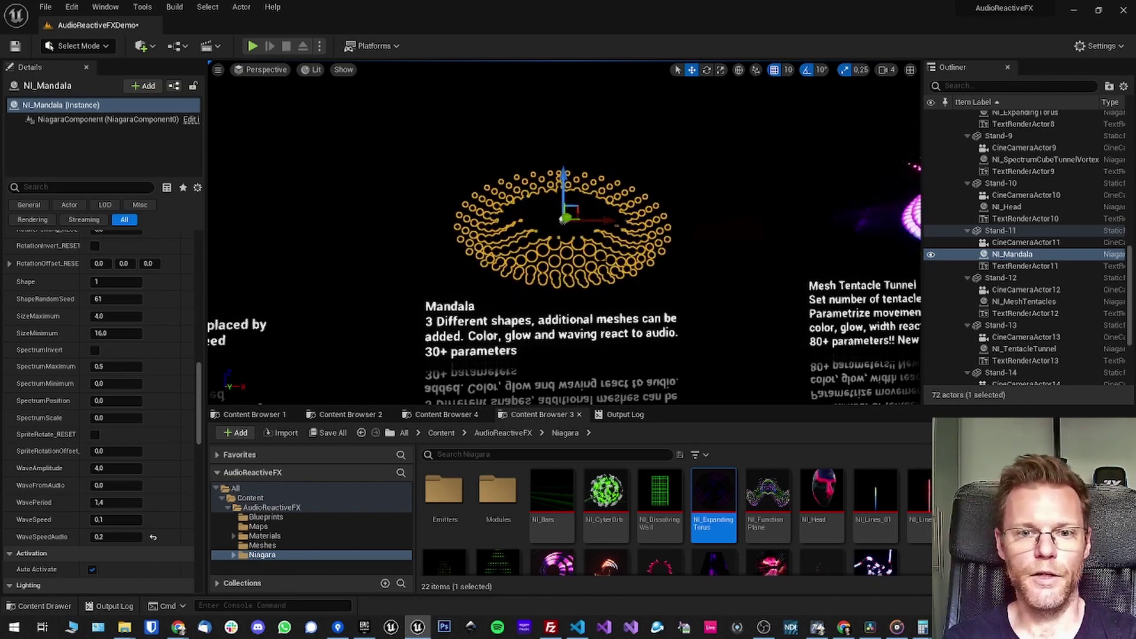
Step: Open the NI_Mandala Niagara system and review the inputs of its NMS Mandala Spawn and NMS Mandala Location modules
right_drag(563, 234, 532, 245)
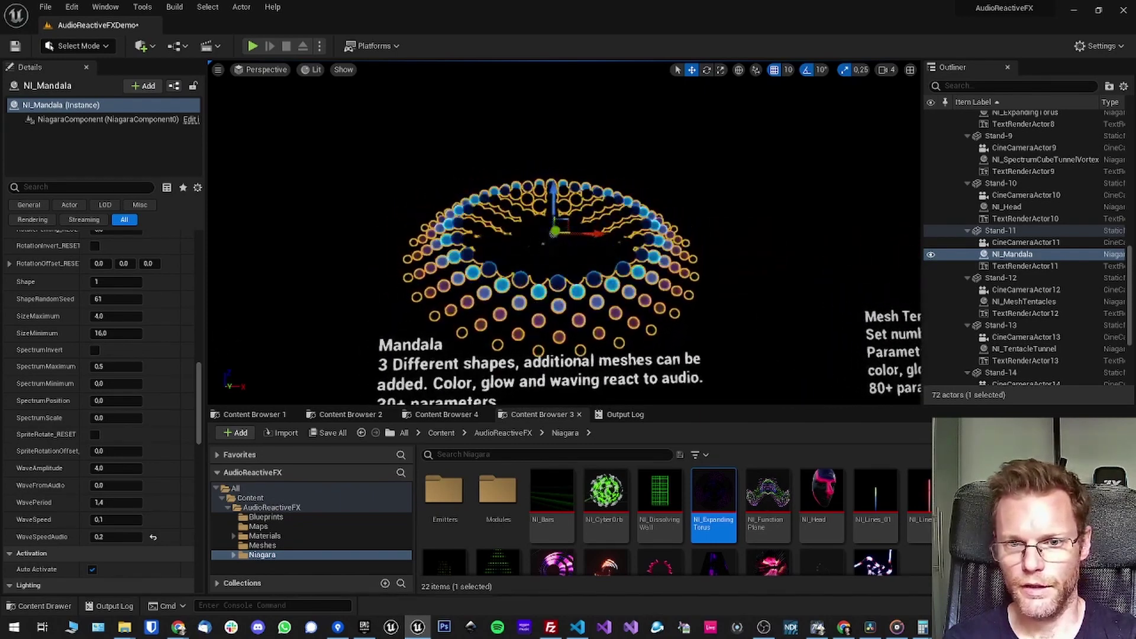
double_click(974, 491)
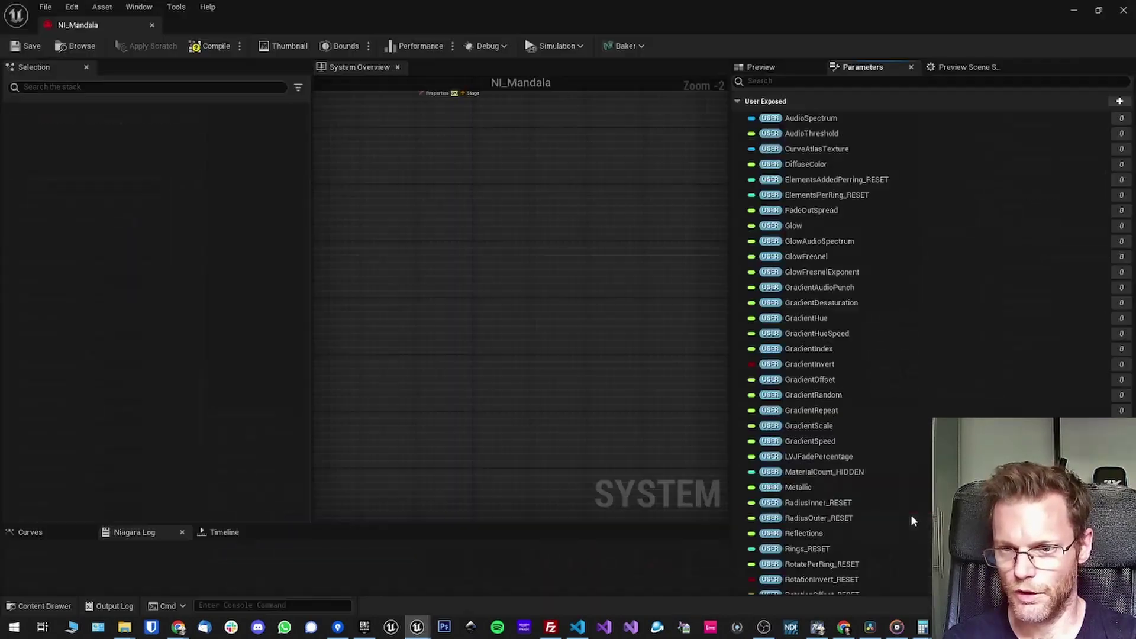
scroll(430, 254, up, 3)
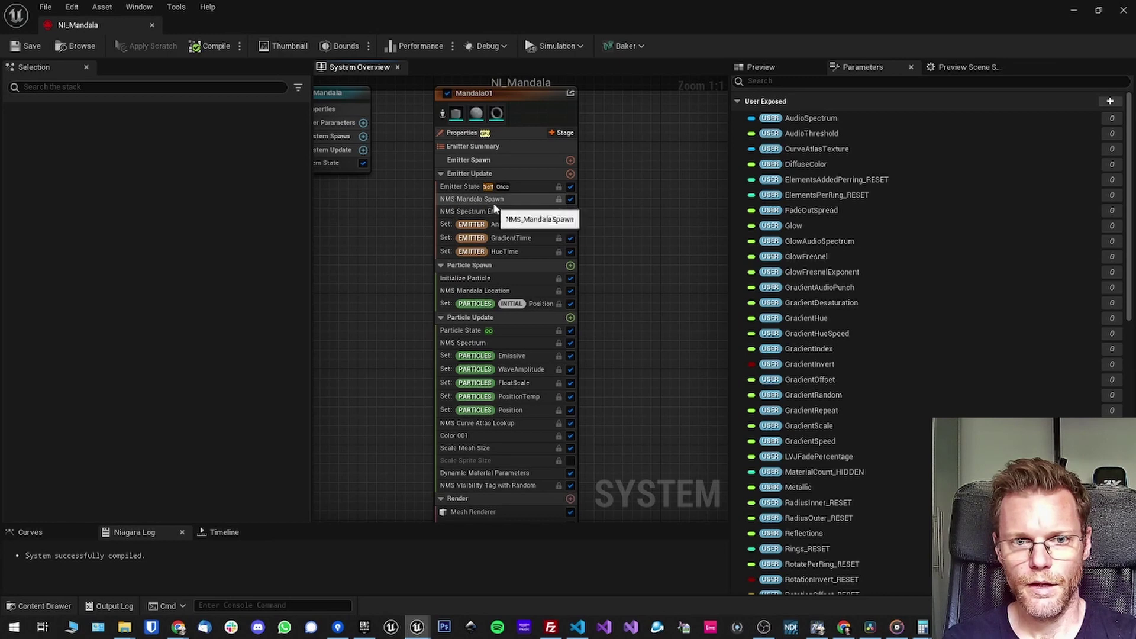
click(525, 198)
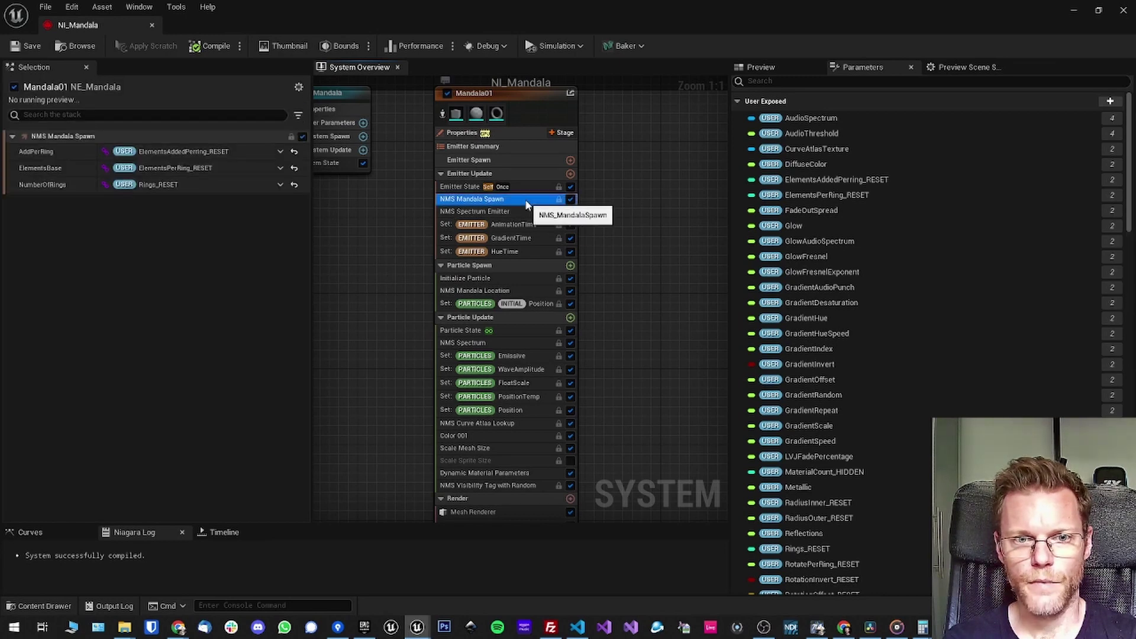
click(522, 293)
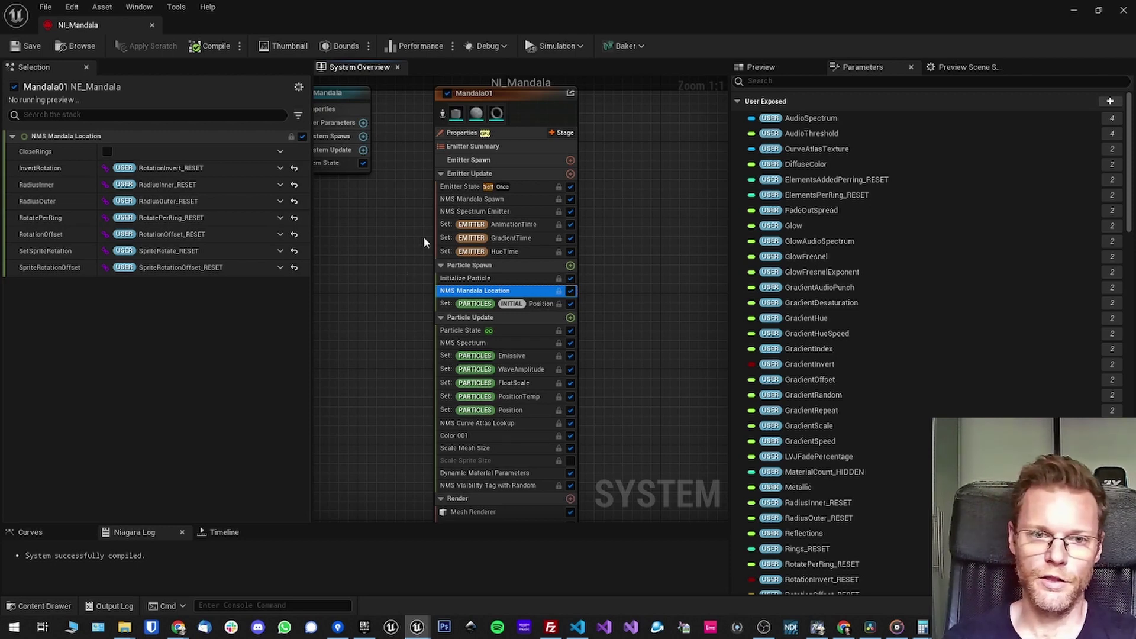
Step: Close the NI_Mandala editor and look through the override parameters of the NI_Mandala instance in the level
click(152, 25)
right_drag(907, 272, 907, 273)
scroll(115, 410, up, 6)
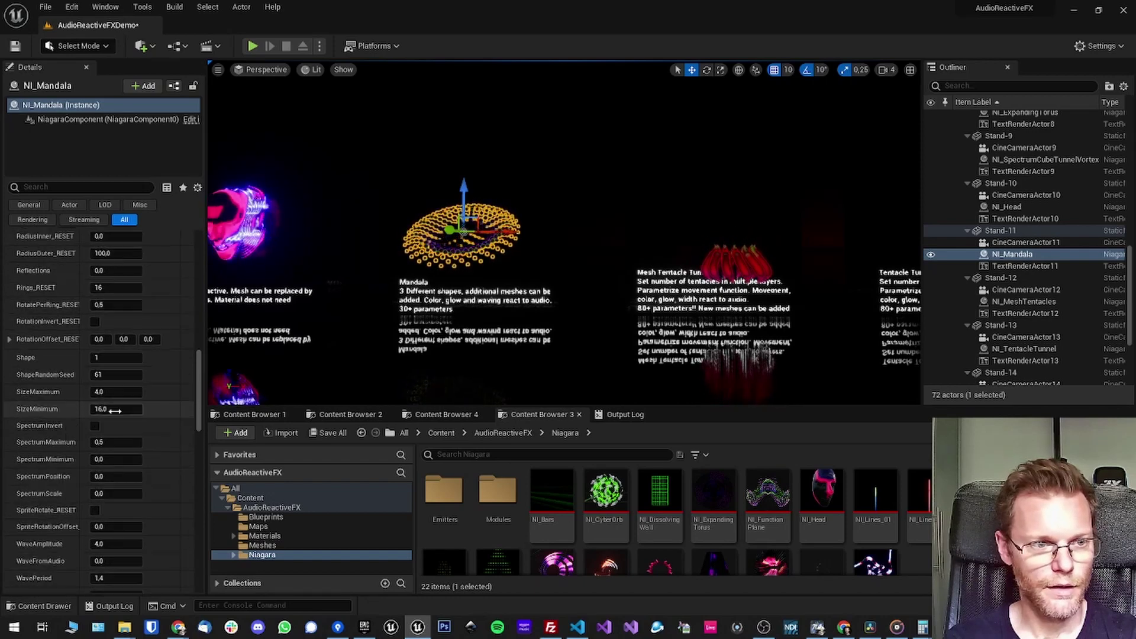
scroll(115, 411, up, 8)
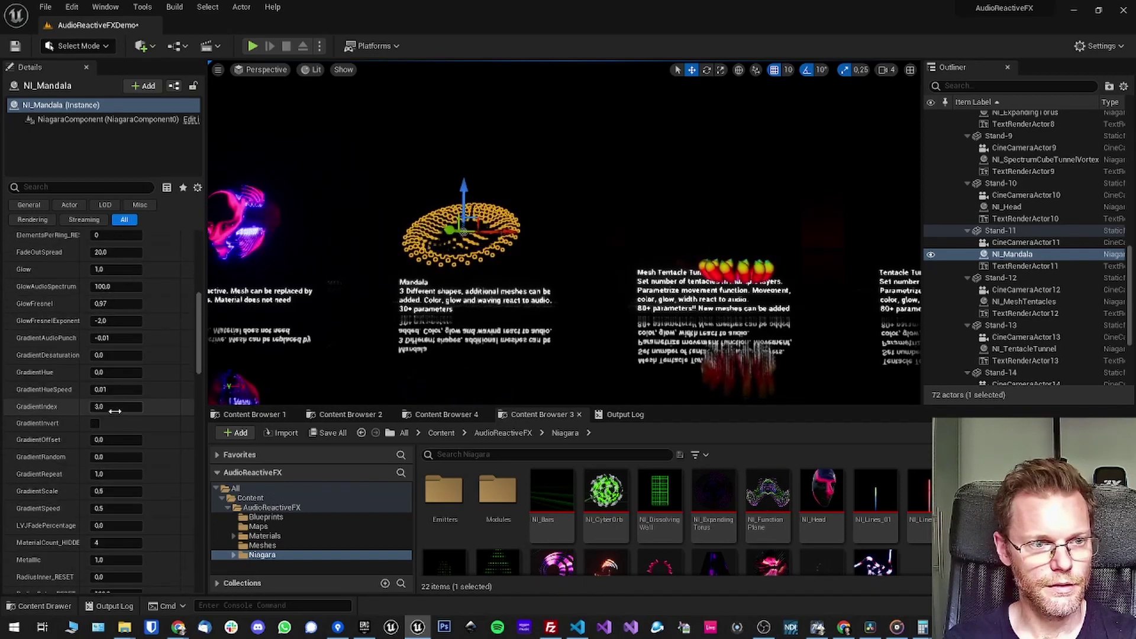
scroll(114, 411, down, 6)
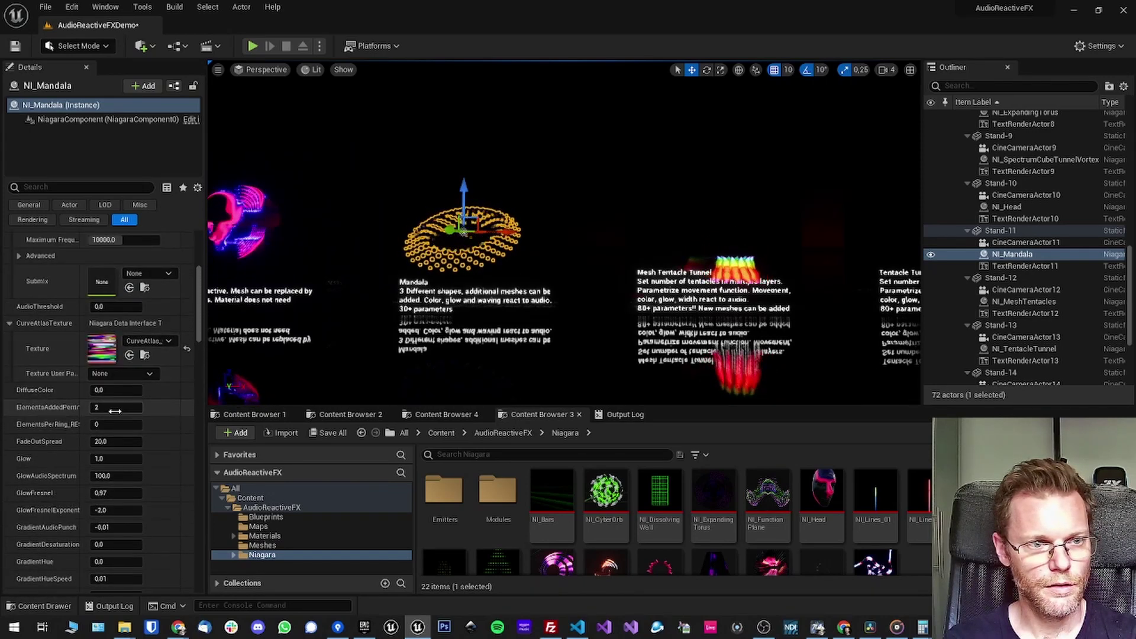
scroll(114, 410, down, 9)
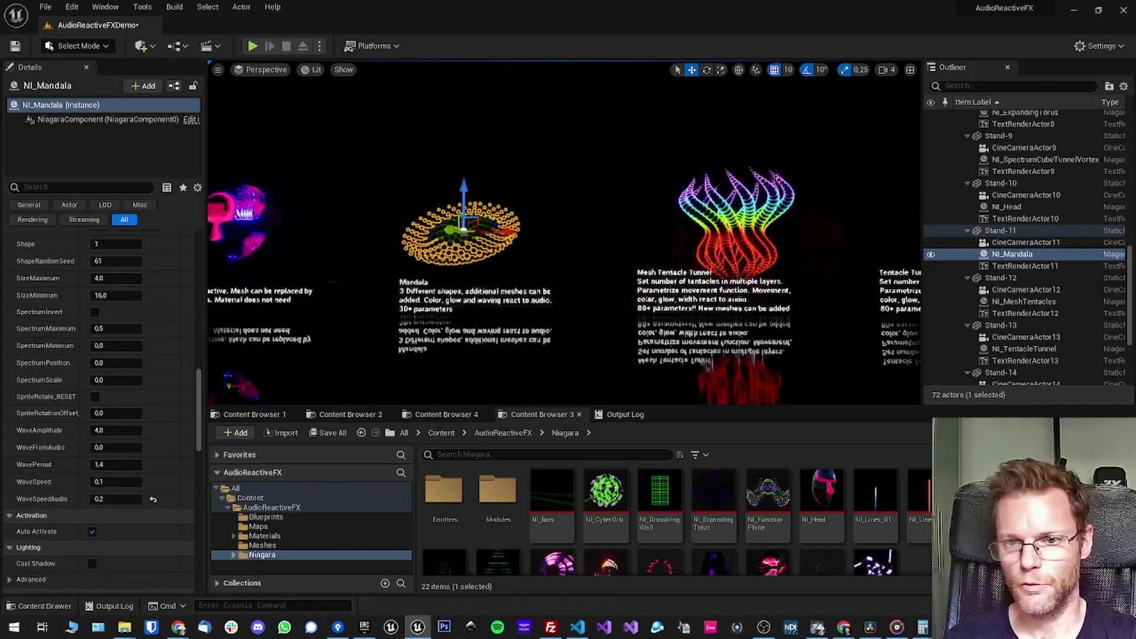
Step: Select the NI_MeshTentacles effect at the Mesh Tentacle Tunnel stand and look through its override parameters
right_drag(565, 236, 701, 248)
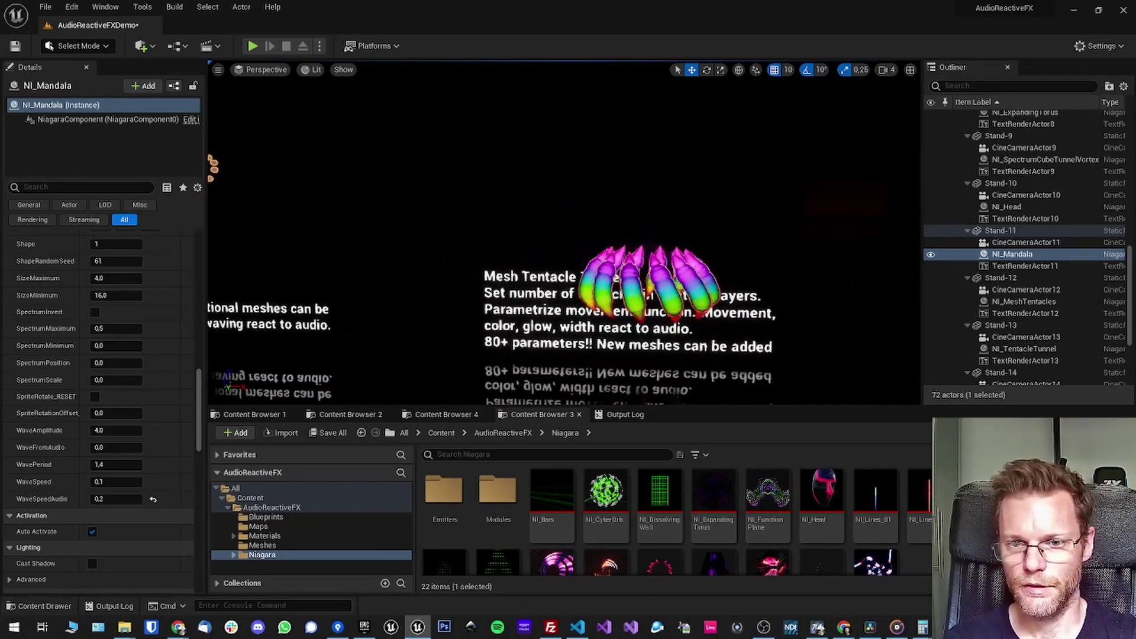
click(648, 281)
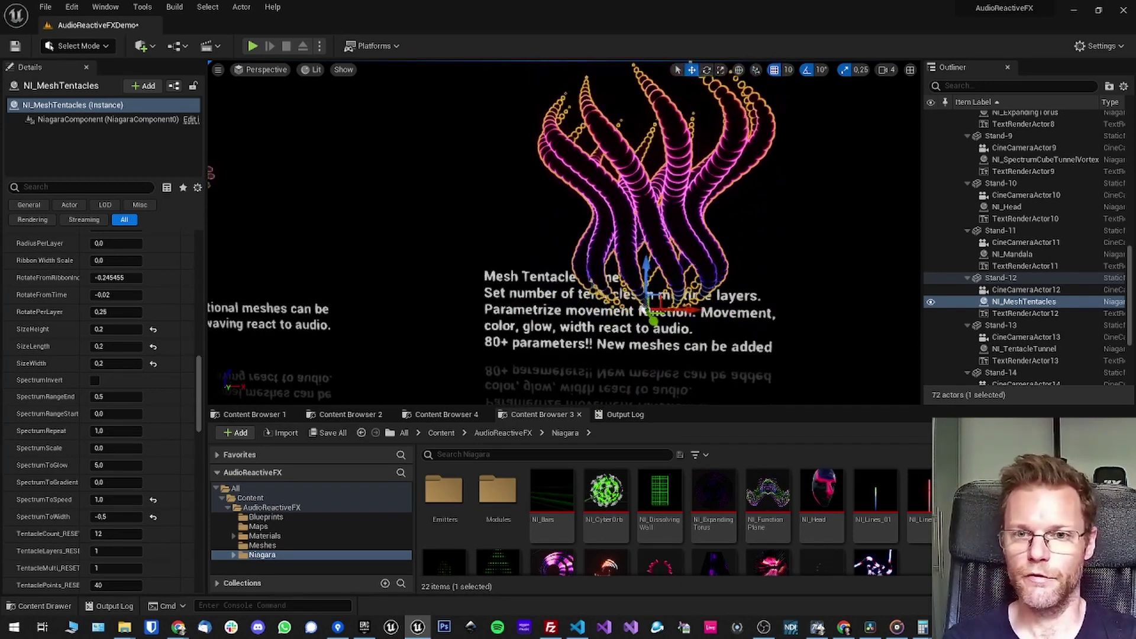
right_drag(563, 233, 565, 224)
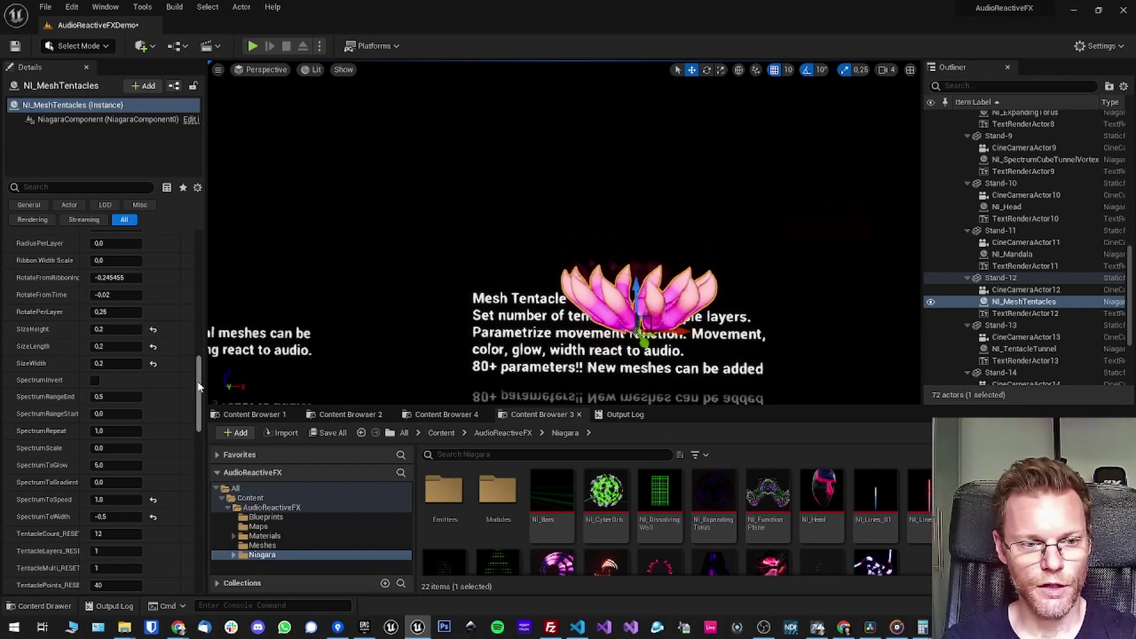
drag(198, 388, 190, 301)
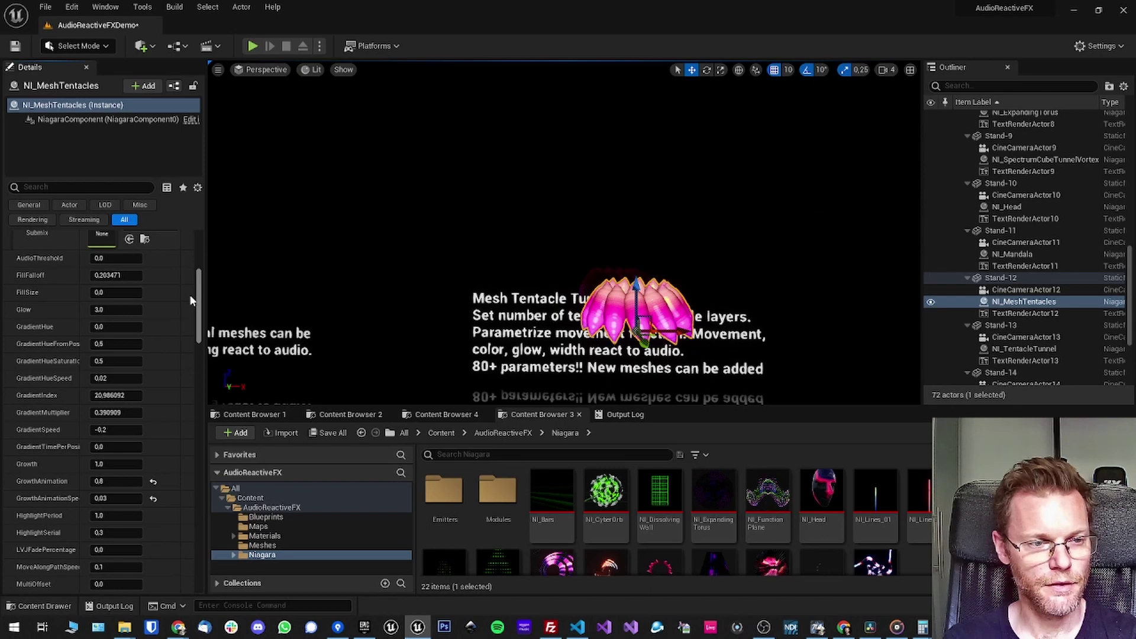
scroll(88, 331, down, 10)
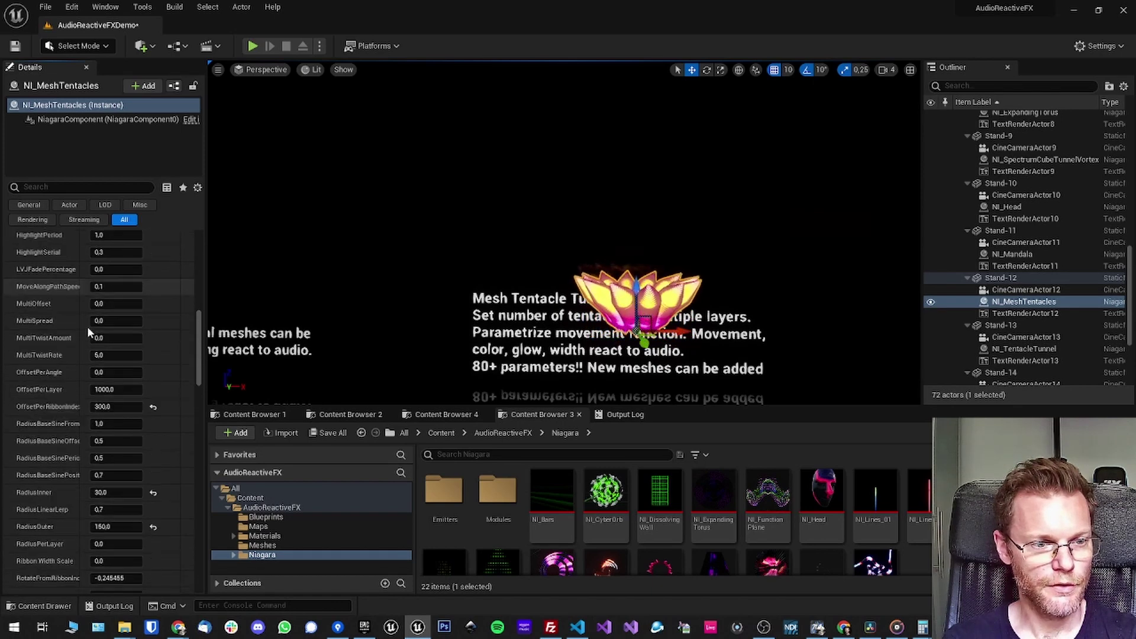
scroll(88, 333, down, 8)
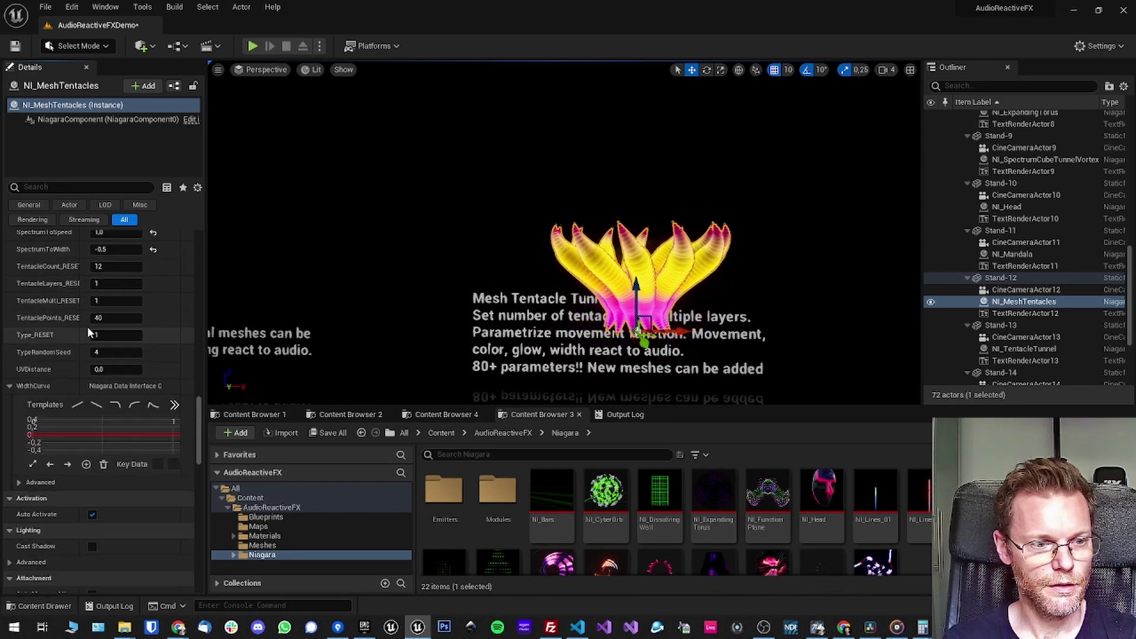
scroll(87, 333, up, 15)
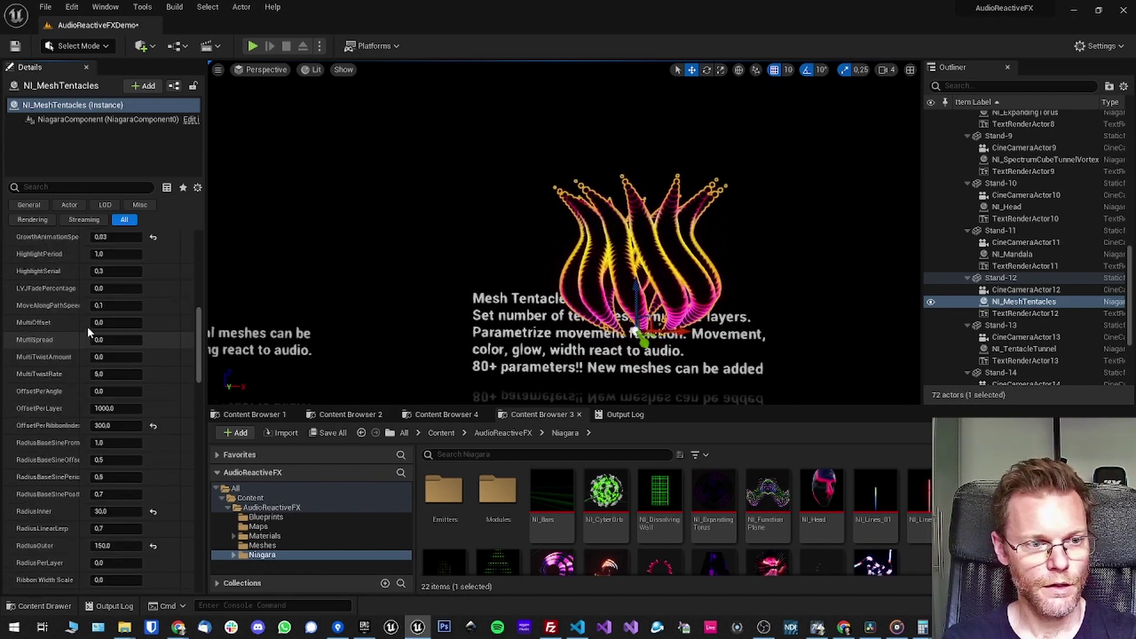
scroll(87, 326, up, 5)
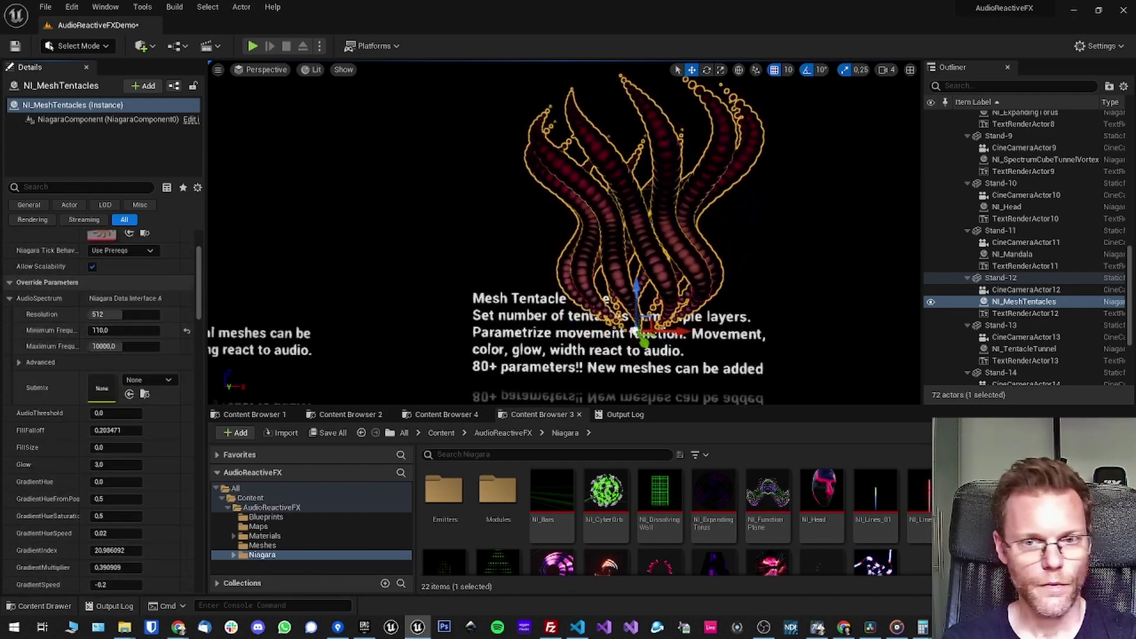
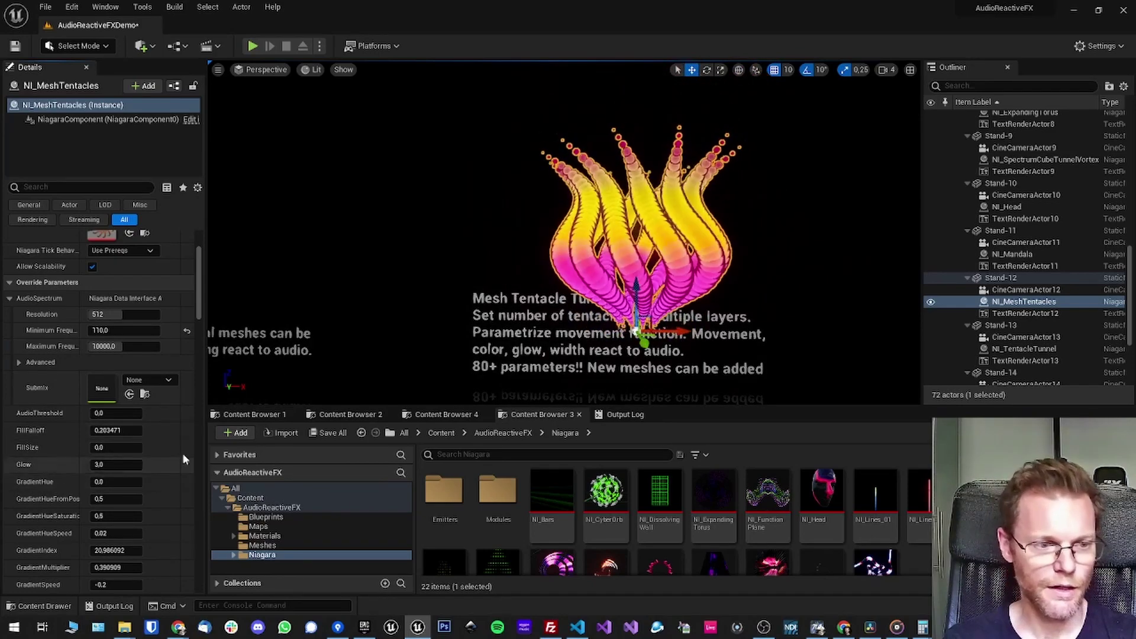
Step: Set the GrowthAnimation parameter of NI_MeshTentacles to 0
scroll(48, 452, down, 5)
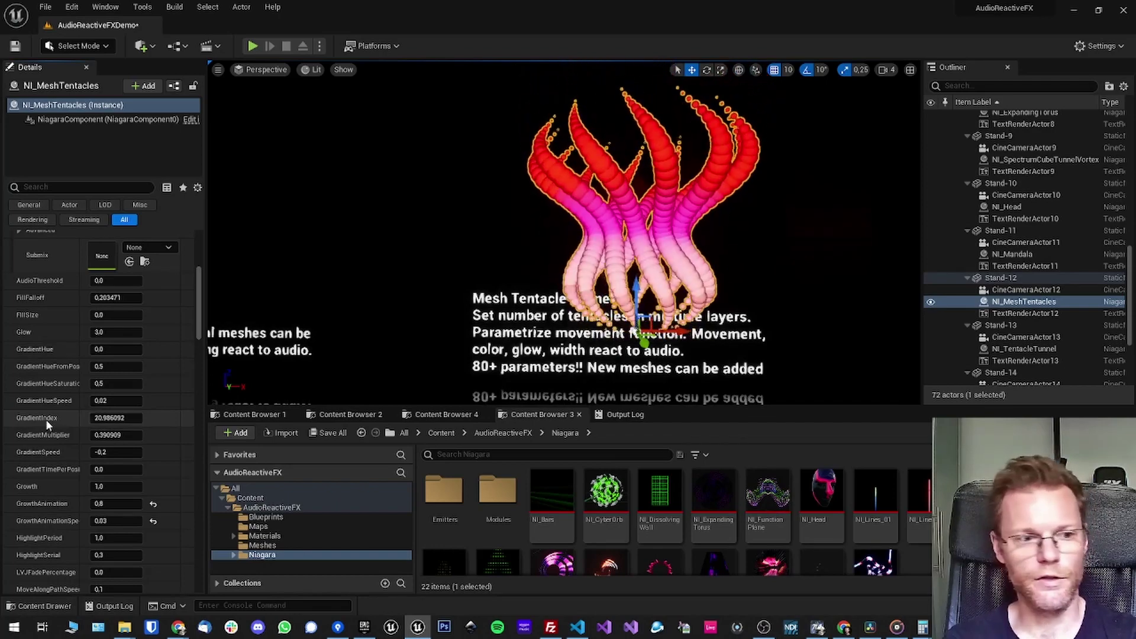
scroll(55, 369, down, 4)
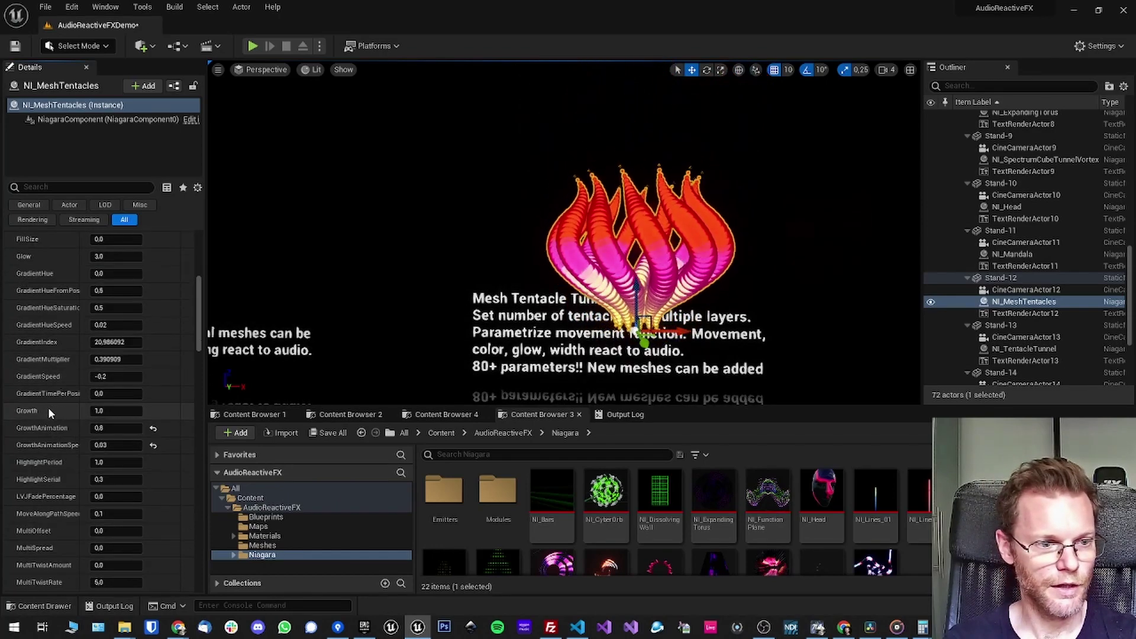
click(102, 427)
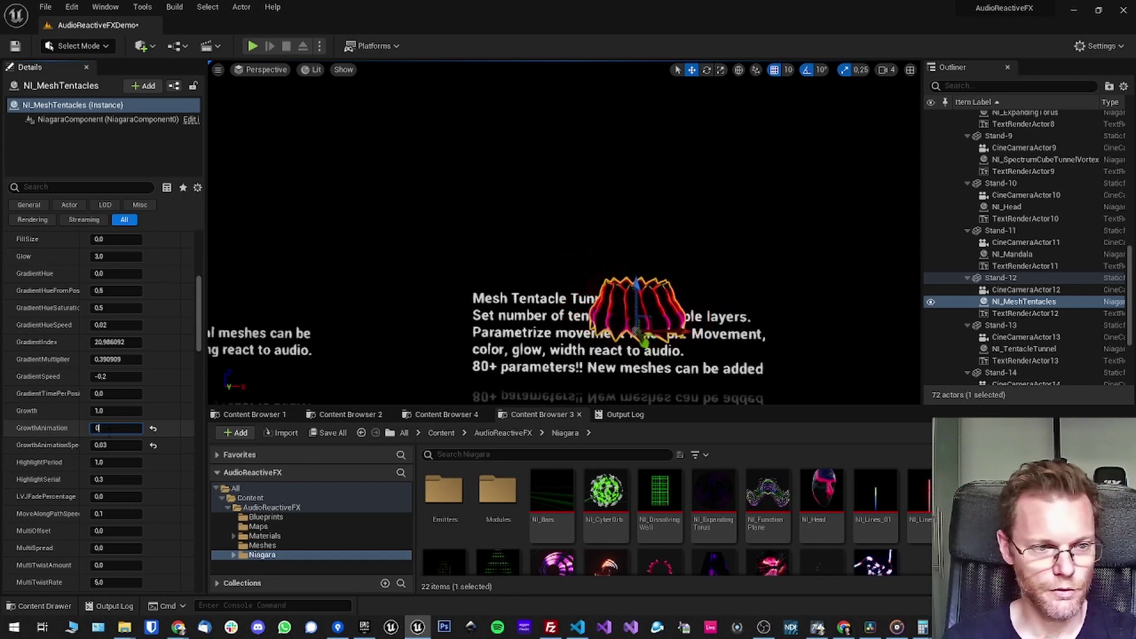
text(0)
key(Return)
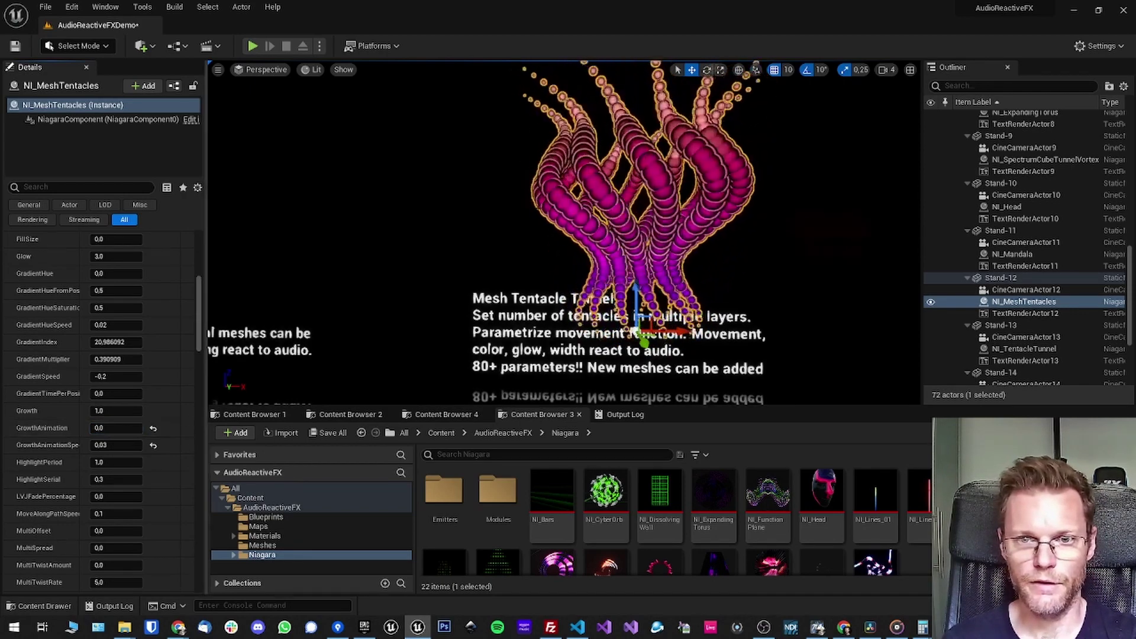
Step: Try a Growth value of 0.1 on NI_MeshTentacles, and return it to 1
click(114, 413)
text(0.1)
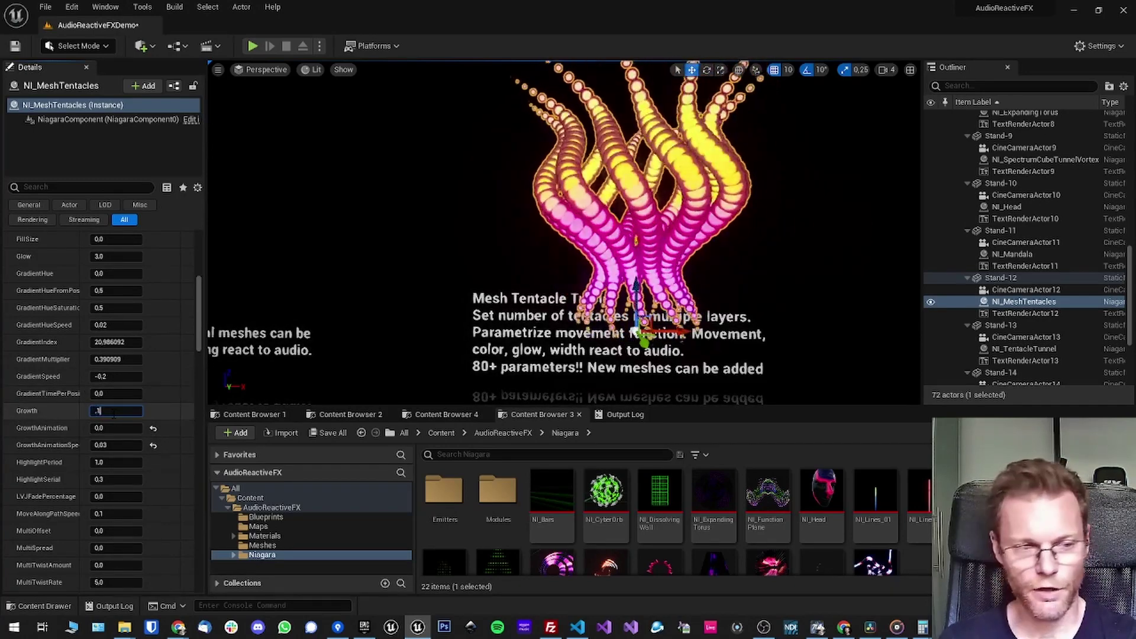
key(Return)
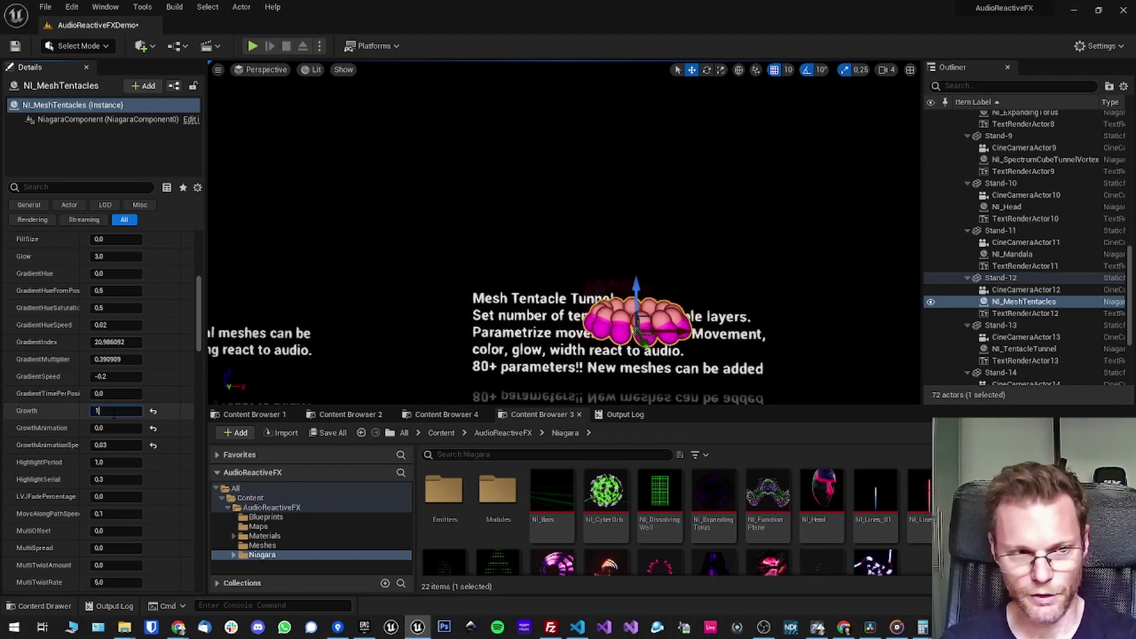
key(Return)
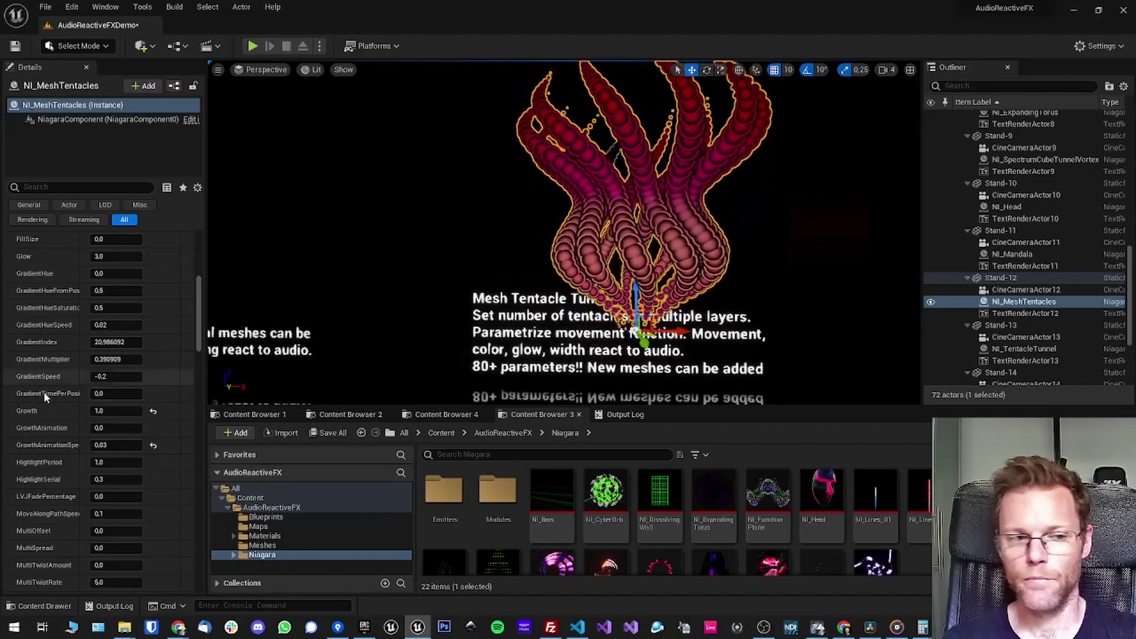
Step: Examine the gradient, growth, multi, radius, rotation, size, spectrum and tentacle parameters of NI_MeshTentacles
scroll(95, 352, up, 4)
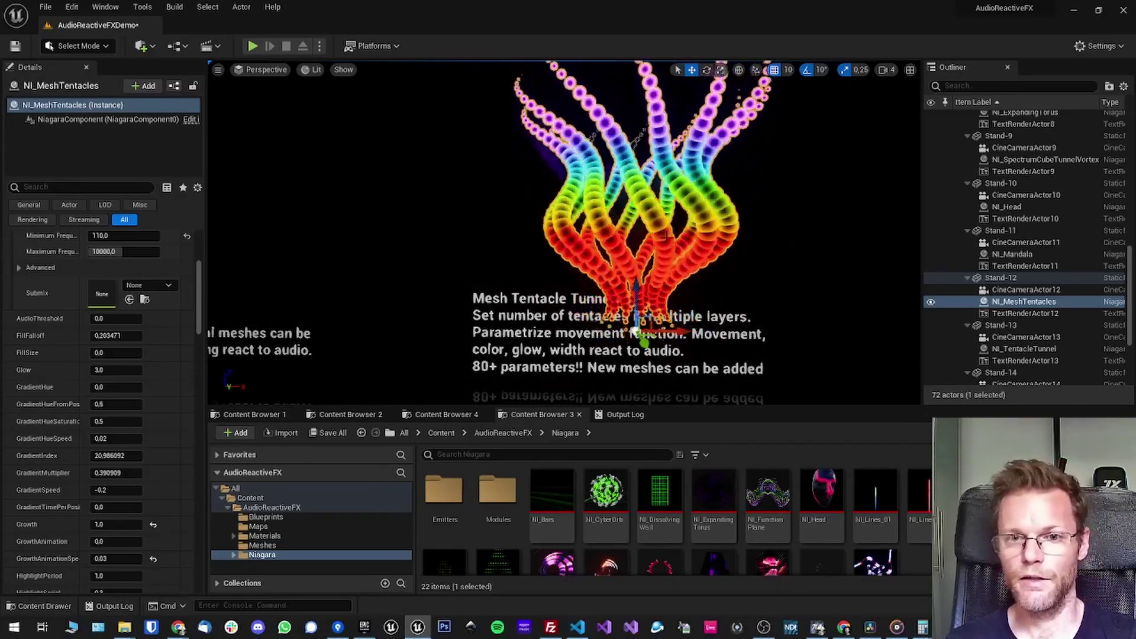
scroll(114, 415, down, 10)
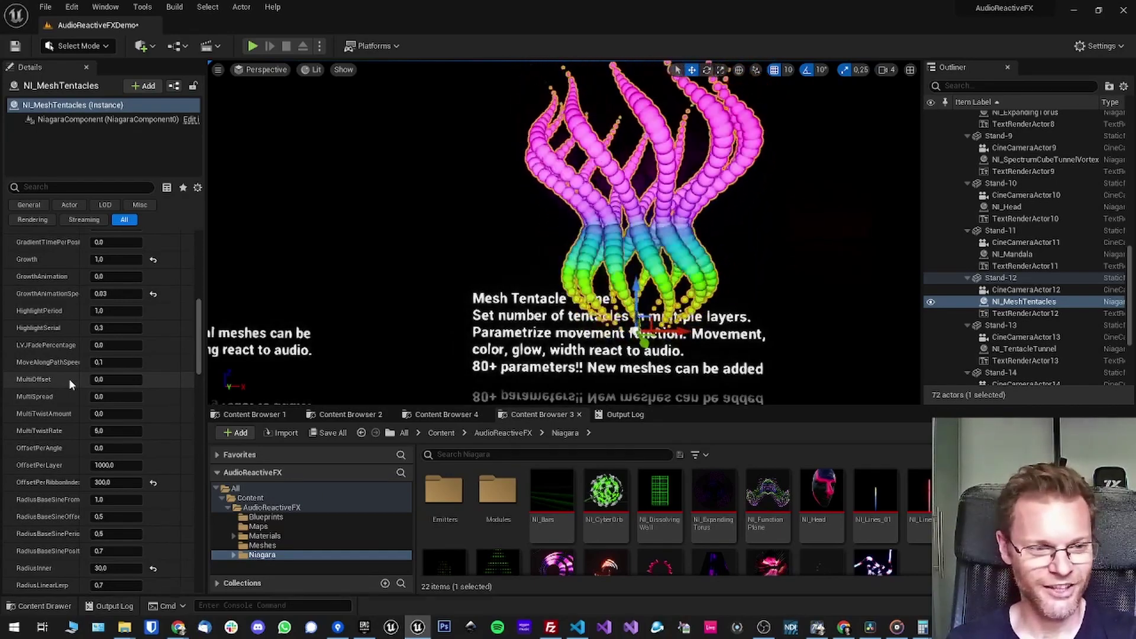
scroll(69, 379, down, 2)
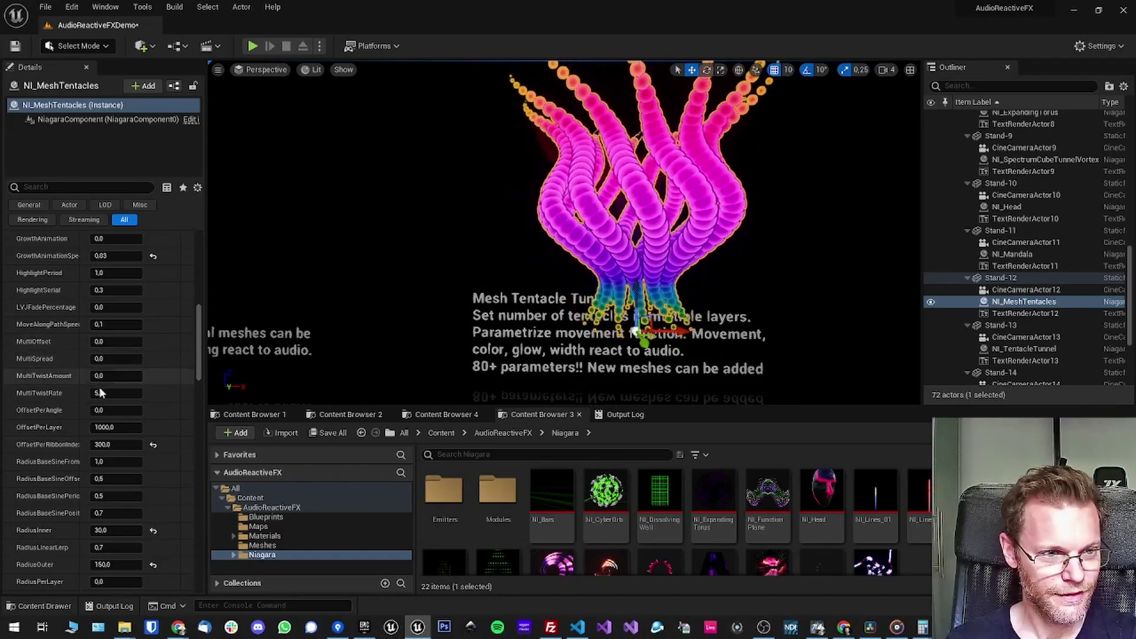
scroll(81, 406, down, 2)
scroll(81, 405, down, 1)
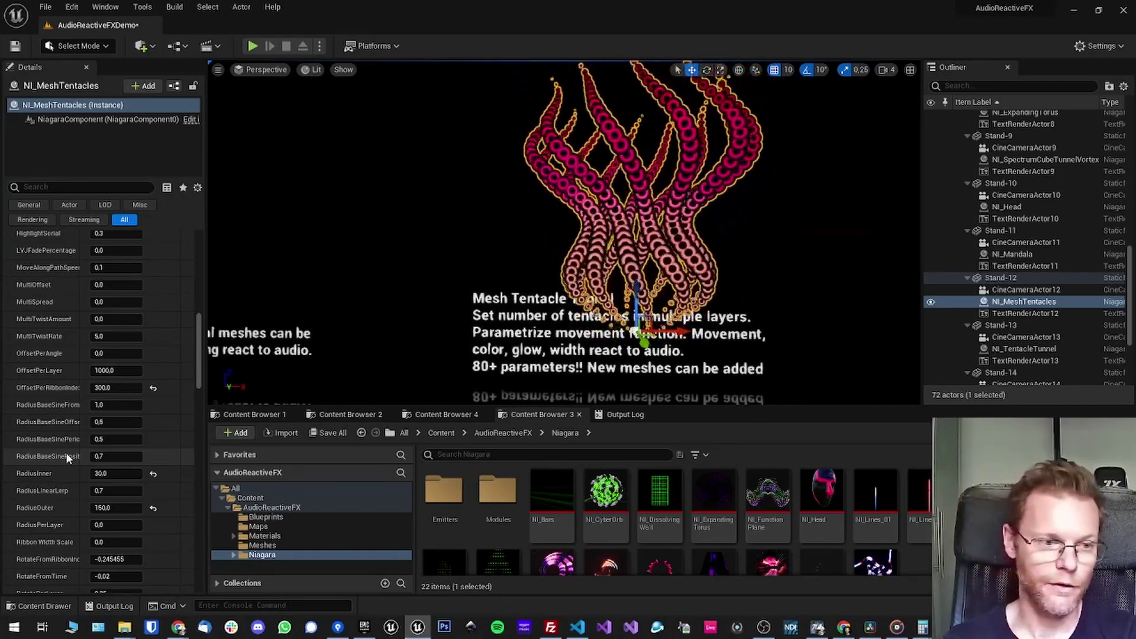
scroll(66, 459, down, 3)
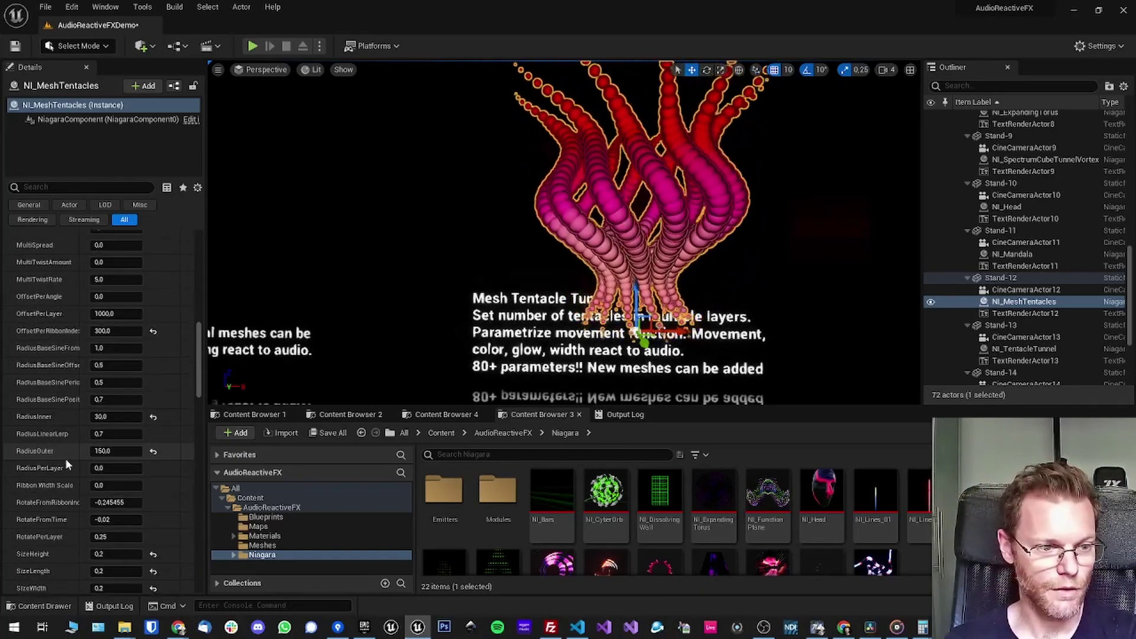
scroll(65, 458, down, 3)
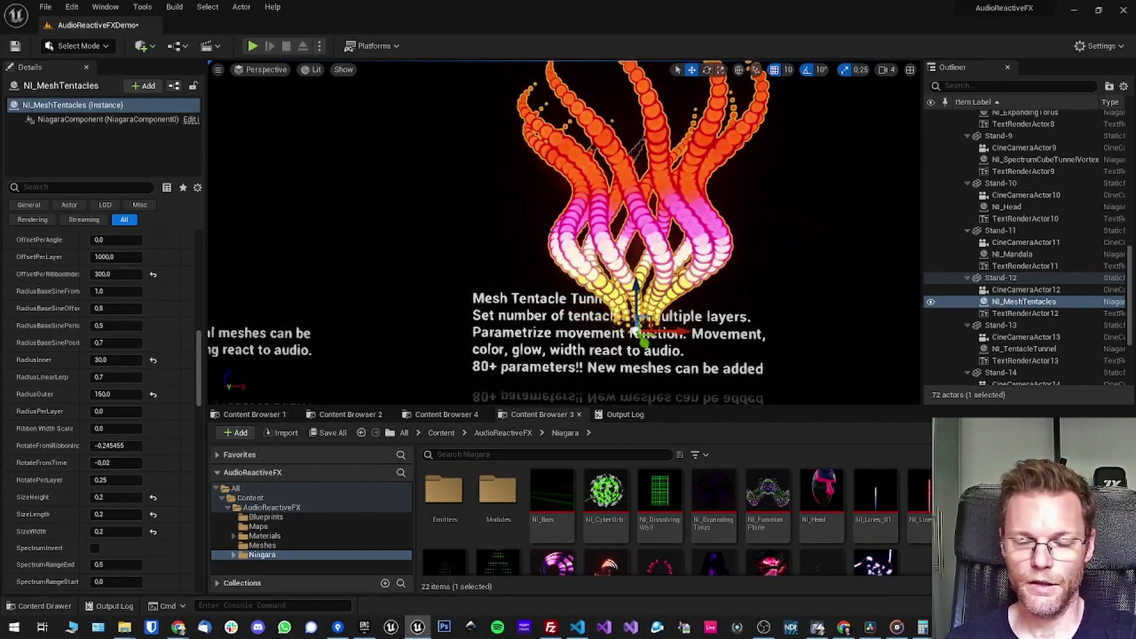
scroll(98, 459, down, 3)
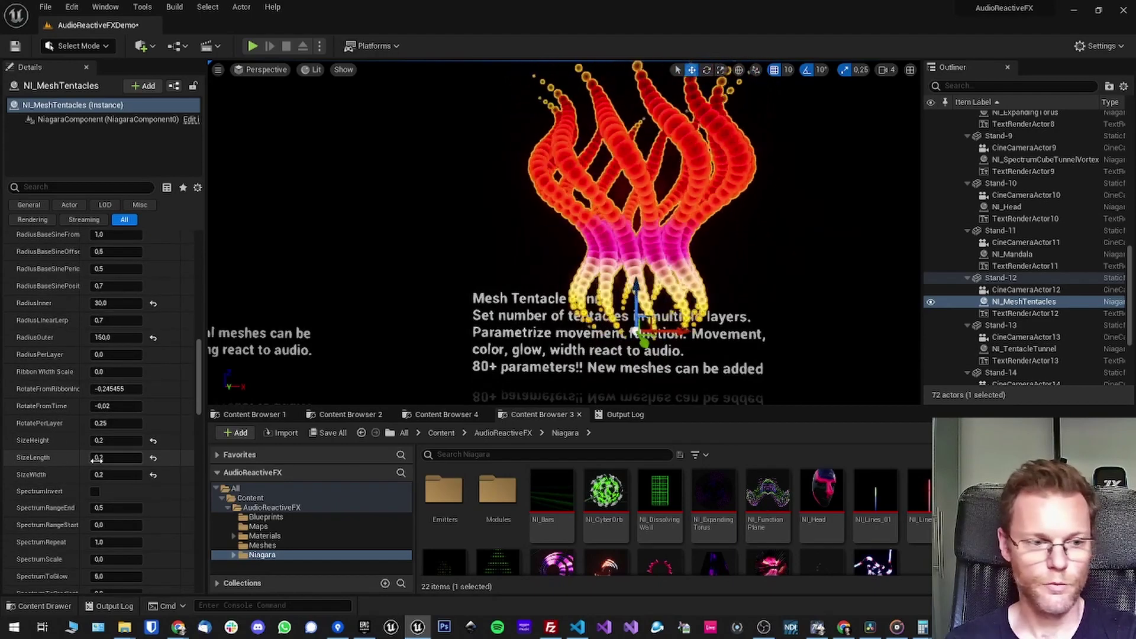
scroll(61, 416, down, 5)
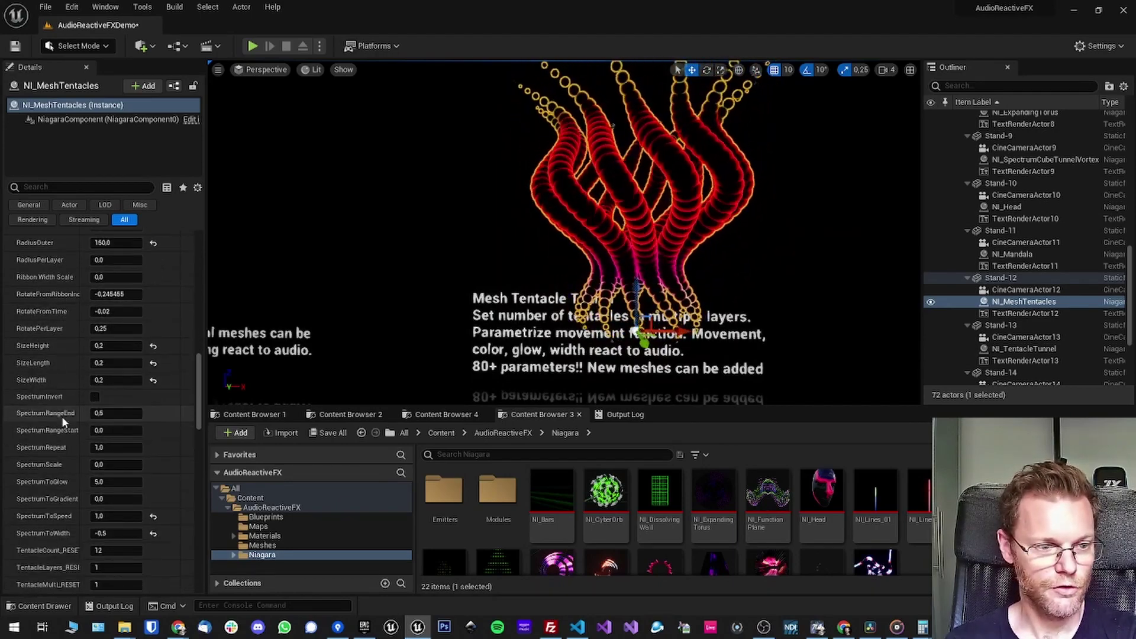
scroll(62, 416, down, 4)
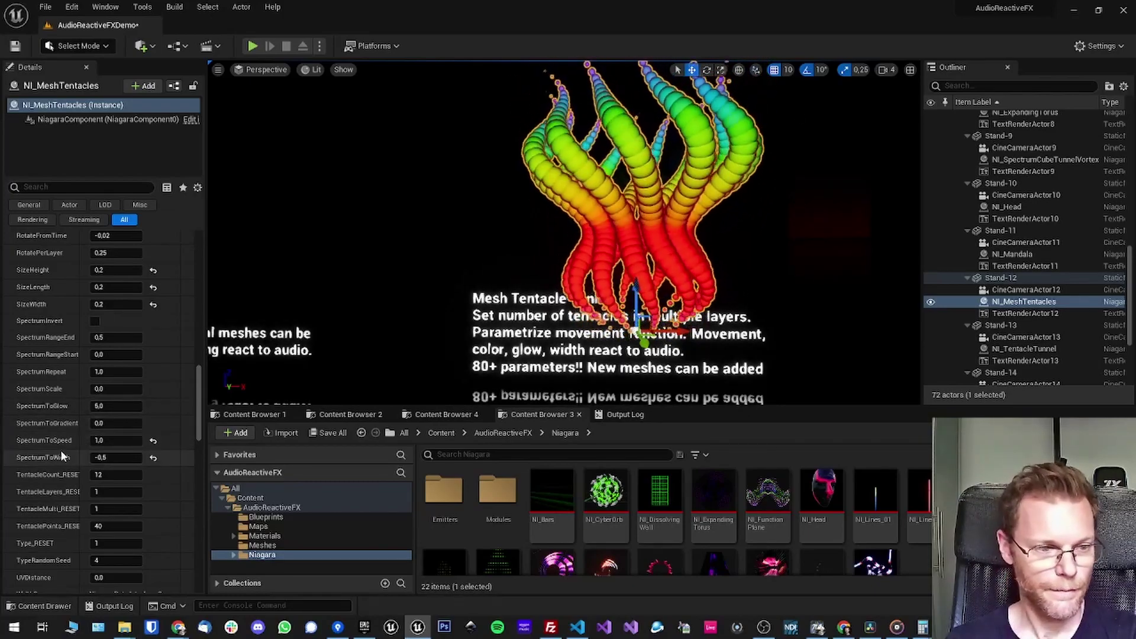
scroll(59, 456, down, 1)
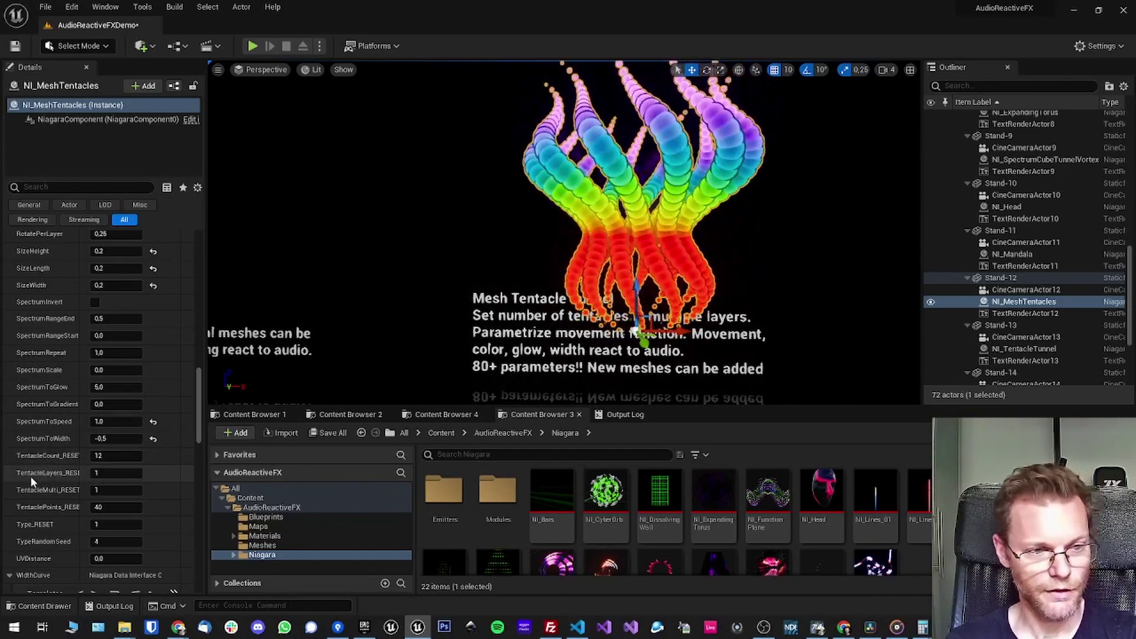
Step: Set TentacleMulti_RESET of NI_MeshTentacles to 3, and try a different TentaclePoints_RESET value
click(112, 491)
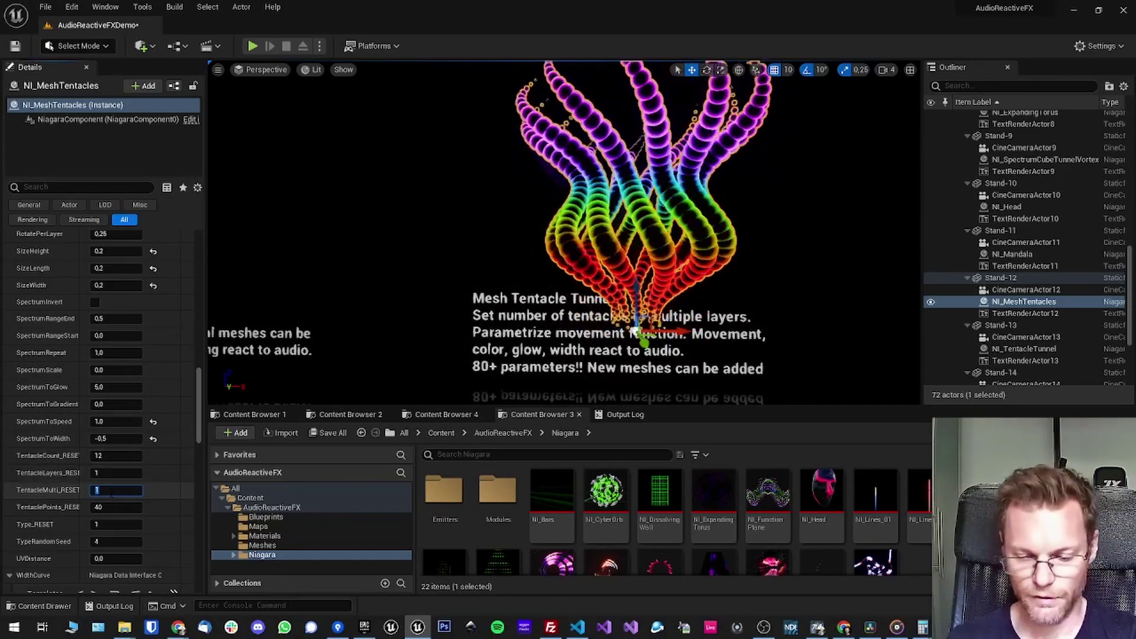
text(3)
key(Return)
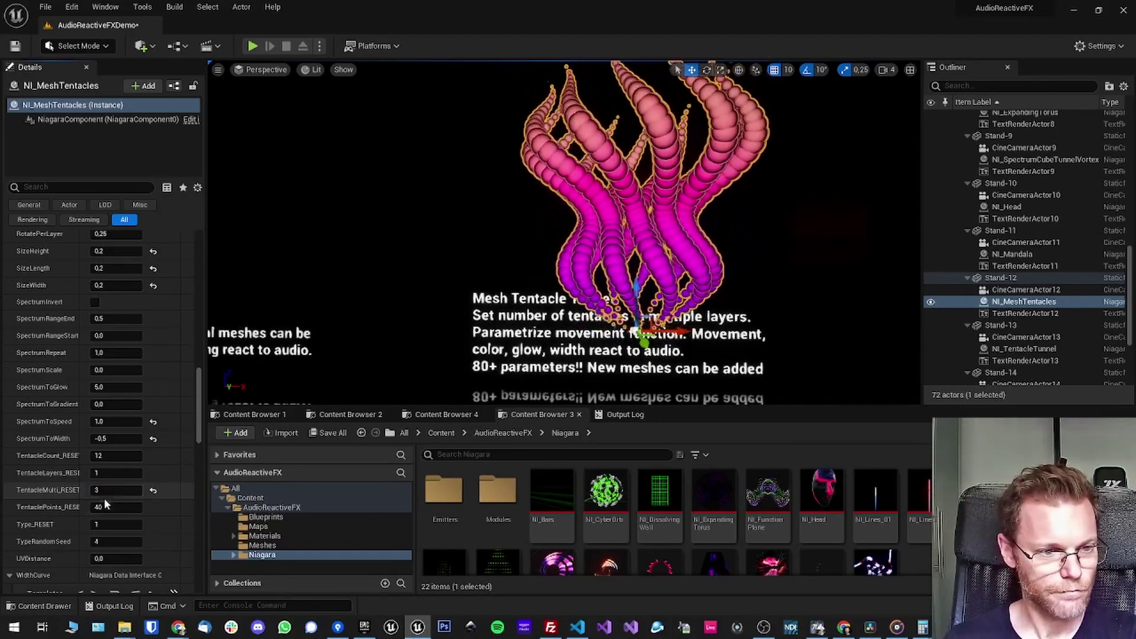
click(115, 508)
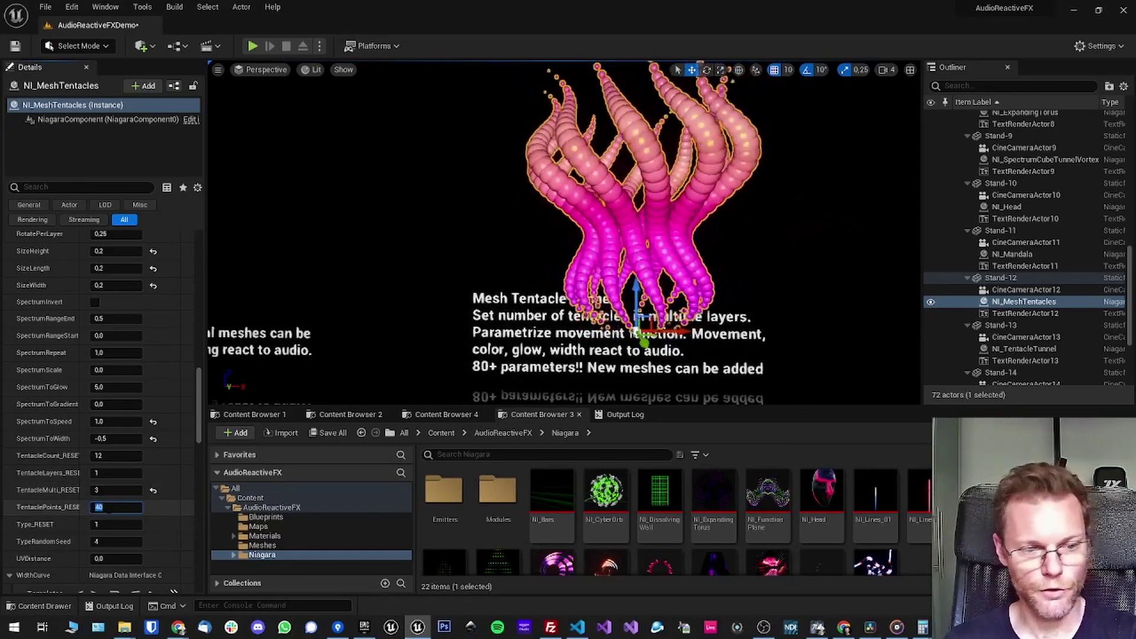
text(8)
key(Return)
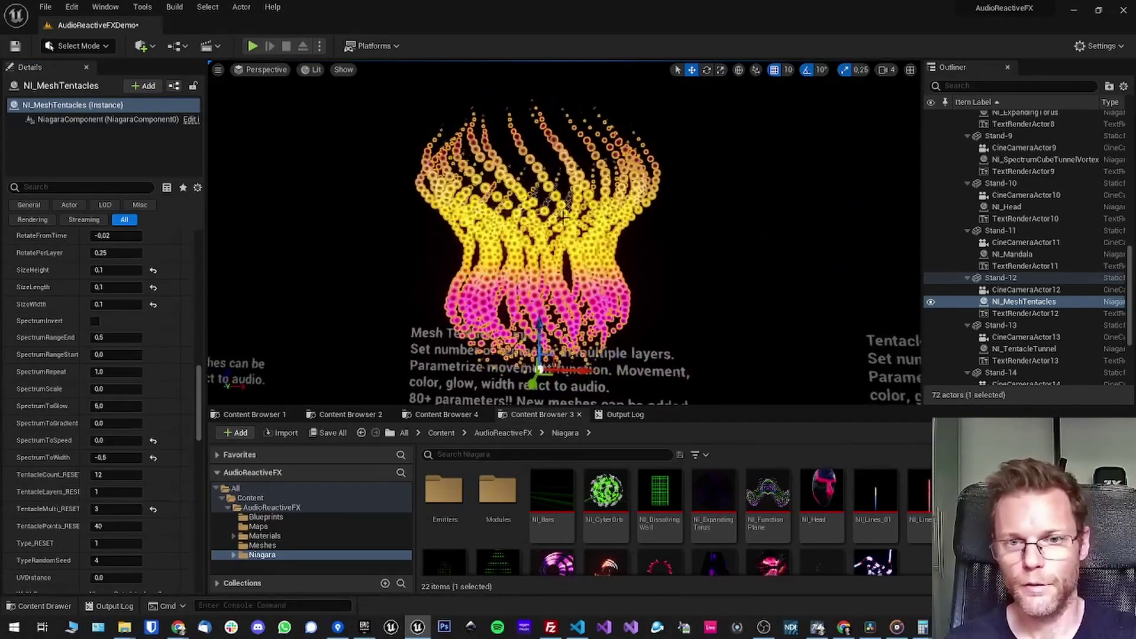
Step: Select the NI_TentacleTunnel effect at the Tentacle Tunnel stand and look through its radius, rotation, spectrum and tentacle parameters
right_drag(563, 218, 597, 208)
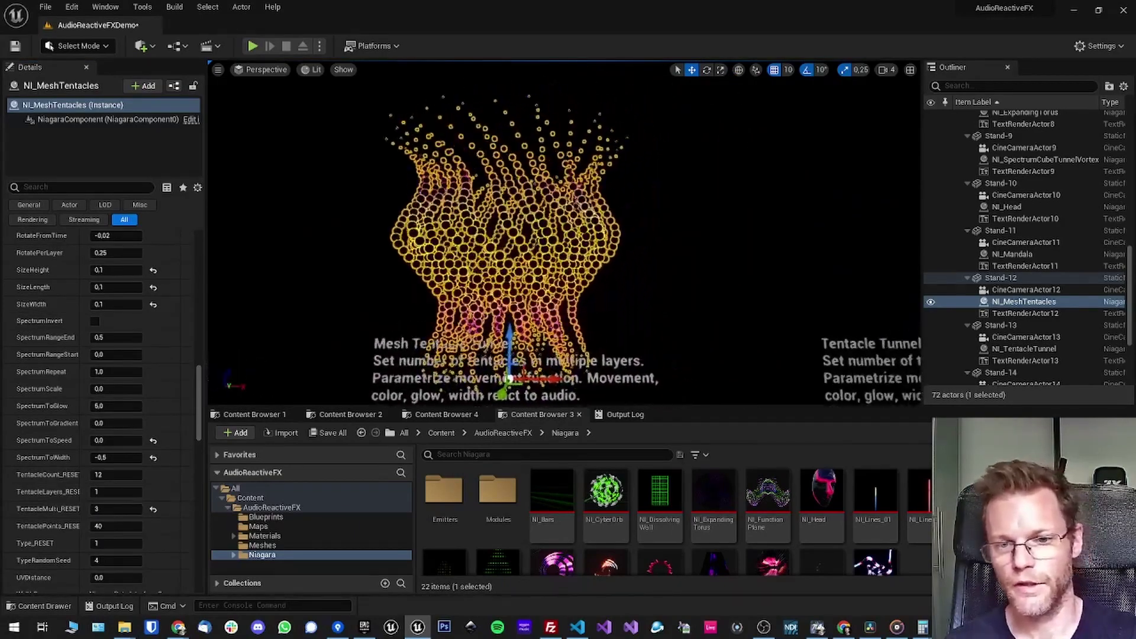
key(Right)
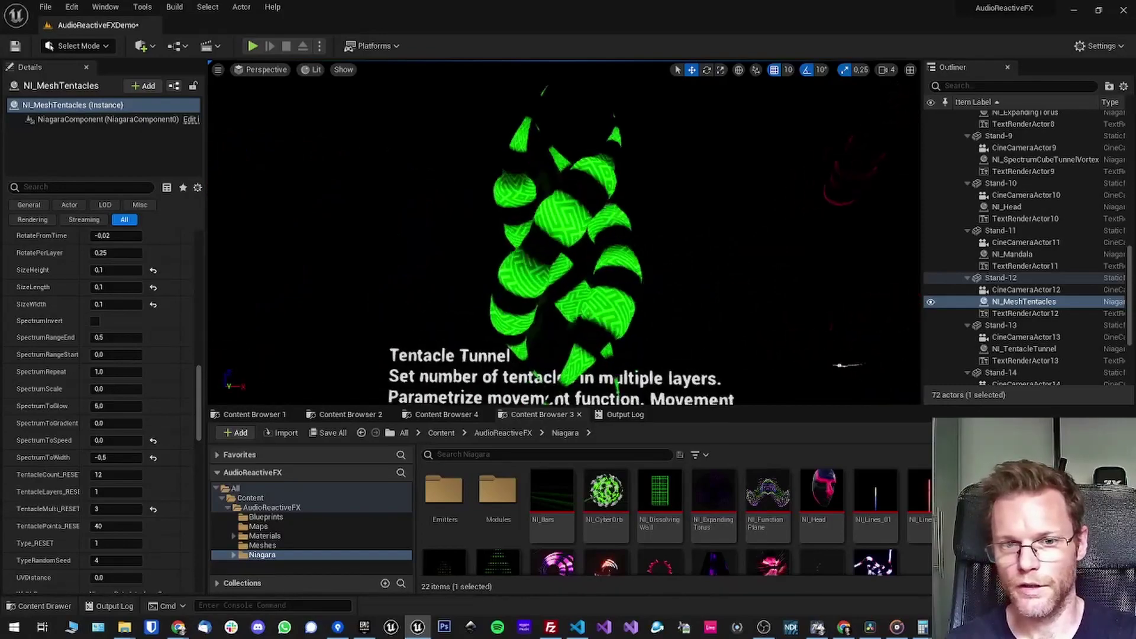
key(Up)
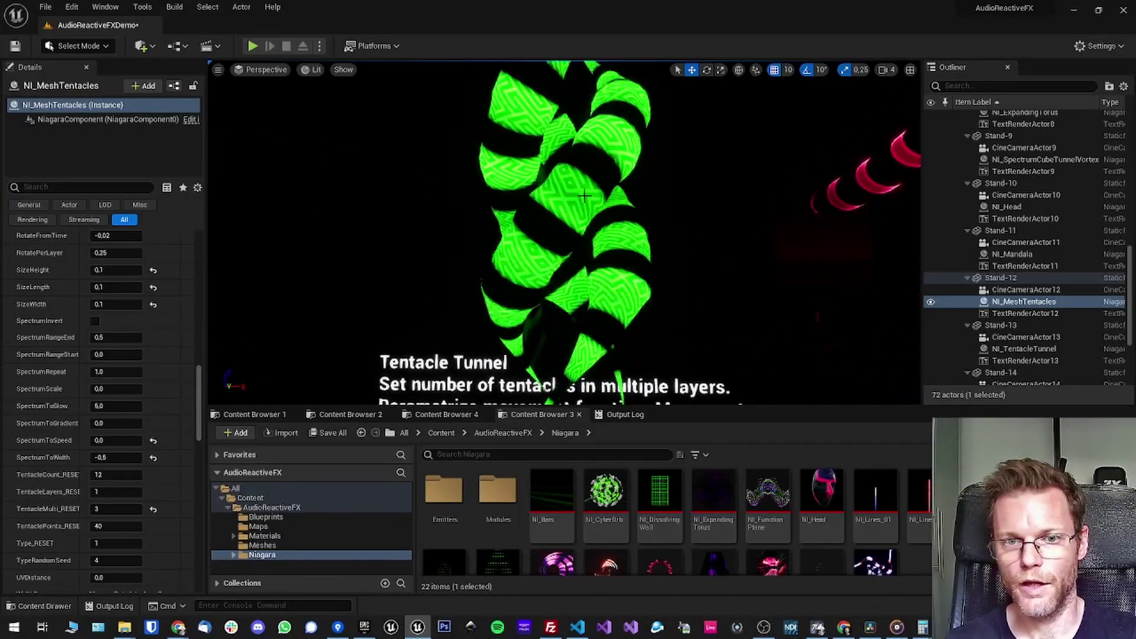
click(584, 195)
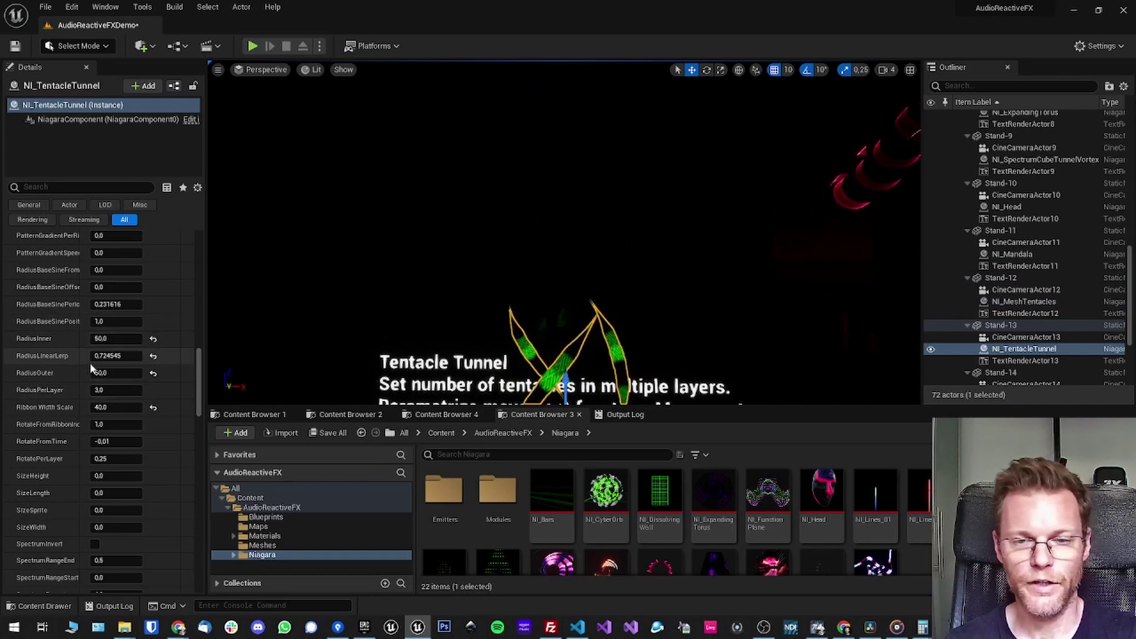
scroll(94, 366, down, 2)
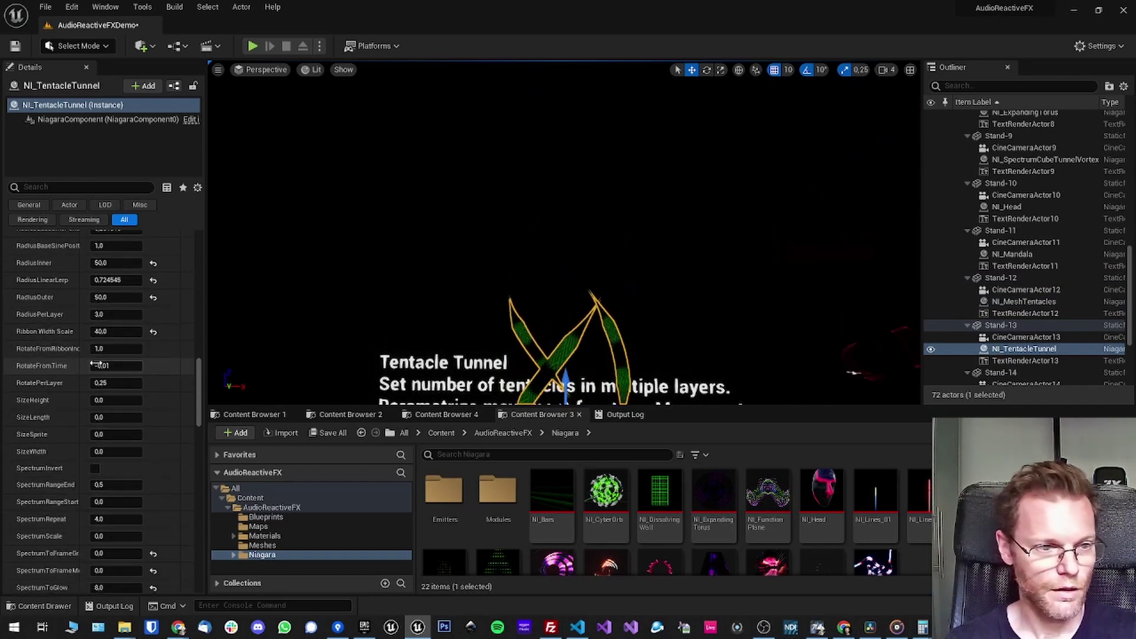
scroll(95, 367, down, 2)
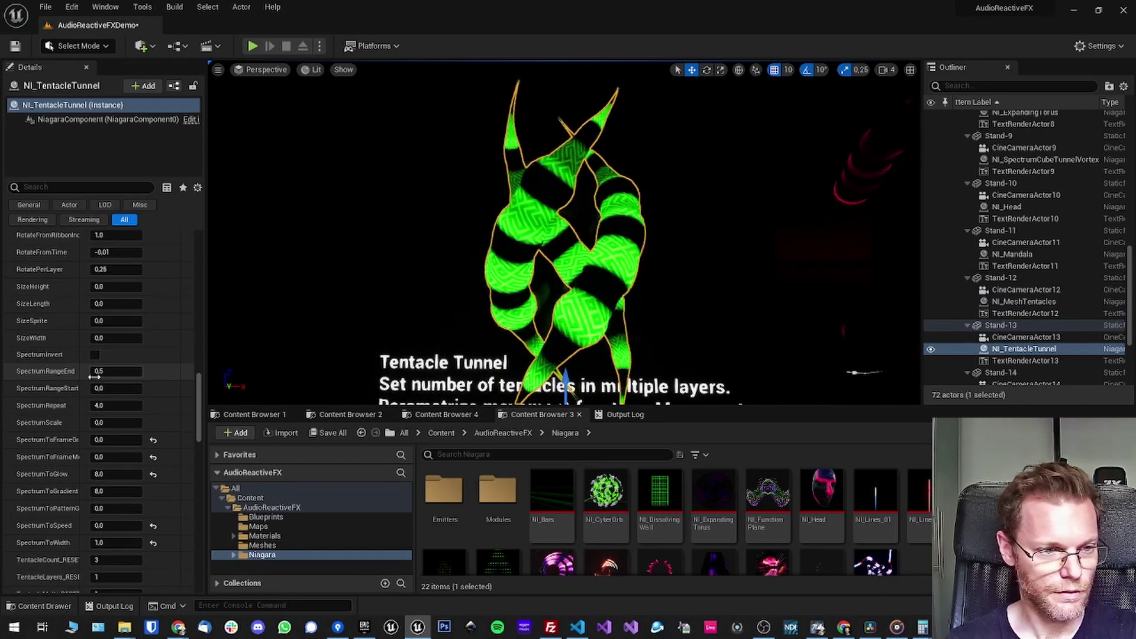
scroll(93, 378, down, 3)
scroll(93, 378, down, 1)
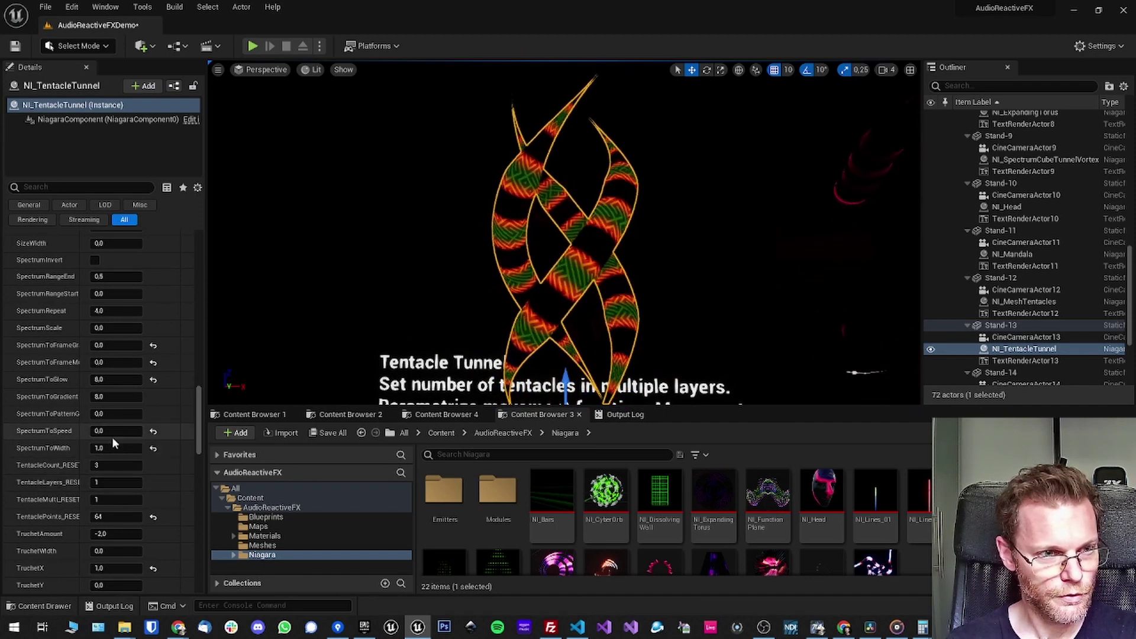
Step: Set the GrowthAnimation parameter of NI_TentacleTunnel to 0
scroll(65, 438, up, 5)
scroll(64, 435, up, 10)
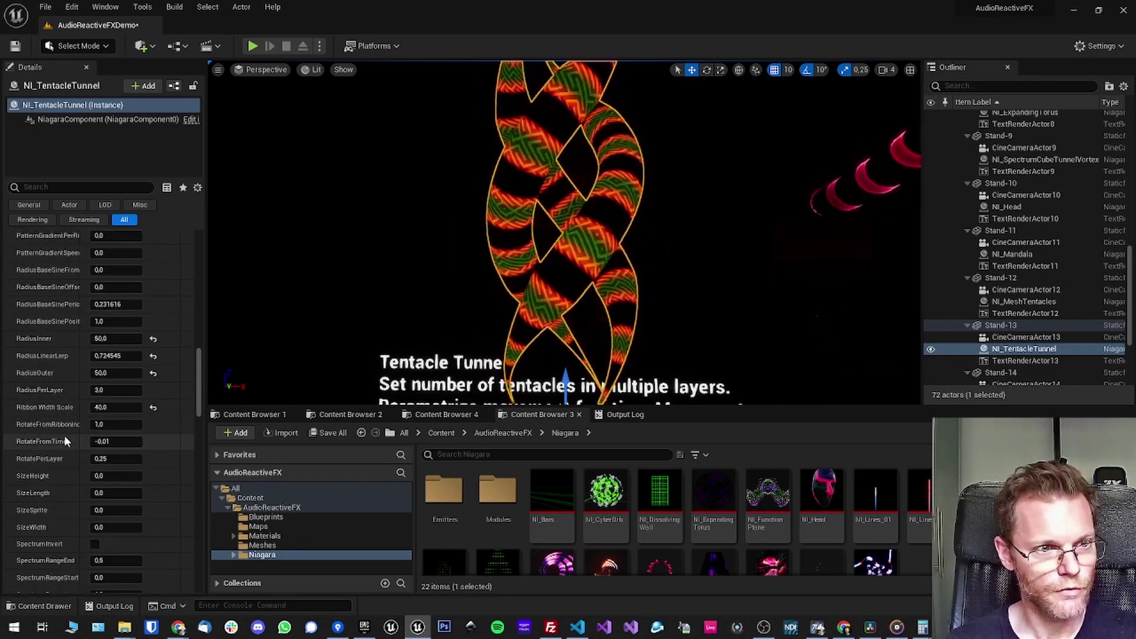
scroll(64, 436, up, 1)
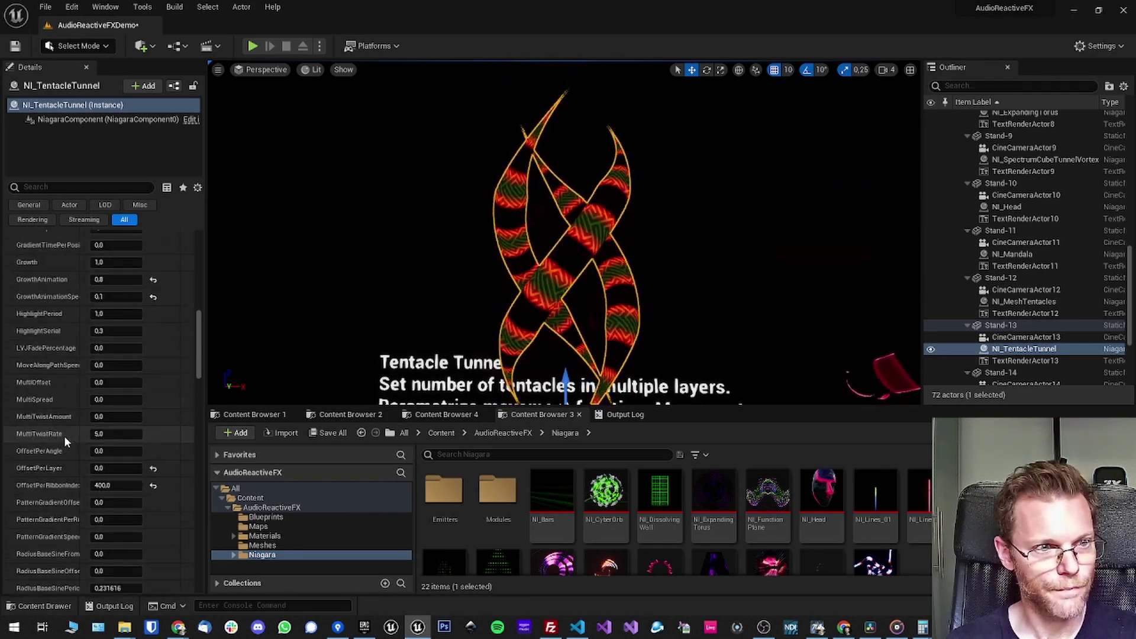
click(106, 279)
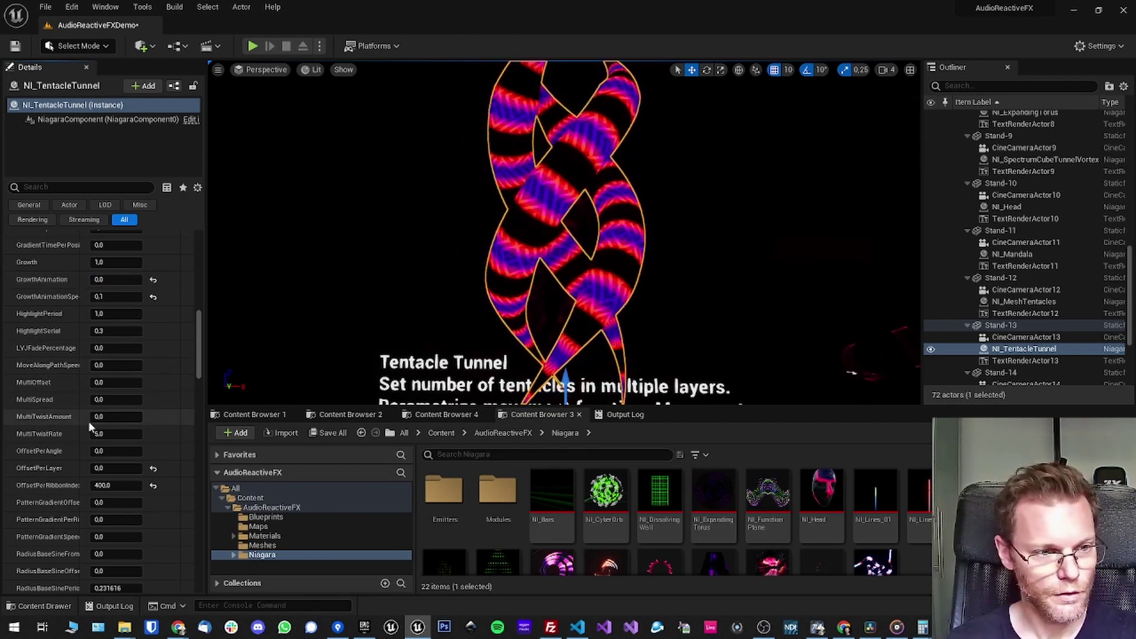
Step: Set the Ribbon Width Scale of NI_TentacleTunnel to 10
scroll(87, 421, down, 2)
scroll(88, 426, down, 3)
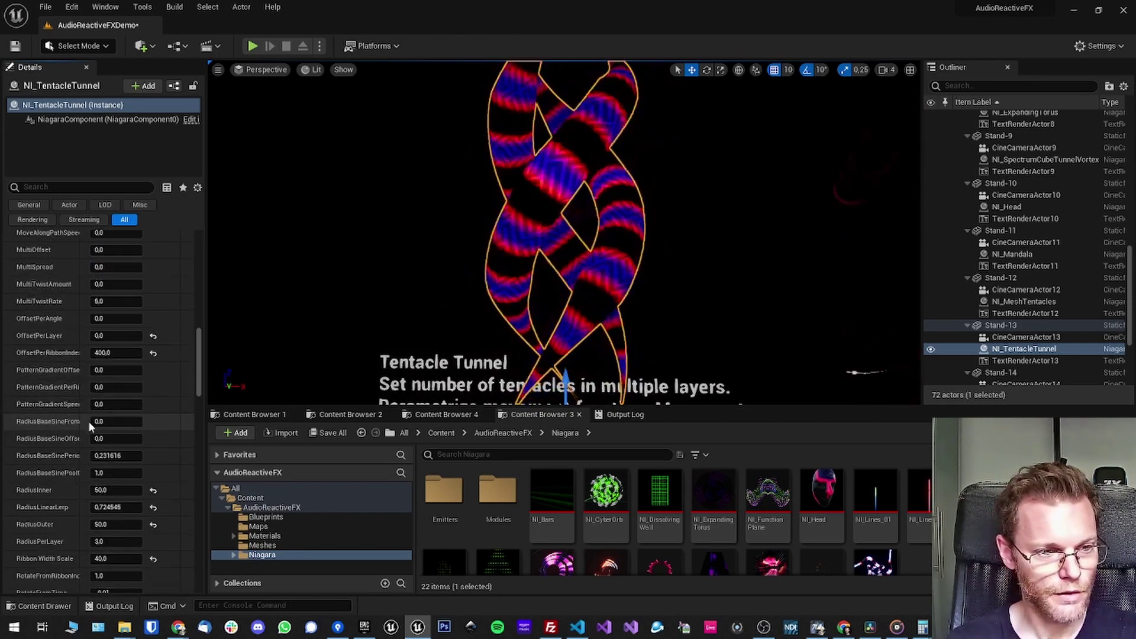
scroll(88, 420, down, 2)
click(114, 501)
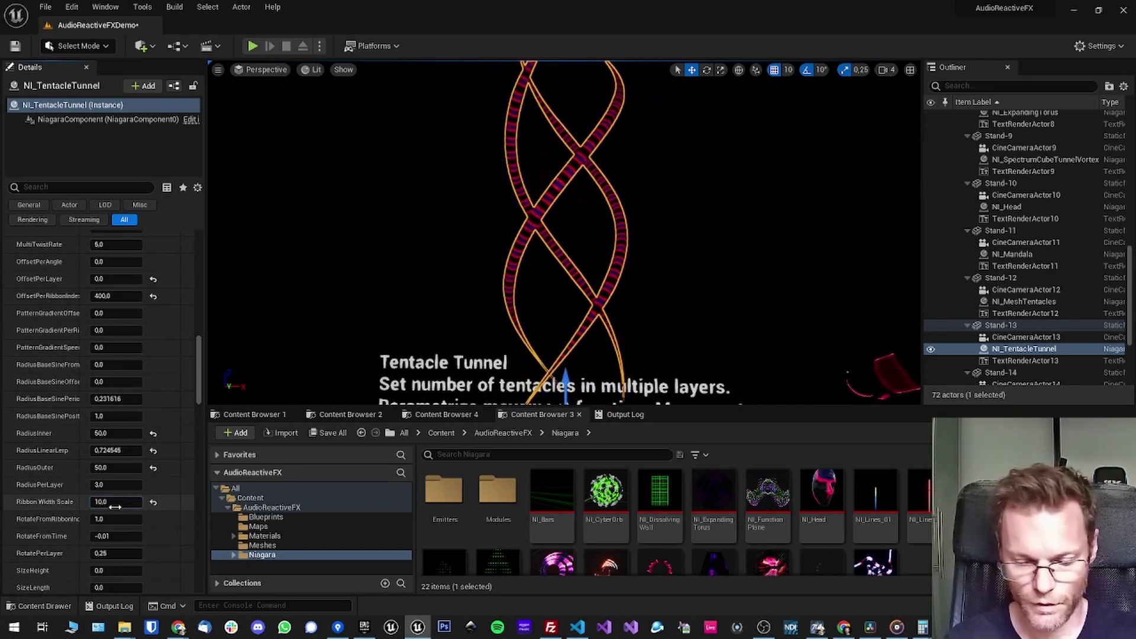
key(Return)
Step: Set TentacleLayers_RESET of NI_TentacleTunnel to 2
scroll(80, 454, down, 10)
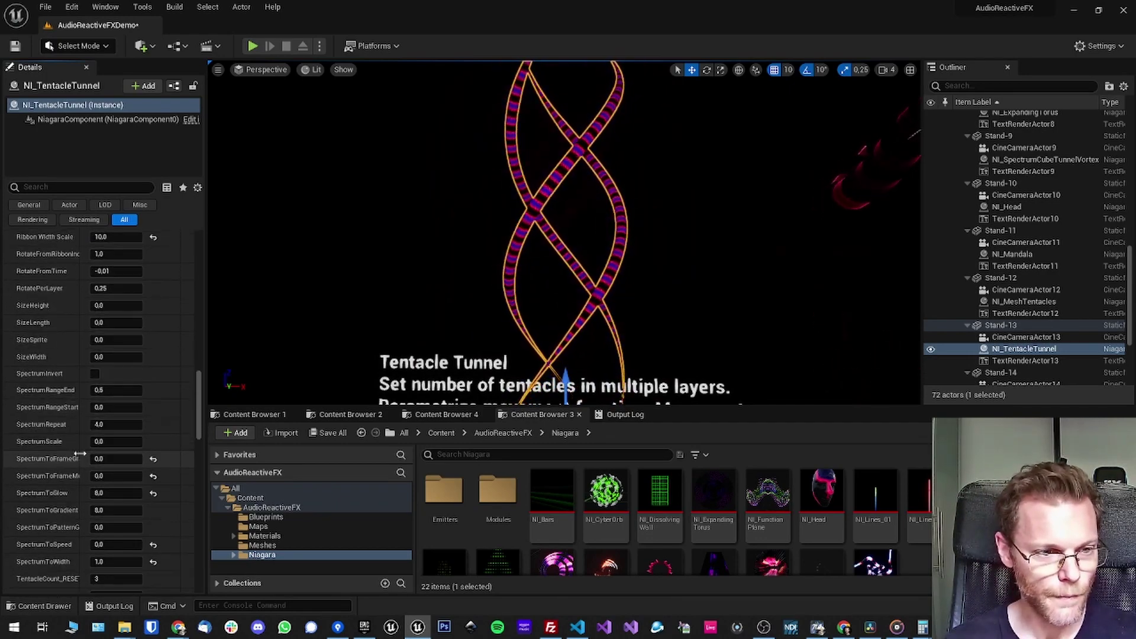
scroll(74, 458, down, 4)
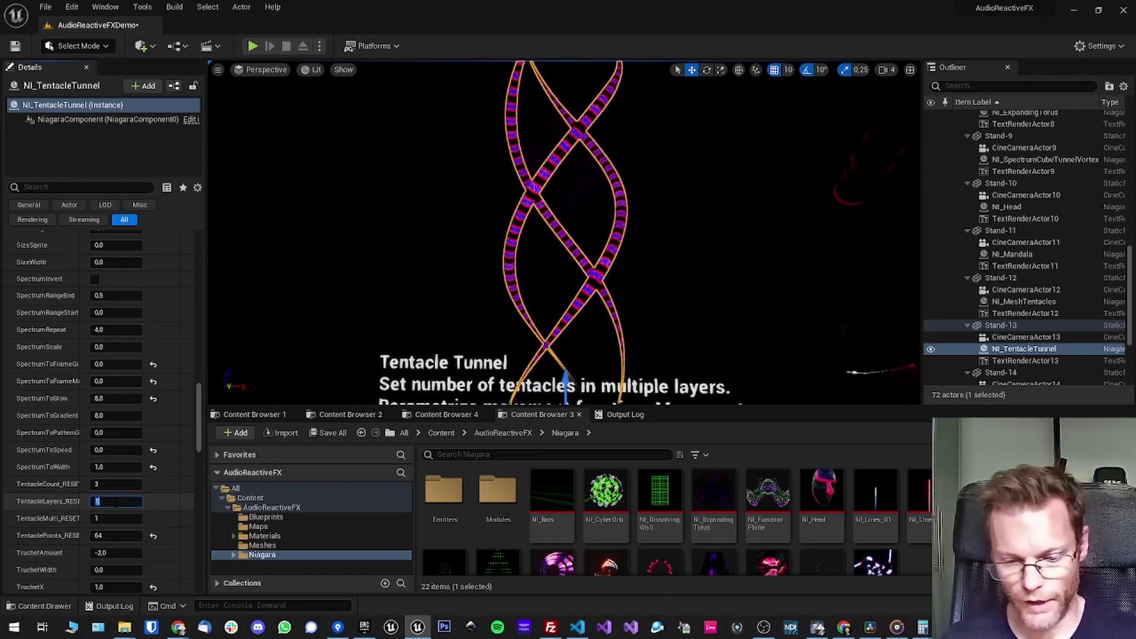
key(Return)
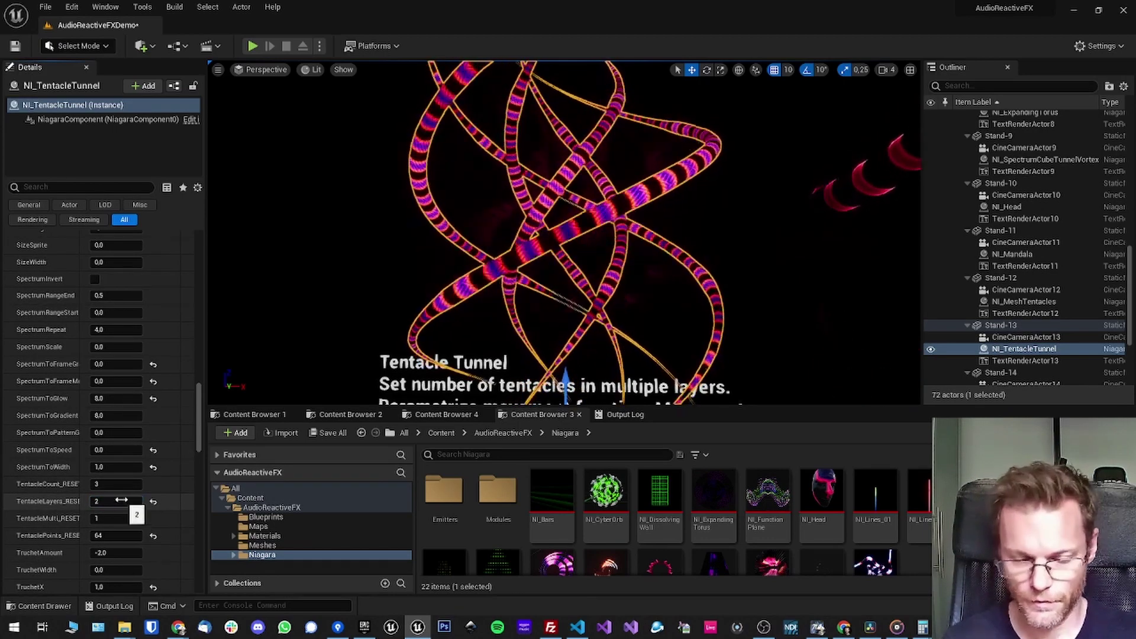
Step: Try OffsetPerLayer values of 1 and 200 on NI_TentacleTunnel, and return it to 0
scroll(87, 466, up, 15)
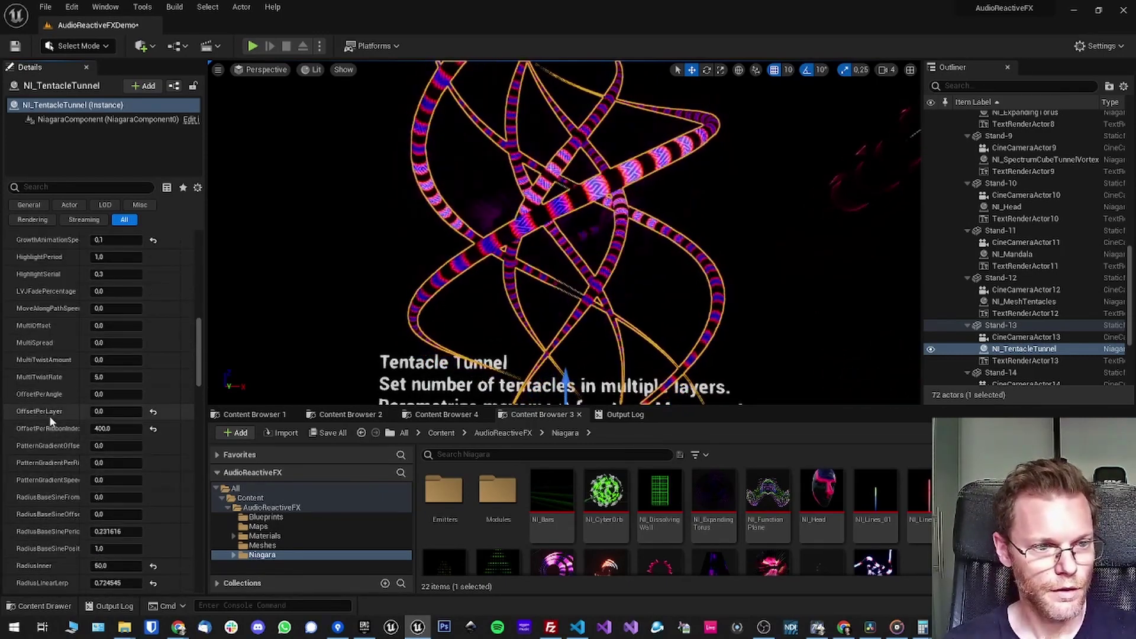
click(112, 412)
text(1)
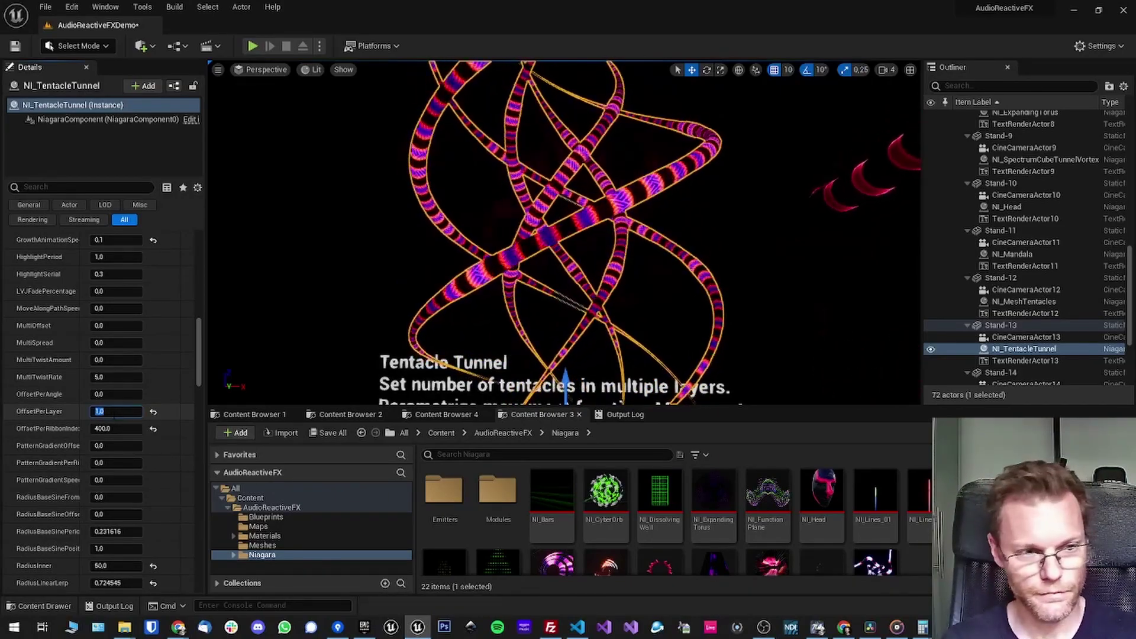
click(114, 413)
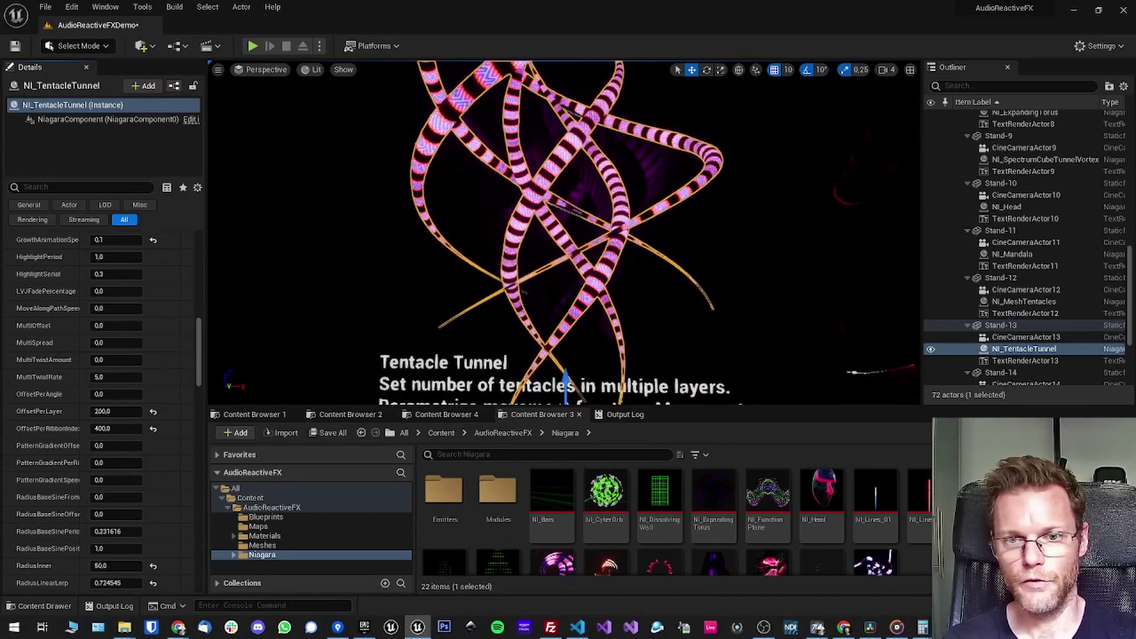
click(116, 412)
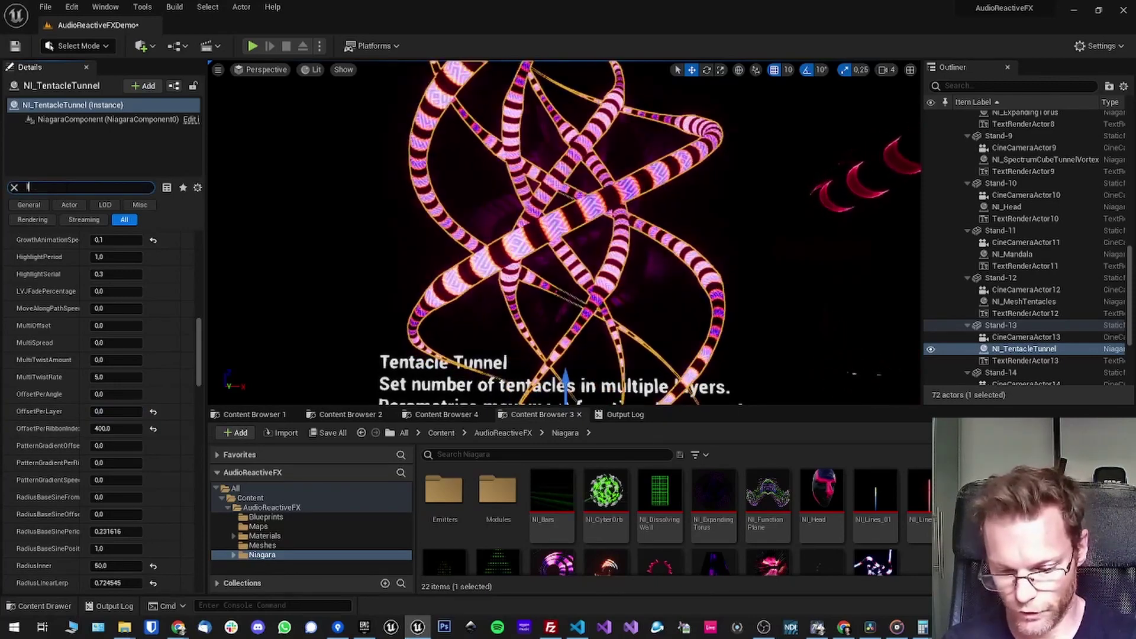
Step: Filter the NI_TentacleTunnel parameters by "layer" and set TentacleLayers_RESET to 3
text(layer)
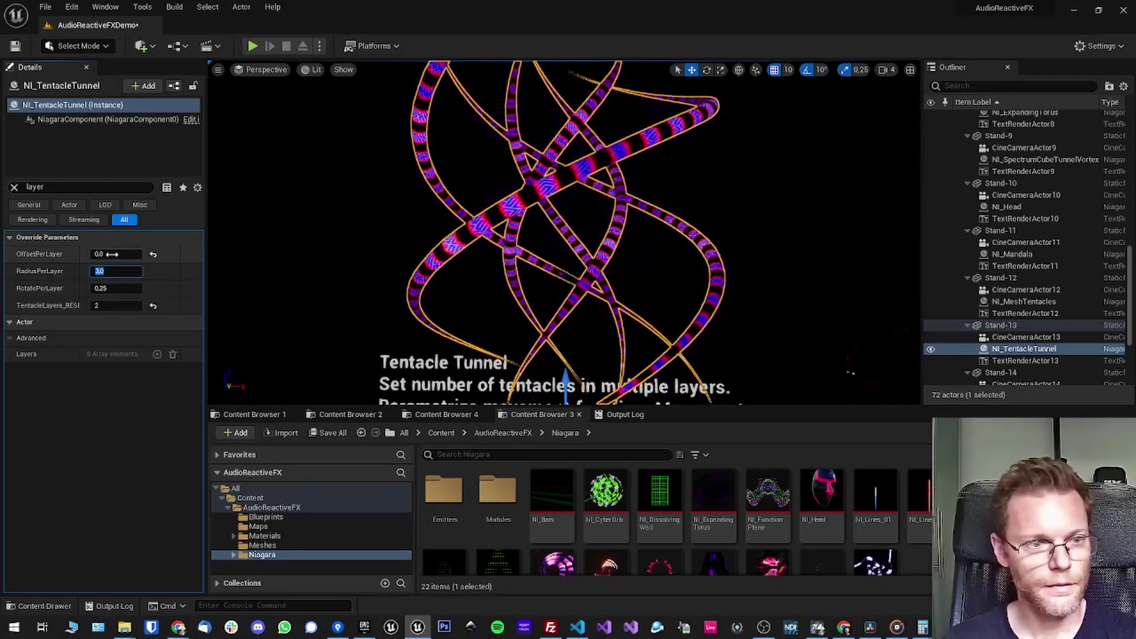
click(113, 306)
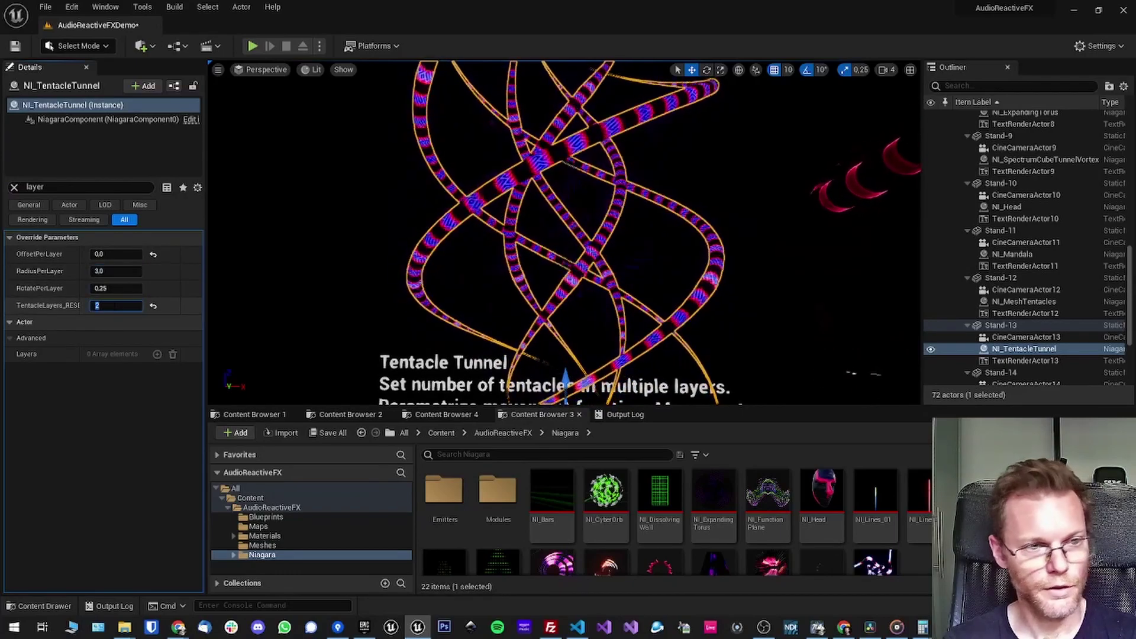
text(3)
key(Return)
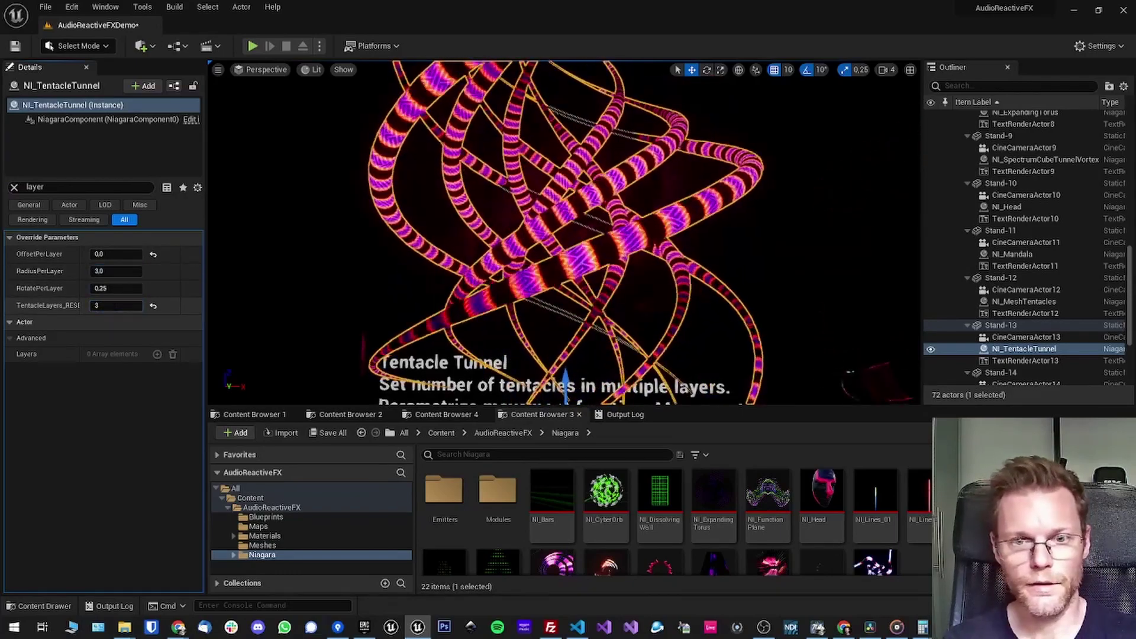
Step: Set RadiusPerLayer of NI_TentacleTunnel to 0
click(115, 271)
text(0)
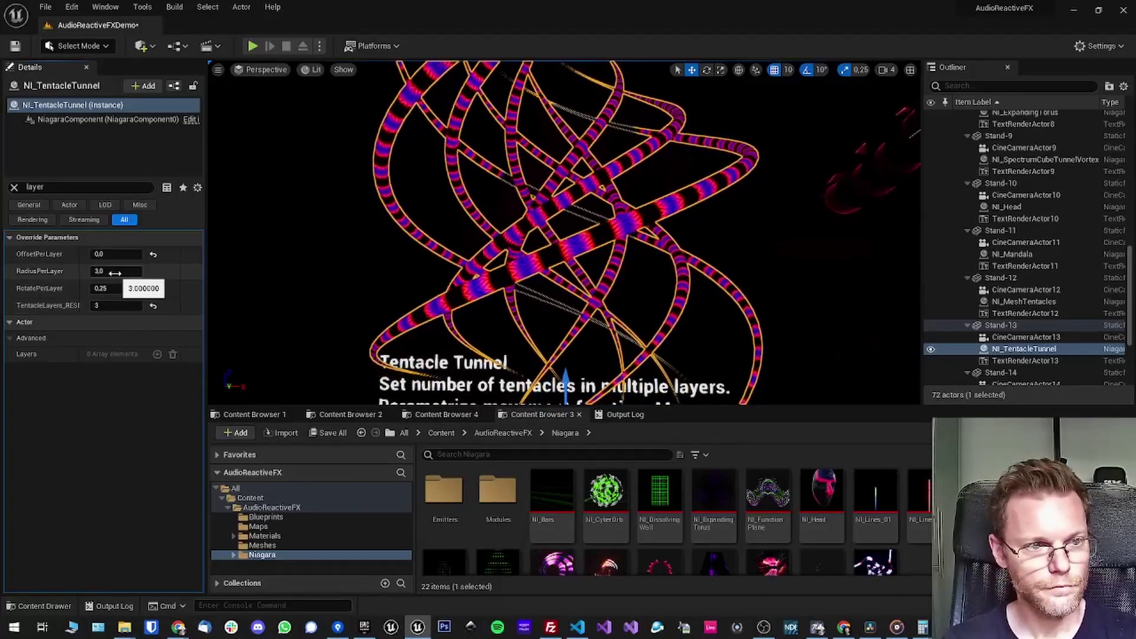
key(Return)
Step: Try an OffsetPerLayer value of 100 on NI_TentacleTunnel, and change it to 10
click(120, 255)
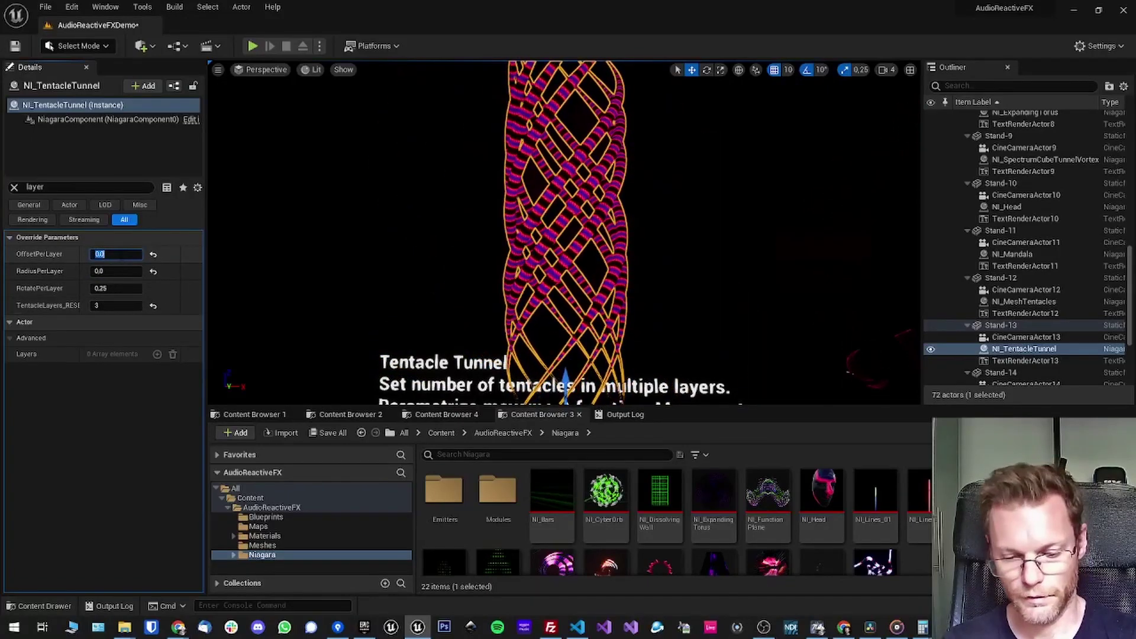
text(100)
key(Return)
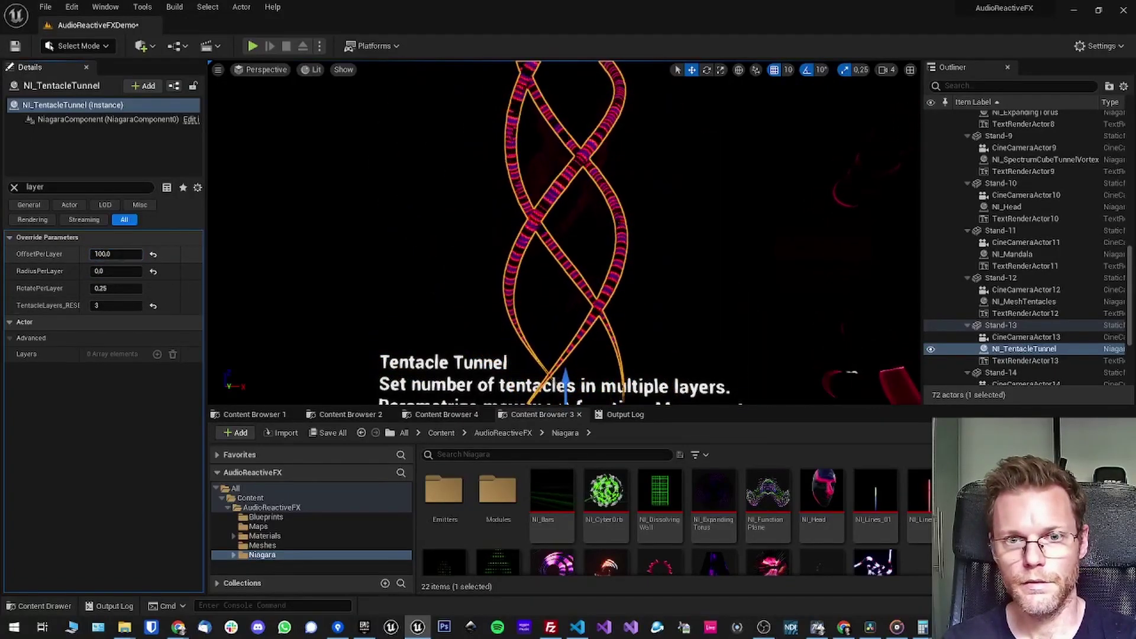
text(10)
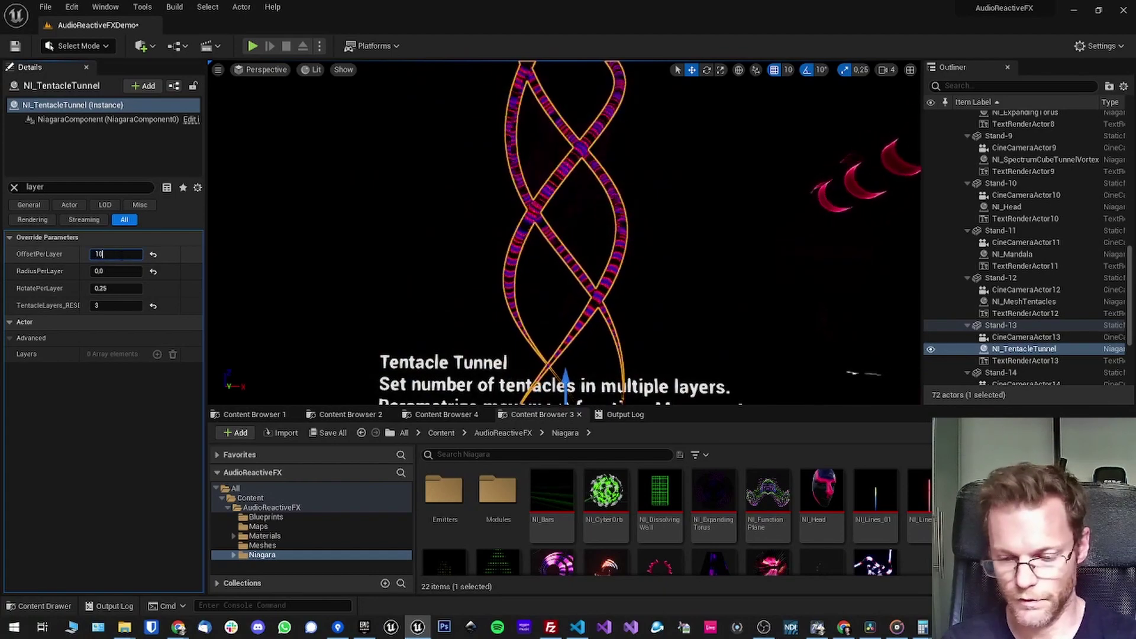
key(Return)
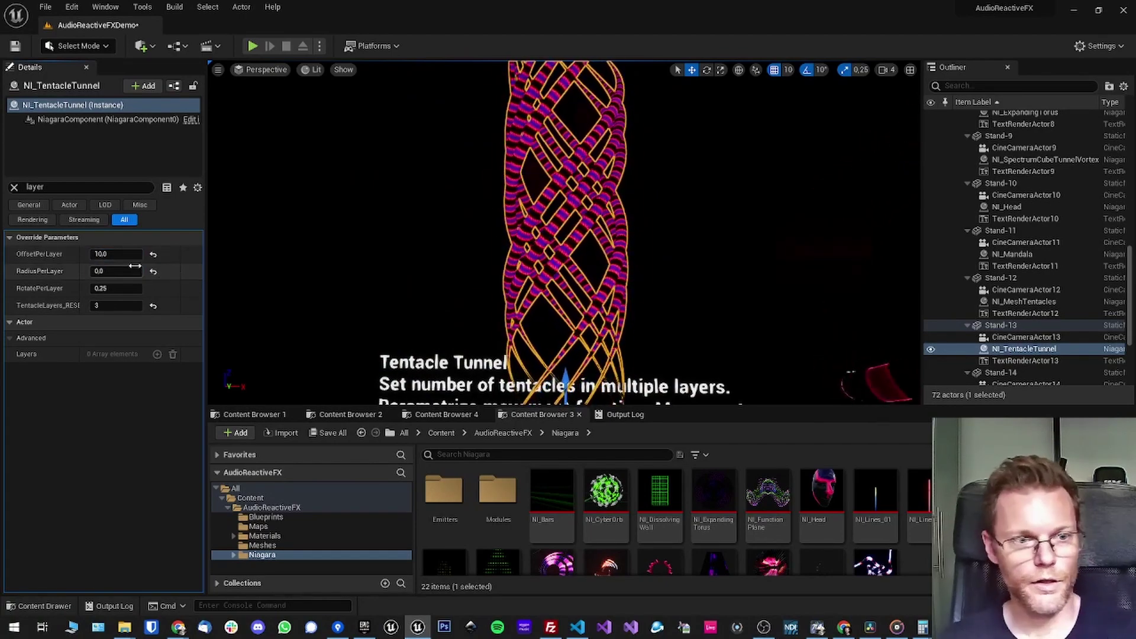
Step: Reset OffsetPerLayer, RadiusPerLayer and TentacleLayers_RESET of NI_TentacleTunnel to their default values
click(153, 271)
click(153, 253)
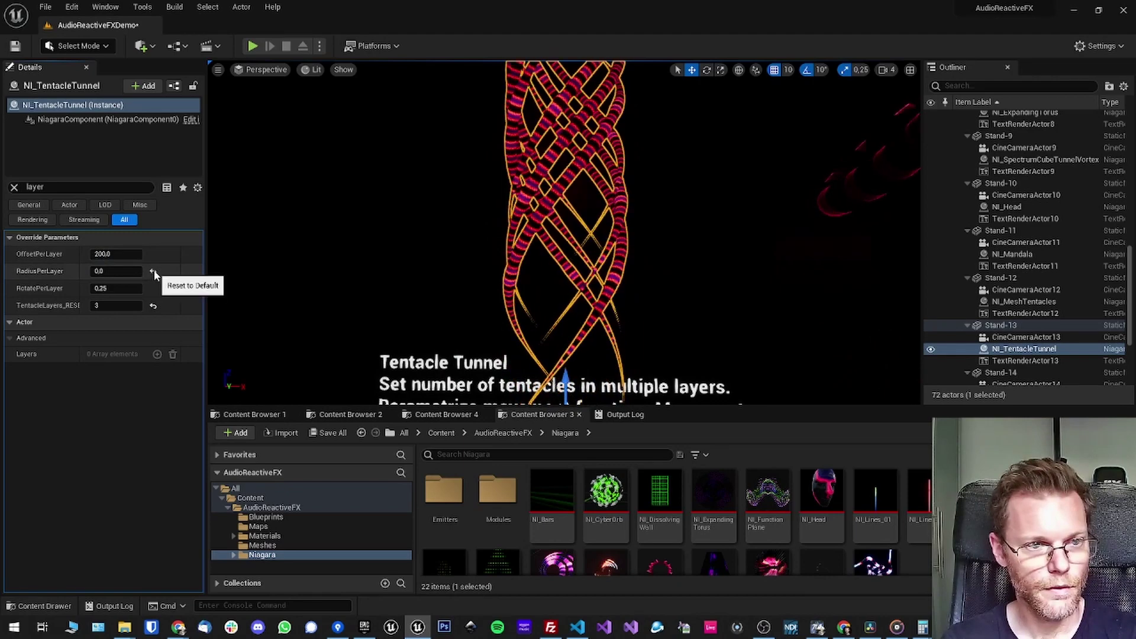
click(153, 305)
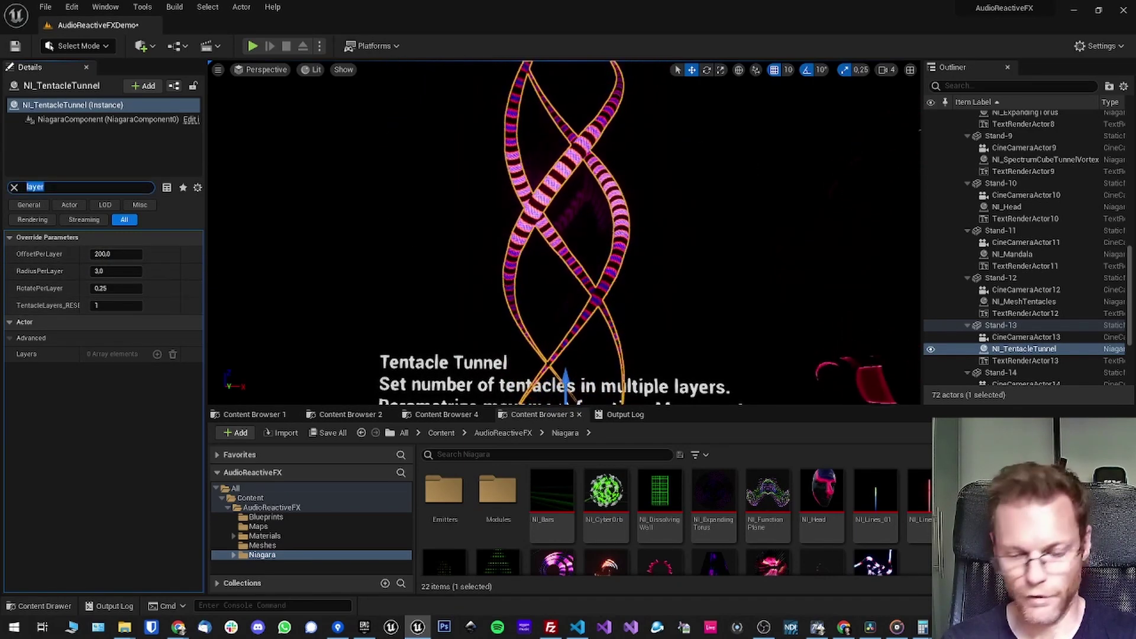
Step: Filter the NI_TentacleTunnel parameters by "multi" and set TentacleMulti_RESET to 3
text(ulti)
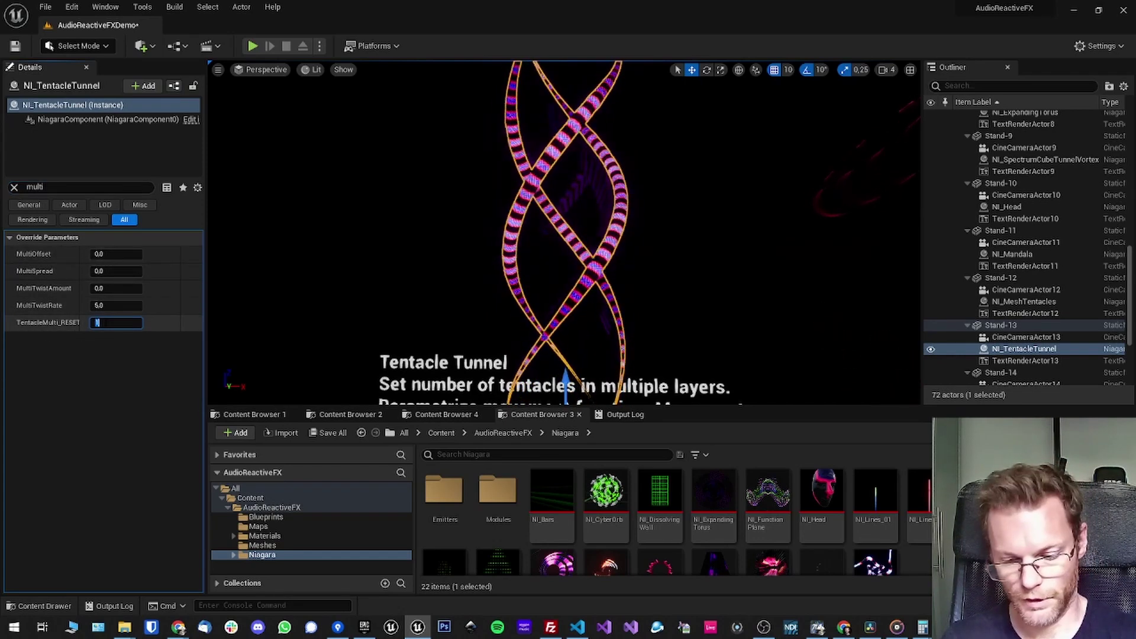
text(3)
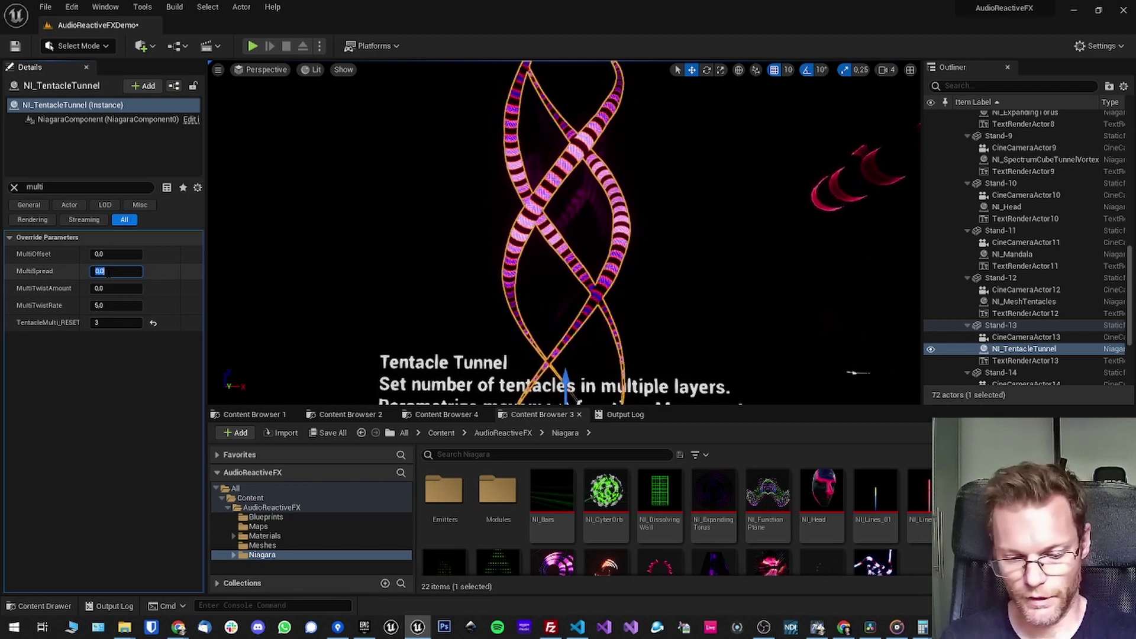
Step: Try a MultiSpread value of 80 on NI_TentacleTunnel
key(Return)
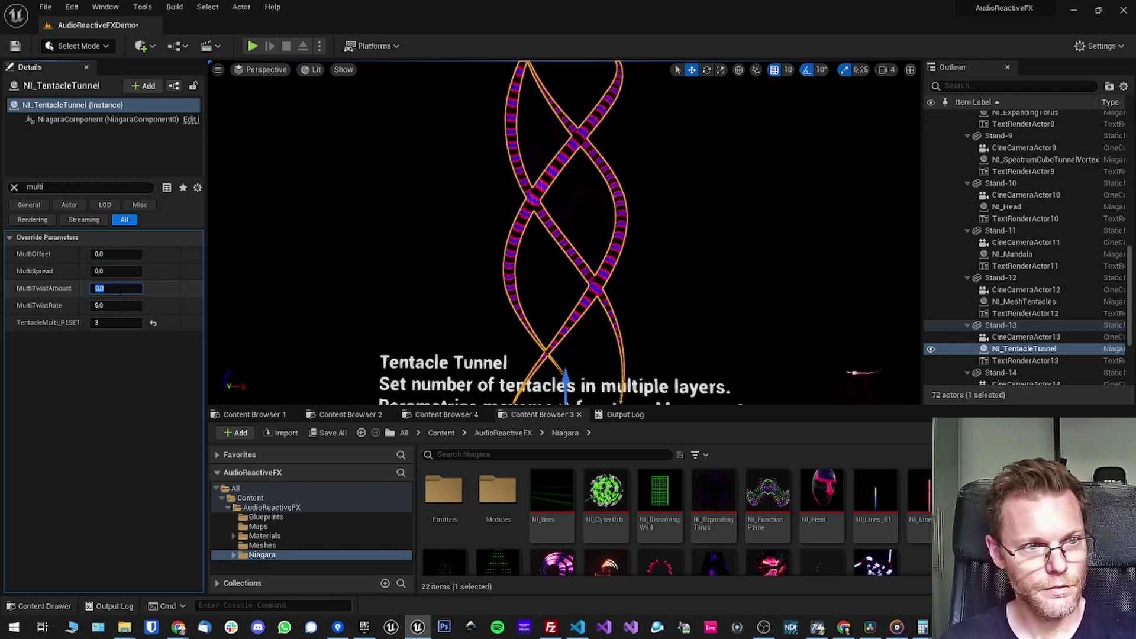
click(117, 271)
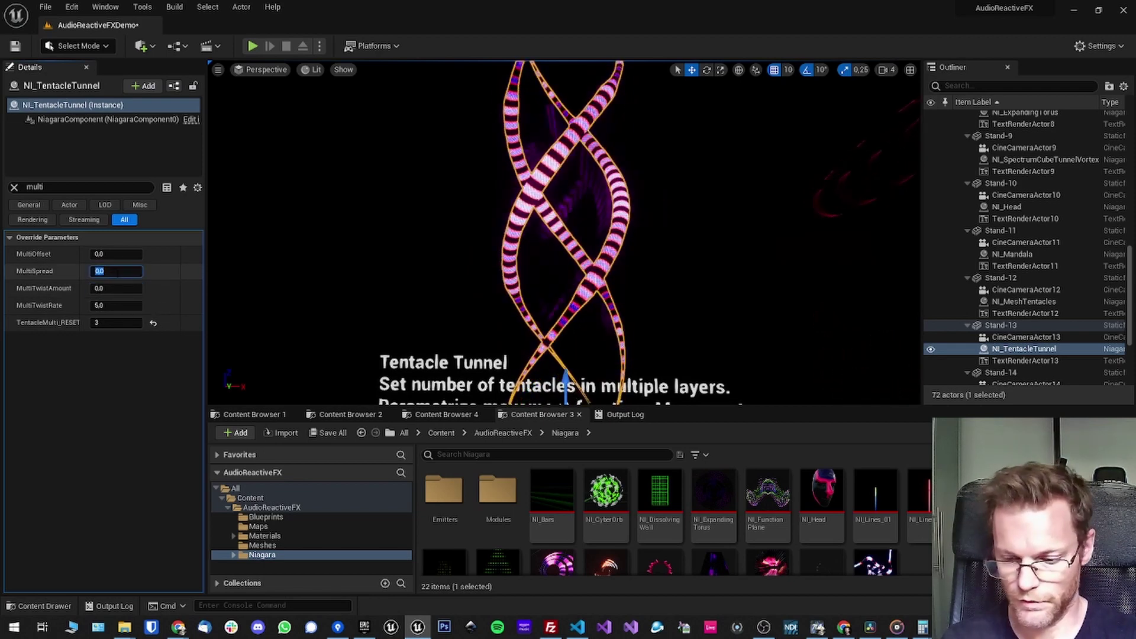
click(117, 271)
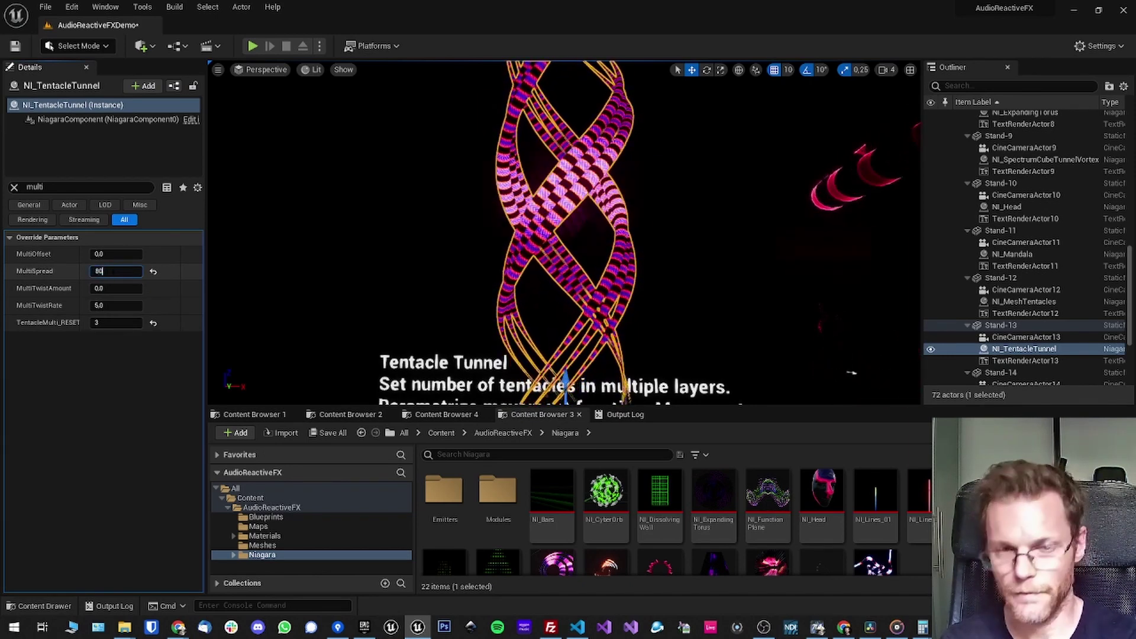
text(80)
key(Return)
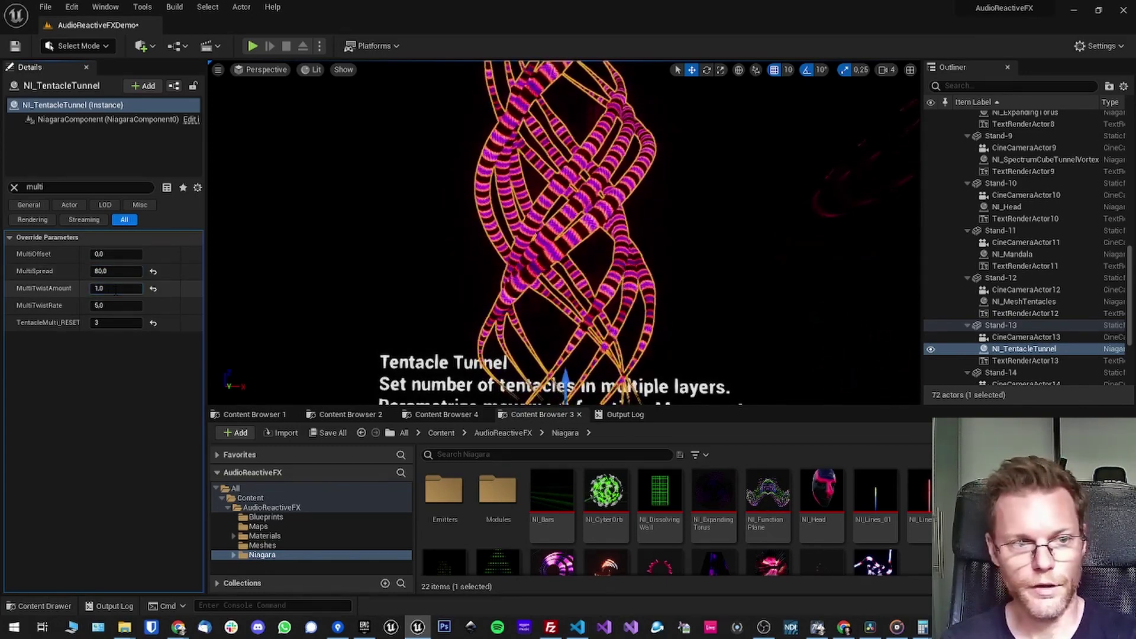
Step: Try MultiTwistAmount values of 100 and 20 on NI_TentacleTunnel, and reset MultiSpread and MultiTwistAmount to their defaults
click(115, 289)
text(100)
key(Return)
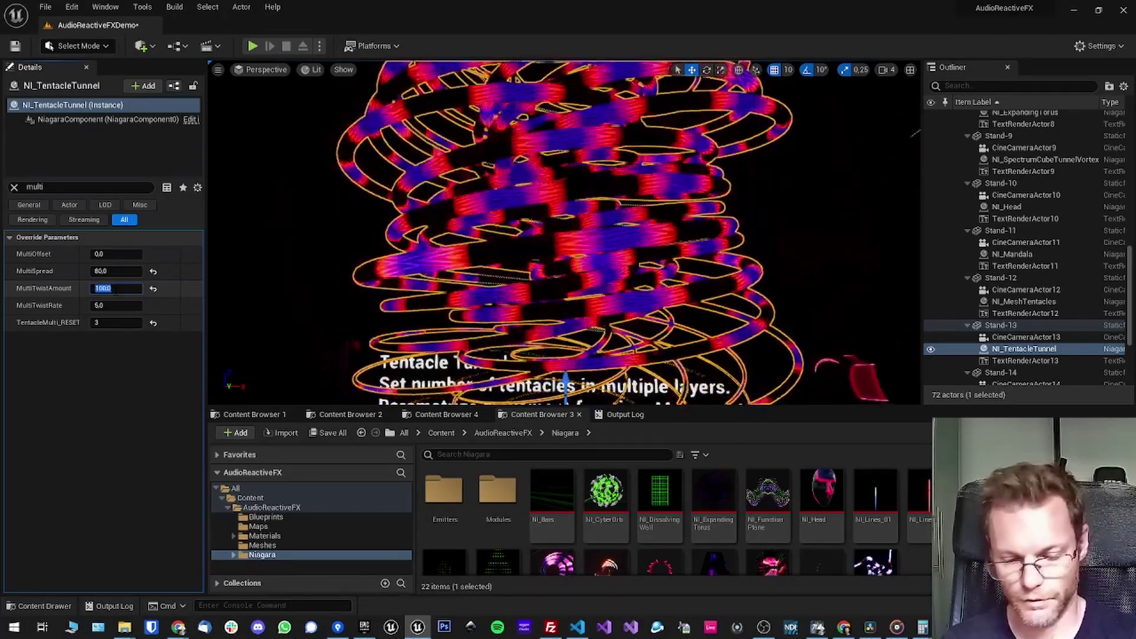
text(20)
key(Return)
click(153, 272)
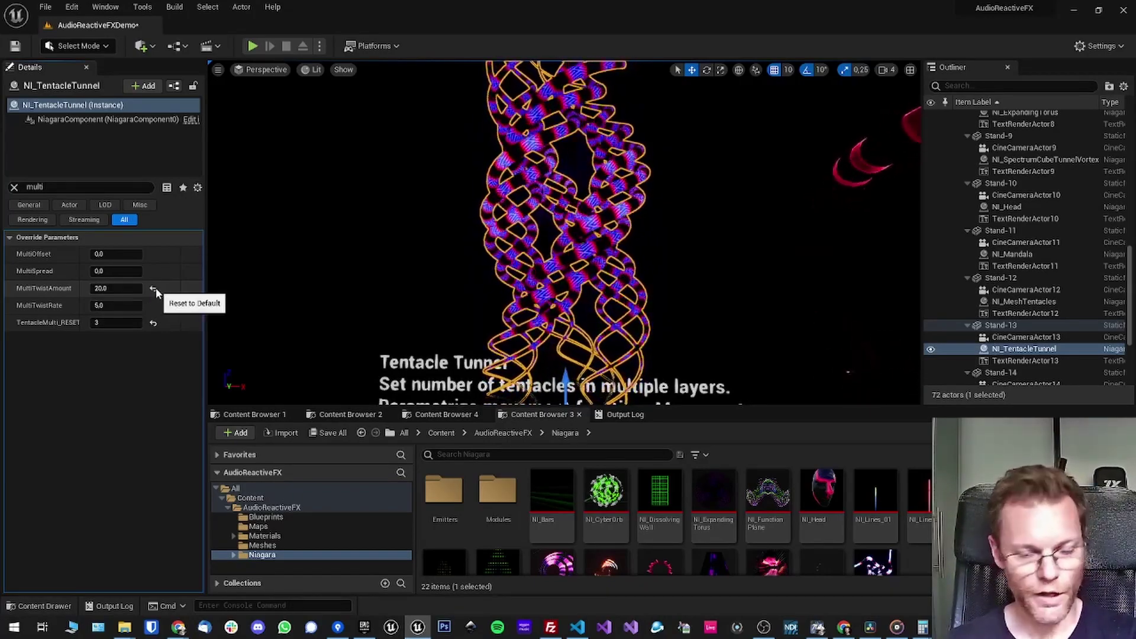
click(153, 289)
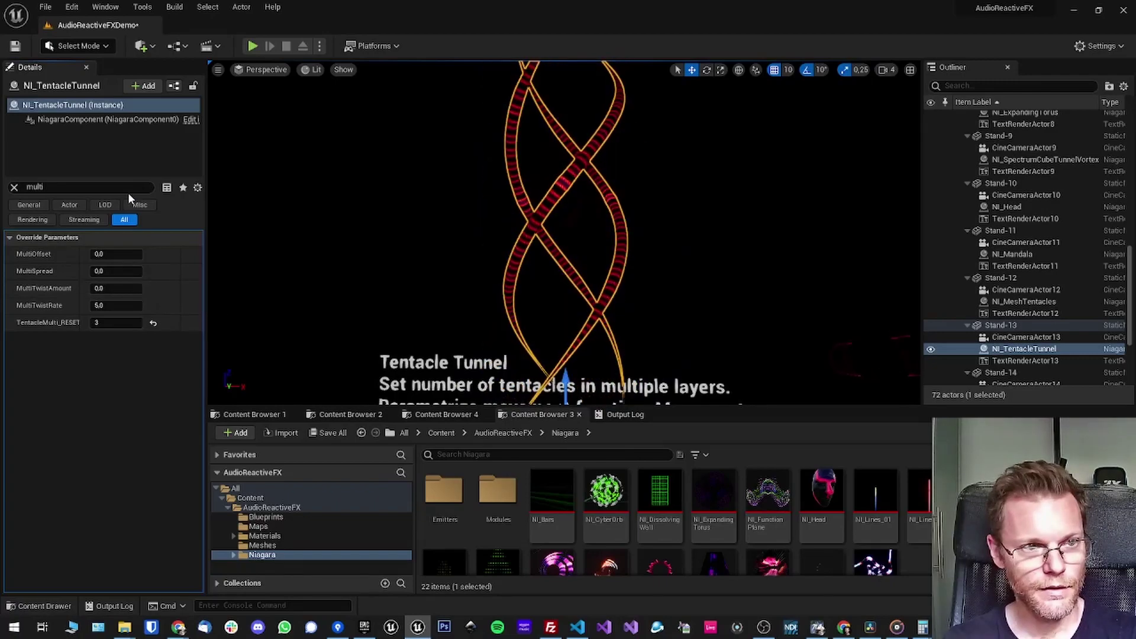
Step: Clear the parameter filter and examine the full list of NI_TentacleTunnel override parameters down to WidthCurve
click(14, 187)
scroll(83, 362, down, 5)
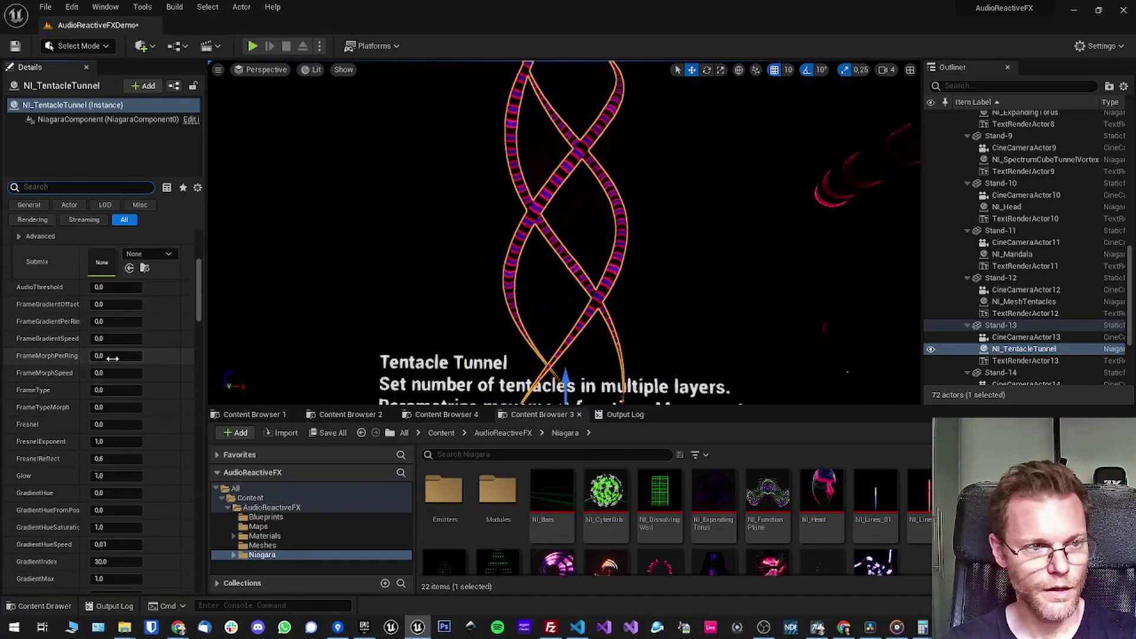
scroll(87, 369, down, 4)
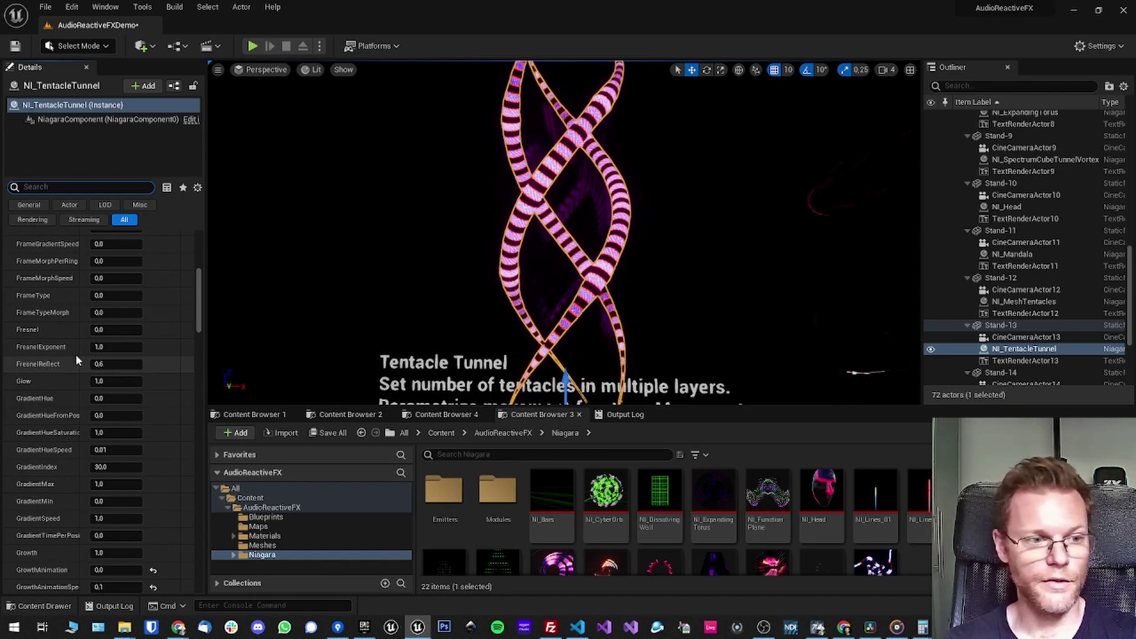
scroll(78, 355, down, 3)
scroll(111, 299, down, 6)
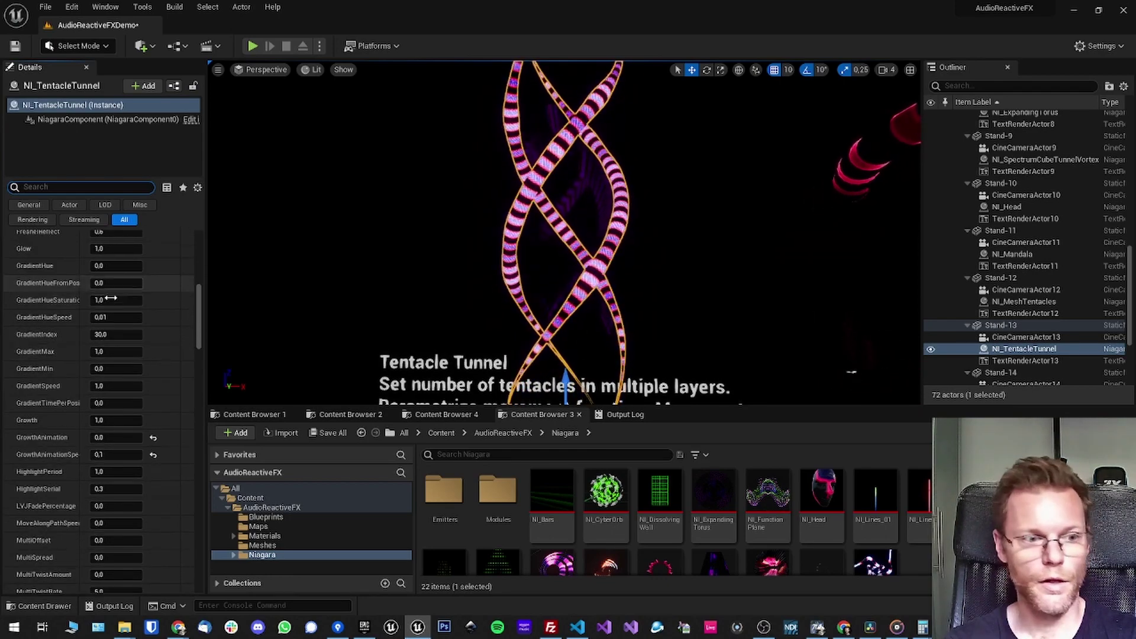
scroll(111, 300, down, 6)
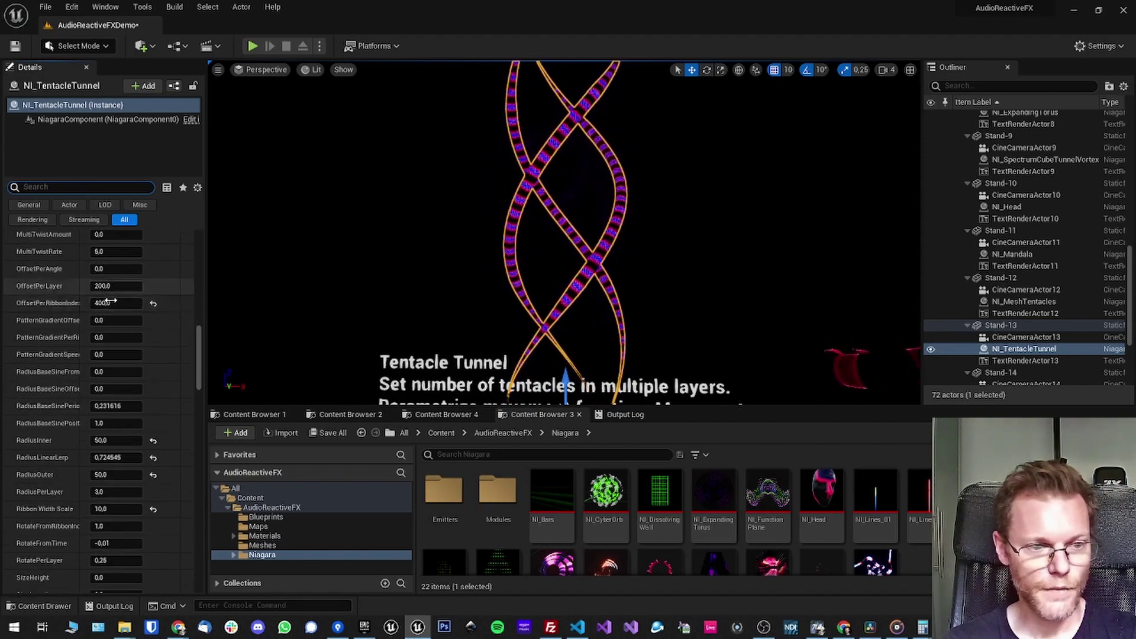
scroll(111, 306, down, 8)
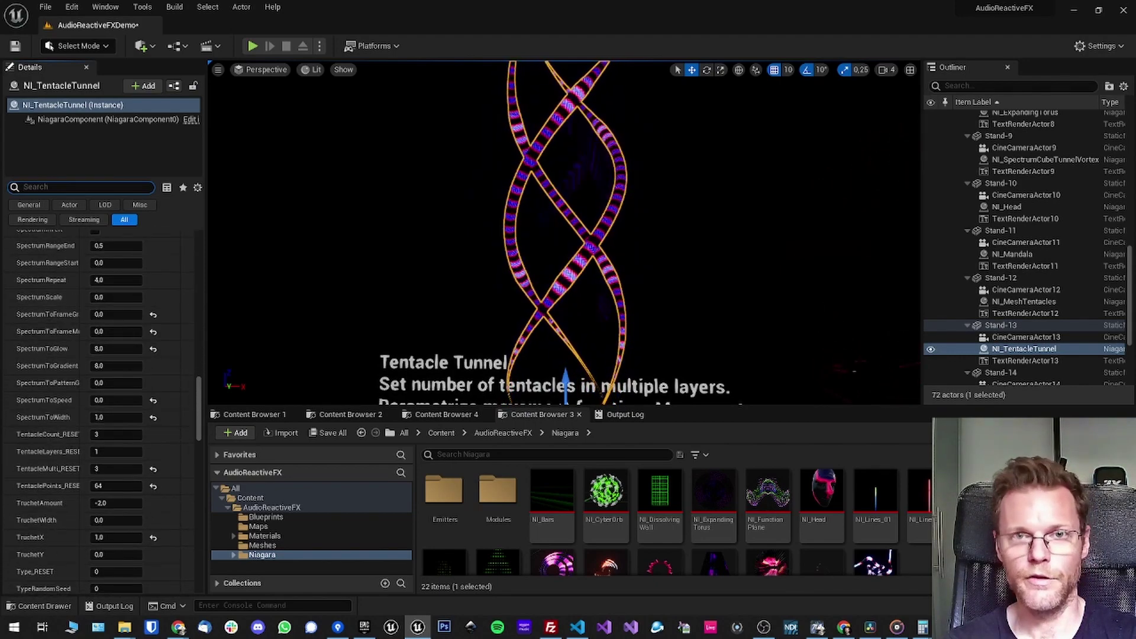
scroll(135, 342, down, 3)
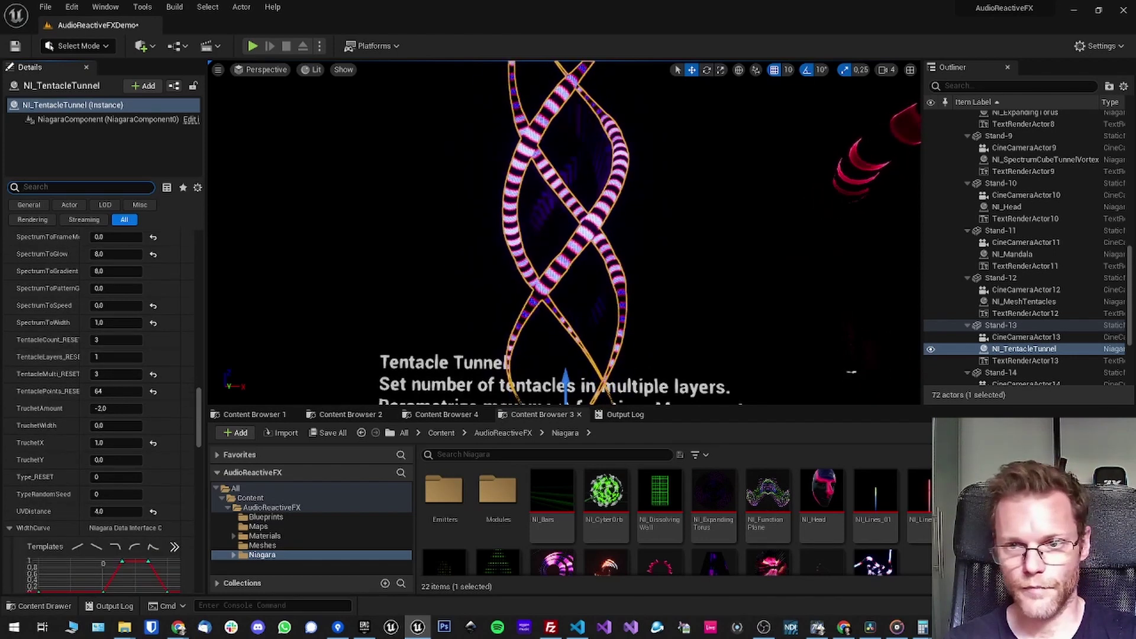
scroll(121, 346, down, 2)
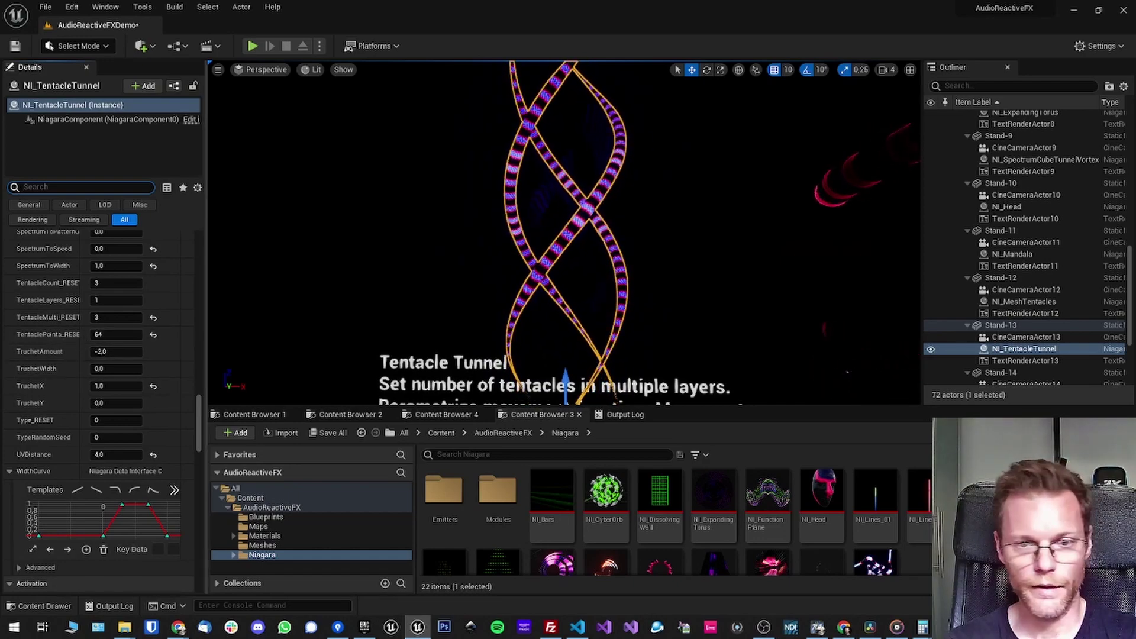
mouse_move(532, 236)
right_down()
mouse_move(580, 237)
mouse_move(532, 237)
right_up()
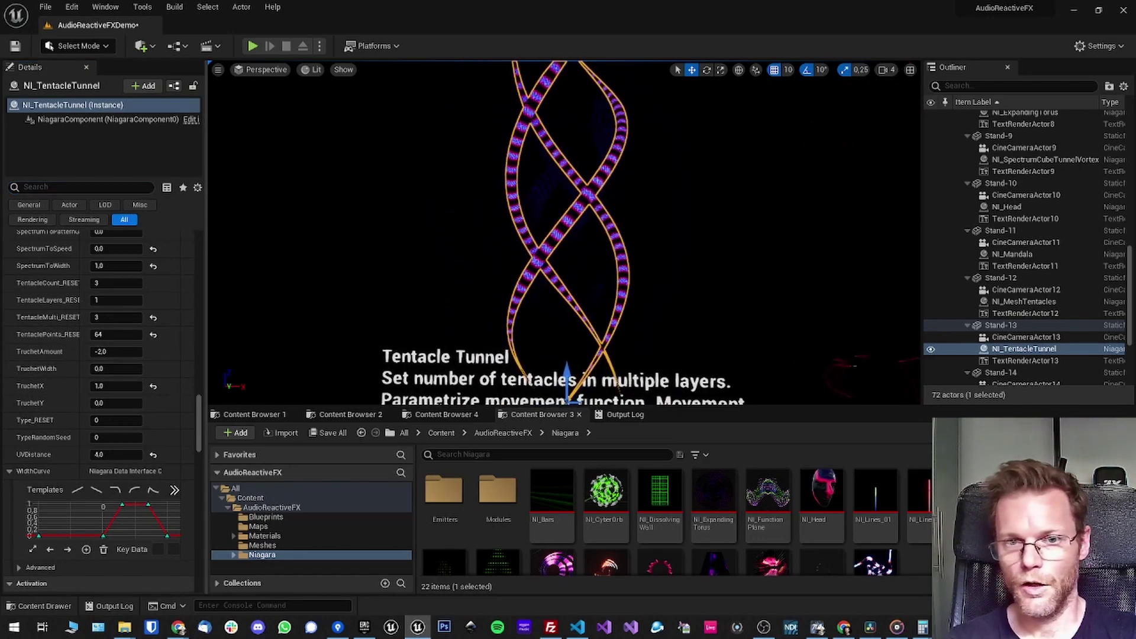
Step: Open the NI_TentacleTunnel Niagara system, inspect its mesh orientation, flower location and visibility tag modules, and close the system
scroll(851, 495, down, 1)
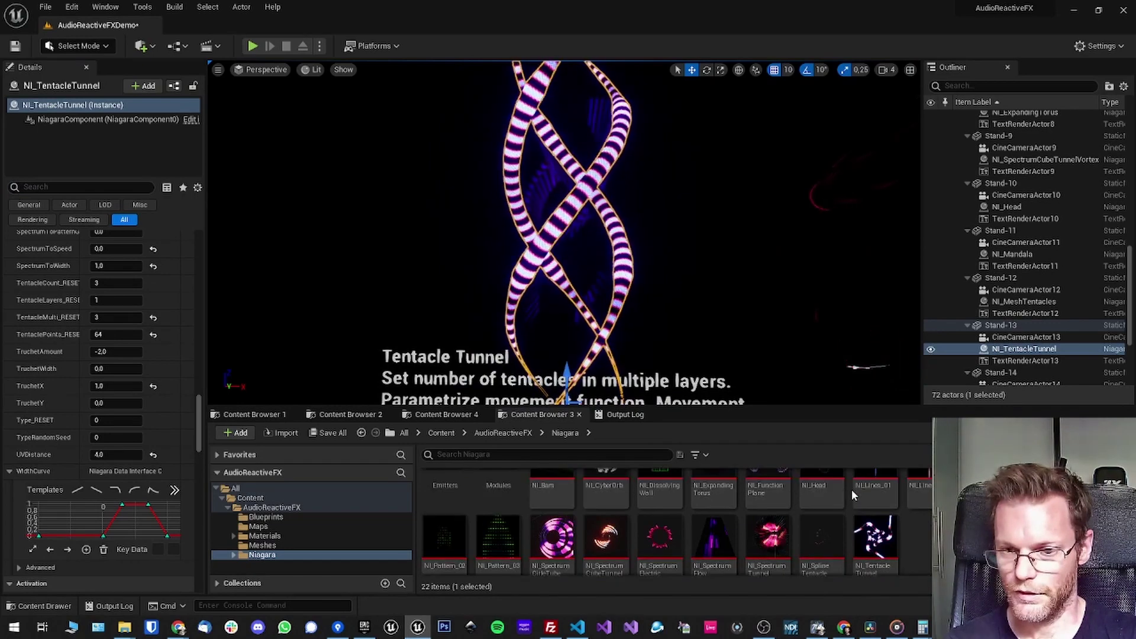
click(864, 541)
double_click(865, 543)
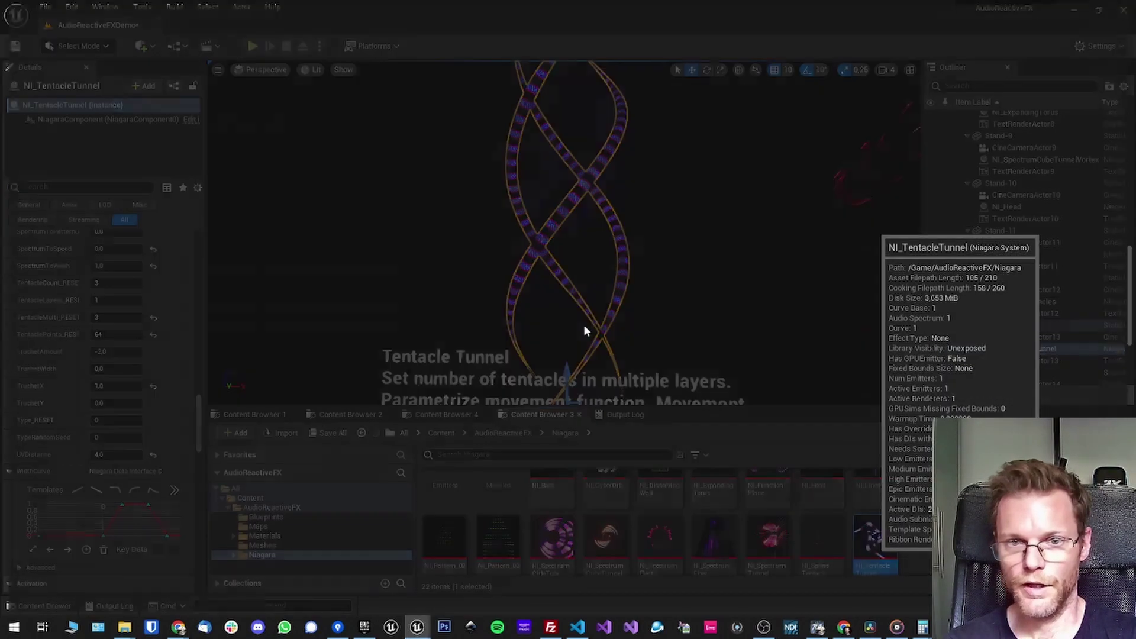
scroll(387, 380, down, 2)
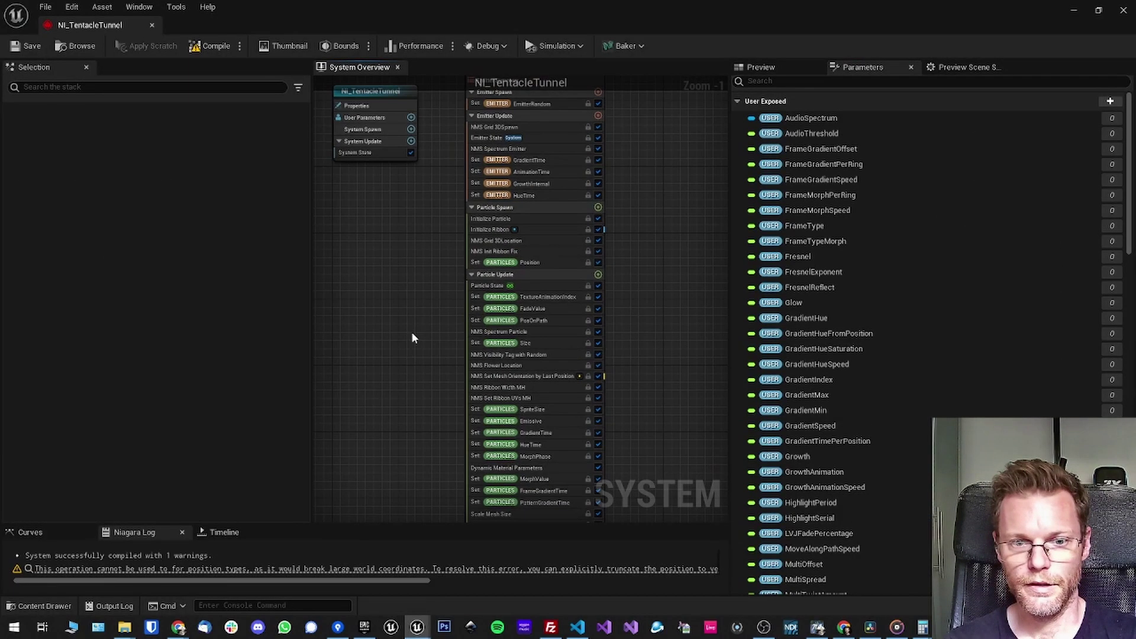
scroll(403, 374, up, 4)
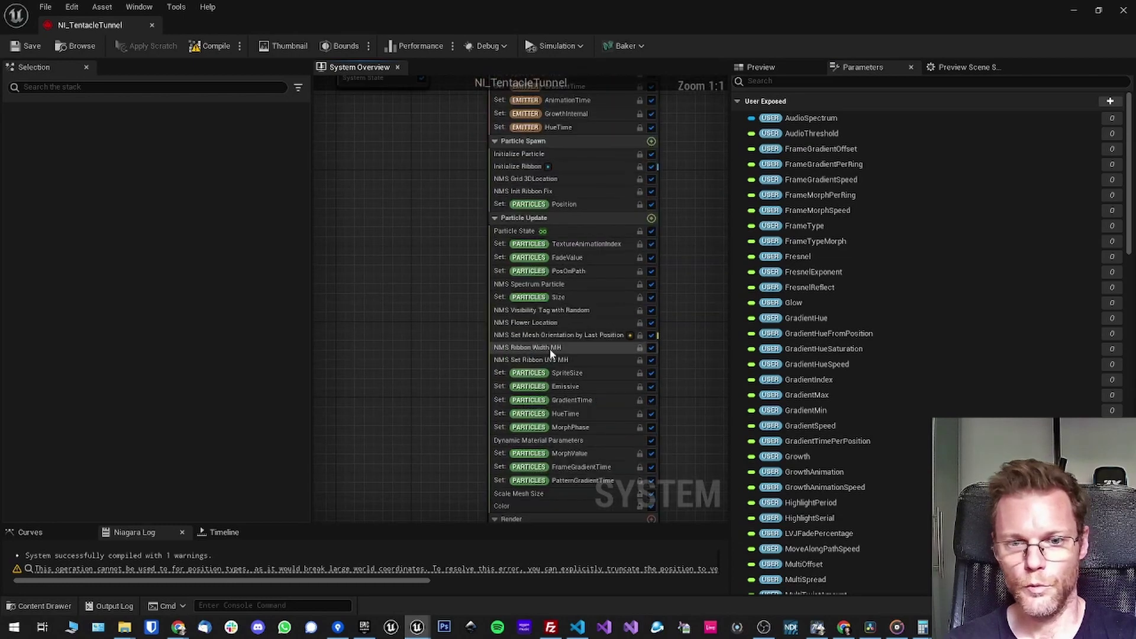
click(569, 348)
click(579, 337)
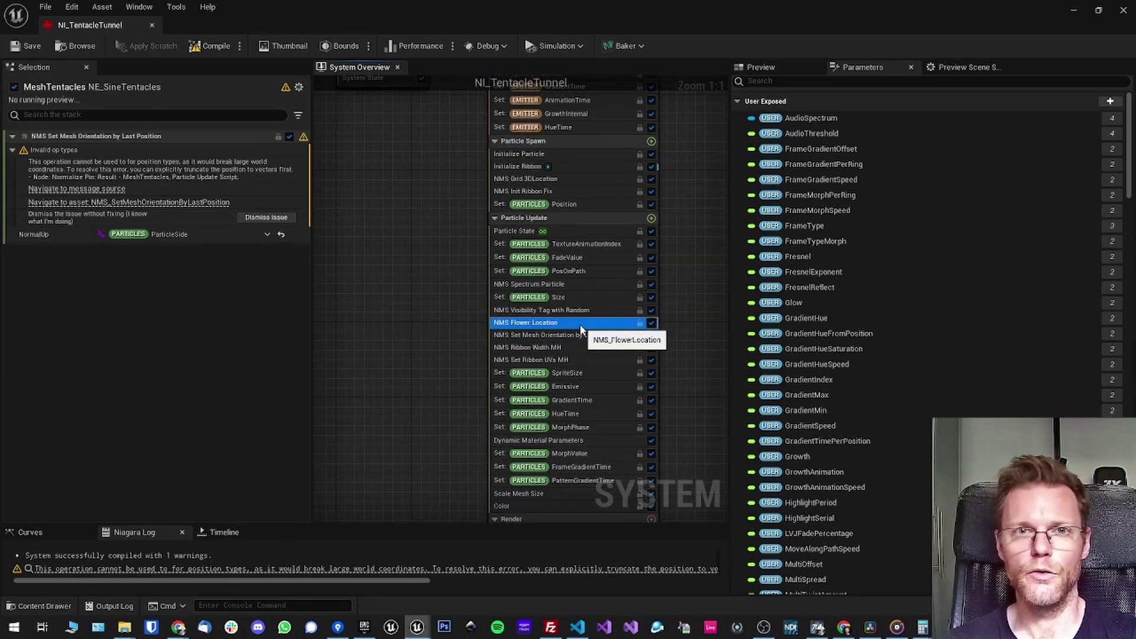
click(580, 311)
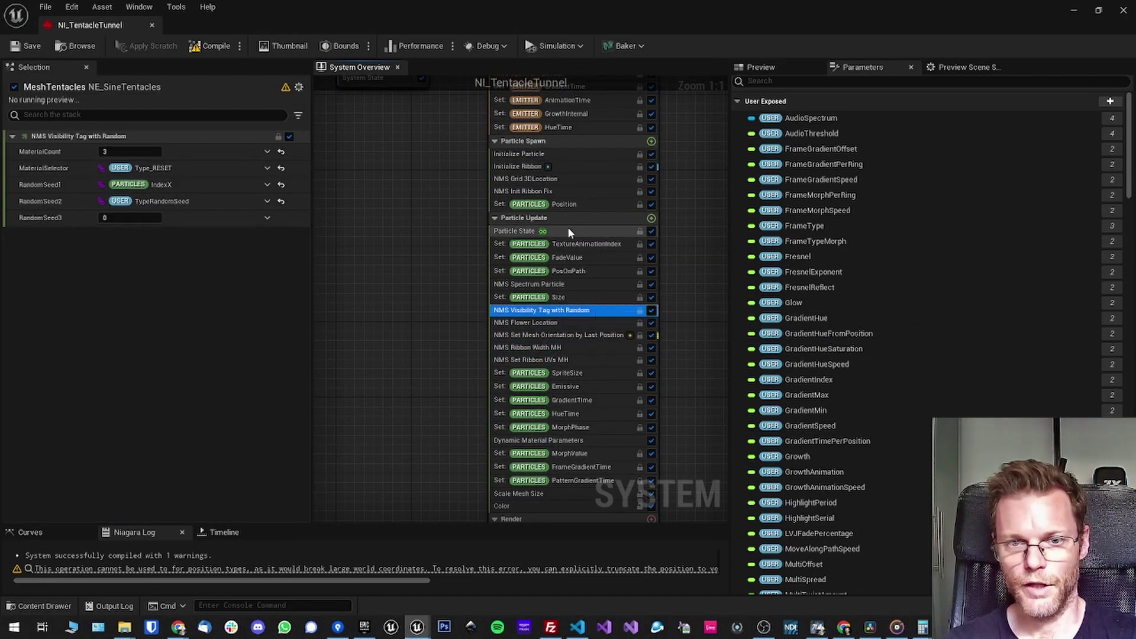
click(152, 26)
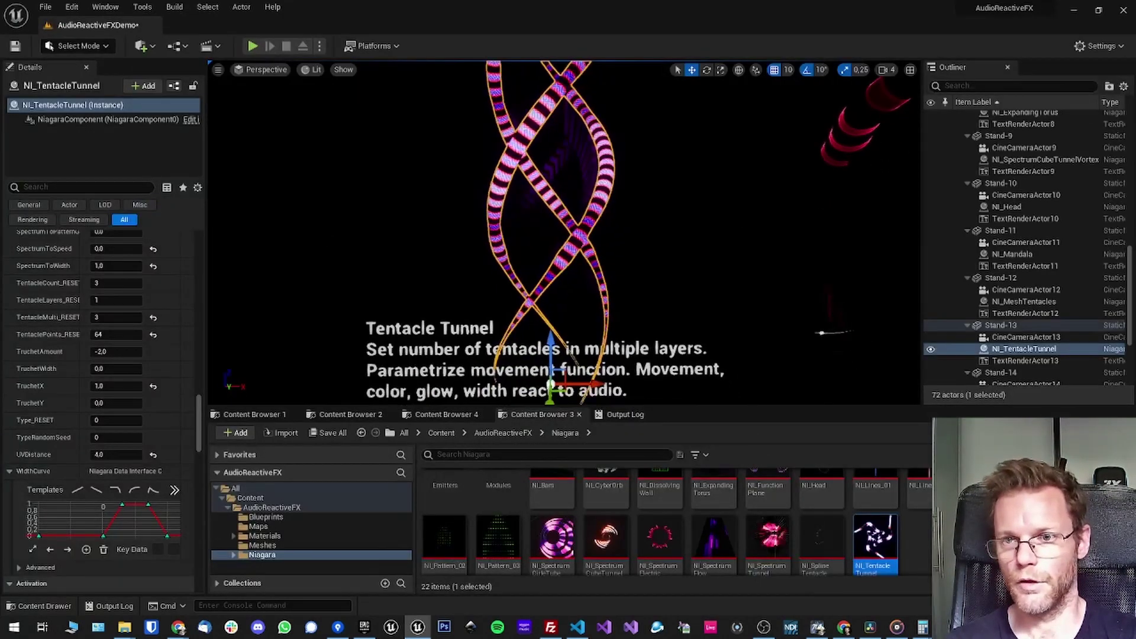
Step: Go to the Spline Tentacles stand and select the NI_SplineTentacle effect
key(Right)
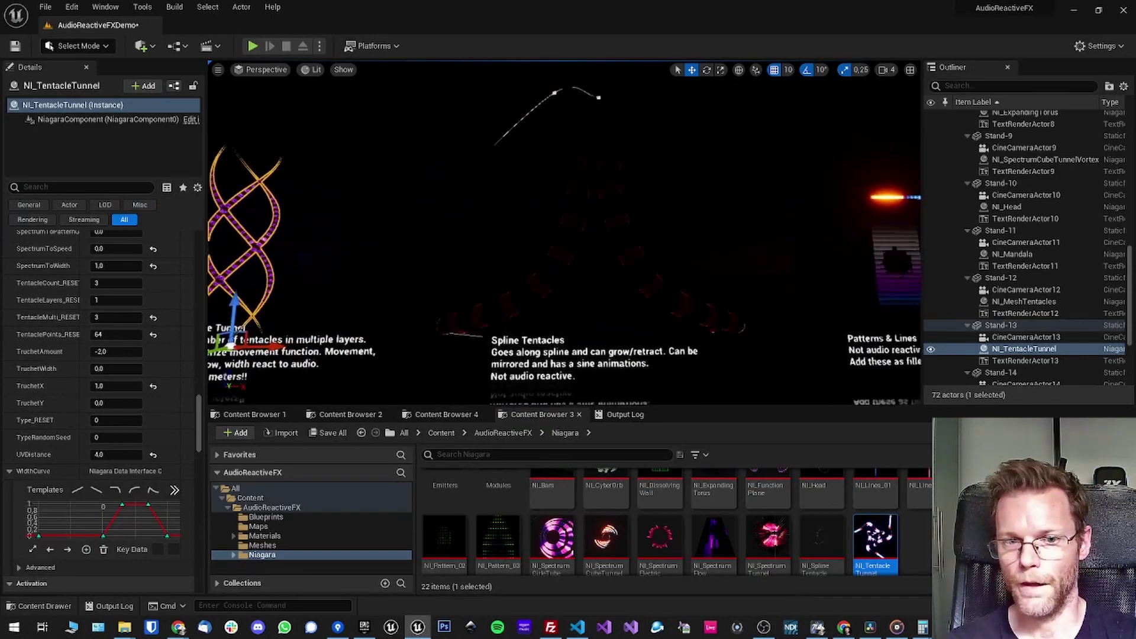
key(w)
key(d)
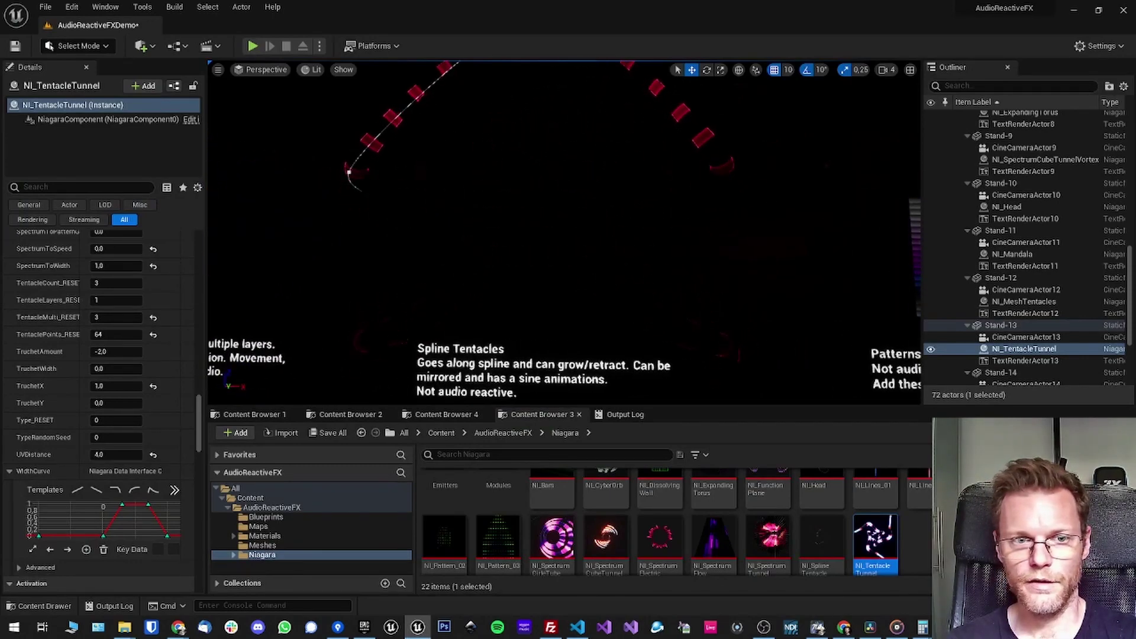
click(441, 304)
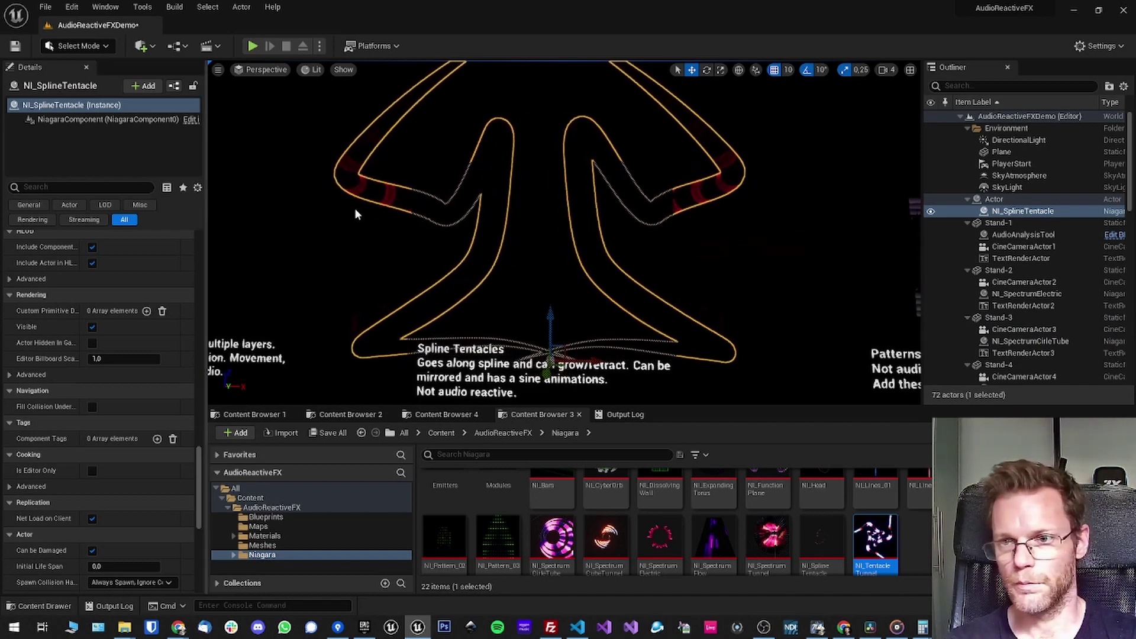
click(390, 249)
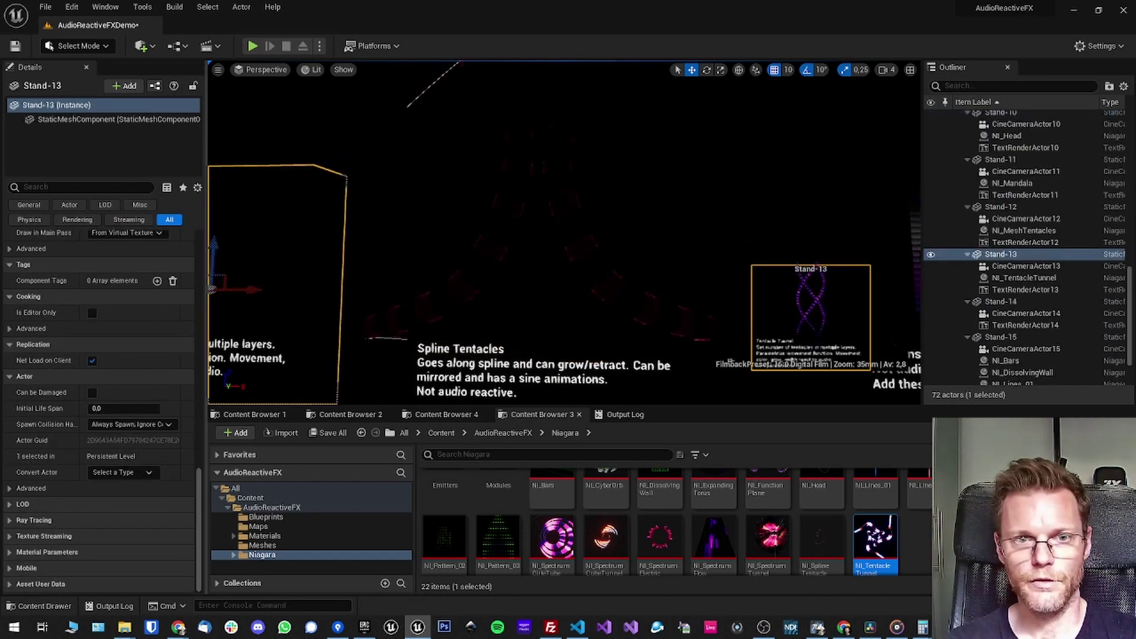
key(Escape)
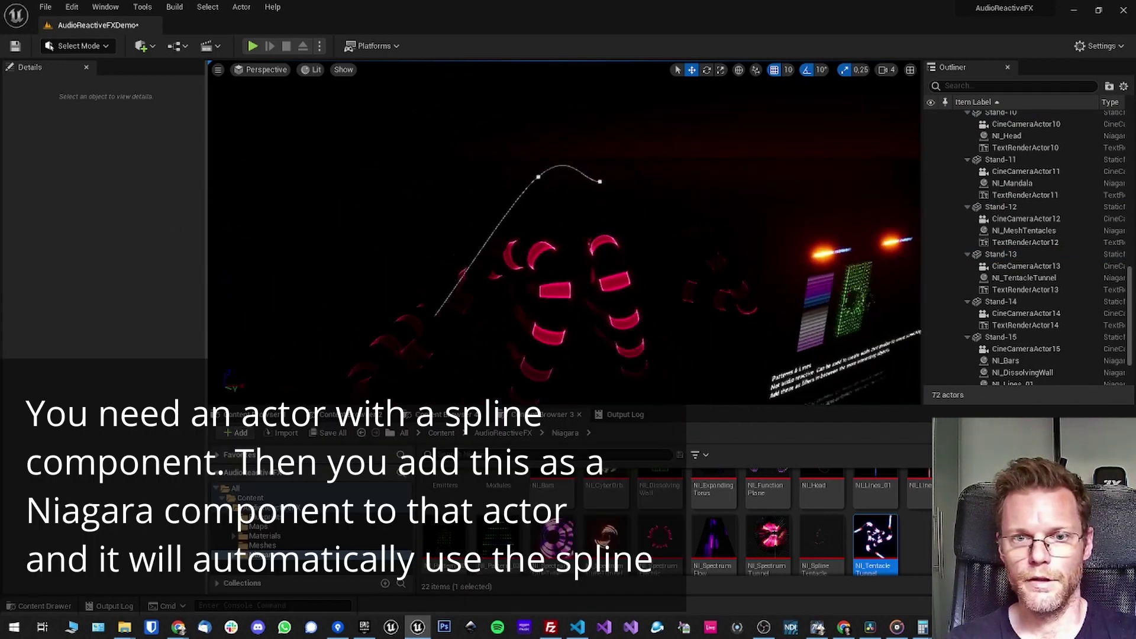
right_drag(562, 236, 509, 228)
click(511, 72)
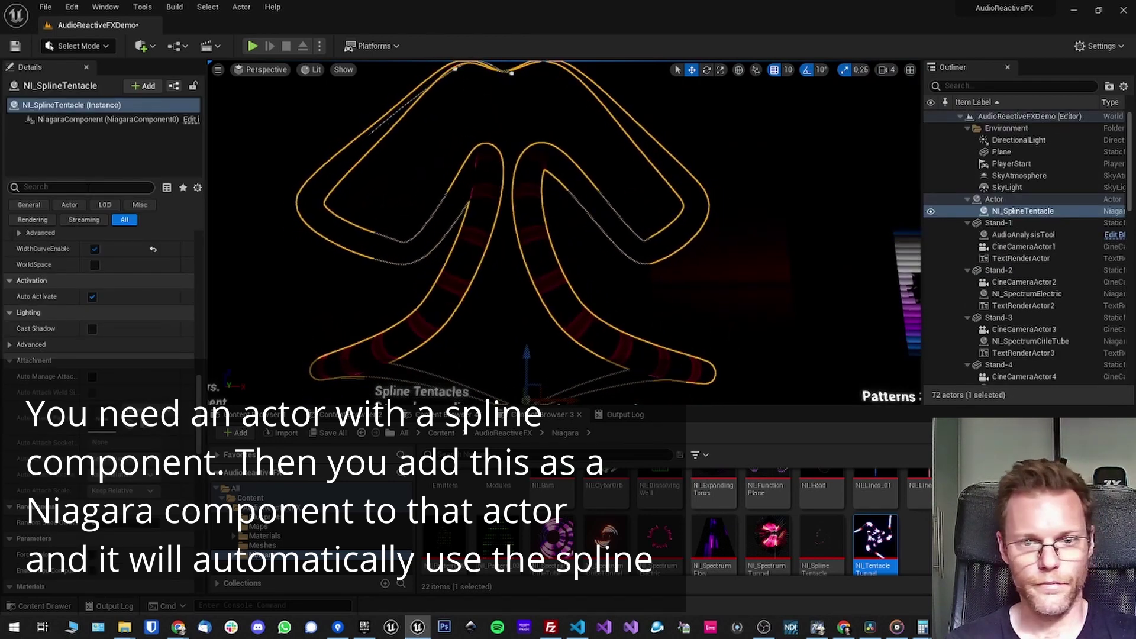
Step: Filter the NI_SplineTentacle parameters by "mirro" and switch MirrorDuplicate off and back on
text(mirro)
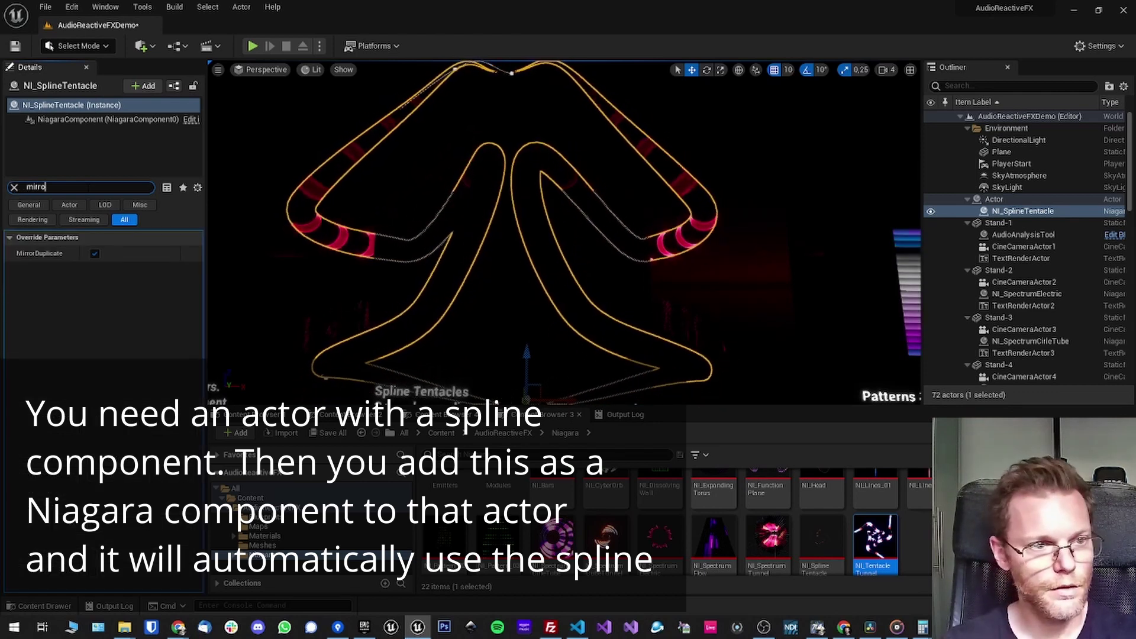
click(95, 254)
click(95, 253)
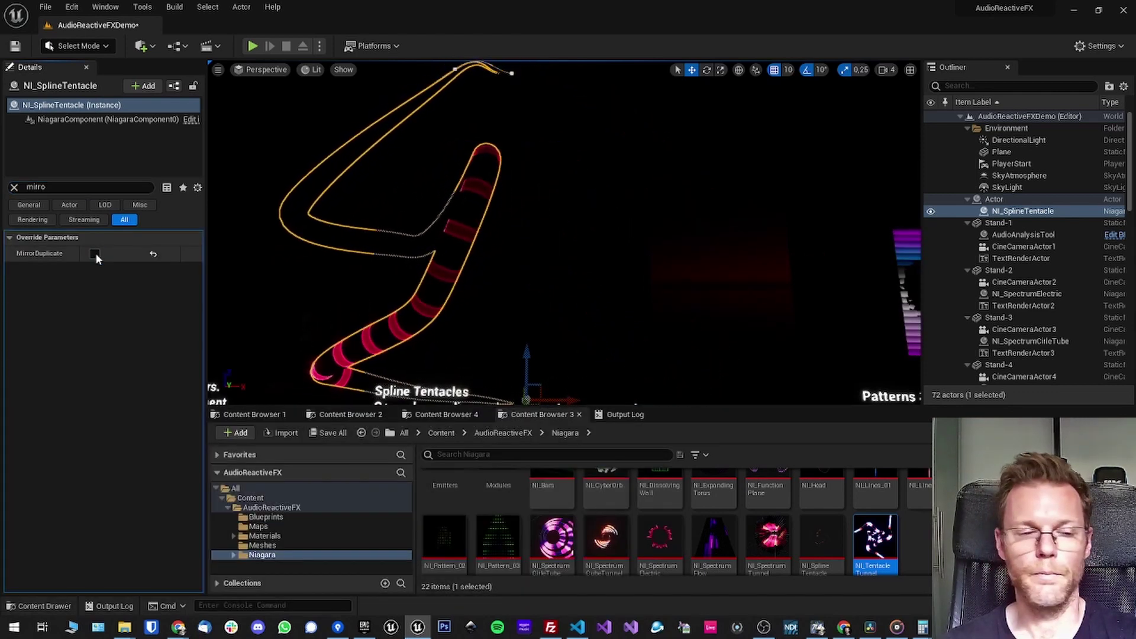
click(94, 253)
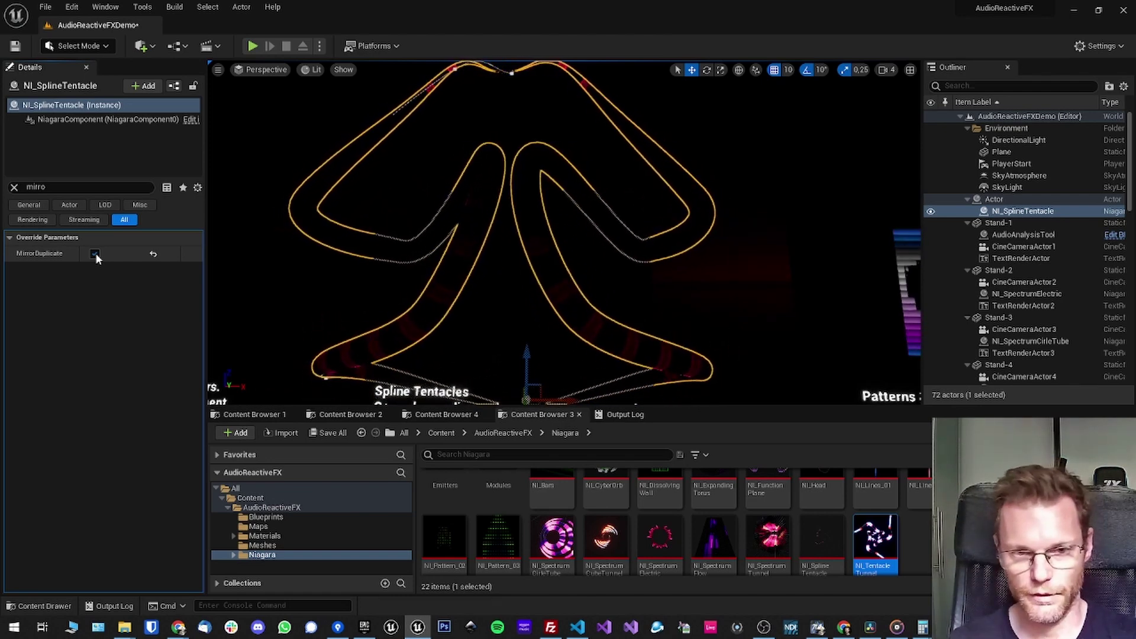
Step: Clear the parameter filter, review the NI_SplineTentacle gradient and growth parameters, and set GrowthAnimation to 1
click(15, 186)
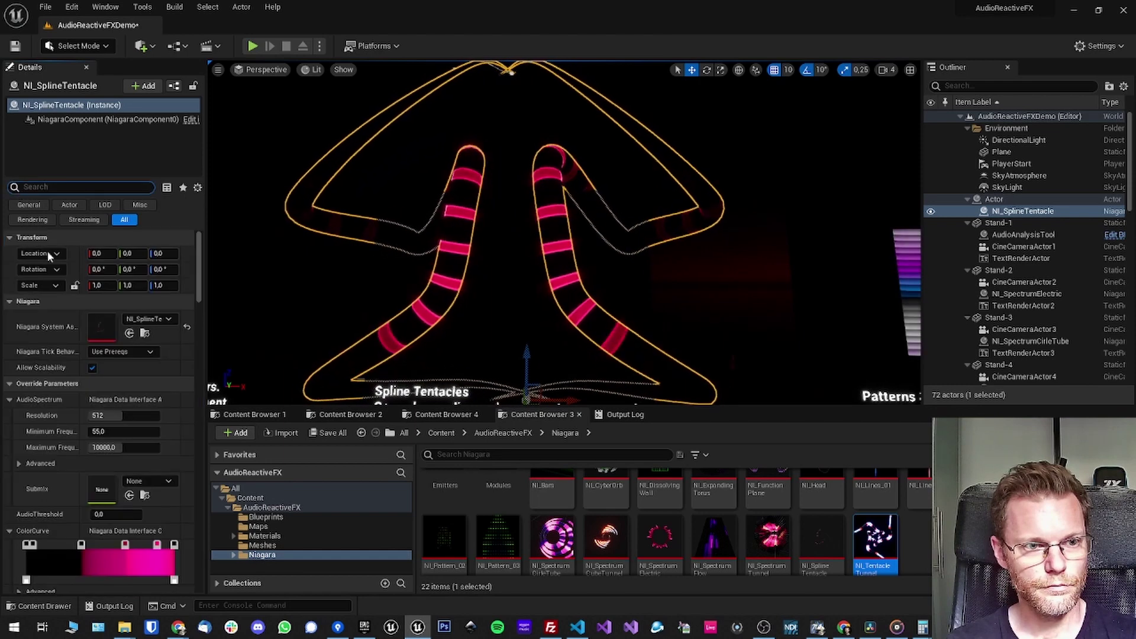
scroll(50, 391, down, 5)
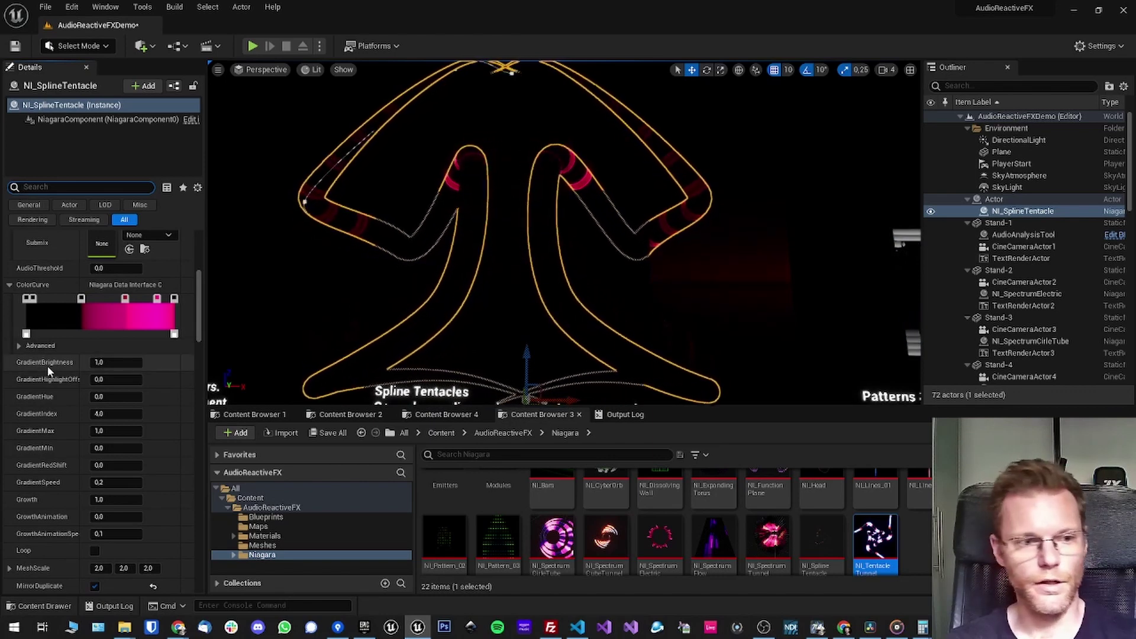
scroll(47, 365, down, 3)
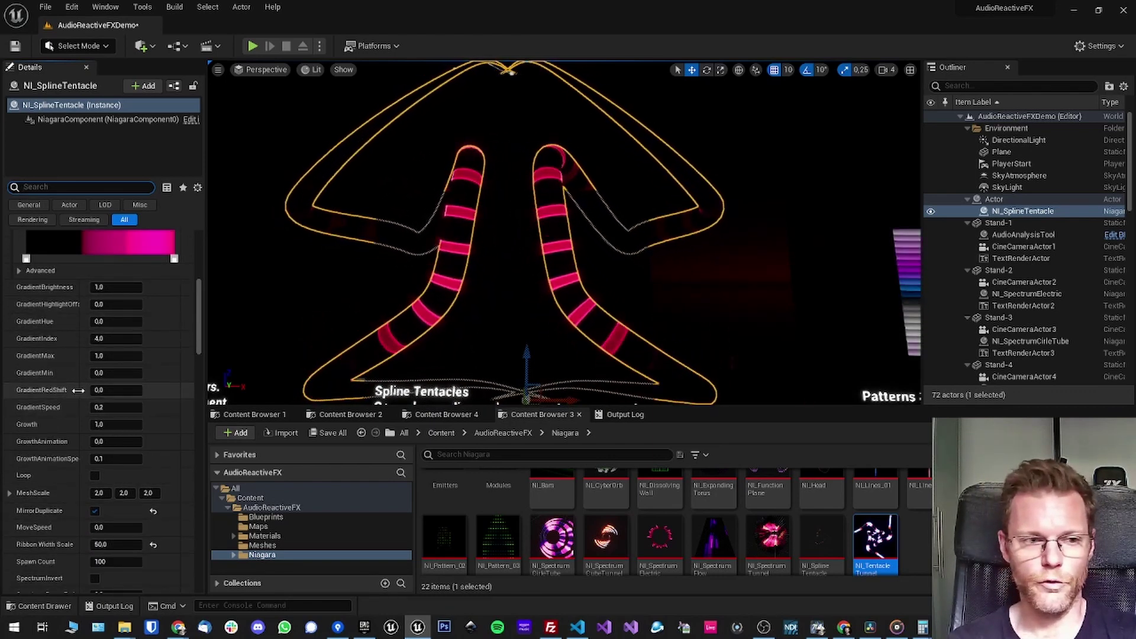
scroll(75, 388, down, 2)
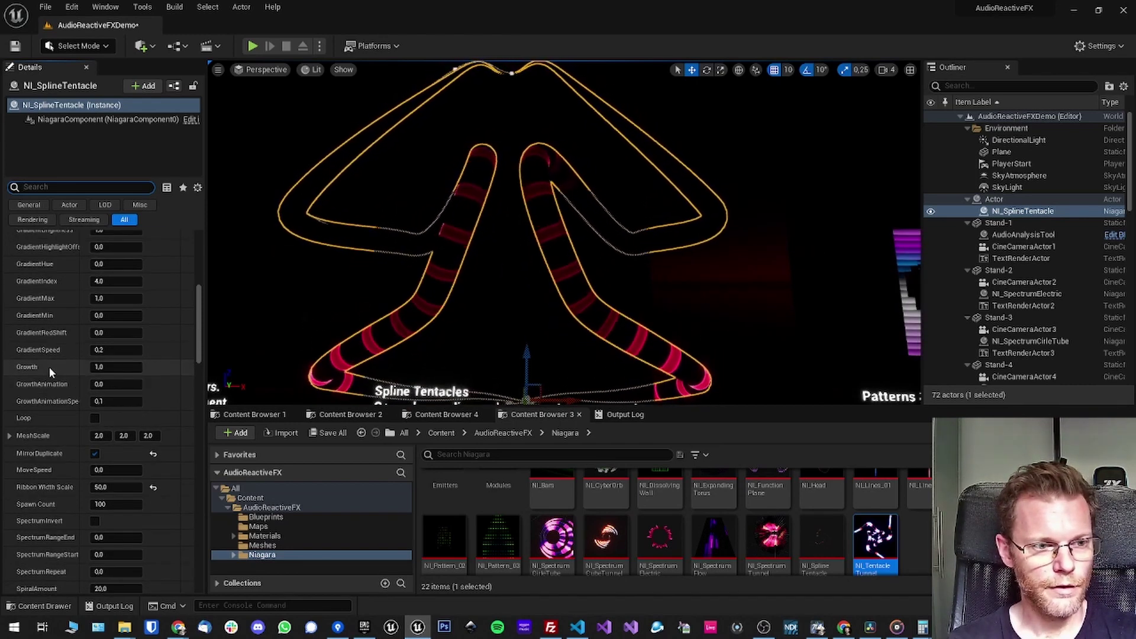
click(115, 384)
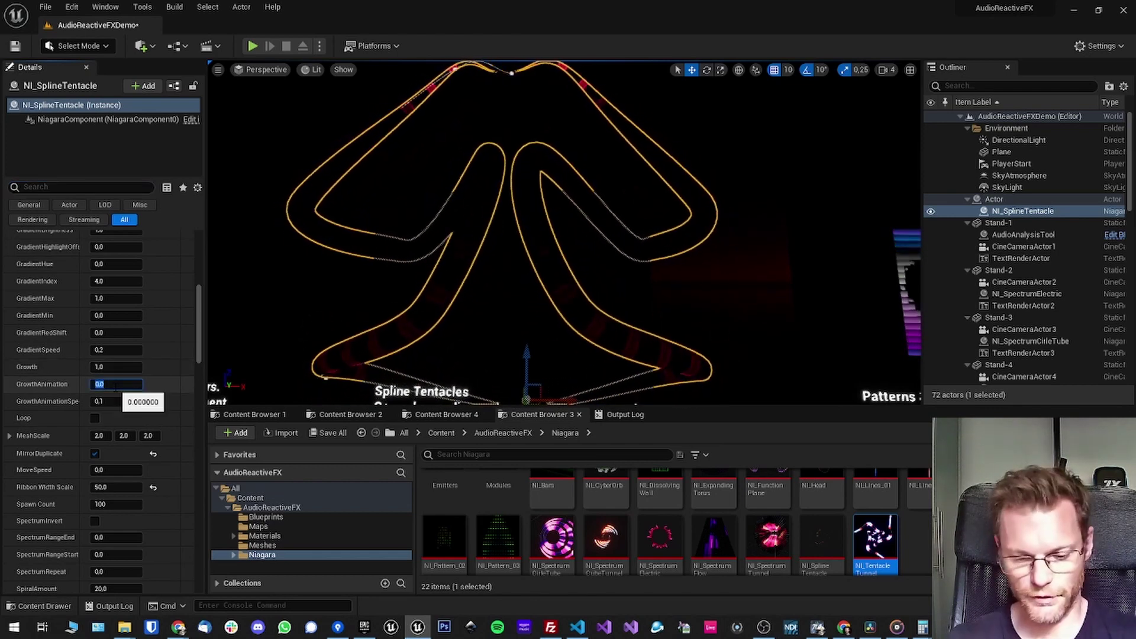
text(1)
key(Return)
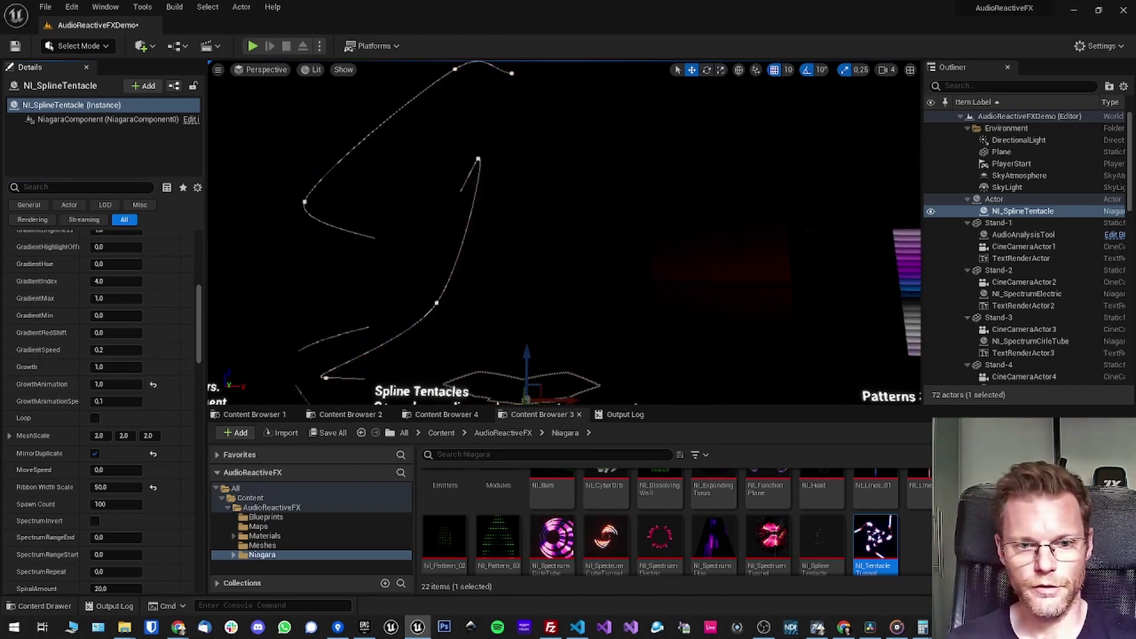
Step: Watch the growth animation with other stands selected, reselect NI_SplineTentacle and reset GrowthAnimation to its default
click(811, 308)
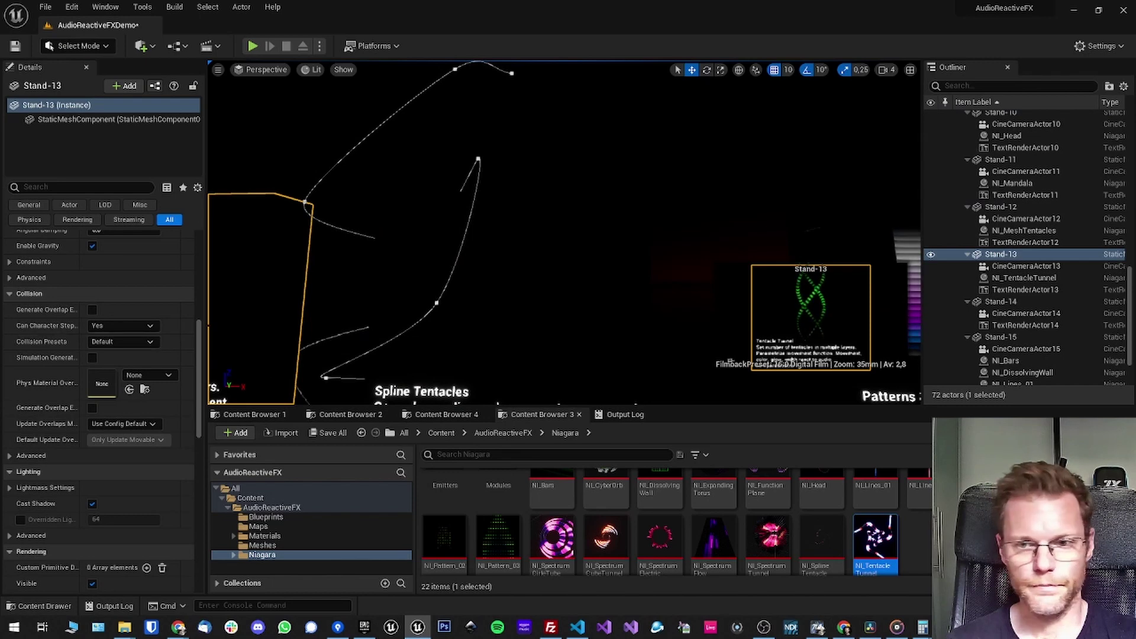
scroll(1014, 322, down, 3)
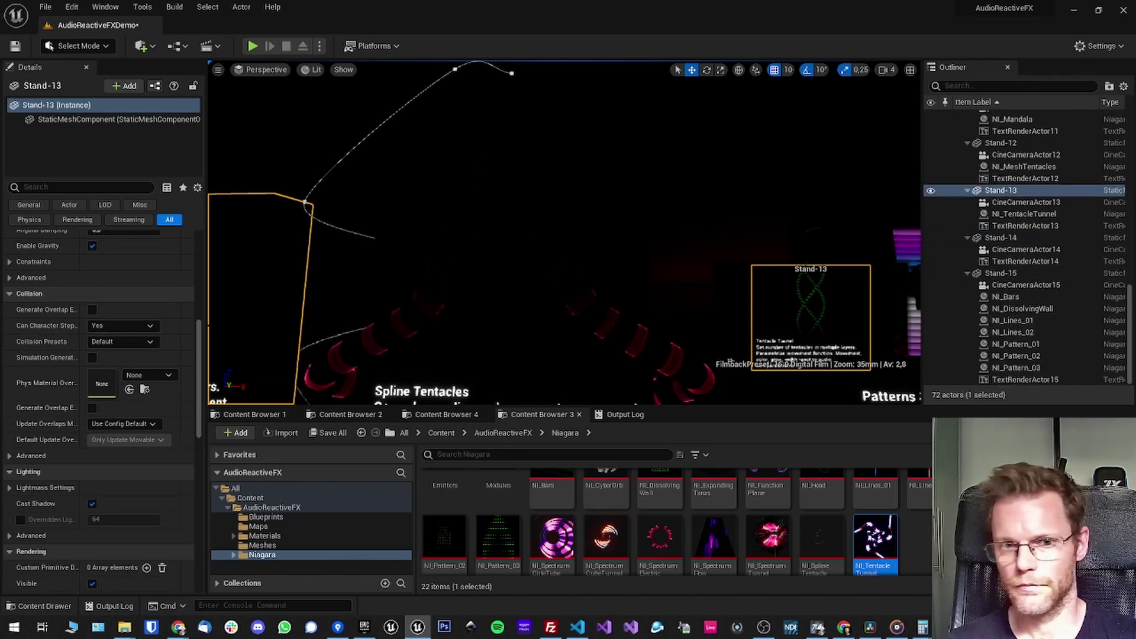
click(1001, 237)
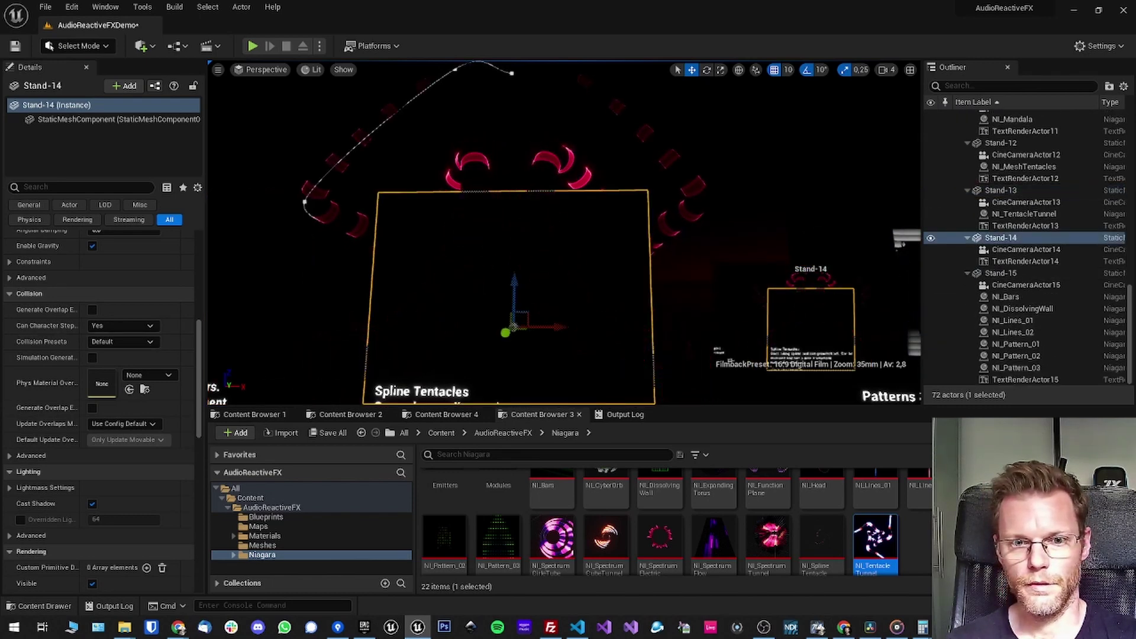
click(548, 160)
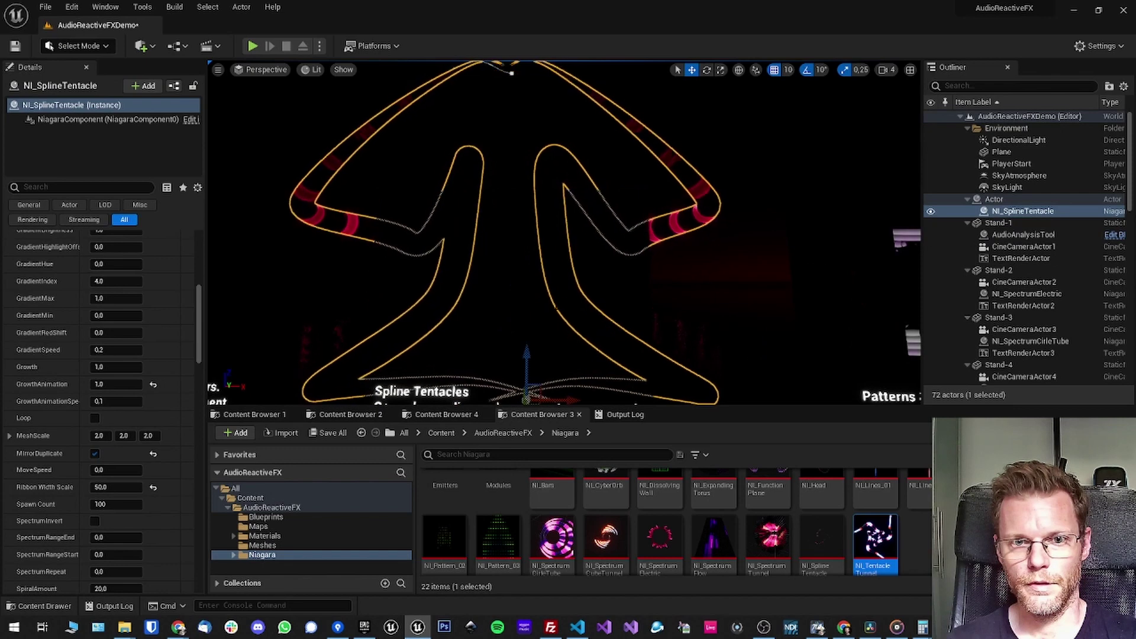
click(153, 385)
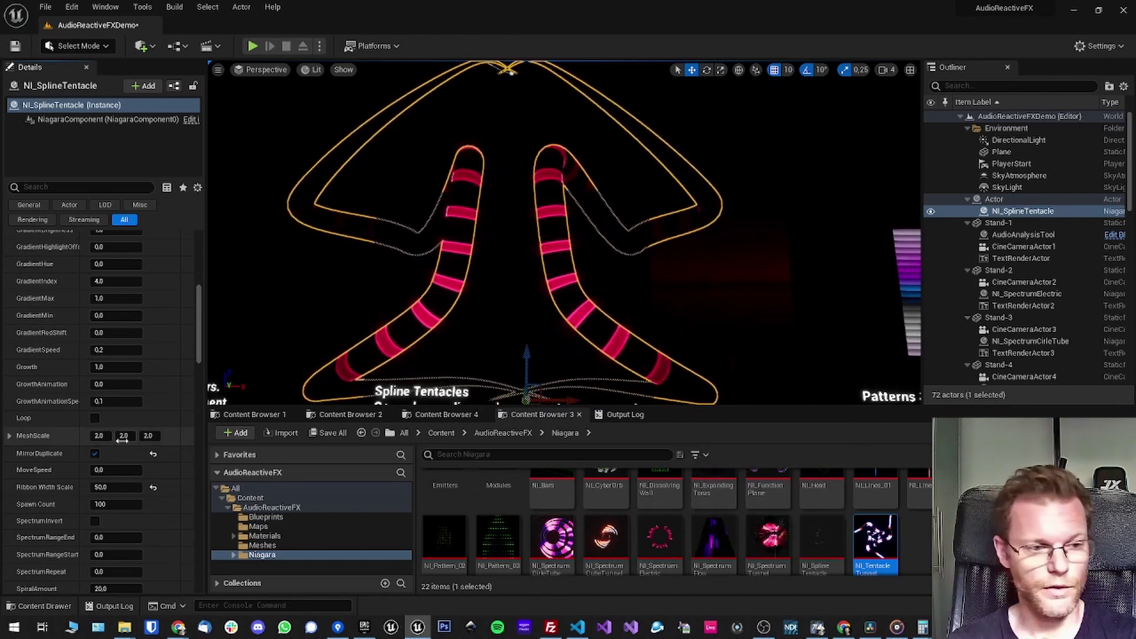
Step: Try a SpiralAmount of 100 on NI_SplineTentacle and settle on 30
scroll(124, 441, down, 3)
scroll(147, 448, down, 3)
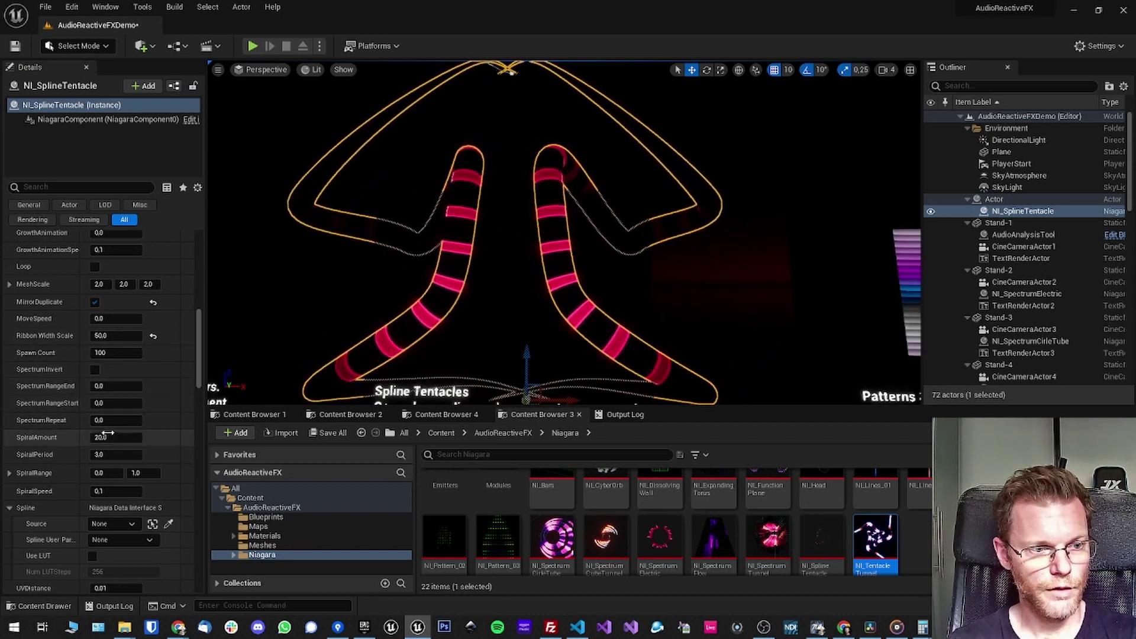
scroll(120, 455, down, 2)
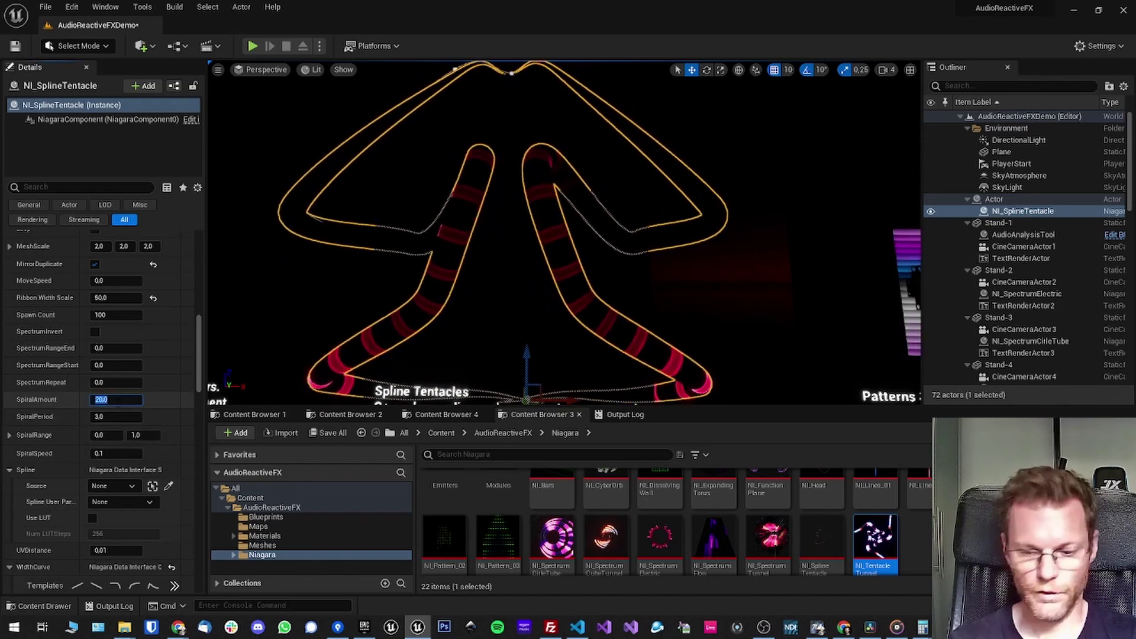
key(Return)
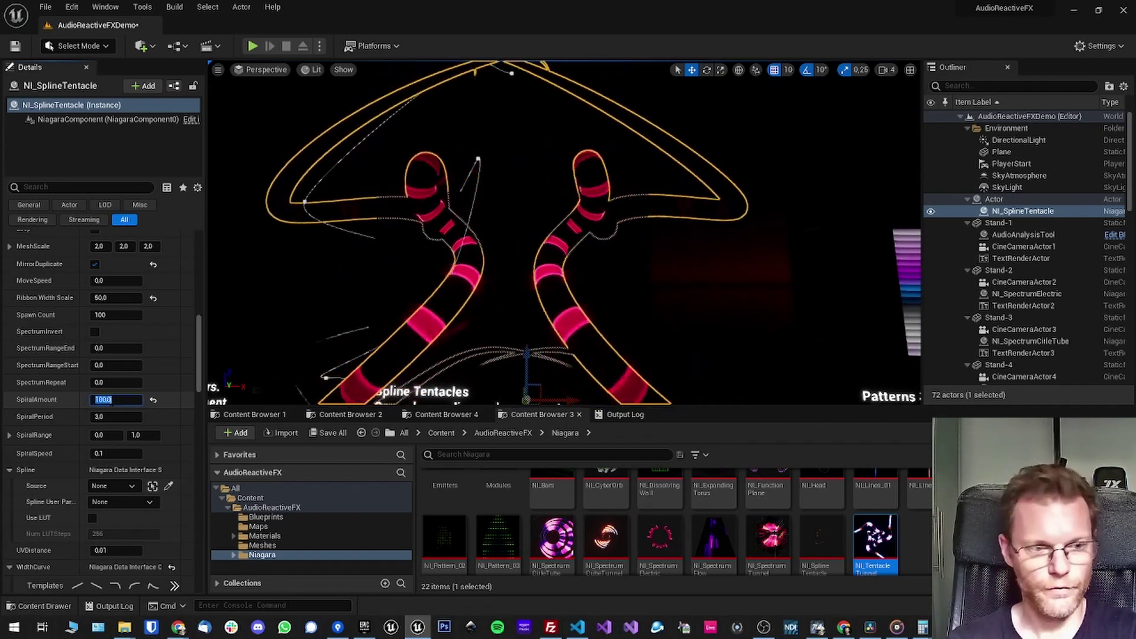
text(30)
key(Return)
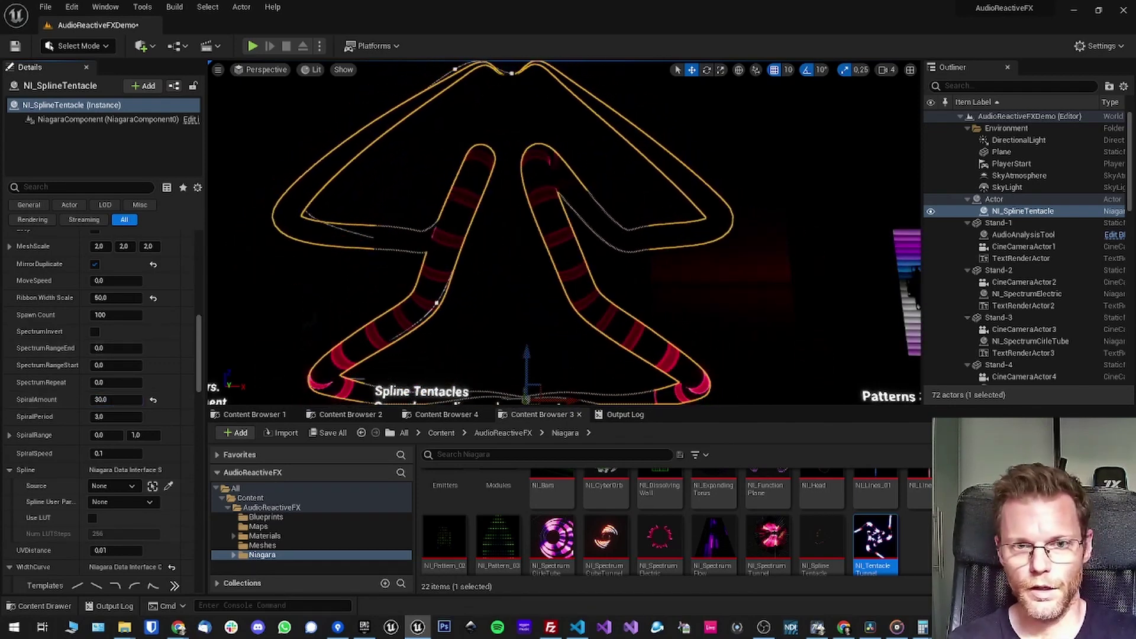
Step: At the Patterns & Lines stand, scale NI_Pattern_03 wider along its X axis, undo the last extra change and return to the Move tool
key(s)
right_drag(565, 233, 574, 248)
key(d)
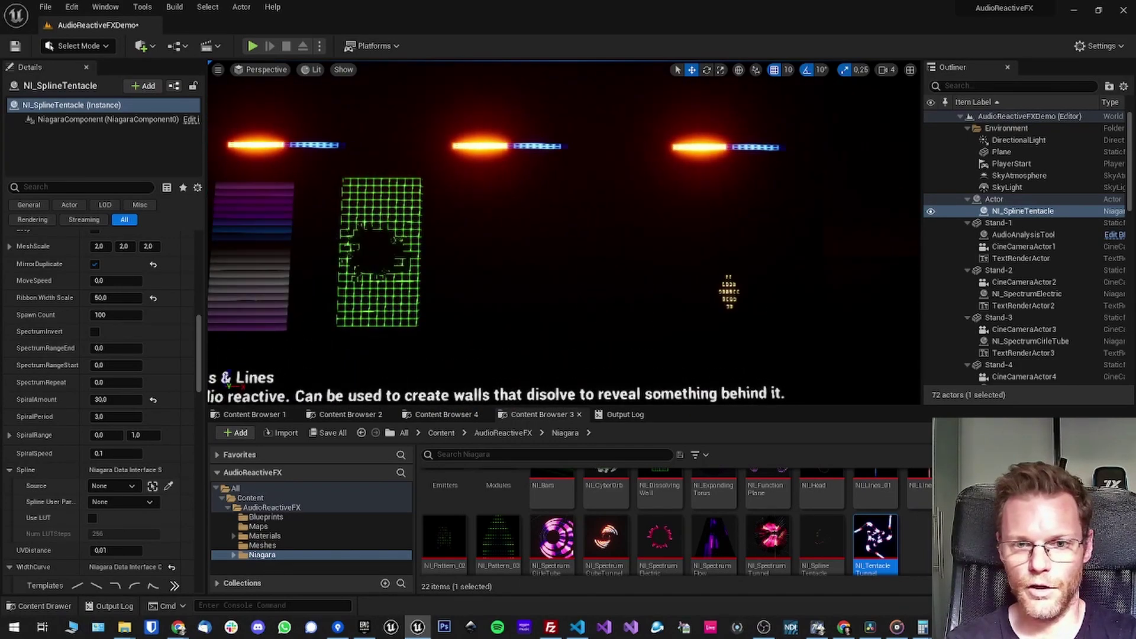
click(727, 254)
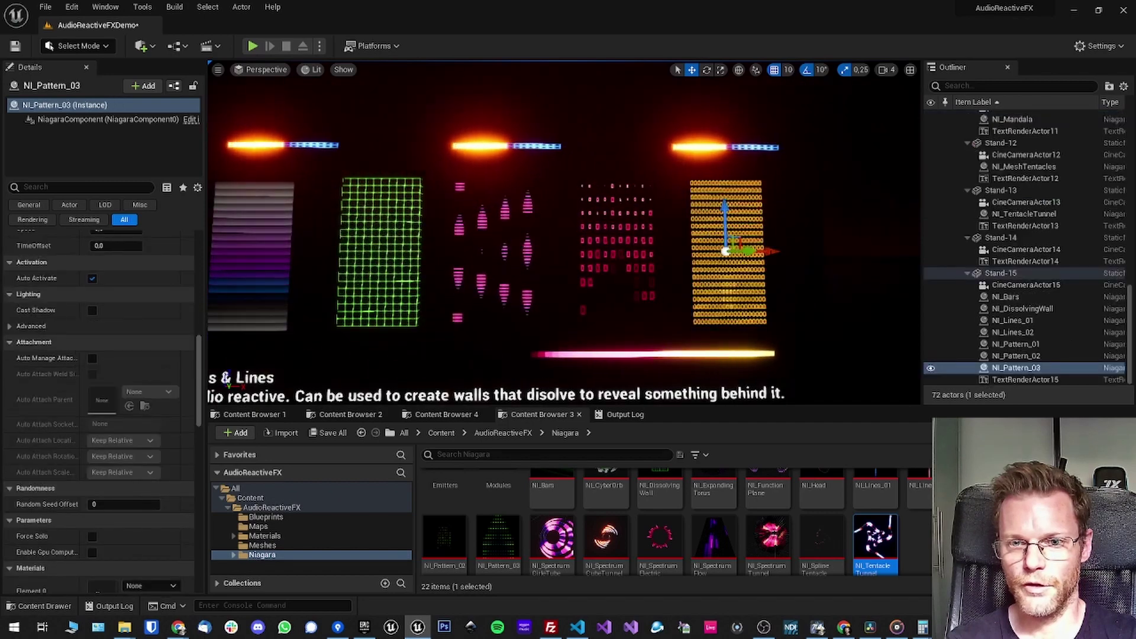
key(r)
mouse_move(763, 252)
mouse_down()
mouse_move(786, 251)
mouse_move(763, 252)
mouse_up()
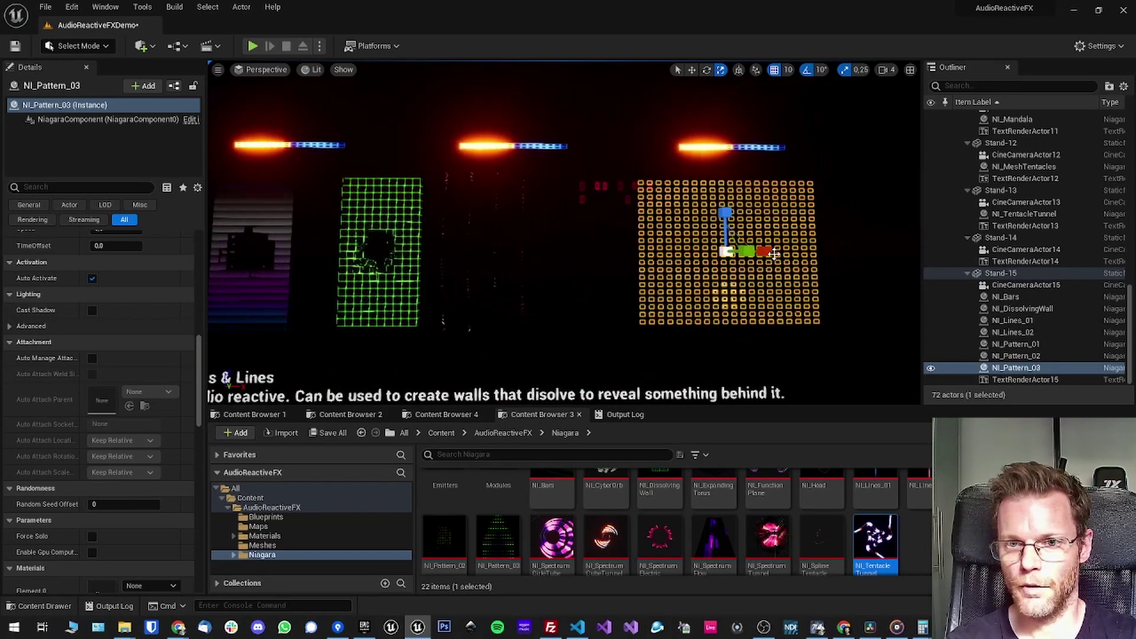
click(730, 247)
key(ctrl+z)
key(w)
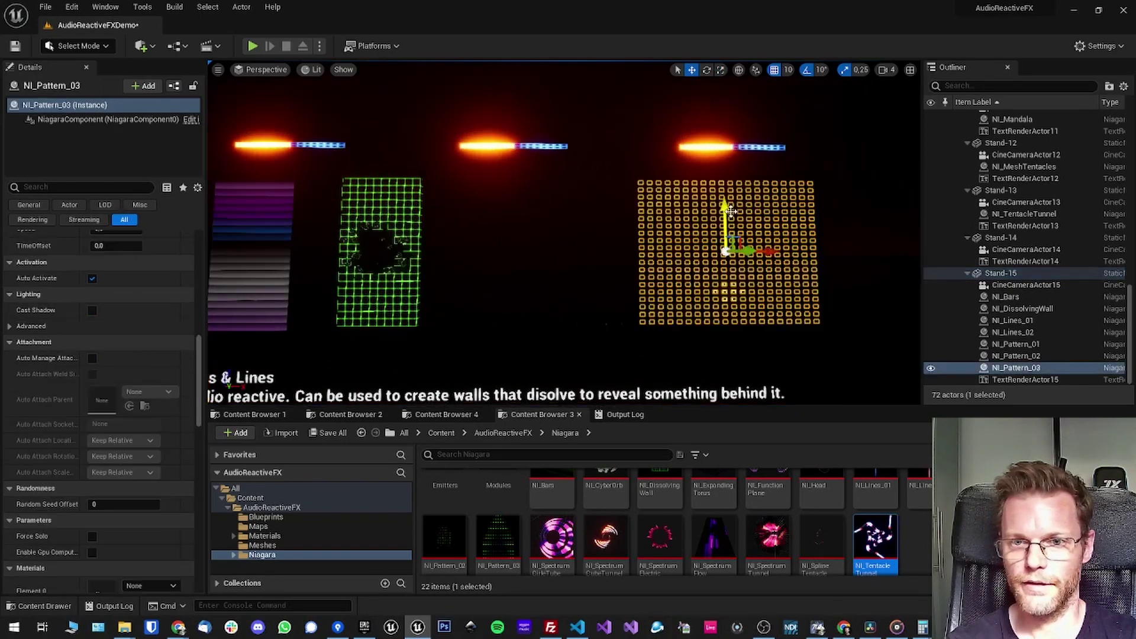
Step: Back away to view the whole Patterns & Lines stand with nothing selected
right_drag(731, 211, 733, 218)
key(s)
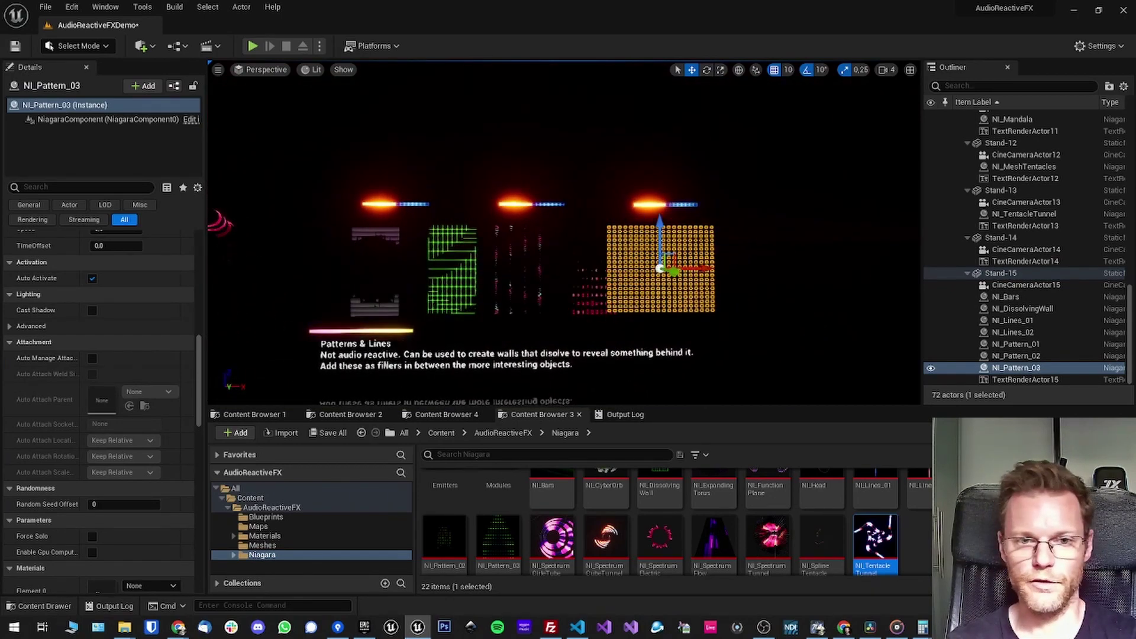
click(489, 153)
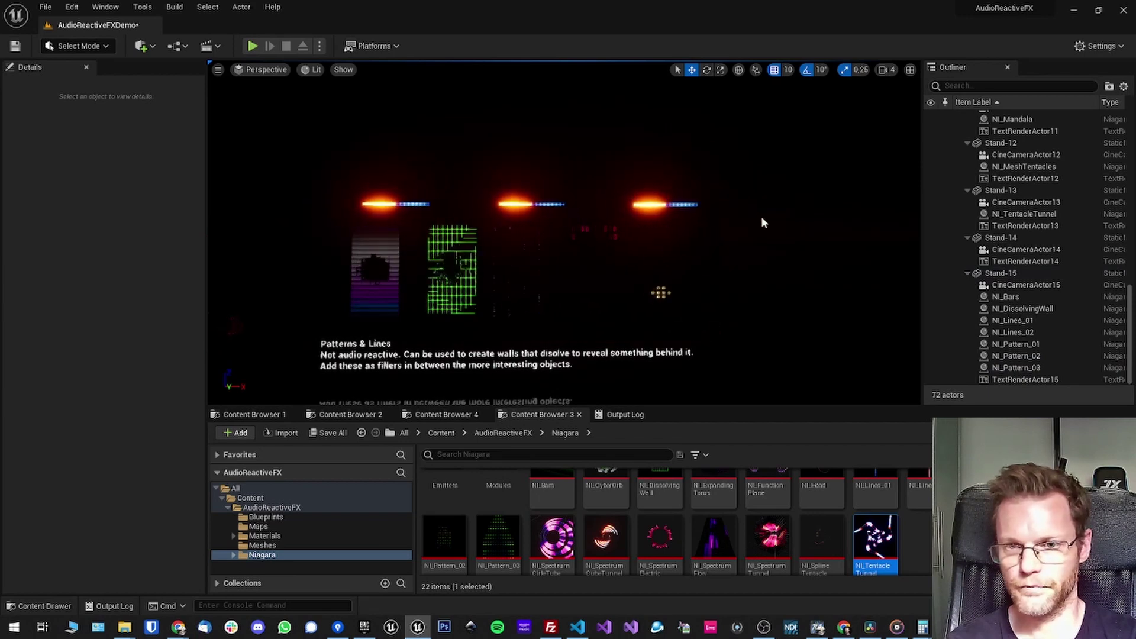